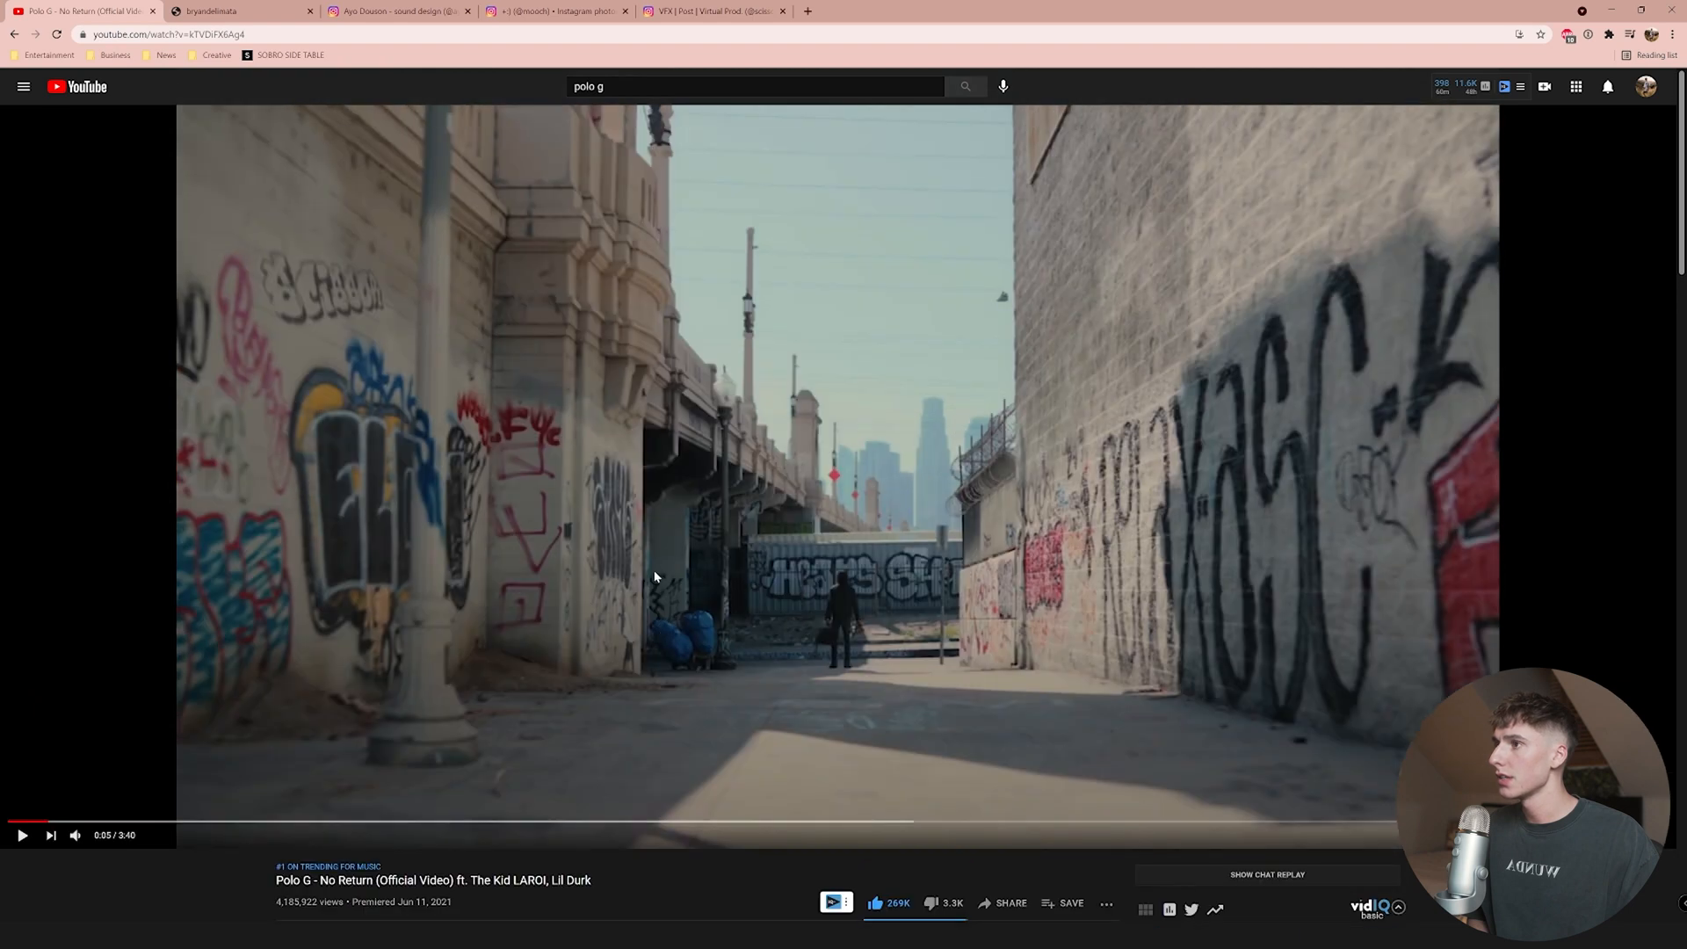
- Look through the open Instagram profiles of the video's crew and highlight the scissorfilms username
click(433, 11)
key(ctrl+Tab)
key(ctrl+Tab)
drag(782, 132, 733, 136)
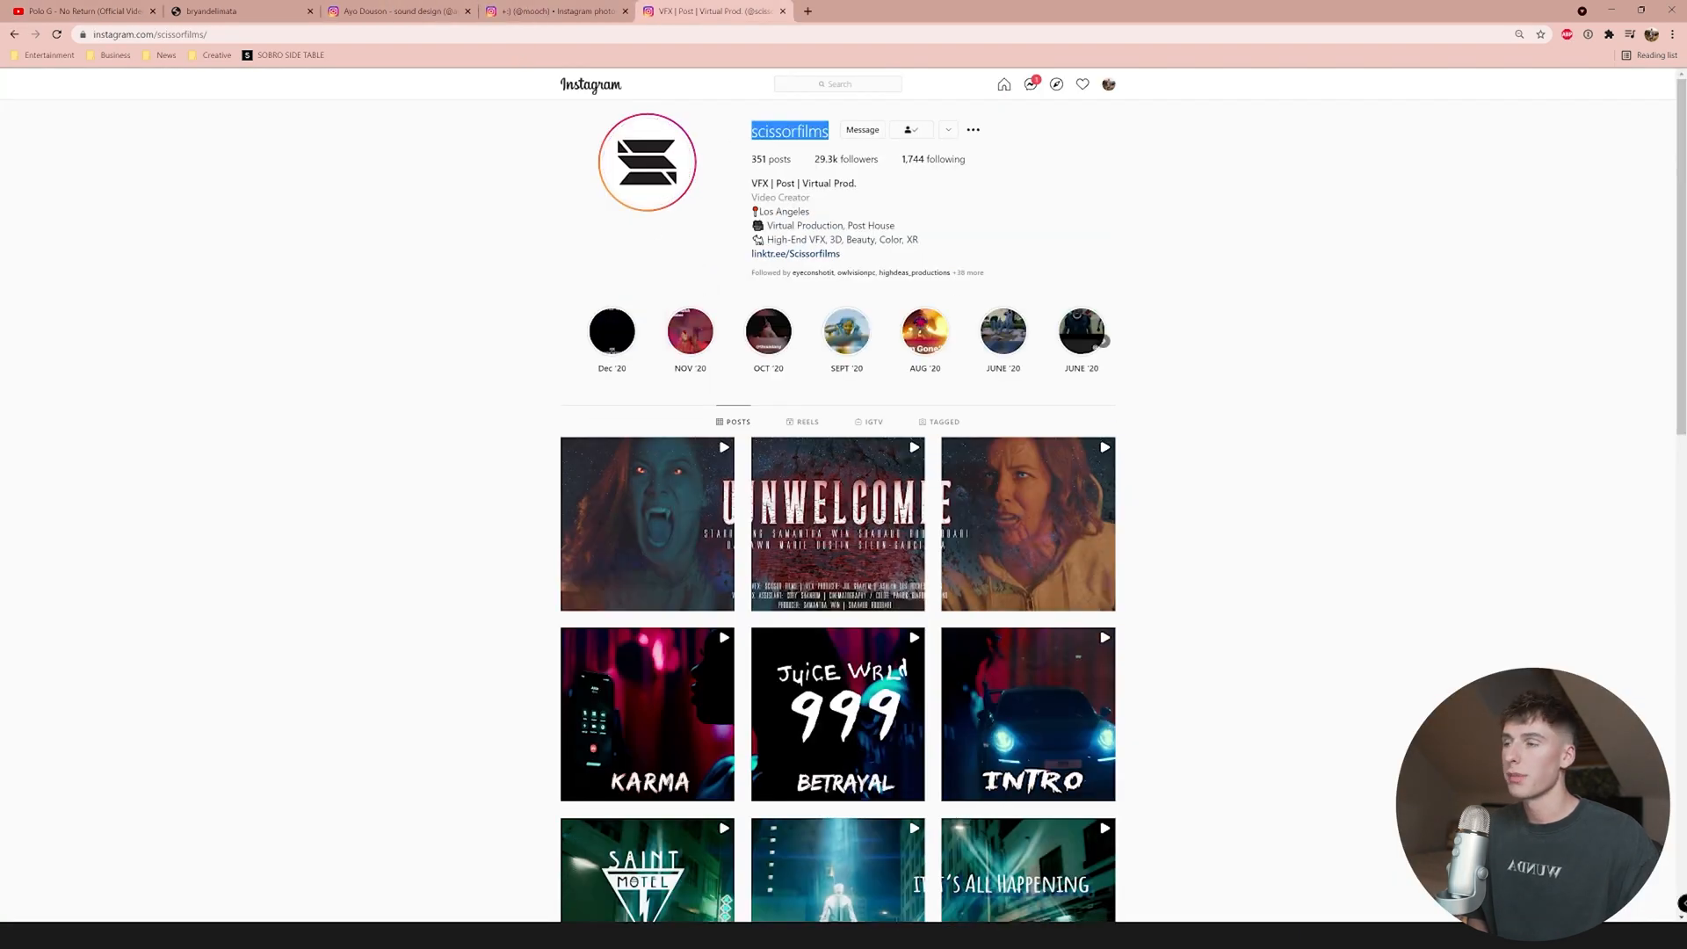
- Go back past the other profiles and the texture shop page to the Polo G "No Return" YouTube video
key(ctrl+shift+Tab)
key(ctrl+shift+Tab)
key(ctrl+shift+Tab)
key(ctrl+shift+Tab)
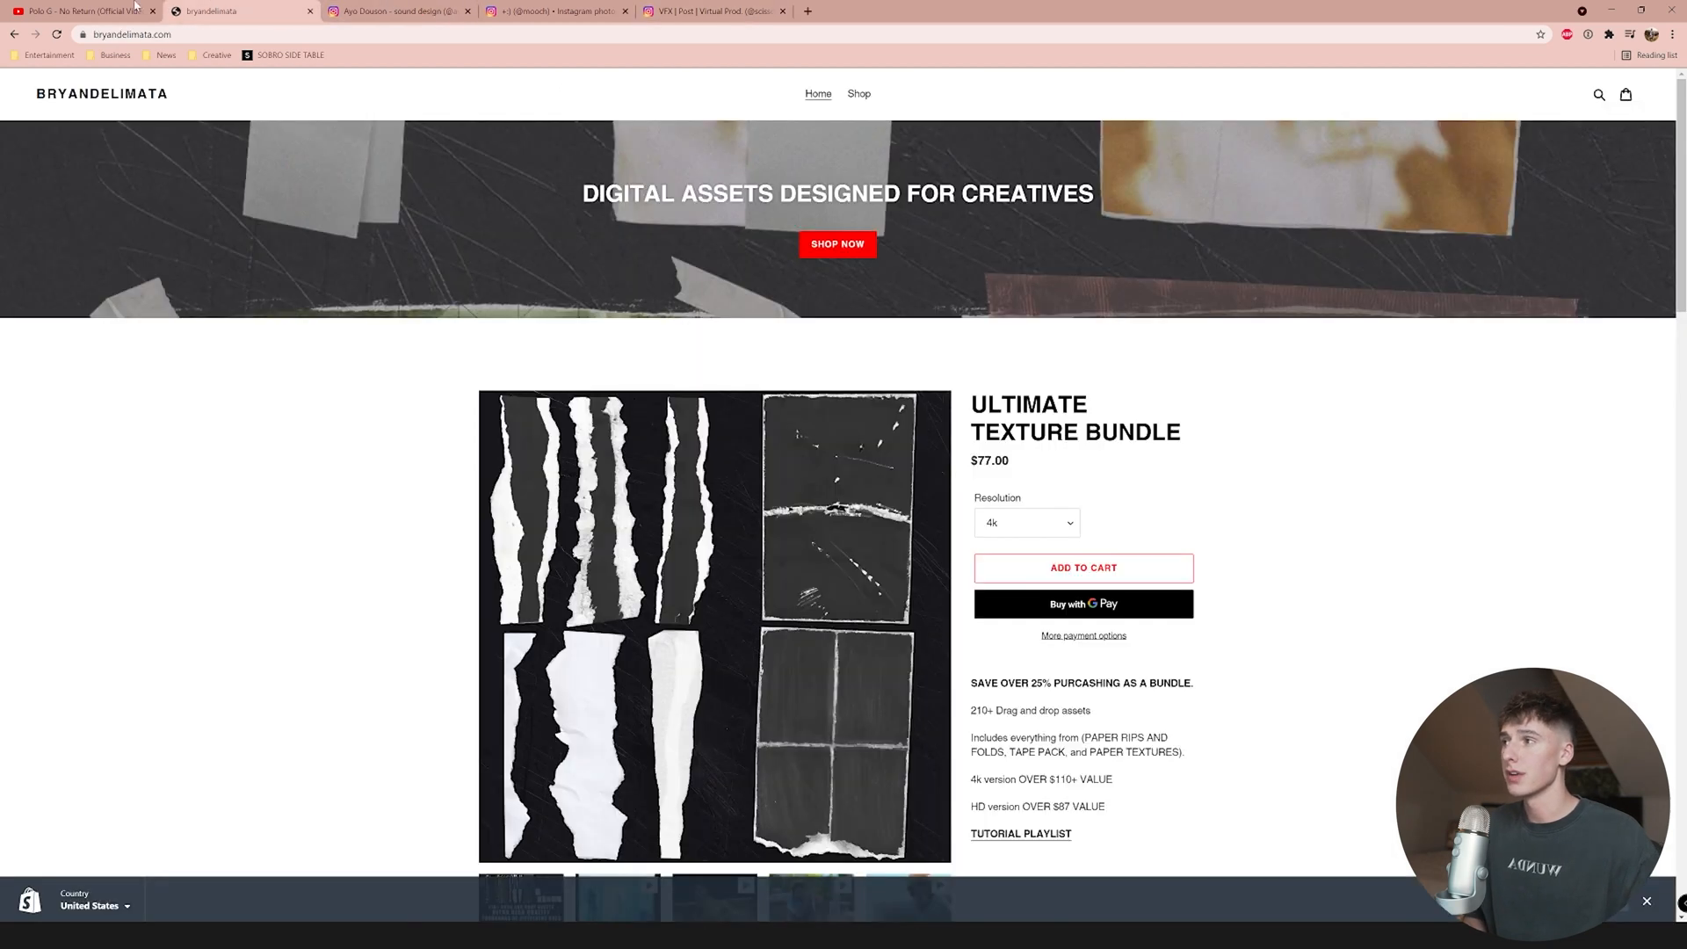
scroll(703, 402, down, 1)
scroll(593, 672, up, 3)
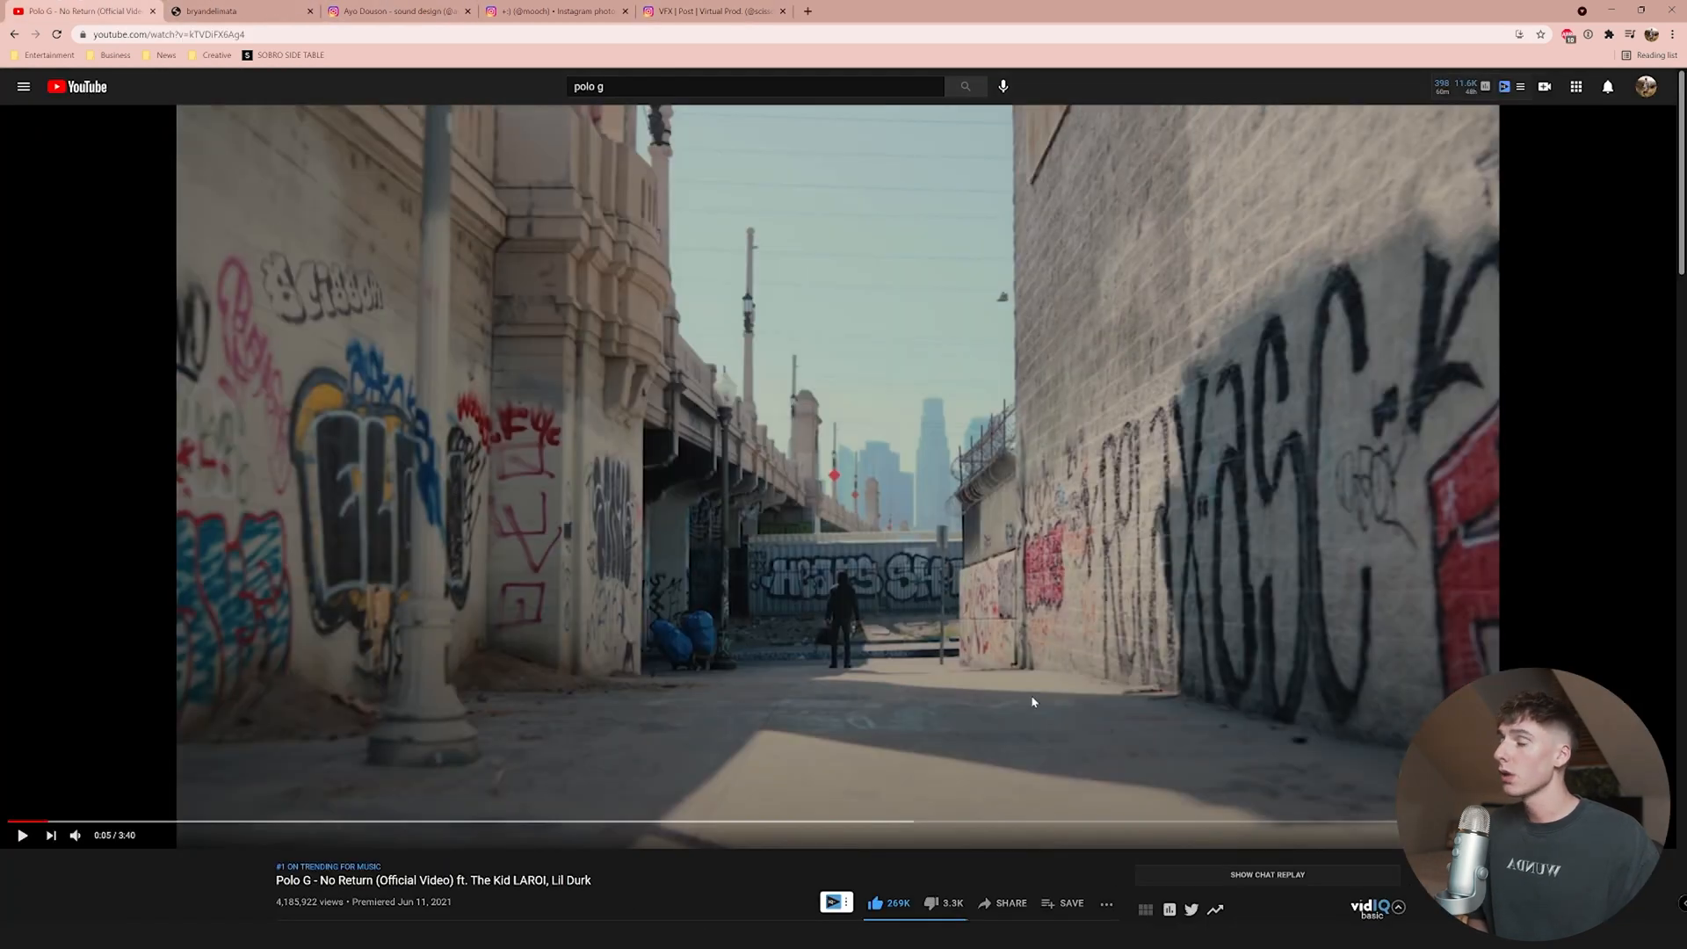
- Open the first post on the sound designer's Instagram profile and read through its production credits
key(ctrl+Tab)
key(ctrl+Tab)
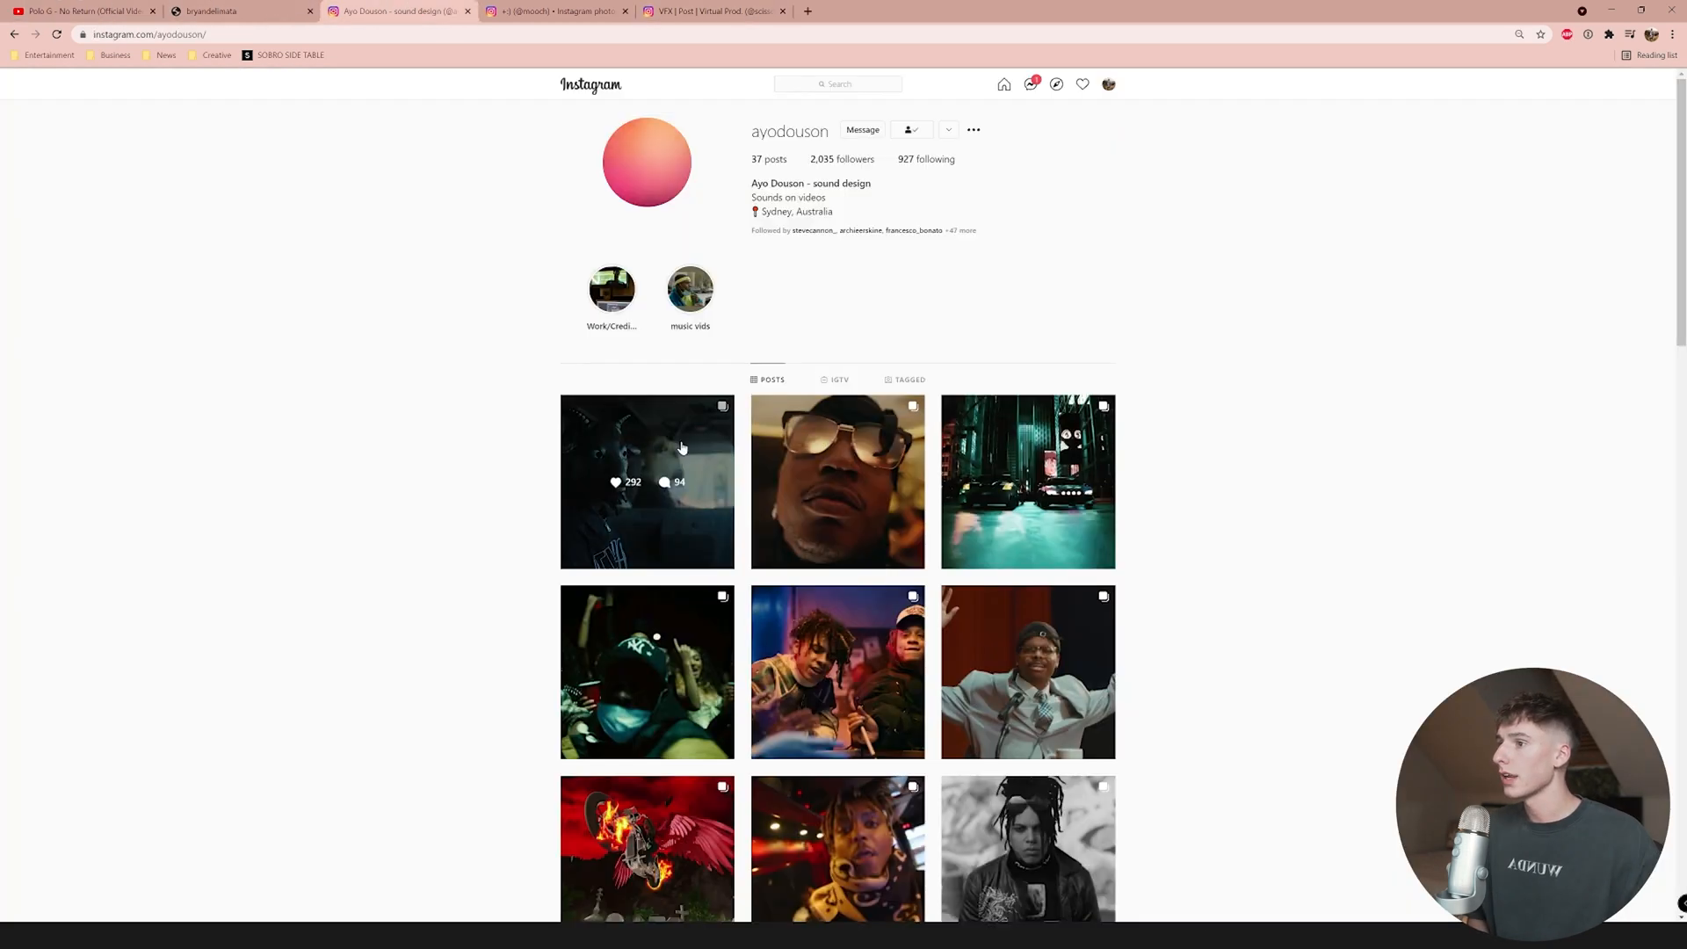
scroll(1030, 507, down, 1)
drag(969, 464, 1027, 495)
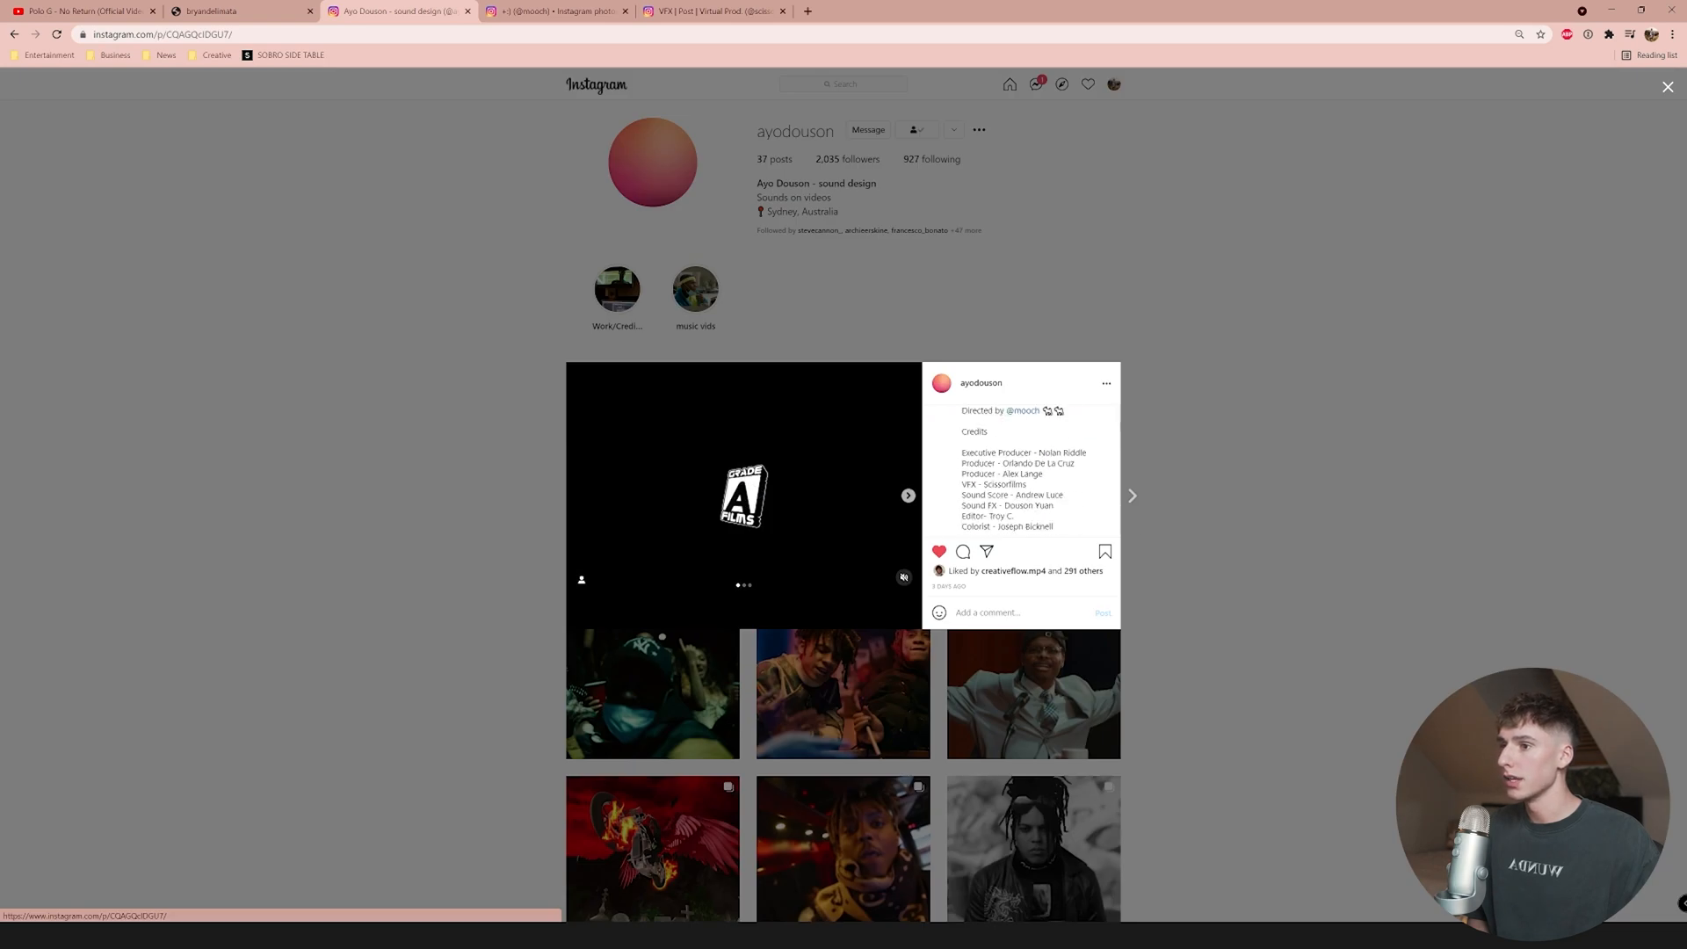
scroll(1037, 501, down, 5)
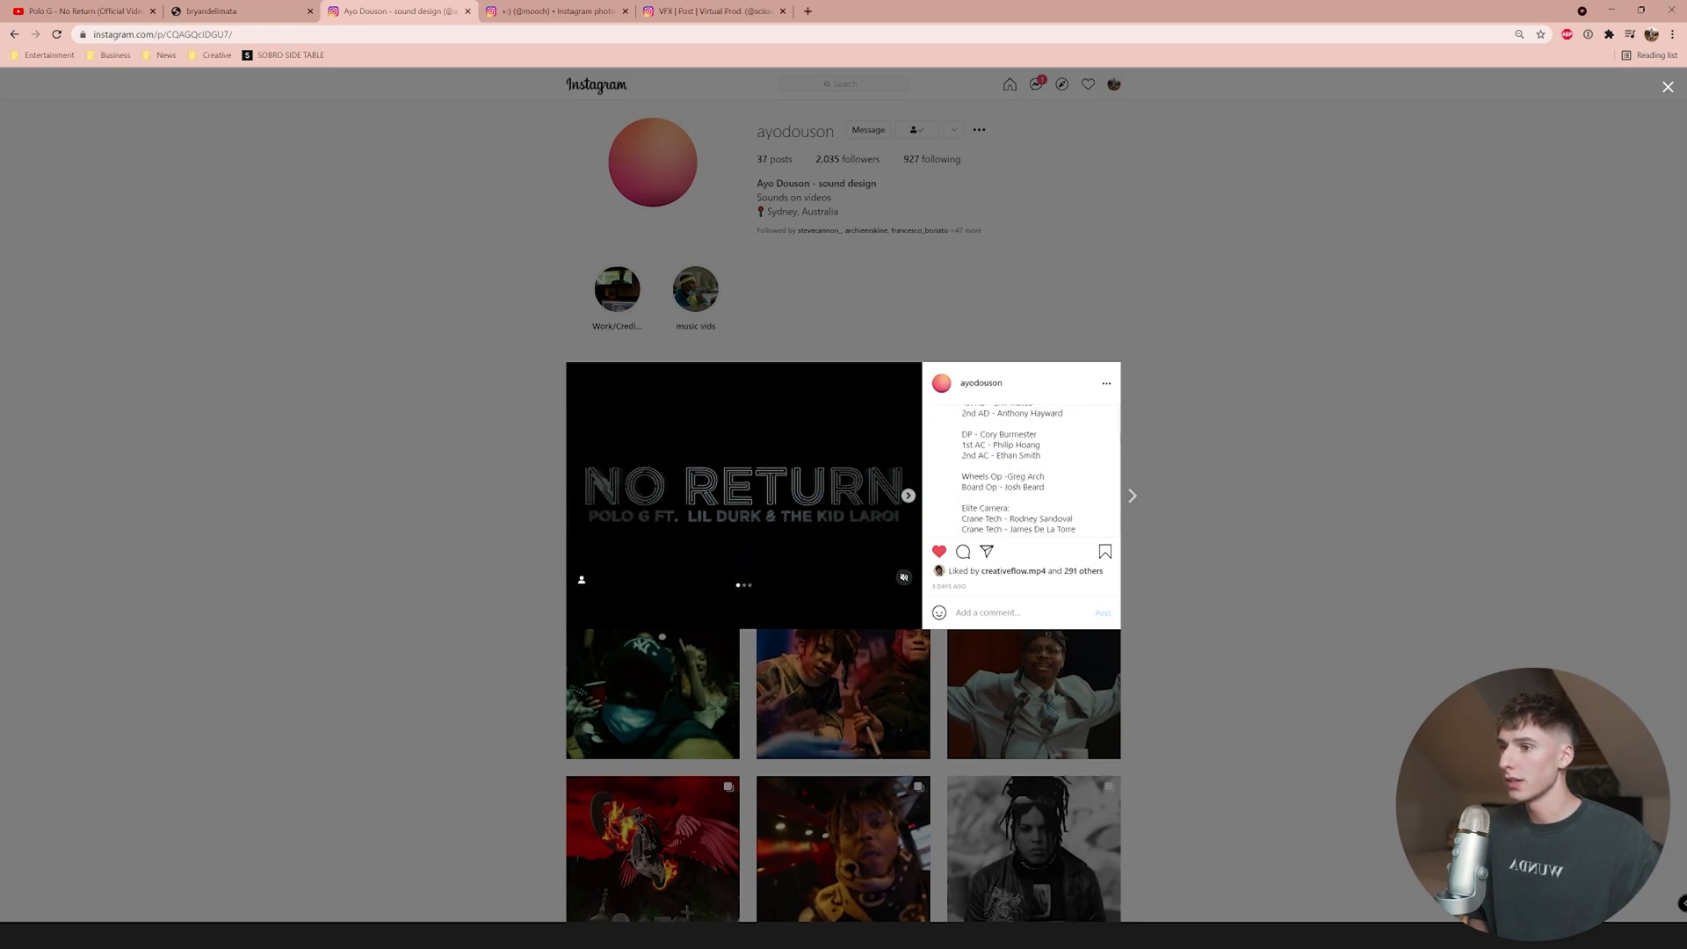
scroll(1057, 514, down, 5)
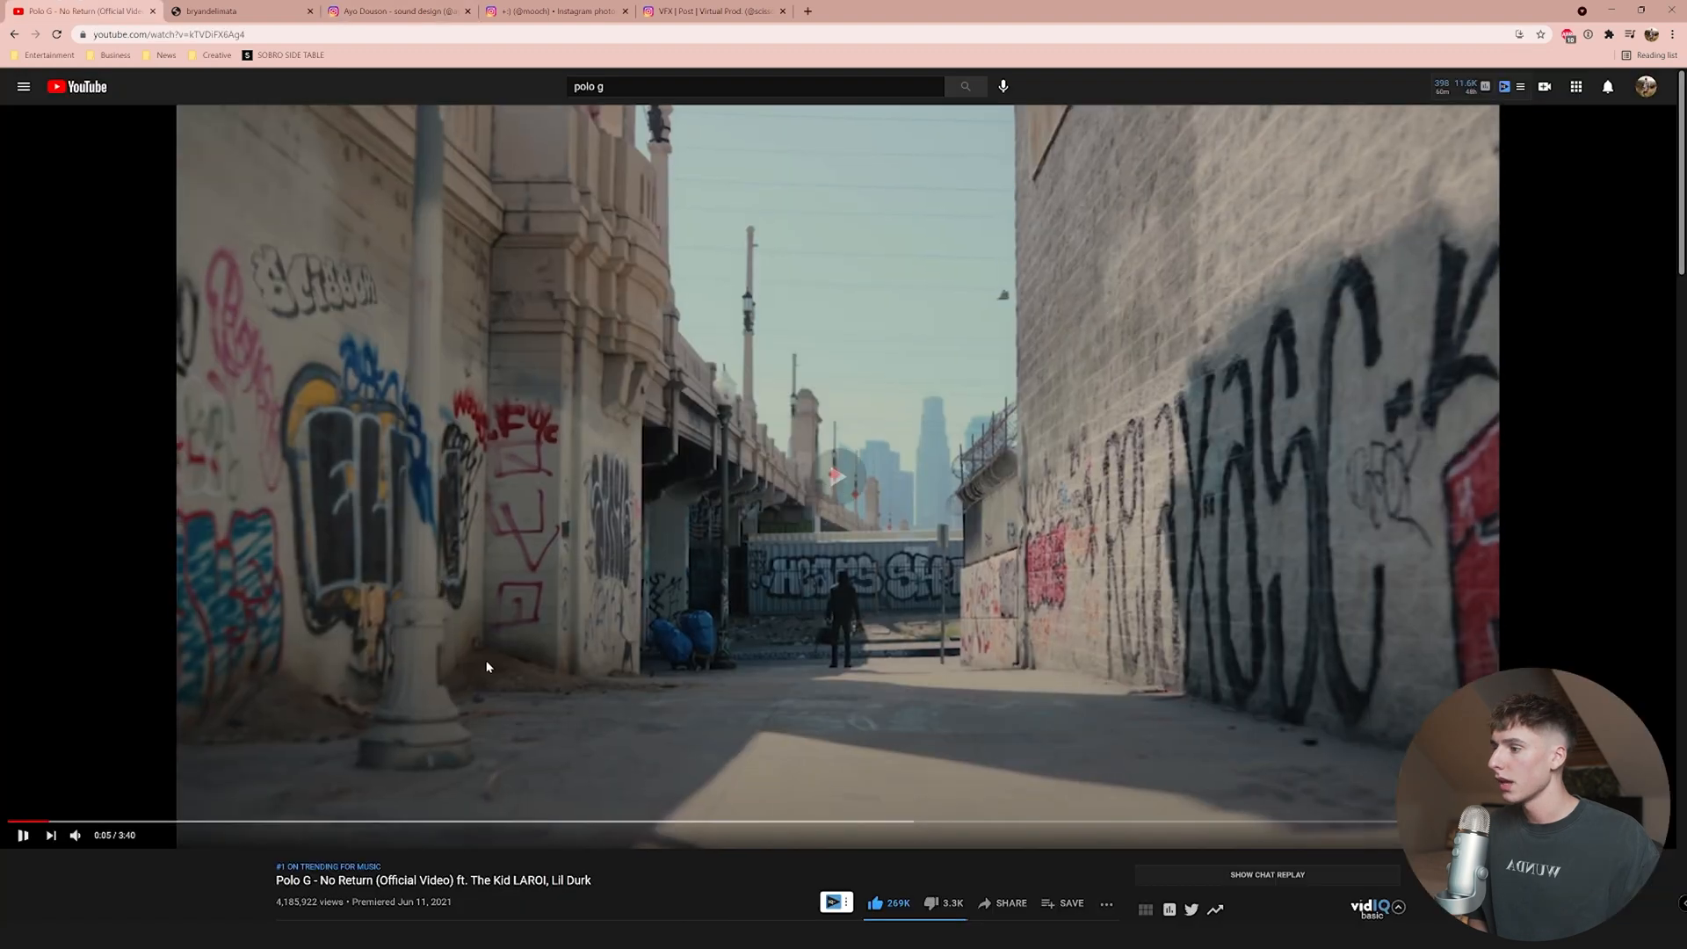
- Play the "No Return" video on YouTube and seek to the alley shot around 0:11
click(488, 668)
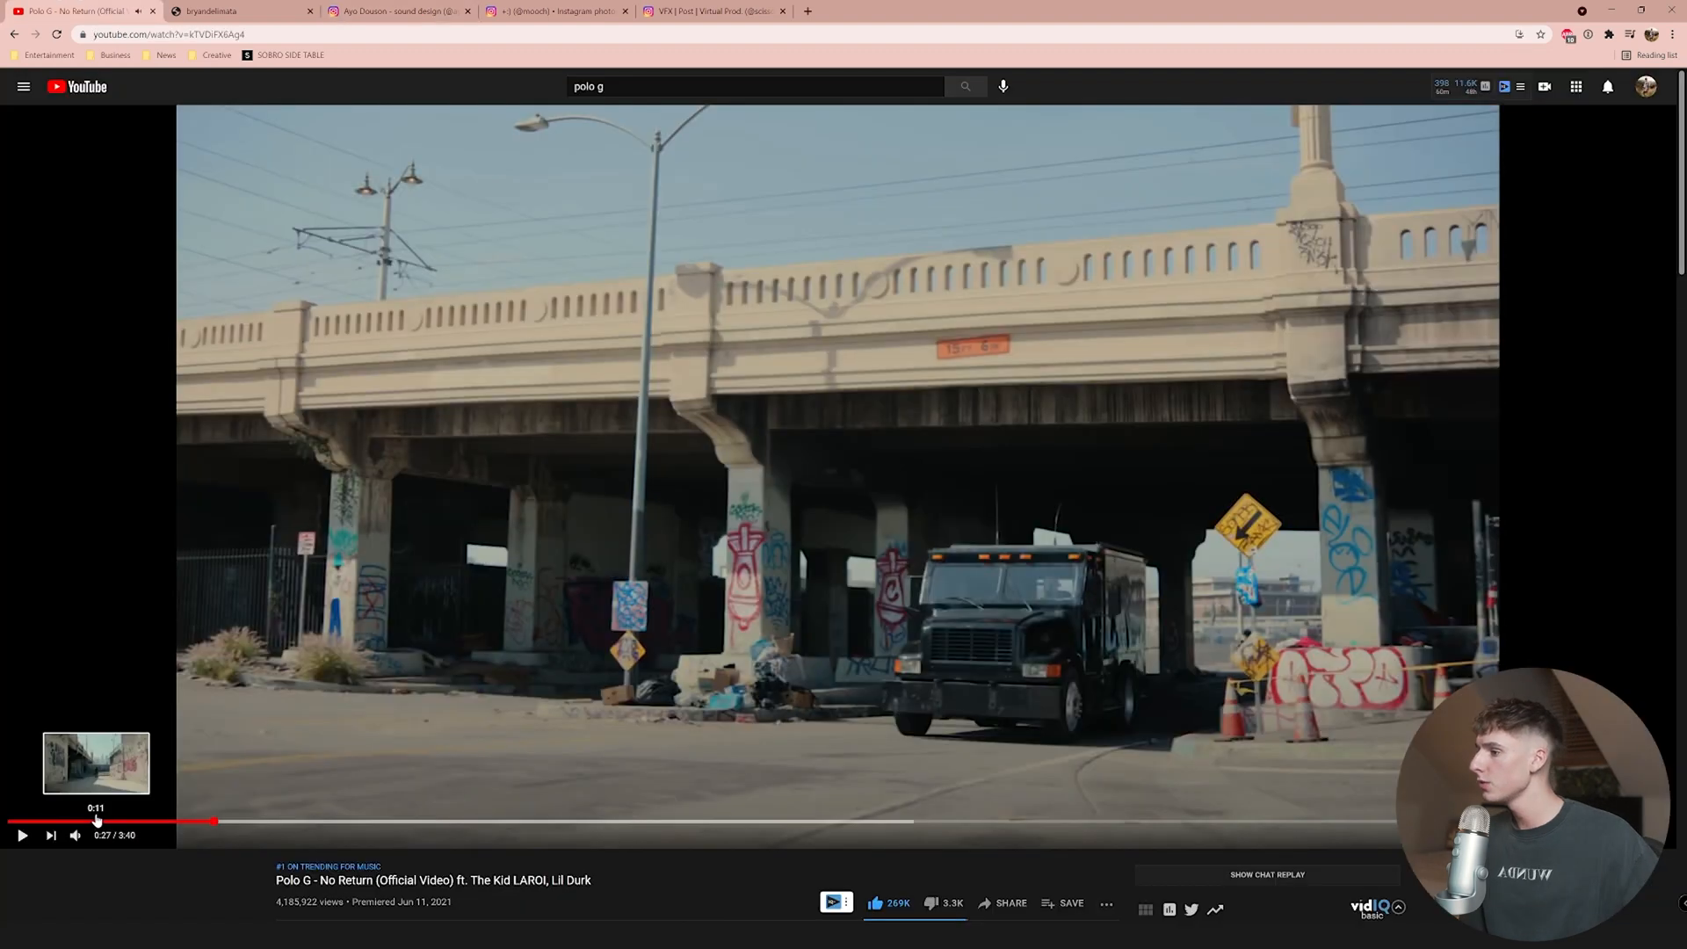
click(93, 821)
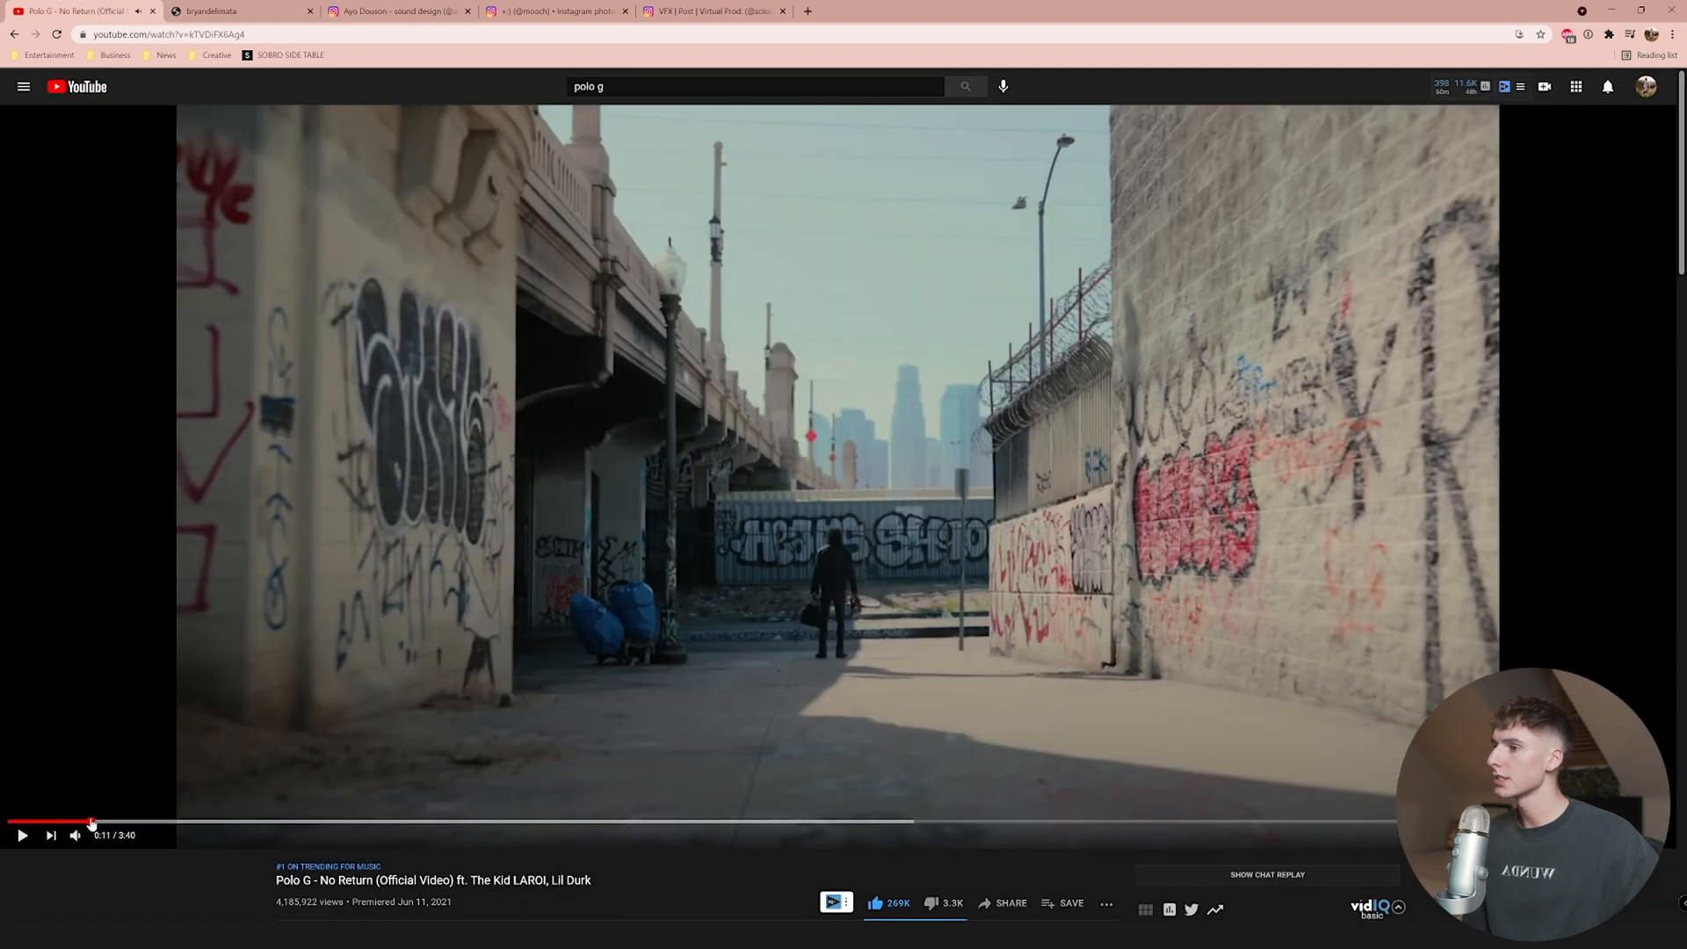
click(80, 822)
click(76, 823)
click(96, 822)
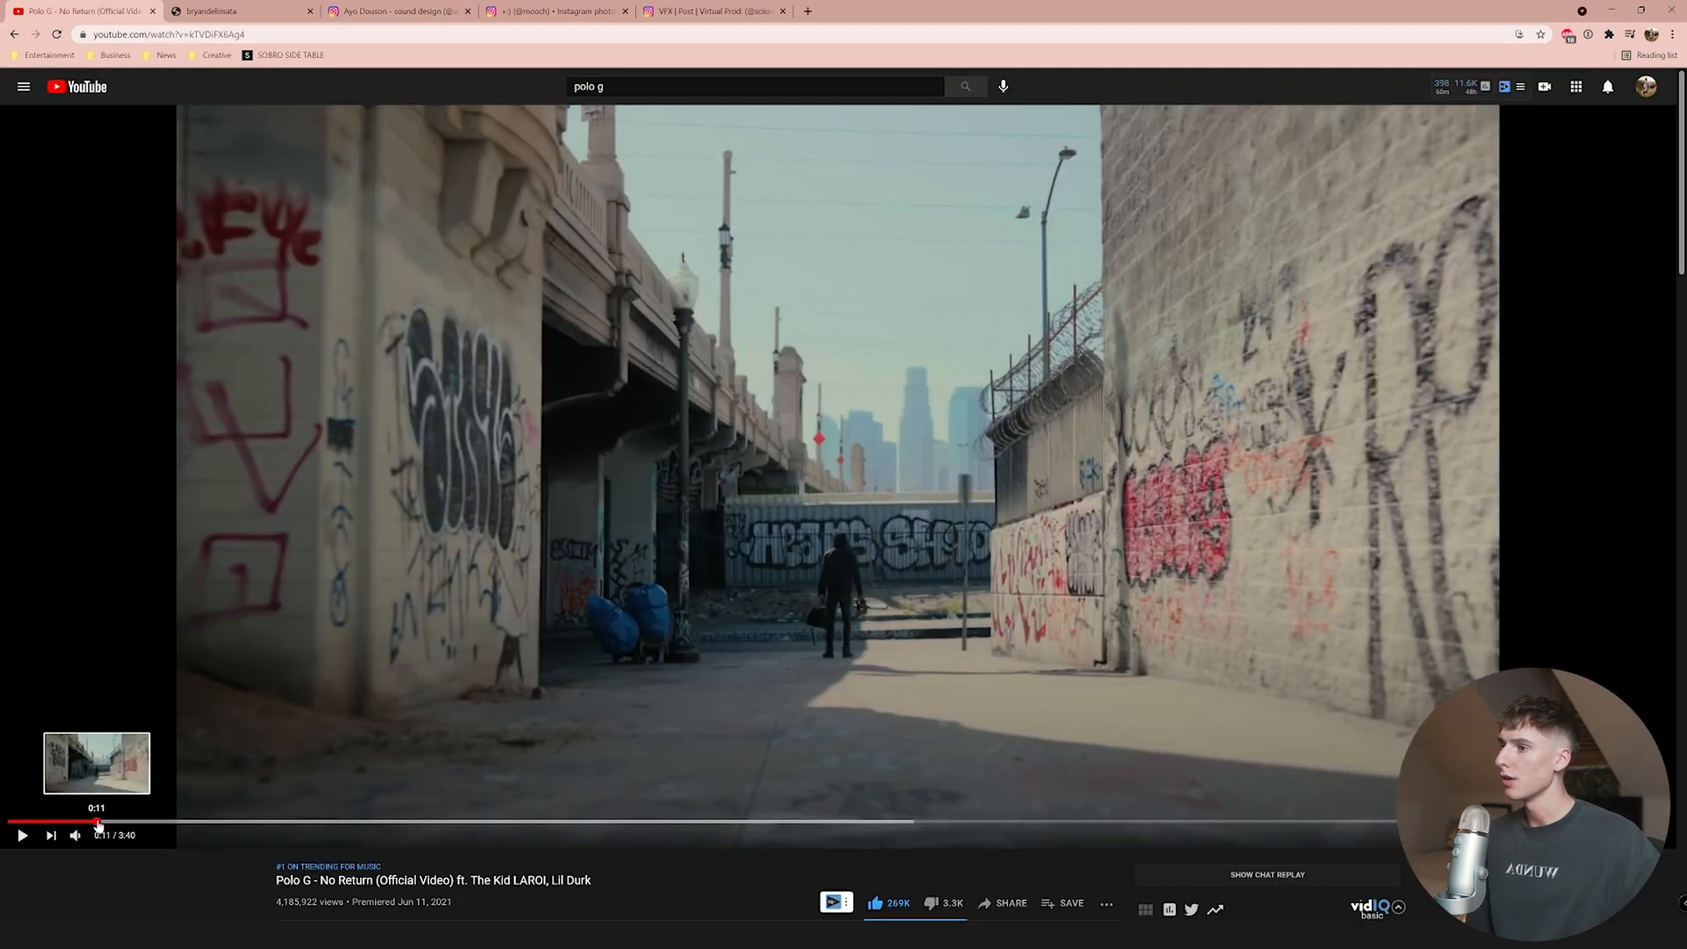
- Step through the video from the alley shot at 0:11 to 0:15 to examine the glitch transition
click(103, 823)
click(107, 822)
click(112, 822)
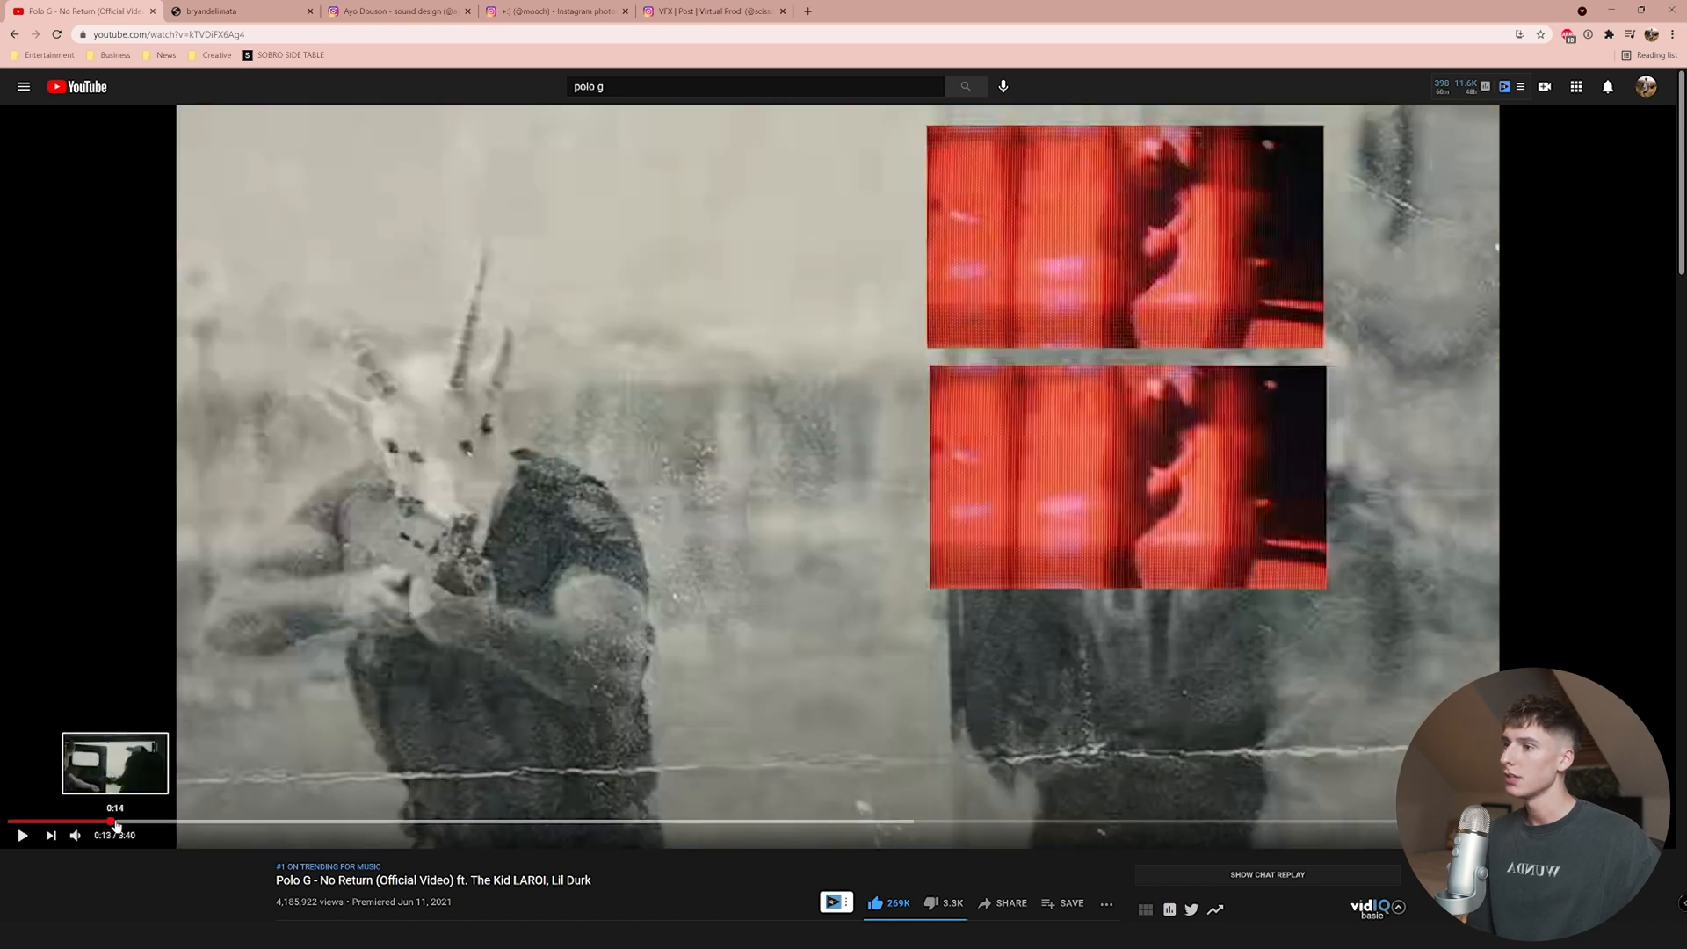
click(119, 822)
click(123, 823)
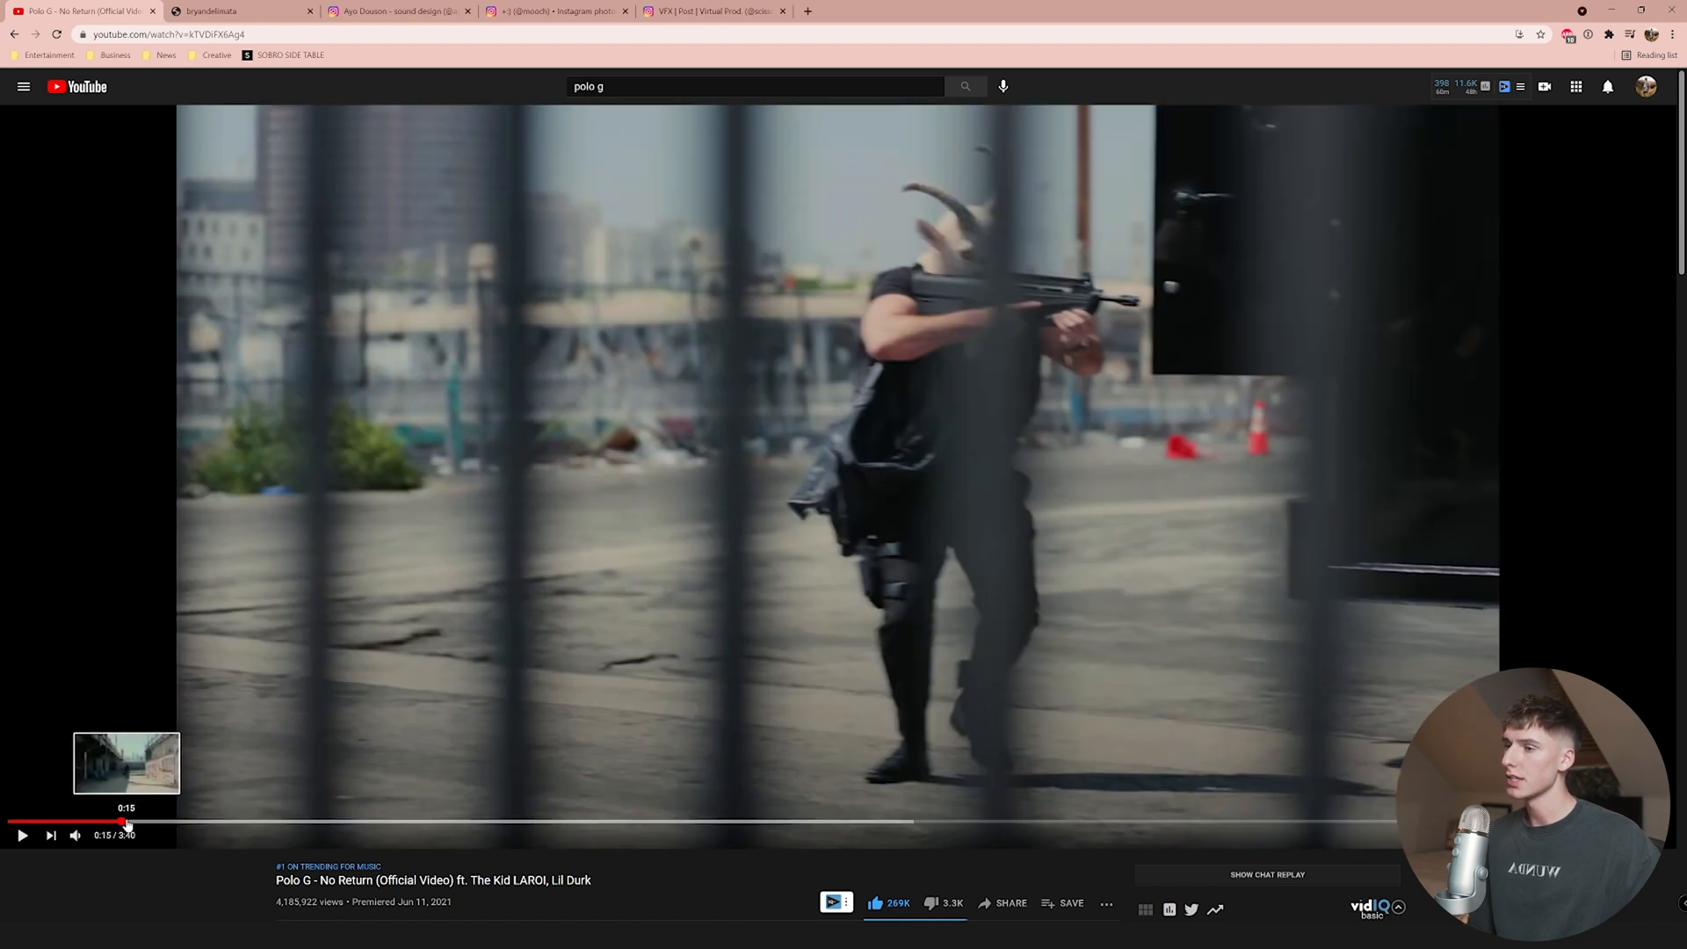
click(129, 822)
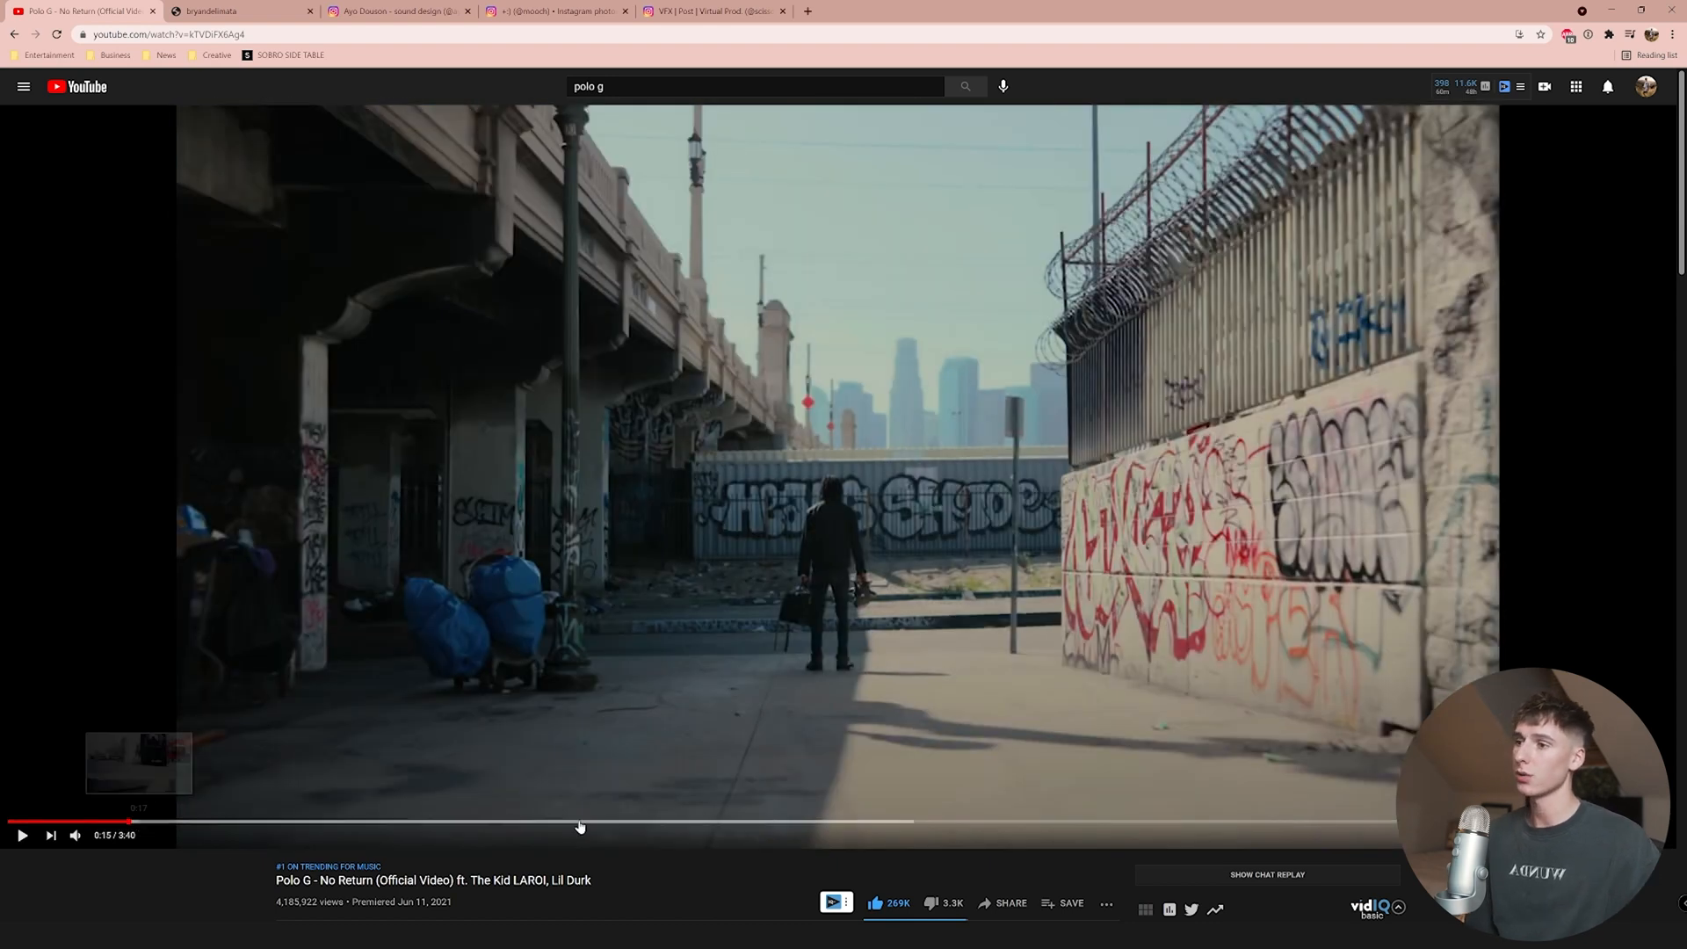
- Scrub back through the transition to the torn-paper truck frame at 0:13
click(141, 823)
click(134, 822)
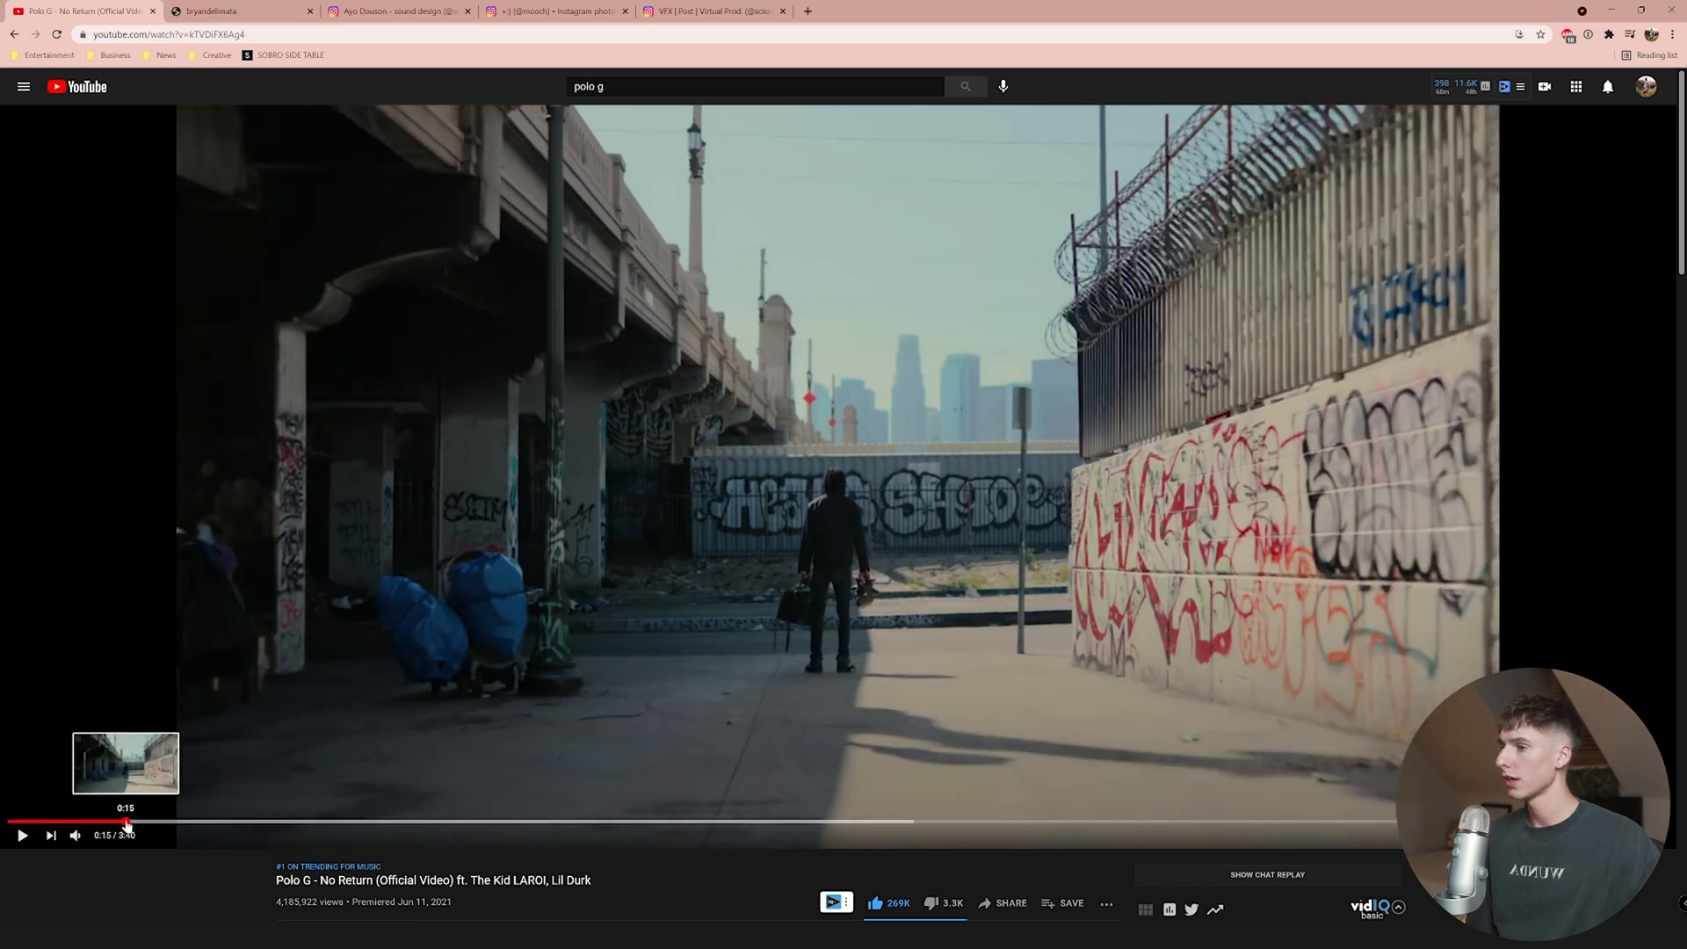
click(127, 823)
click(115, 823)
click(127, 823)
drag(106, 824, 109, 824)
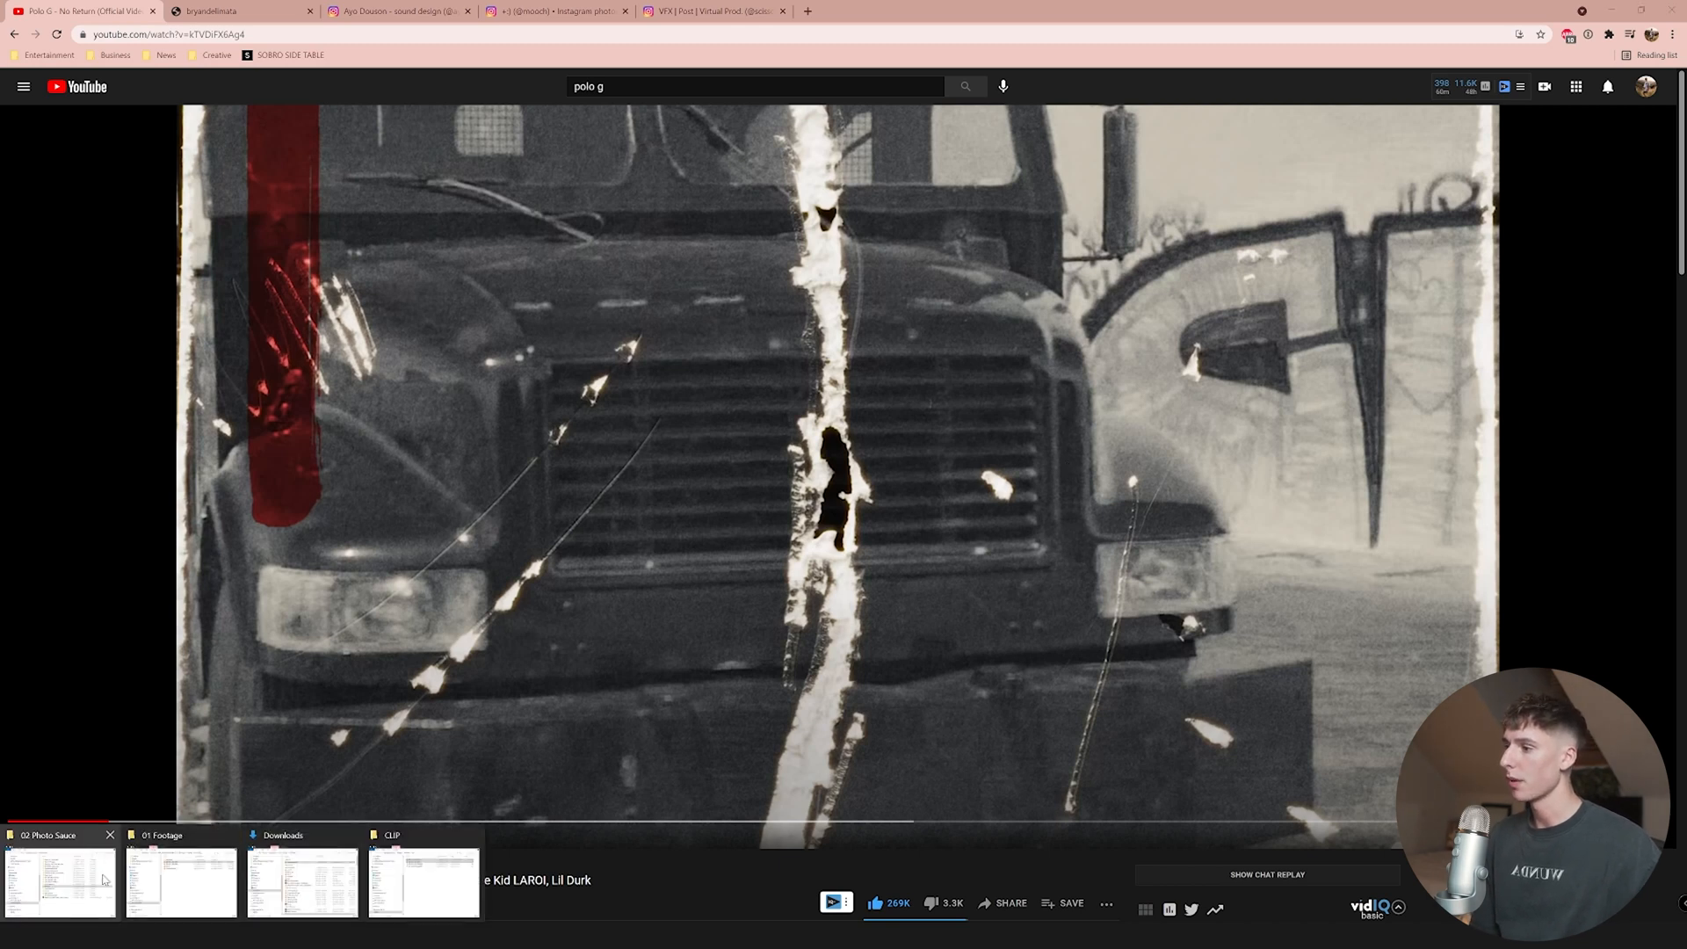
- Preview BlackSheet2.png from the Paper Rips and Folds folder in MY PACK, and put the preview and folder away
click(105, 878)
scroll(472, 330, up, 2)
click(415, 251)
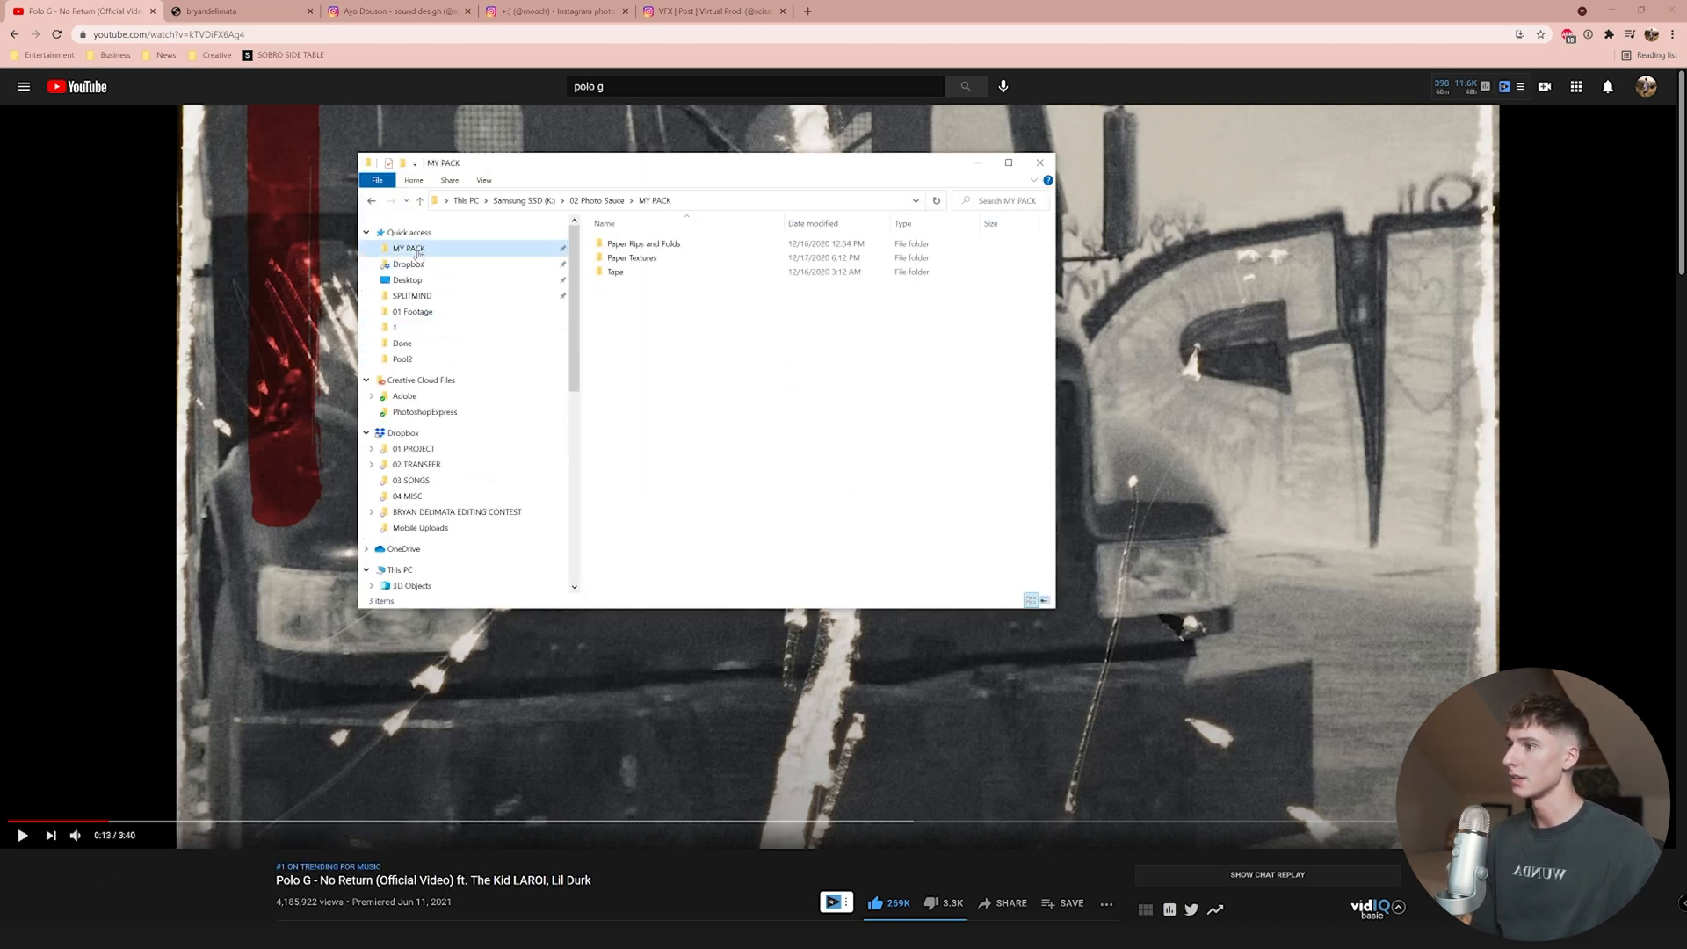
double_click(655, 245)
double_click(858, 255)
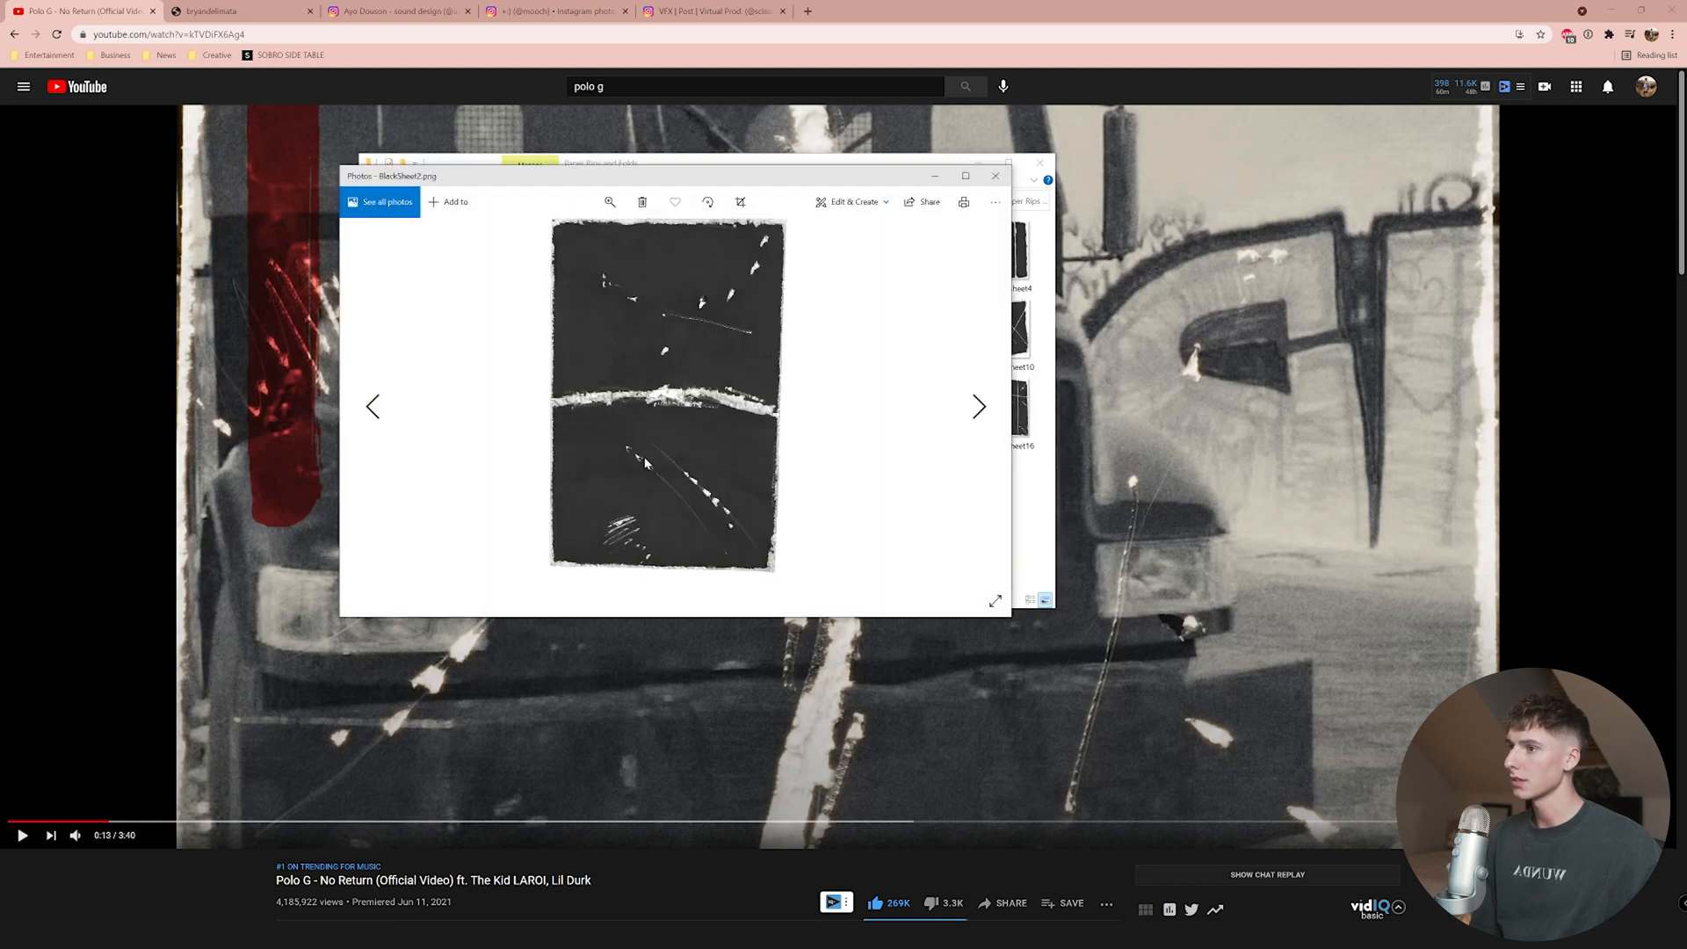
click(996, 176)
click(979, 163)
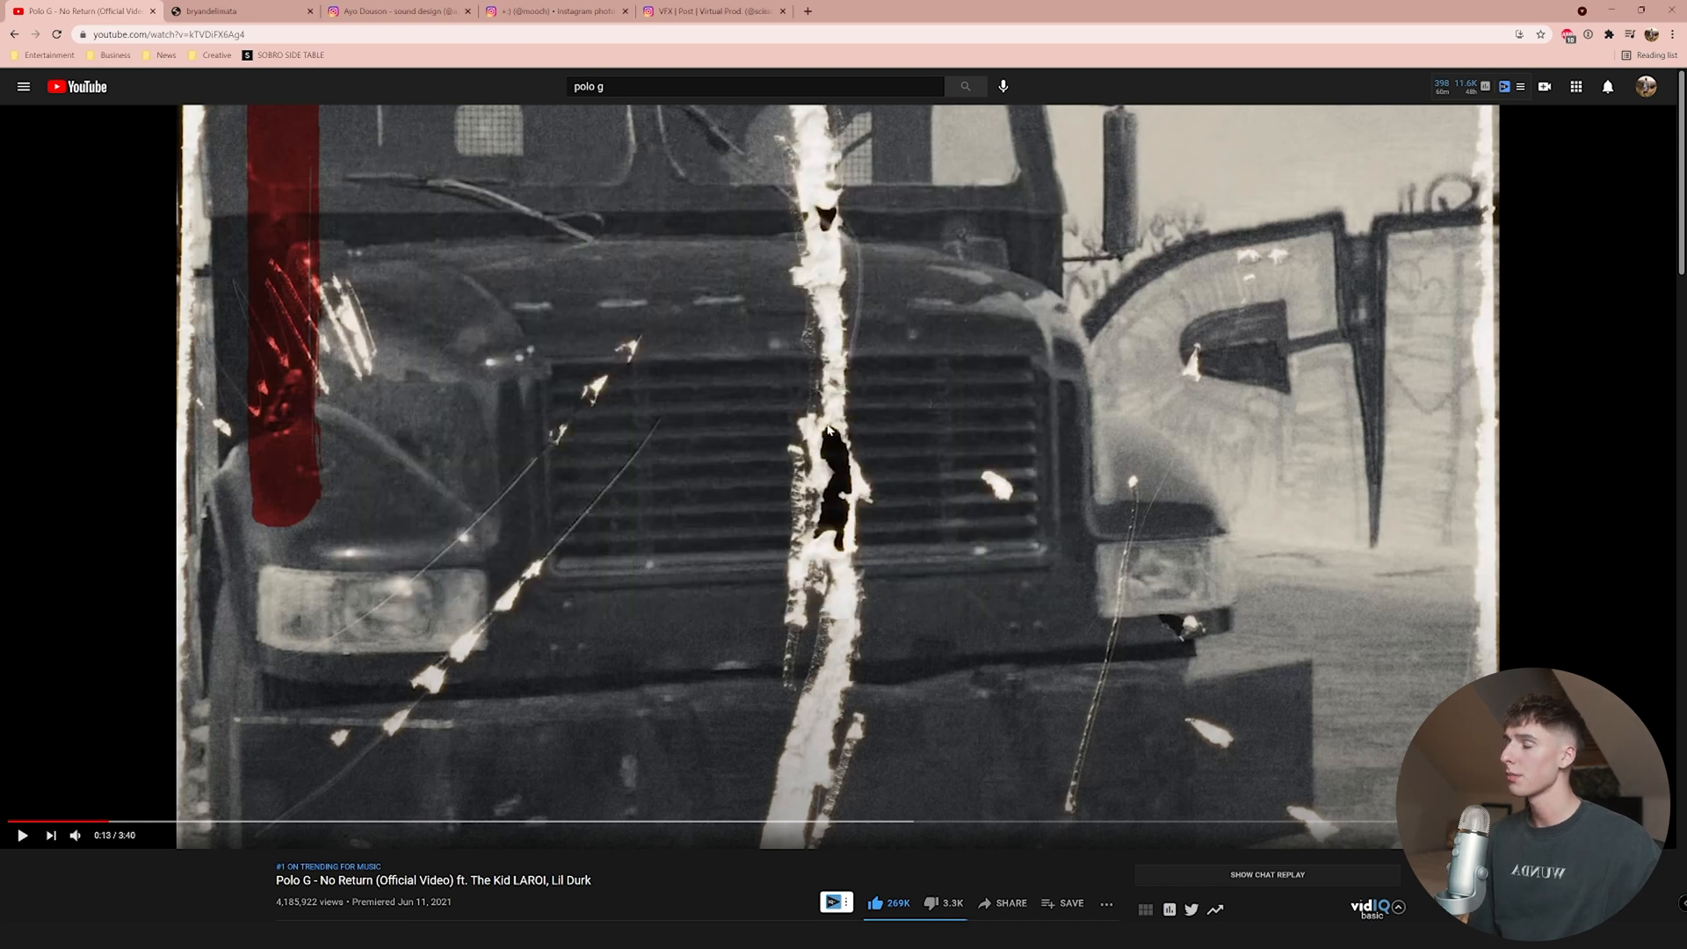
- Browse the Ultimate Texture Bundle, Thermal and CRT preset packs on the shop site, and return to the music video's transition
click(227, 10)
scroll(847, 526, down, 3)
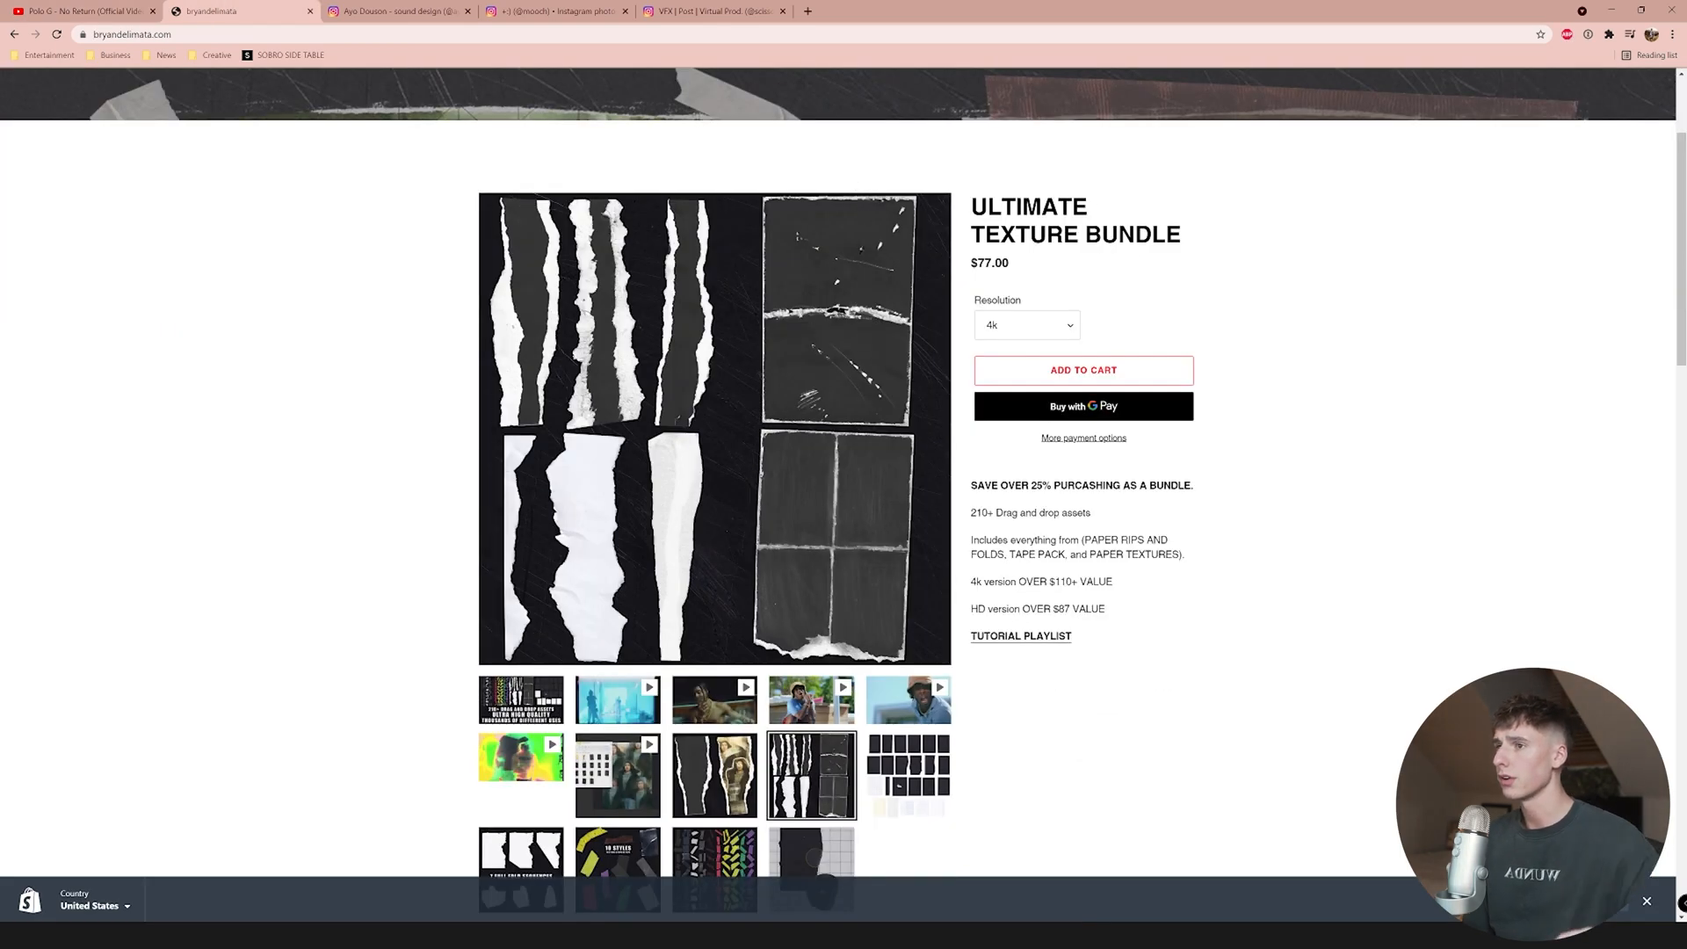
scroll(1006, 215, down, 2)
scroll(914, 244, up, 5)
click(1022, 537)
scroll(1141, 401, down, 2)
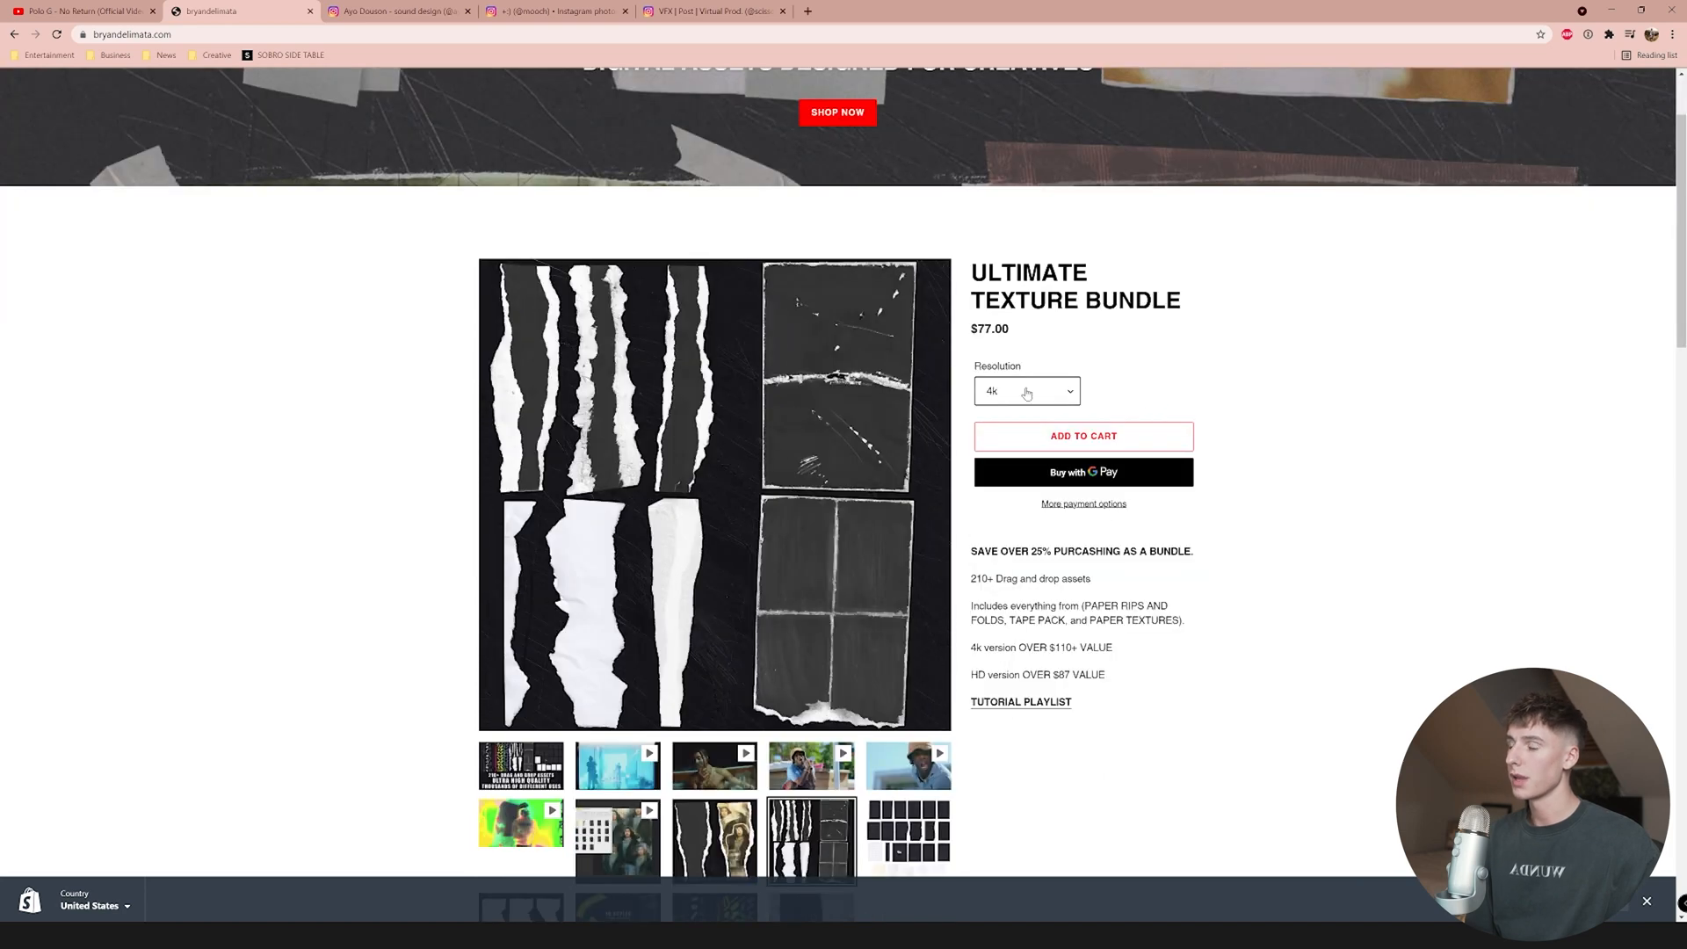
scroll(1037, 392, down, 18)
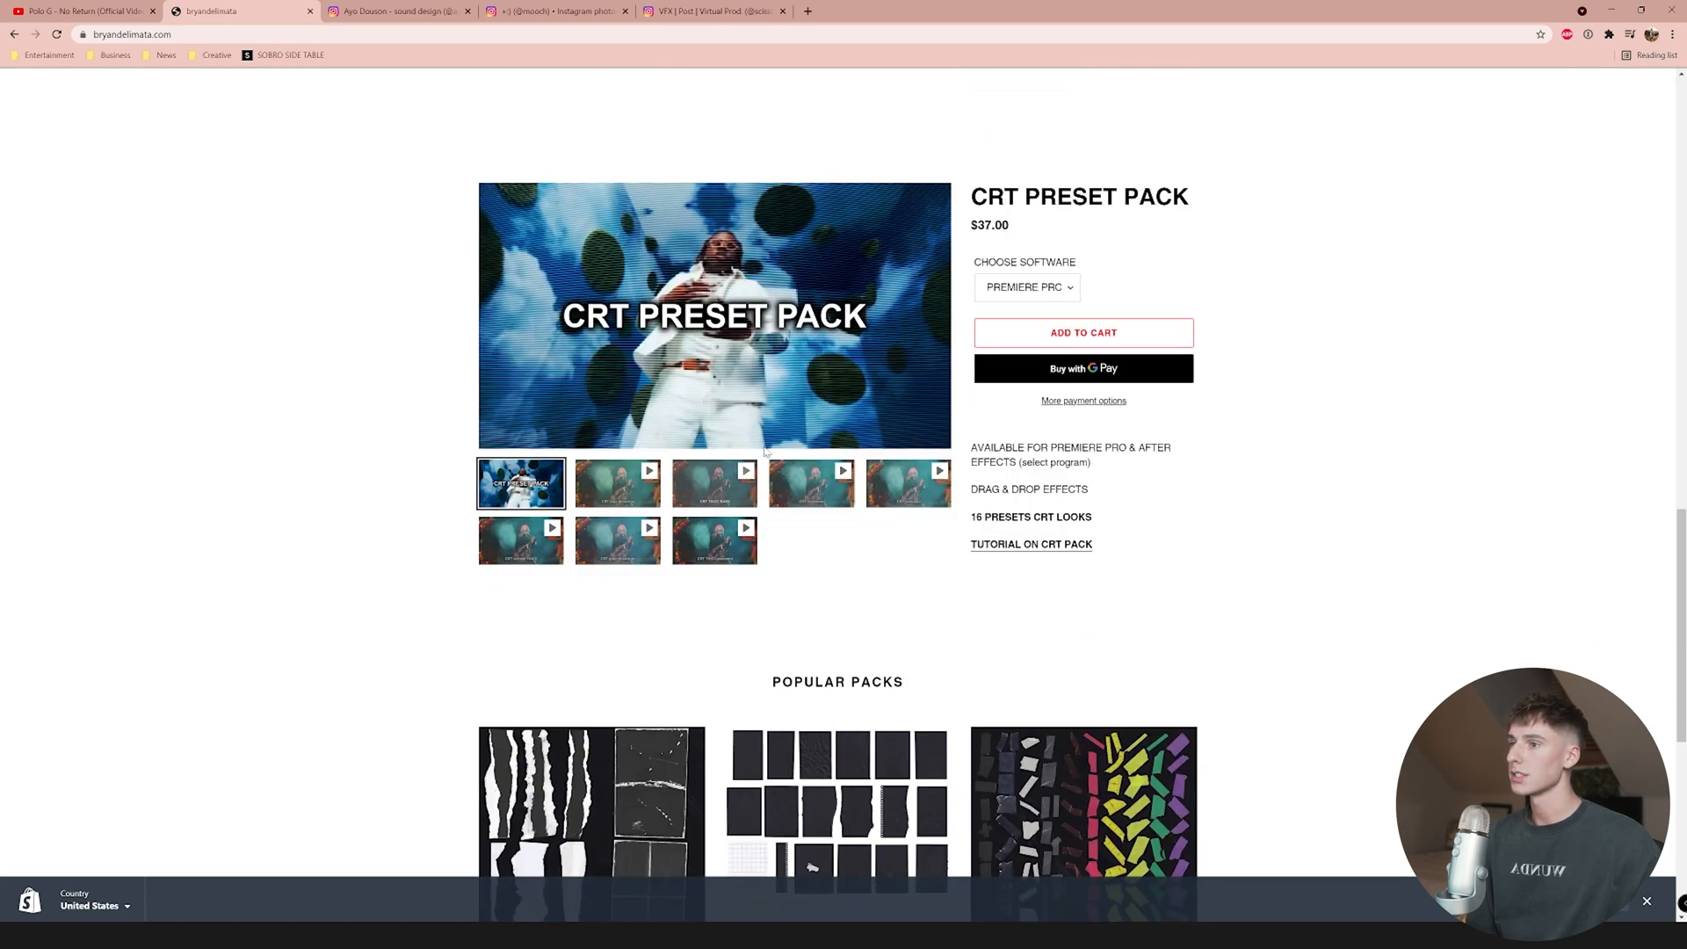
scroll(862, 468, up, 10)
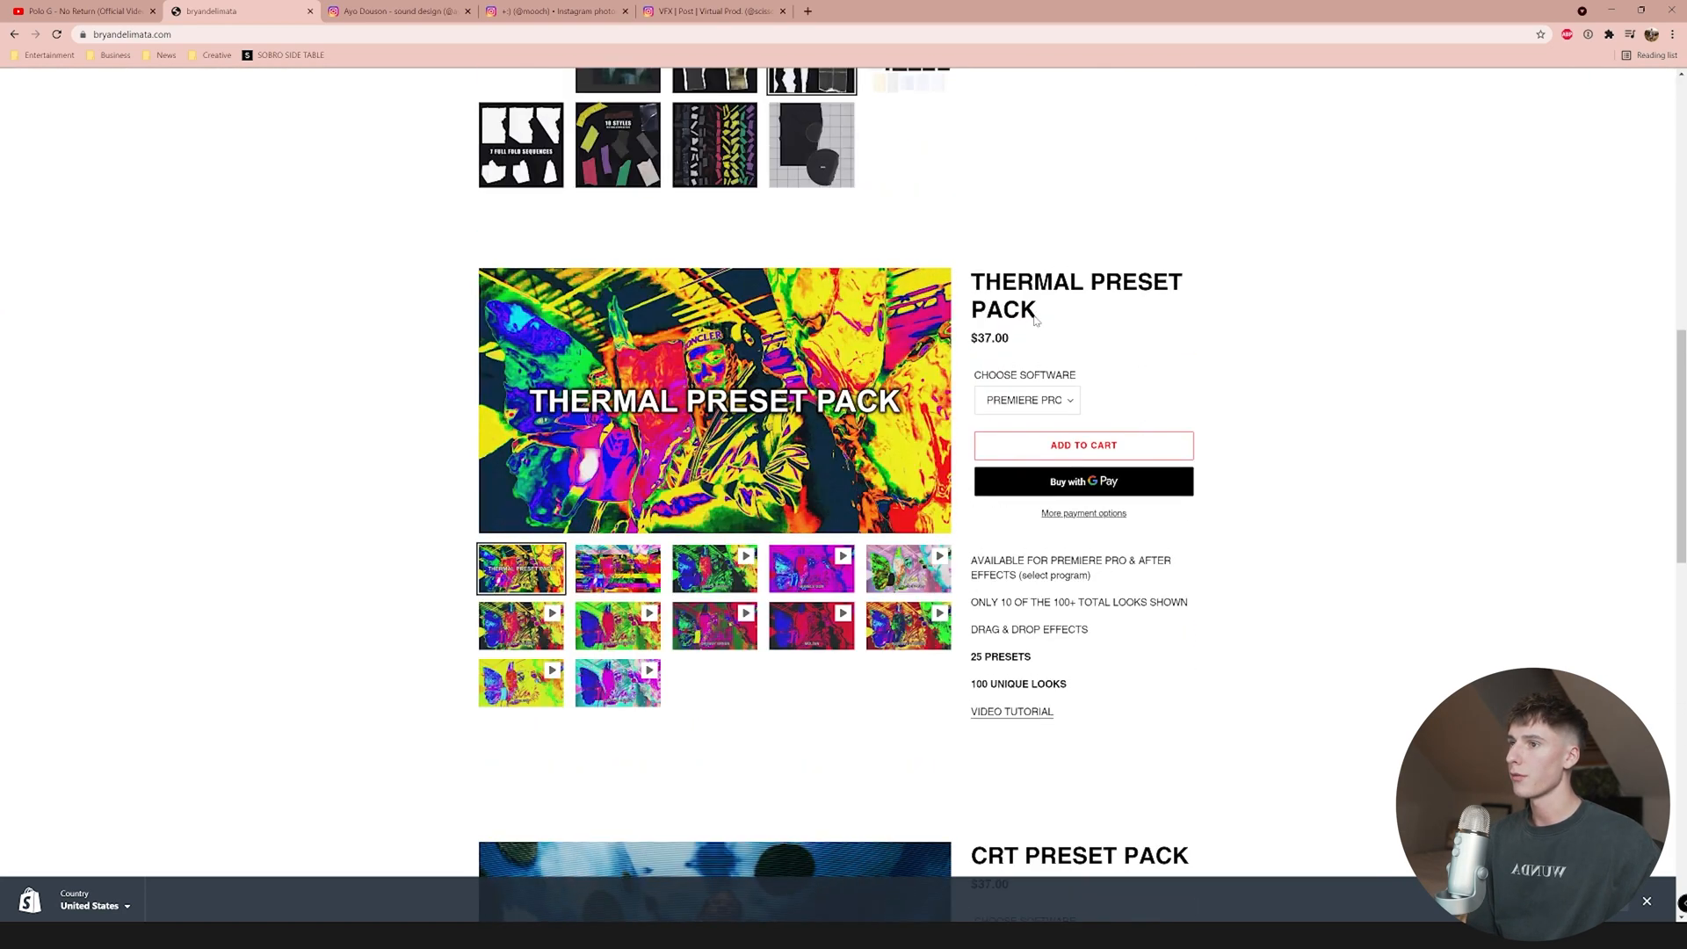
scroll(1213, 189, up, 11)
click(99, 11)
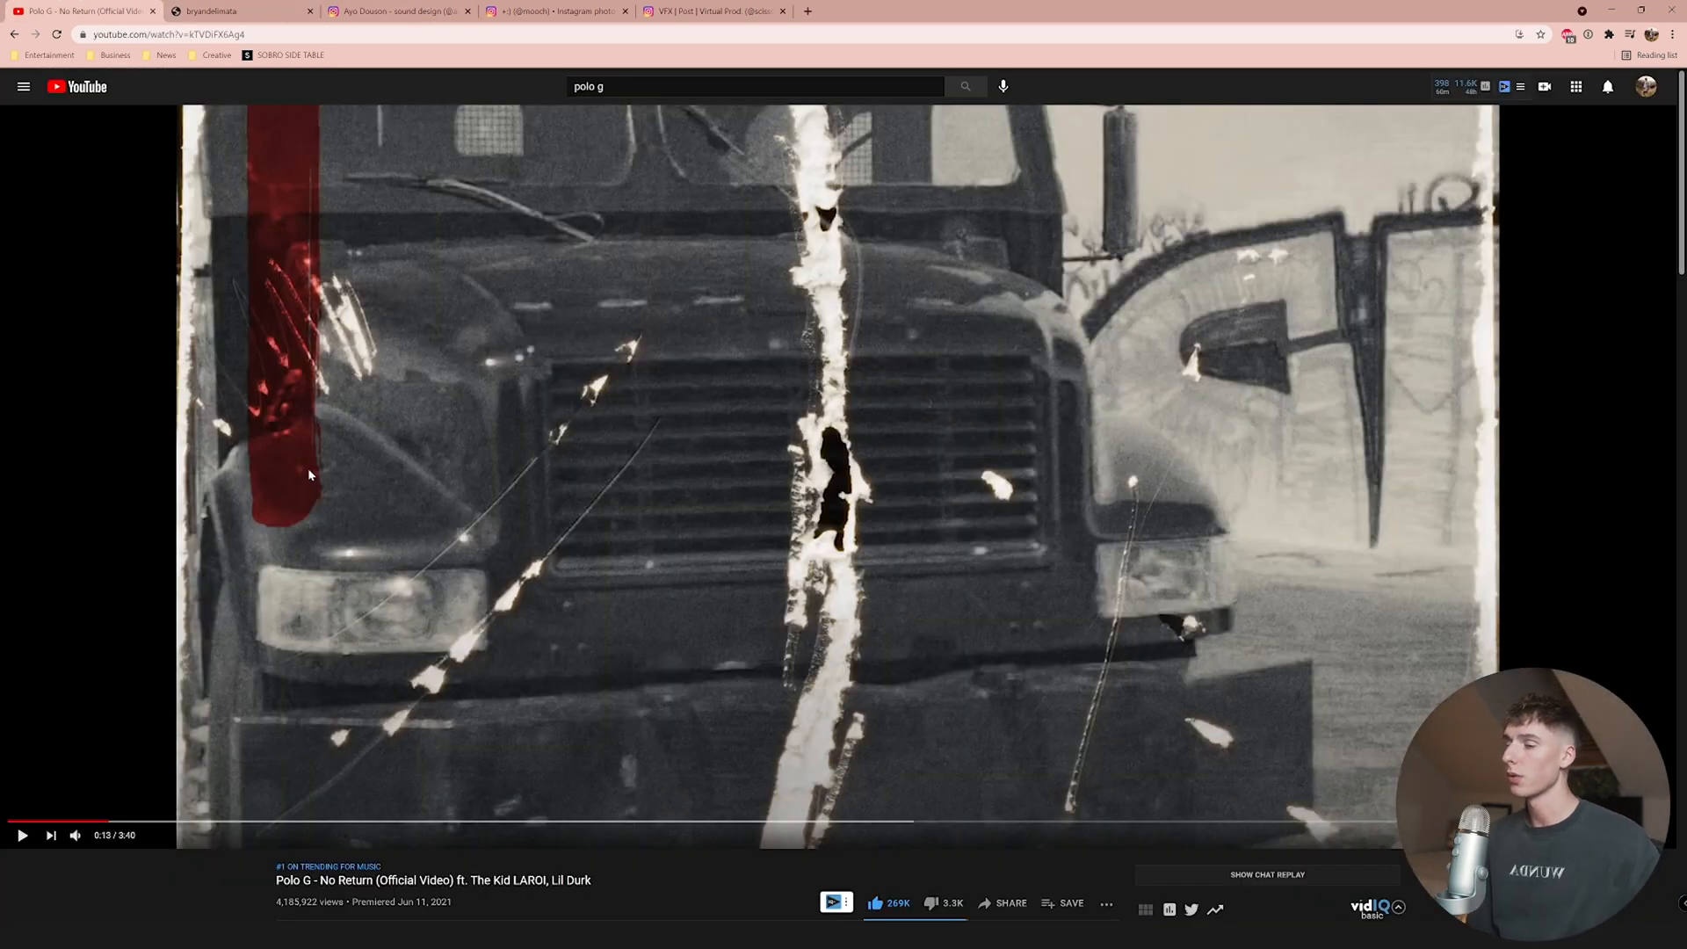
drag(120, 818, 150, 825)
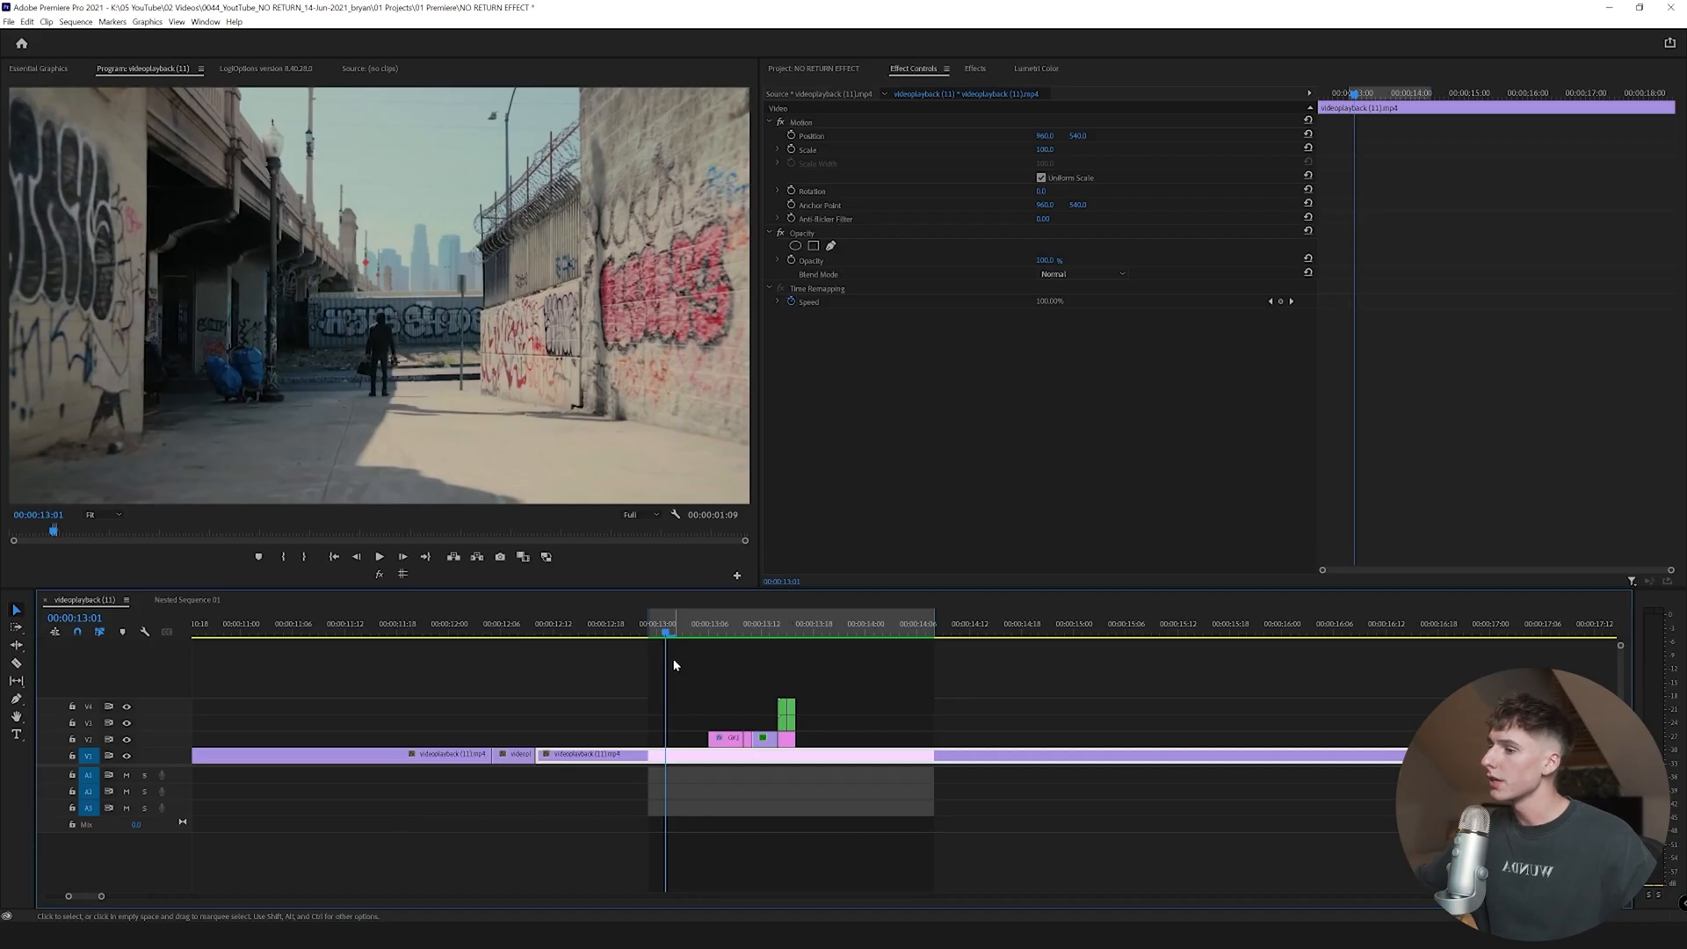
- Switch to Premiere Pro and play the transition in the sequence from around 00:00:13:00
click(659, 627)
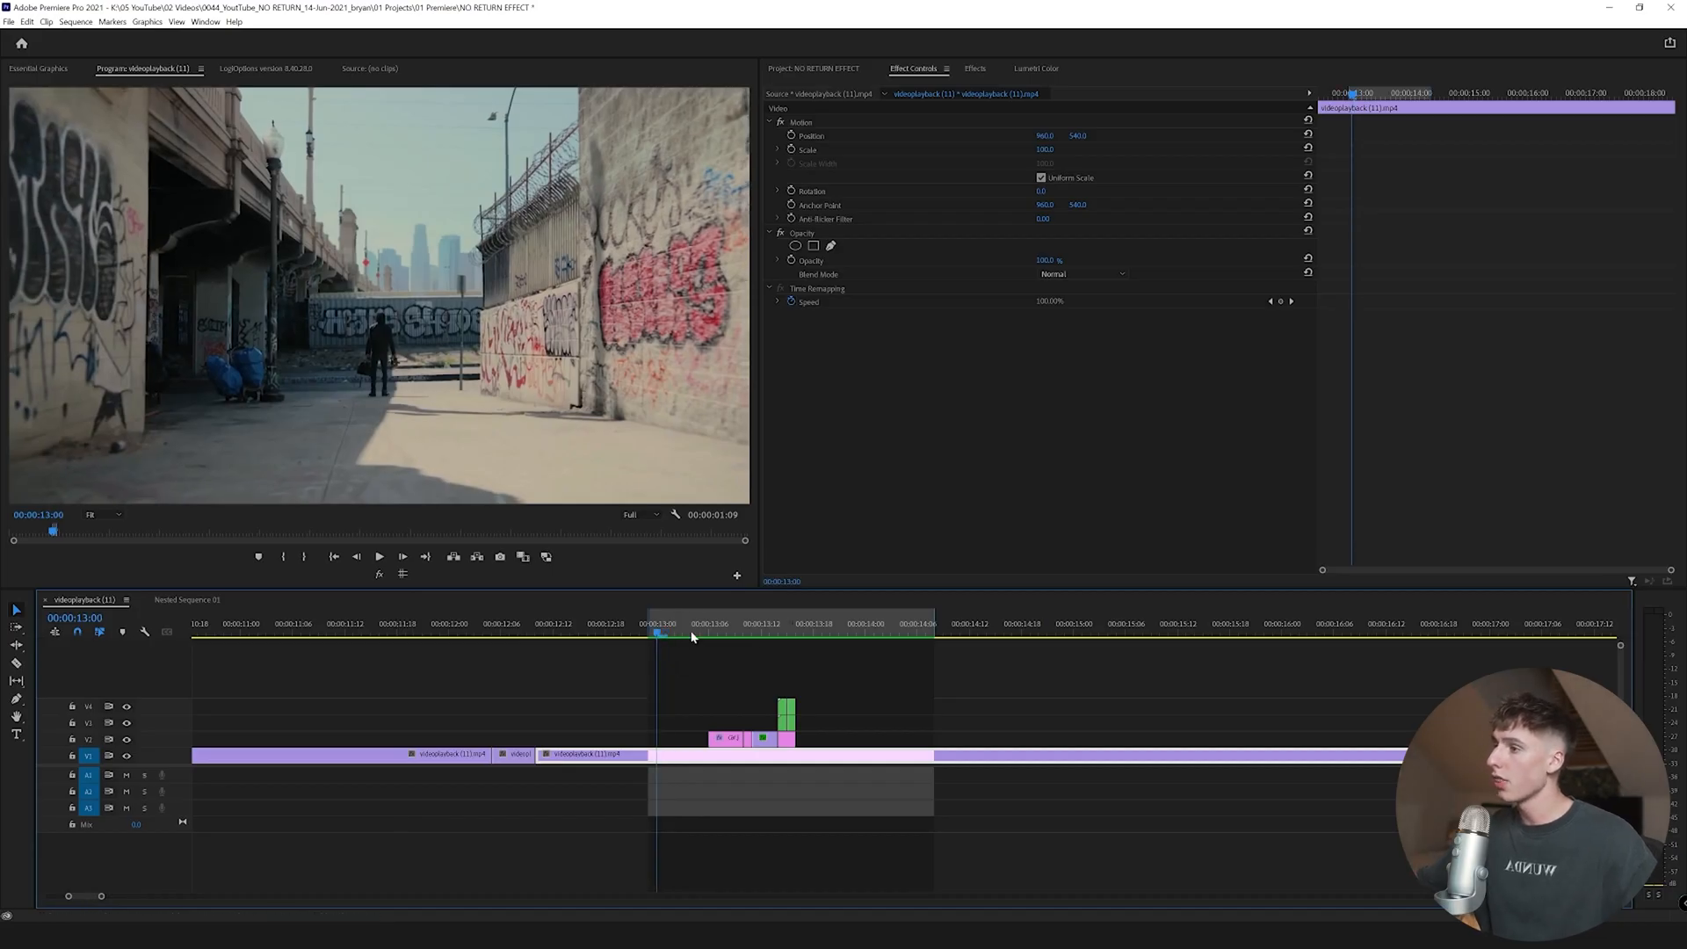
drag(742, 641, 693, 629)
key(space)
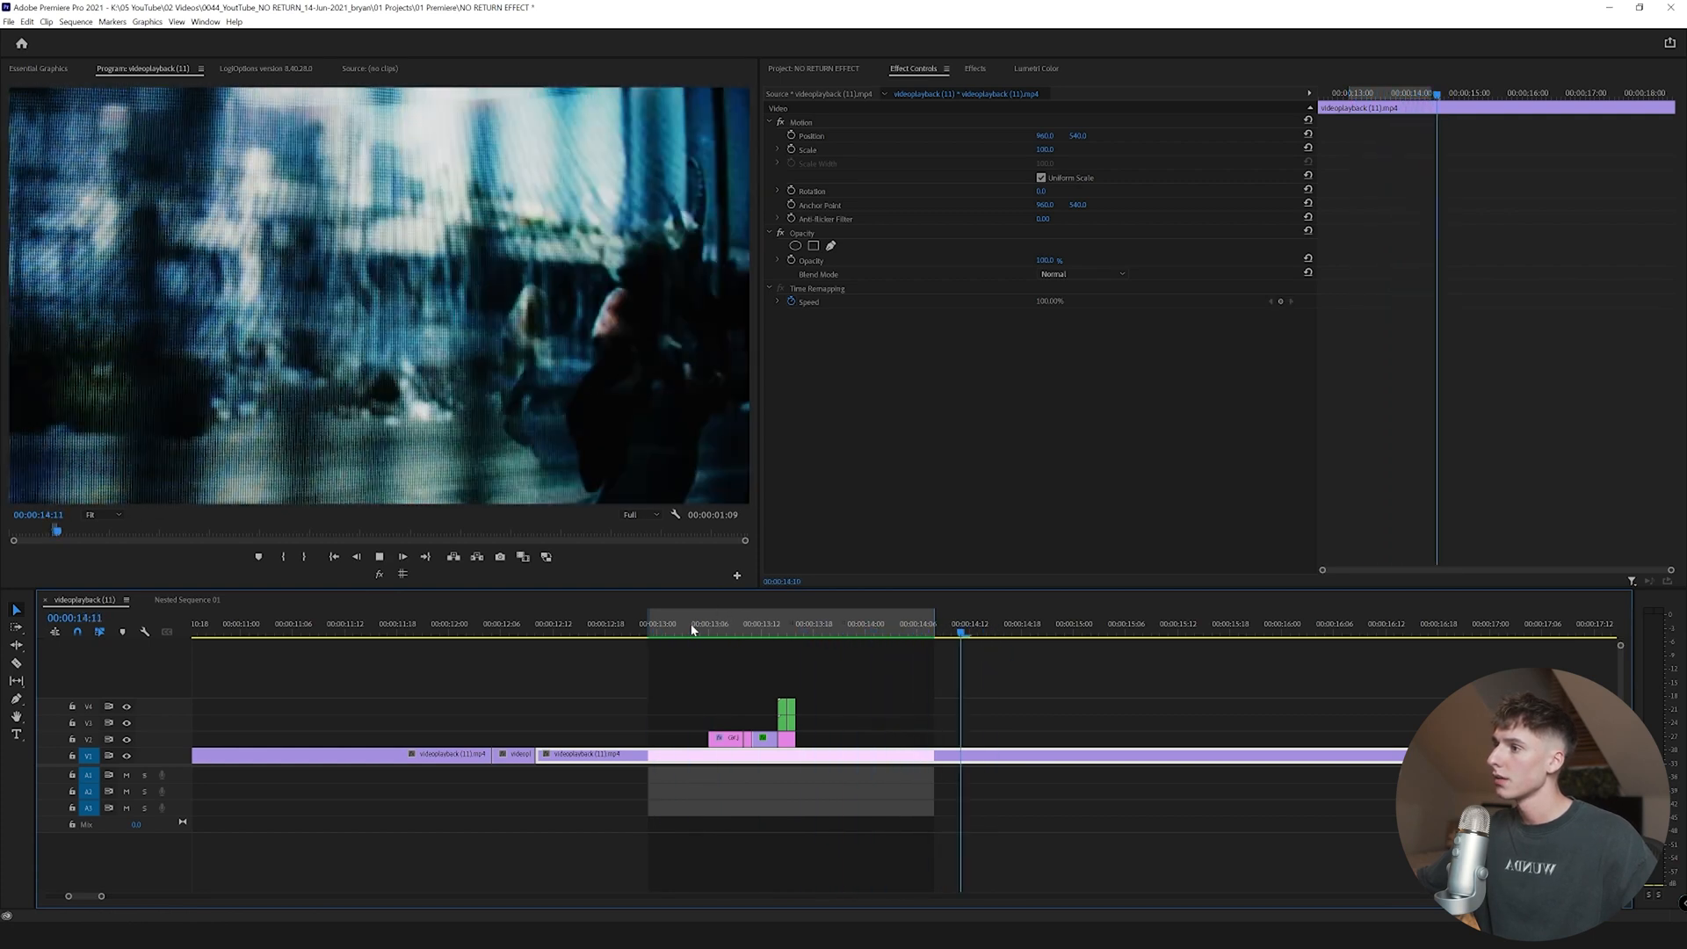
key(space)
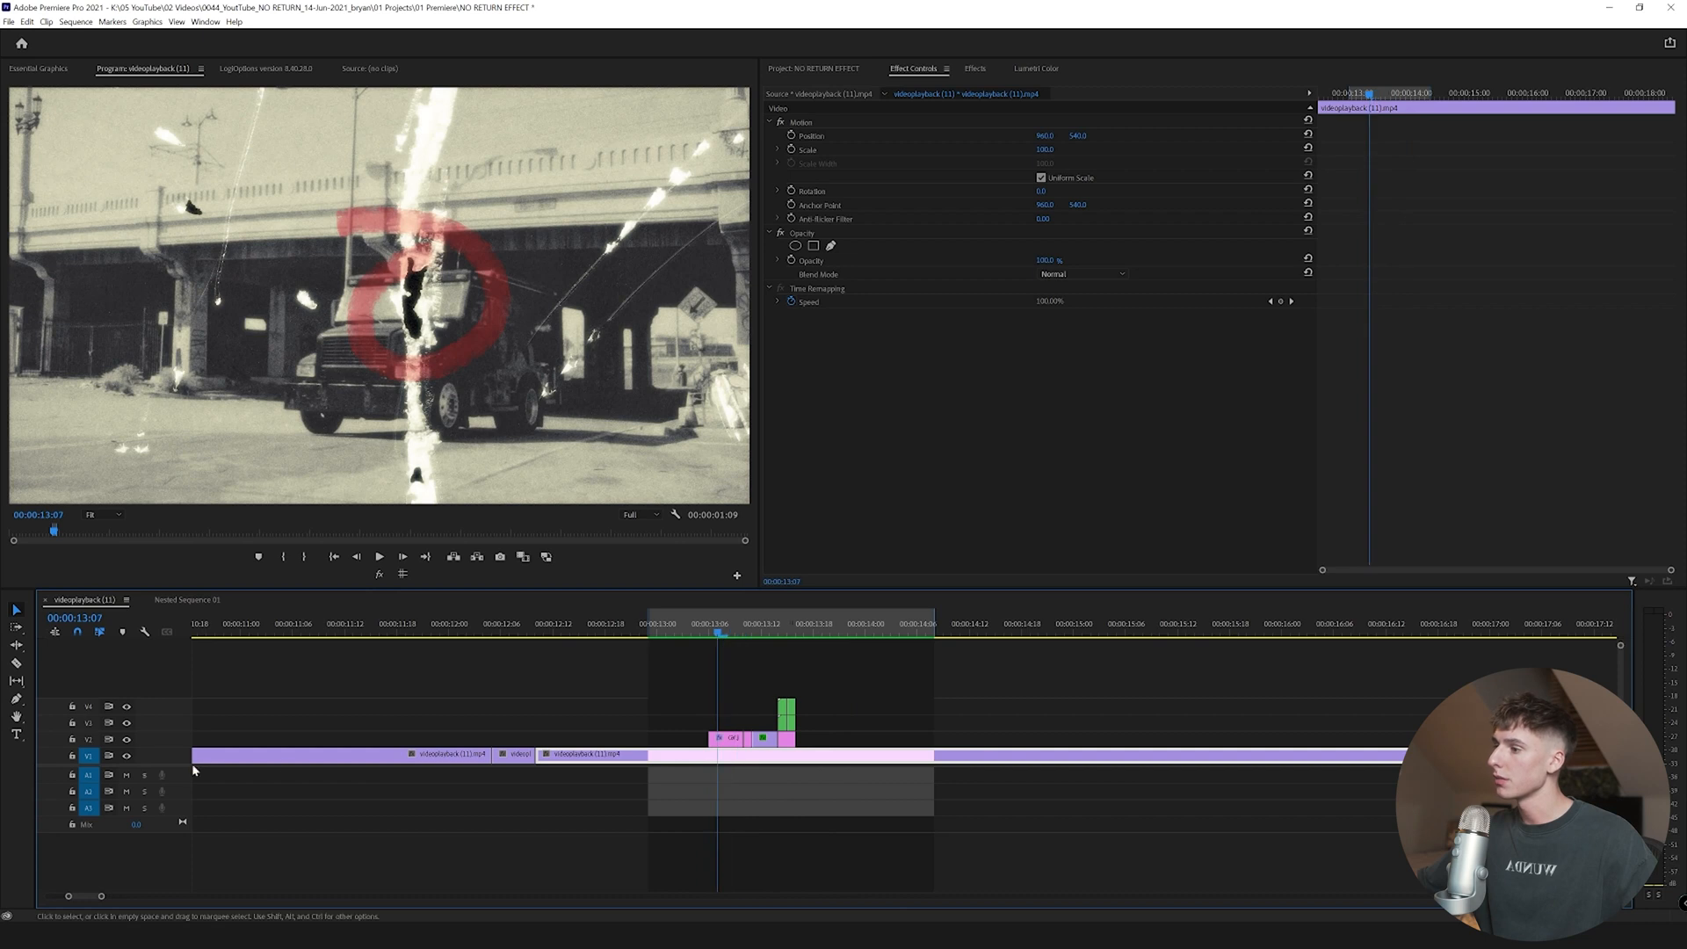
- Hide video tracks V2, V3 and V4 and review the original transition on V1 from around 00:00:13:00
click(129, 741)
click(128, 723)
click(128, 708)
drag(701, 635, 742, 634)
key(space)
click(657, 633)
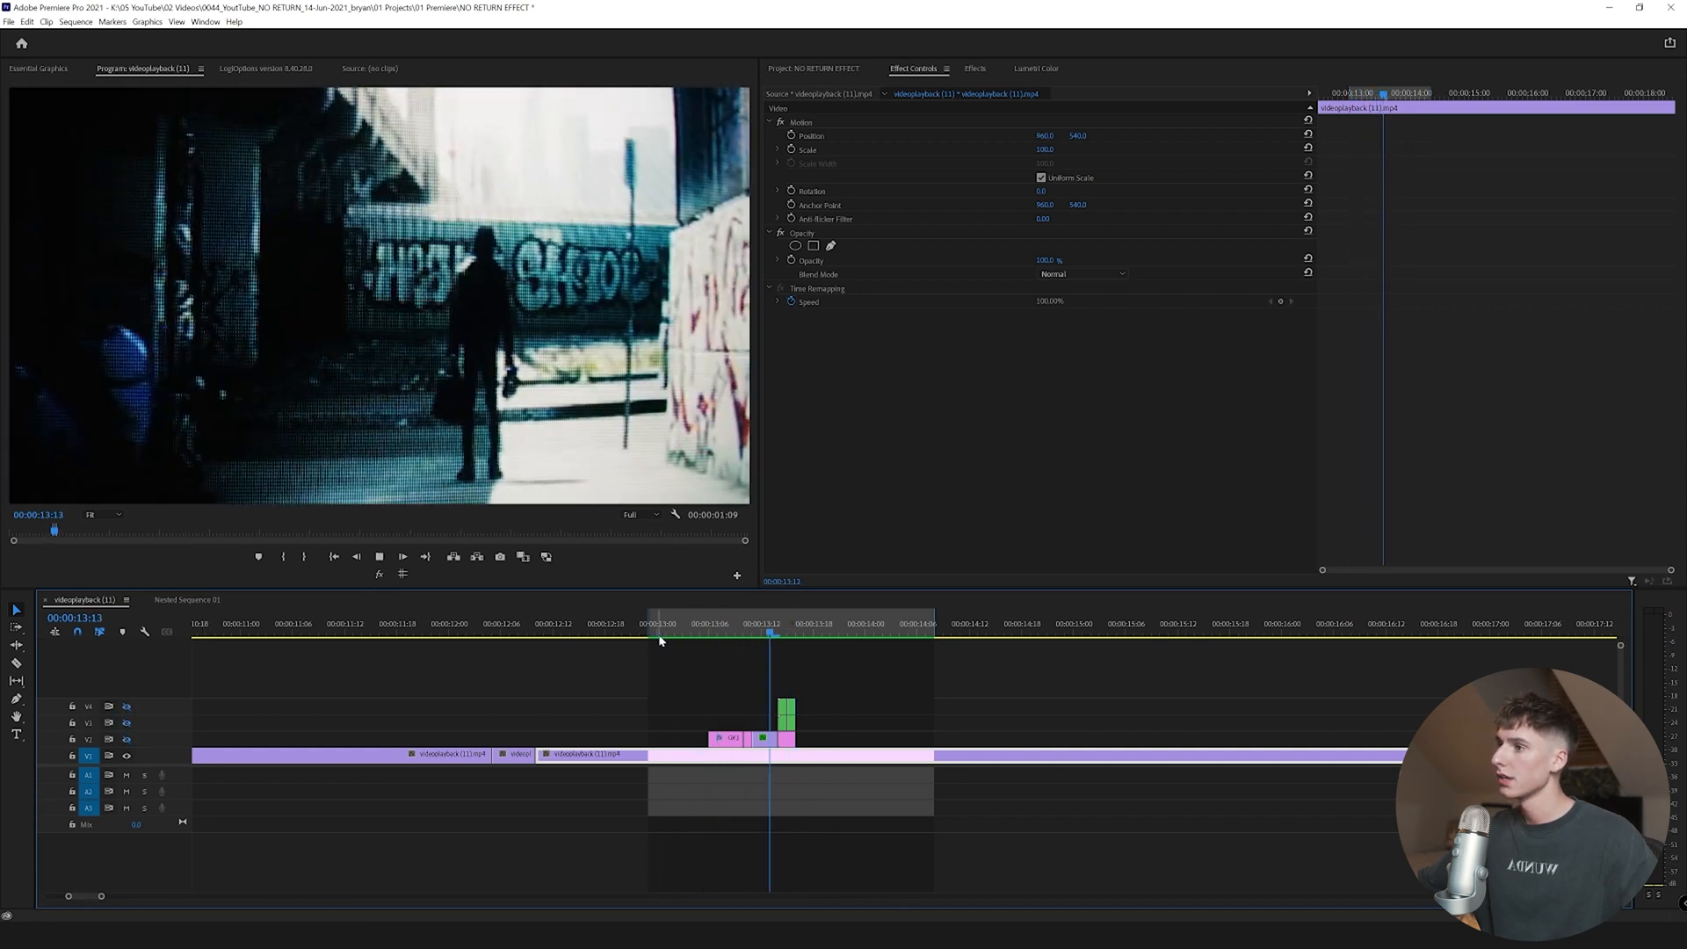
click(675, 633)
drag(677, 636, 778, 640)
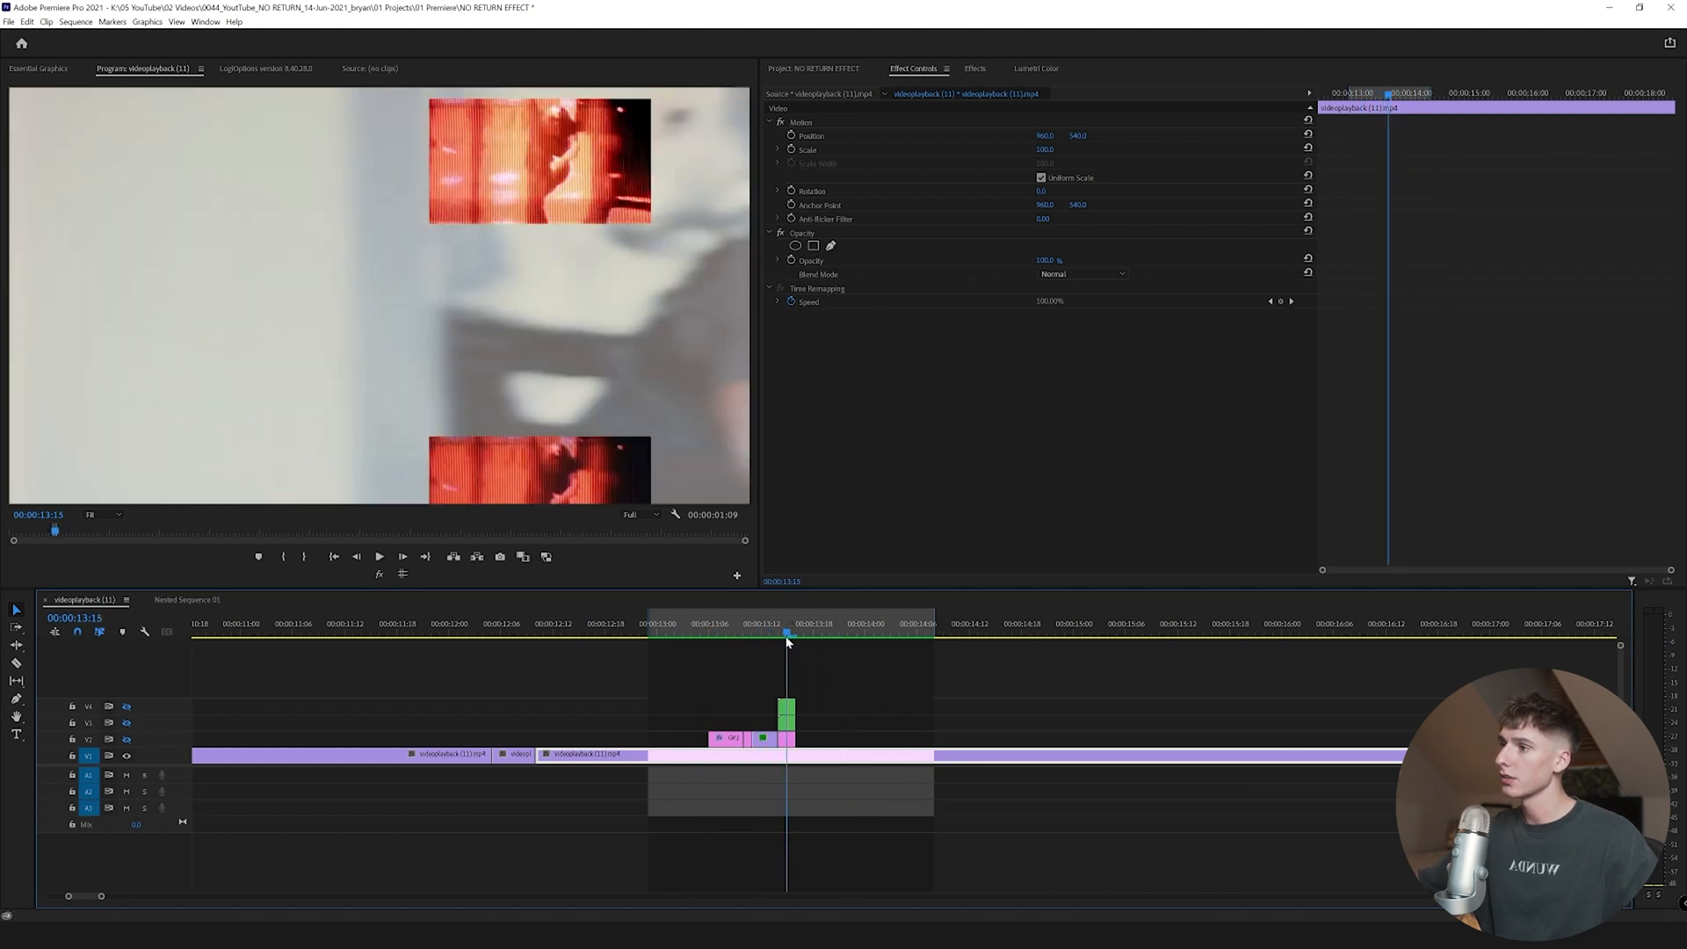
drag(708, 636, 688, 639)
- Show the upper video tracks again and inspect the recreated effect frames up to 00:00:13:12
click(127, 739)
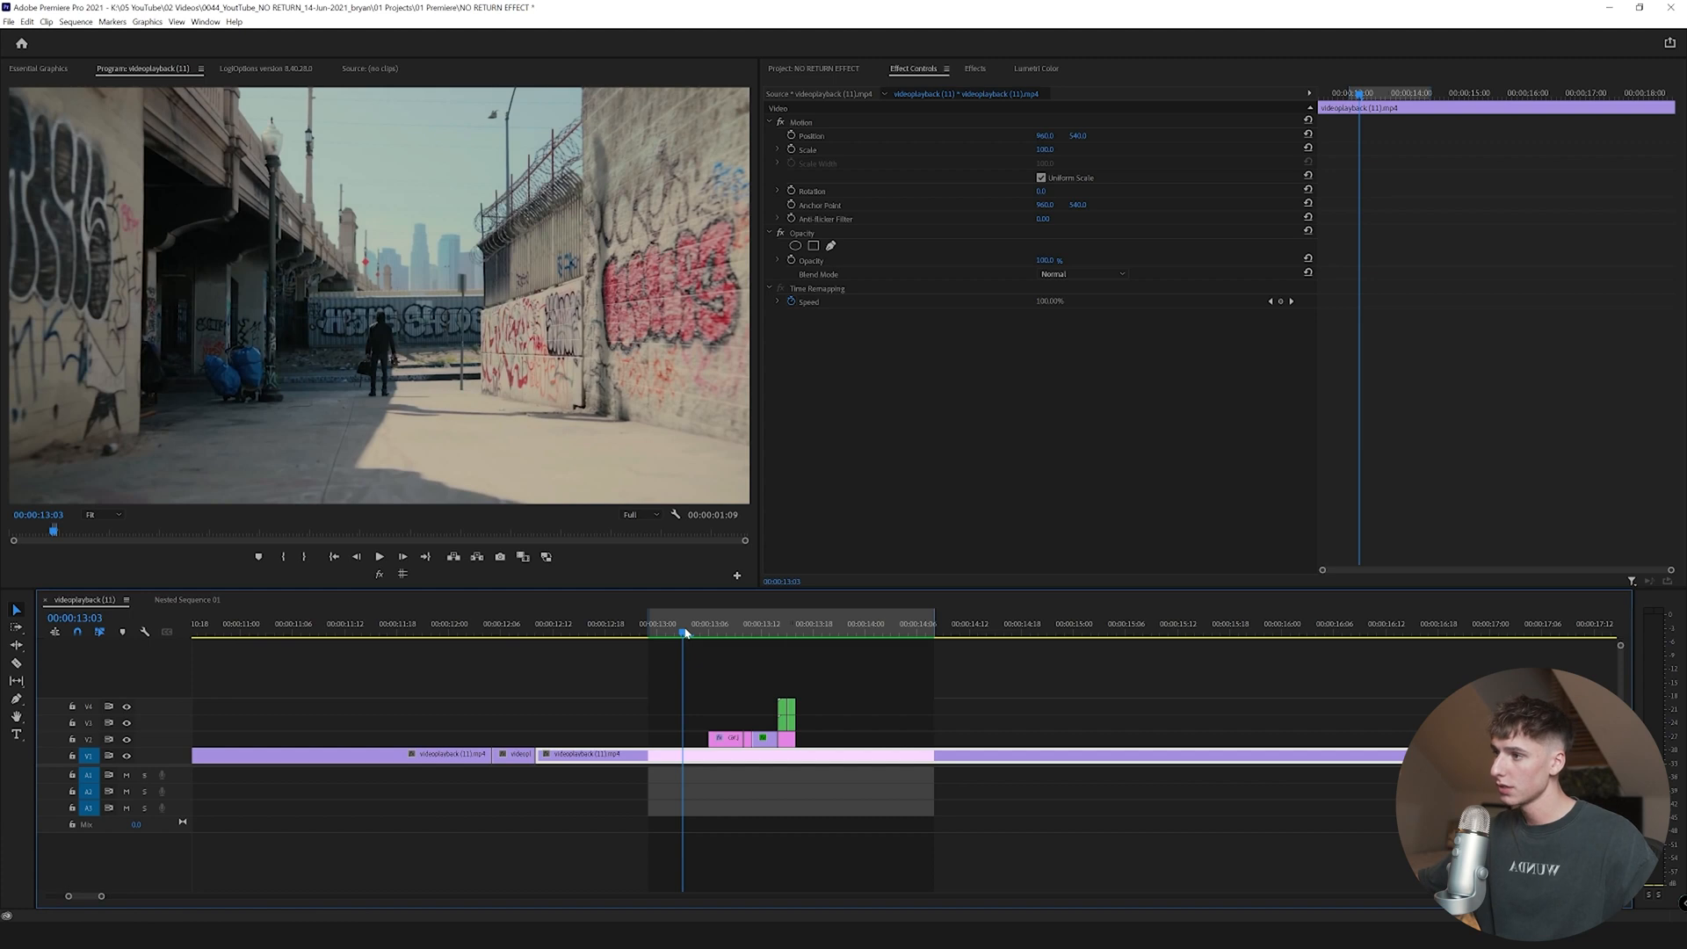
key(space)
drag(712, 634, 726, 635)
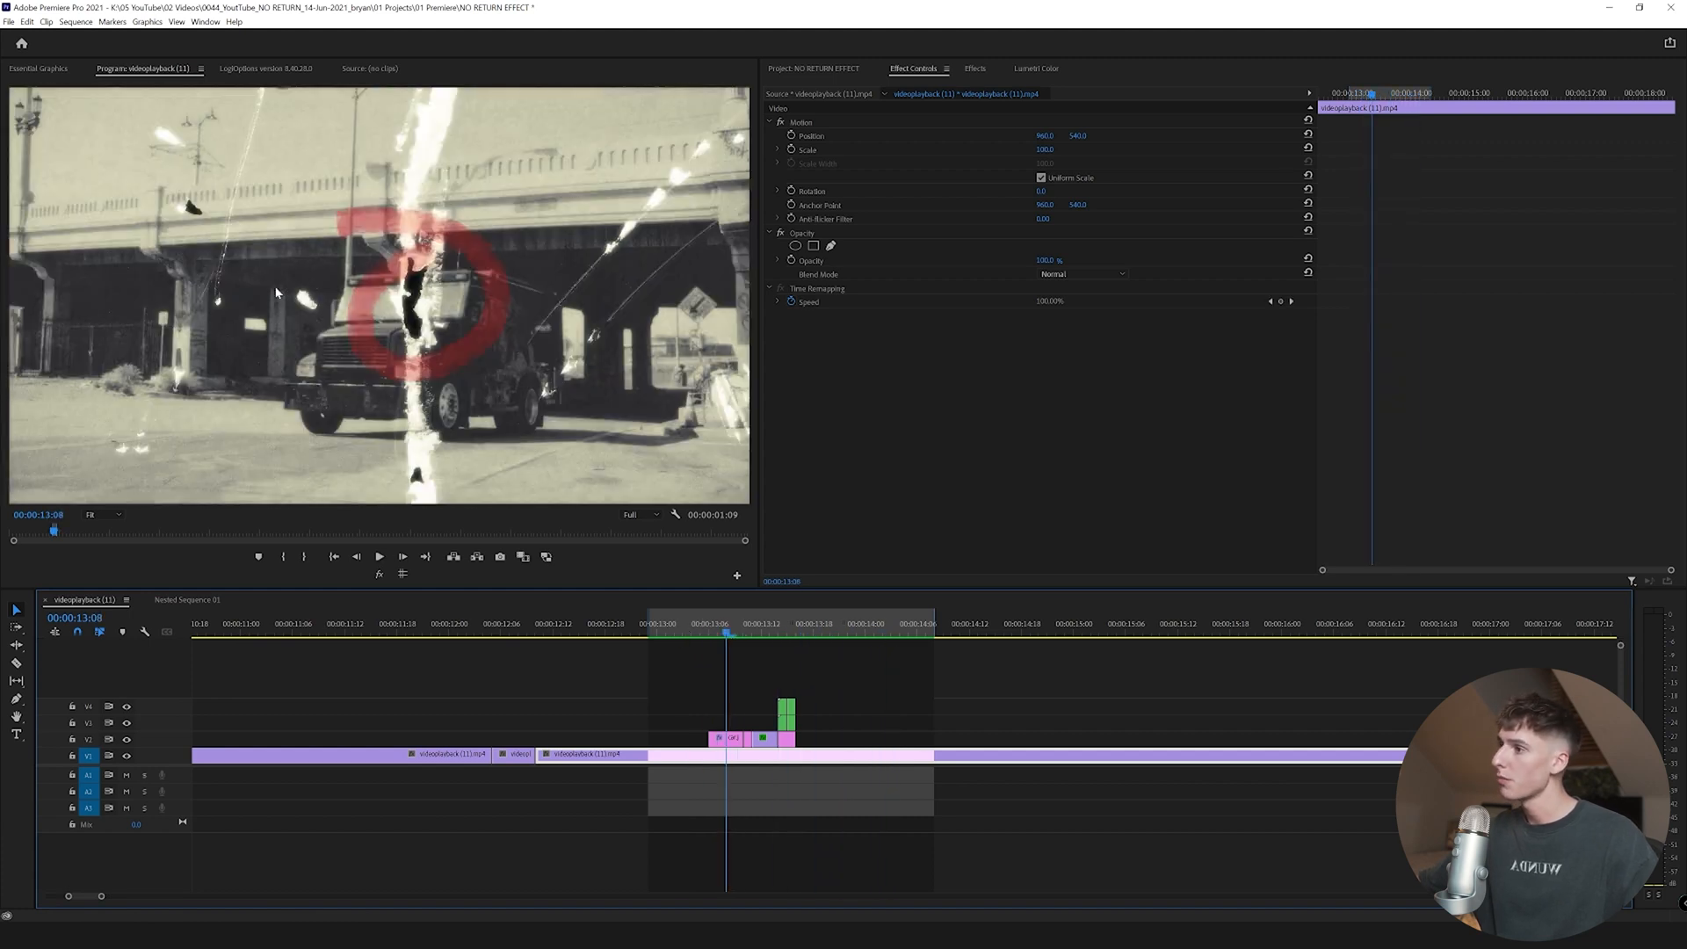
drag(728, 644, 761, 628)
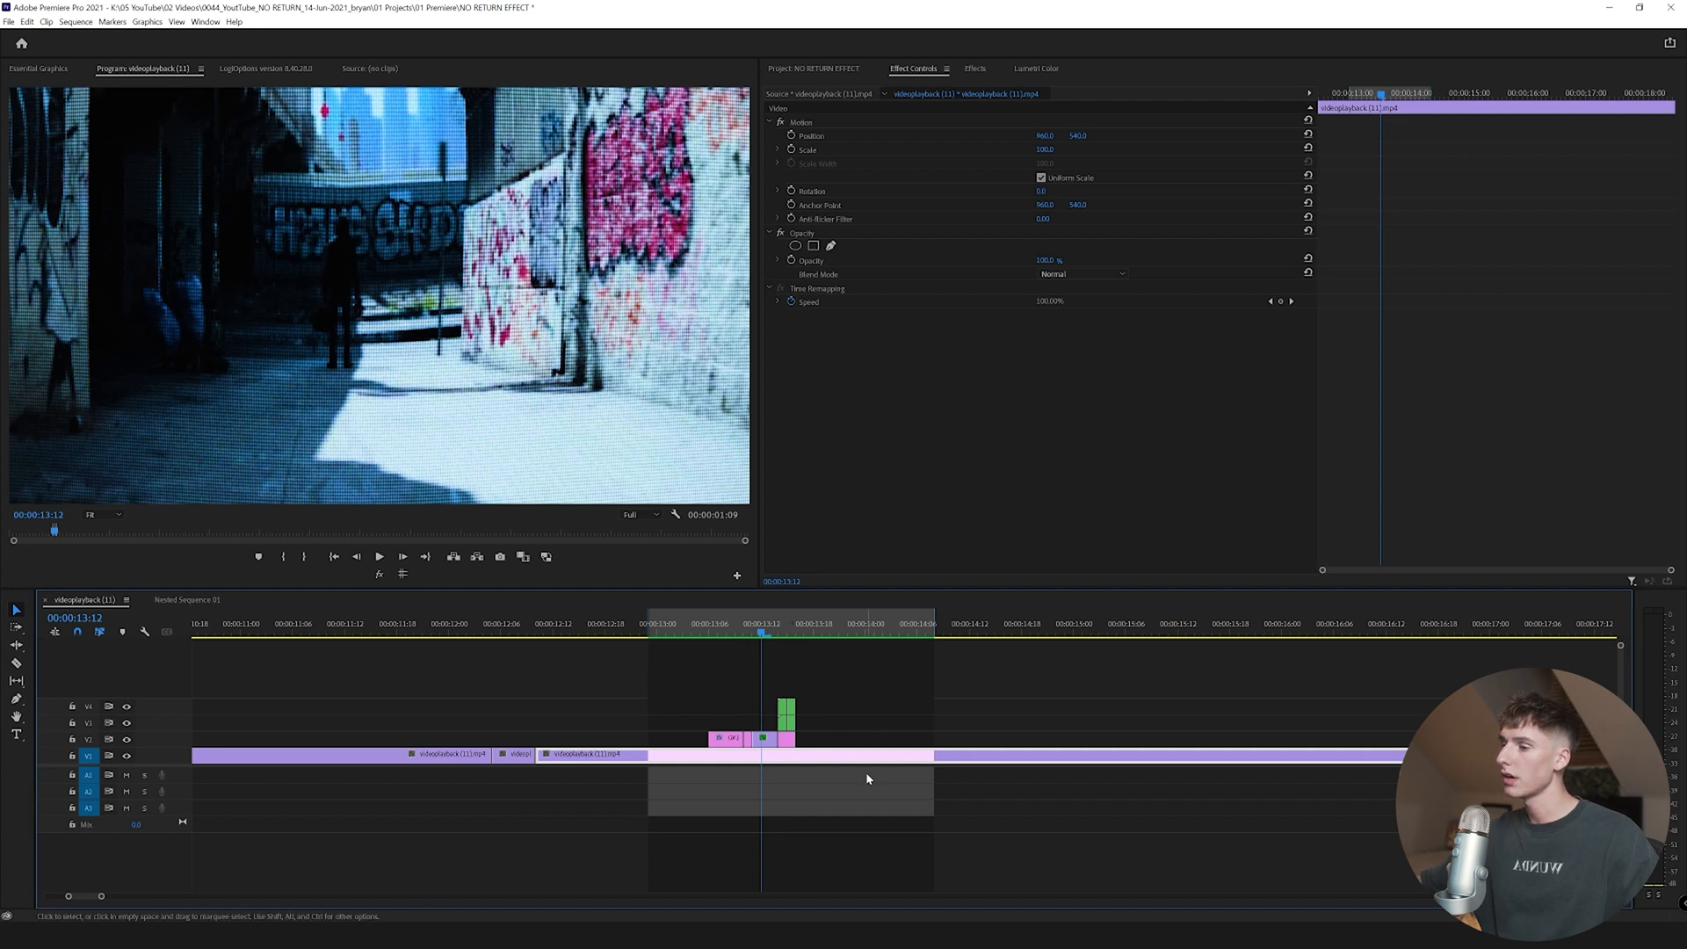
- Move to the frame at 00:00:07:16 and view the Export Frame settings for saving it as a JPEG still
click(710, 631)
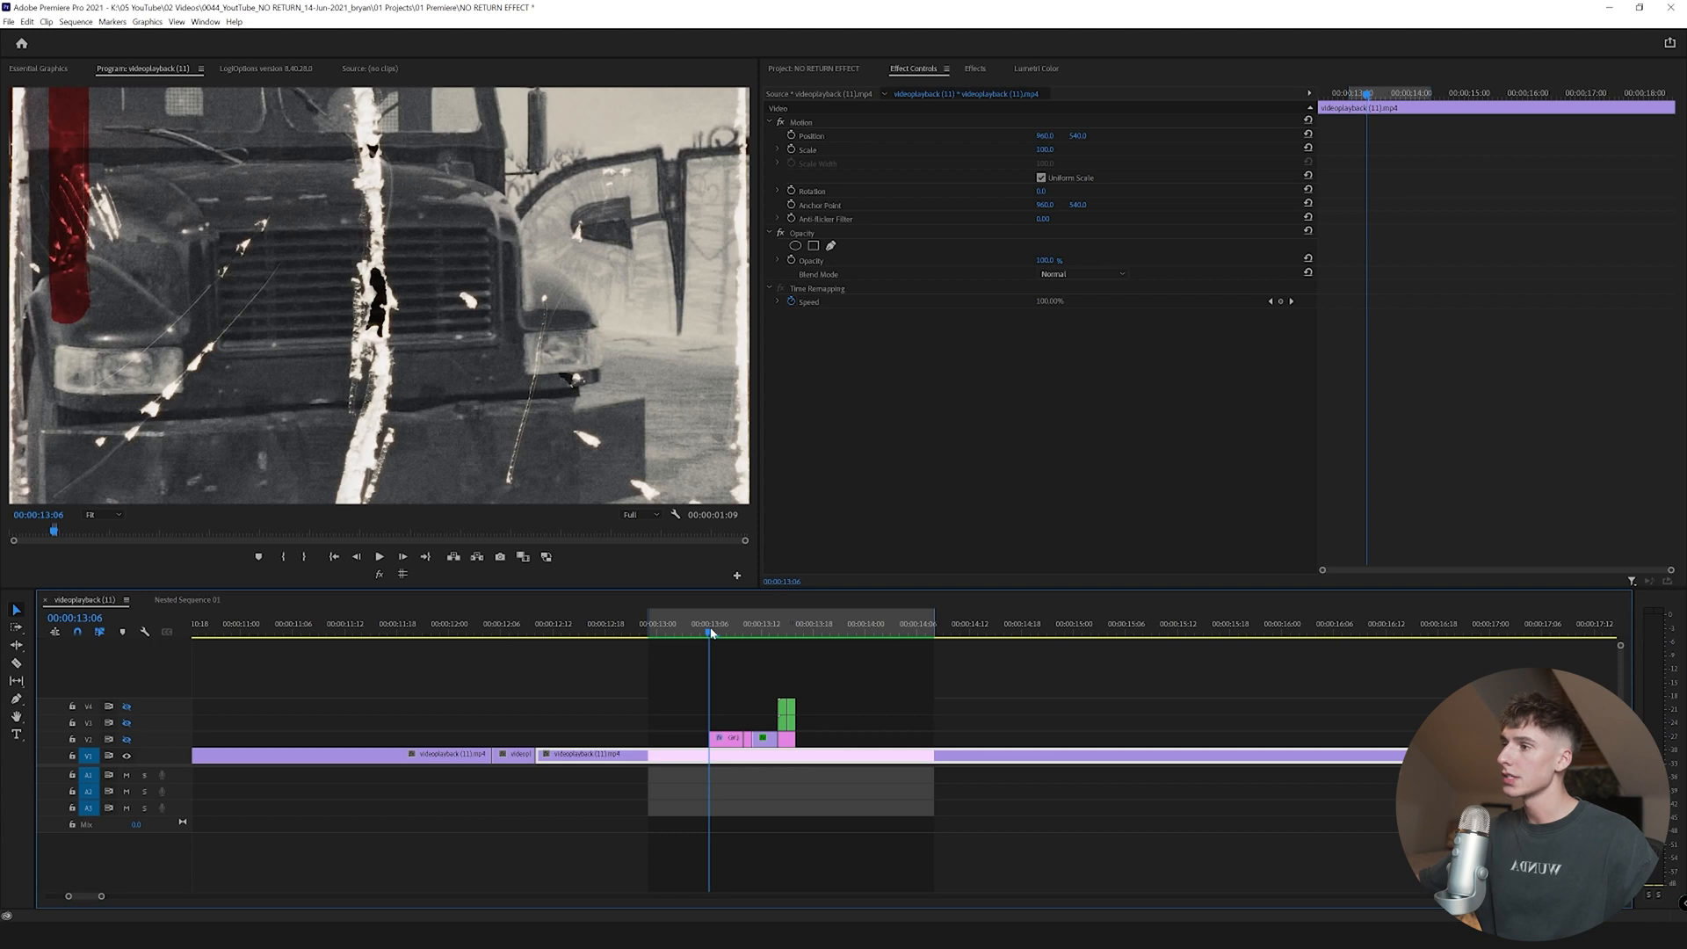
drag(710, 632, 167, 665)
mouse_move(446, 655)
mouse_down()
mouse_move(1092, 653)
mouse_move(425, 663)
mouse_up()
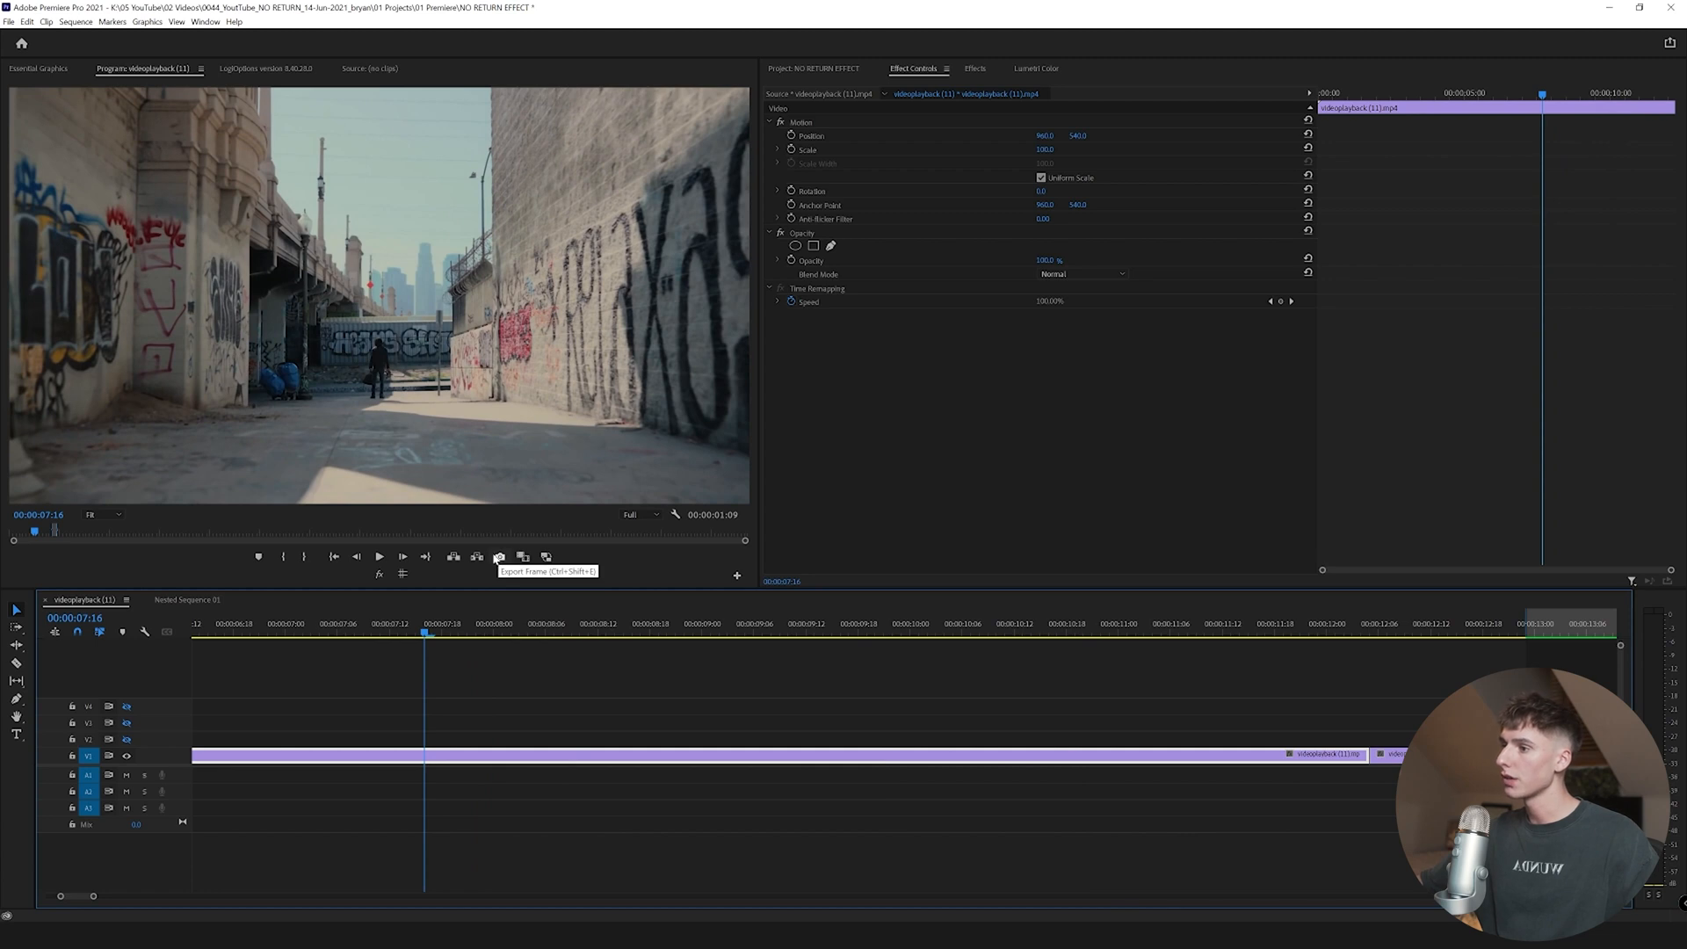
click(500, 557)
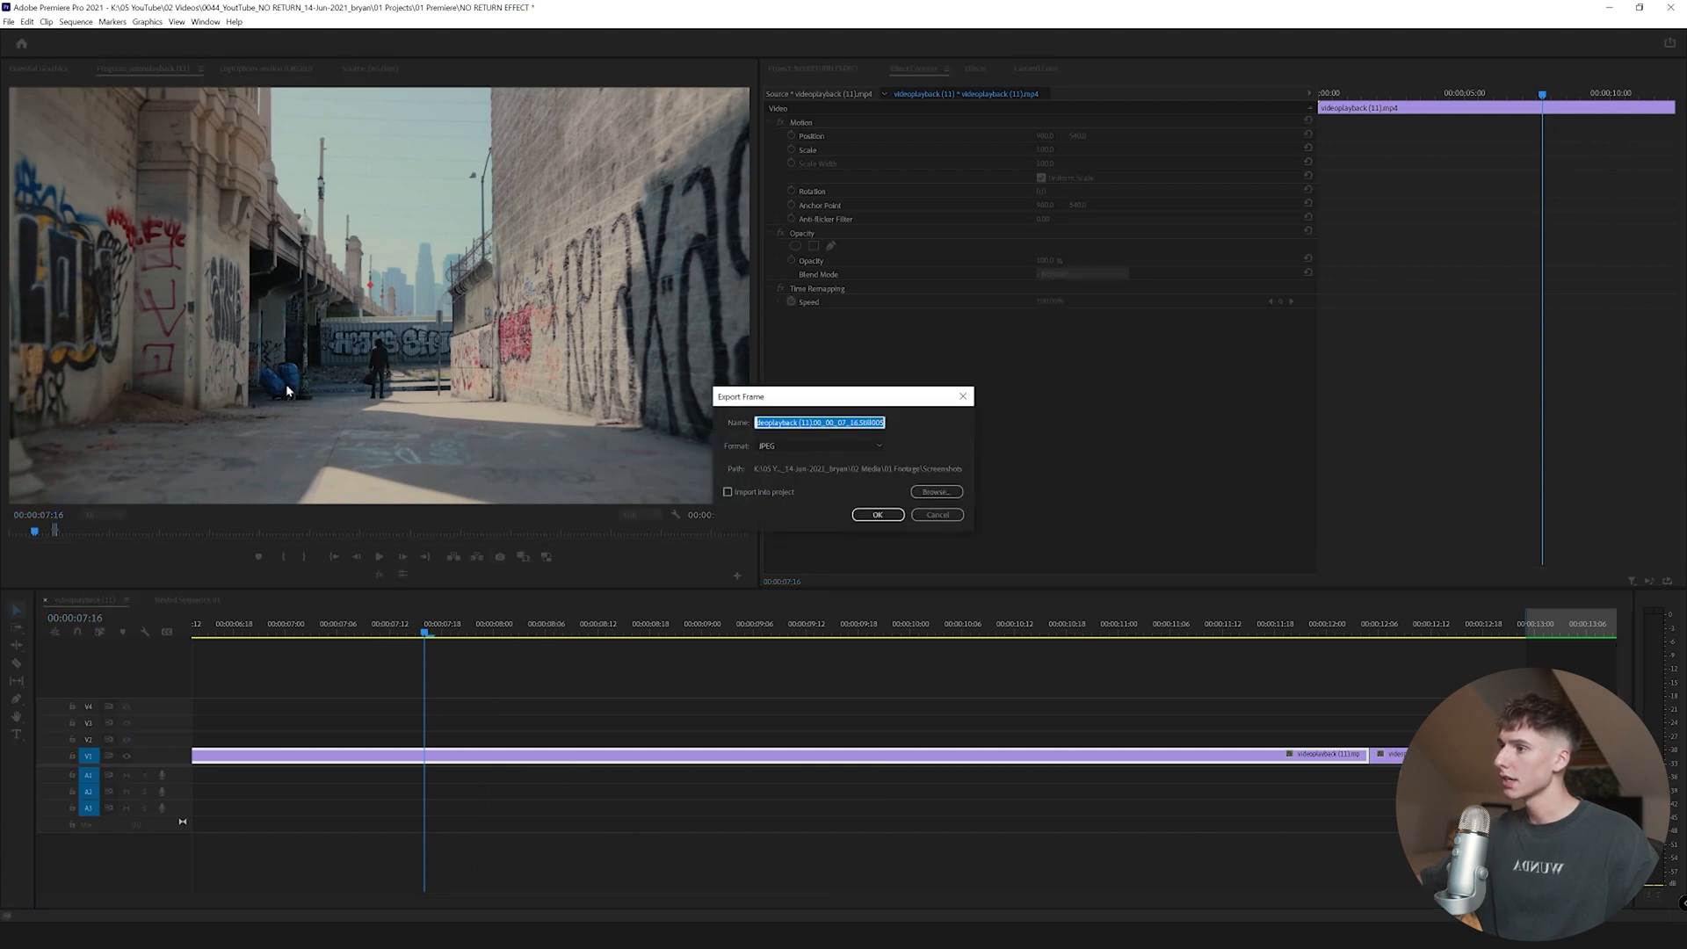
click(963, 397)
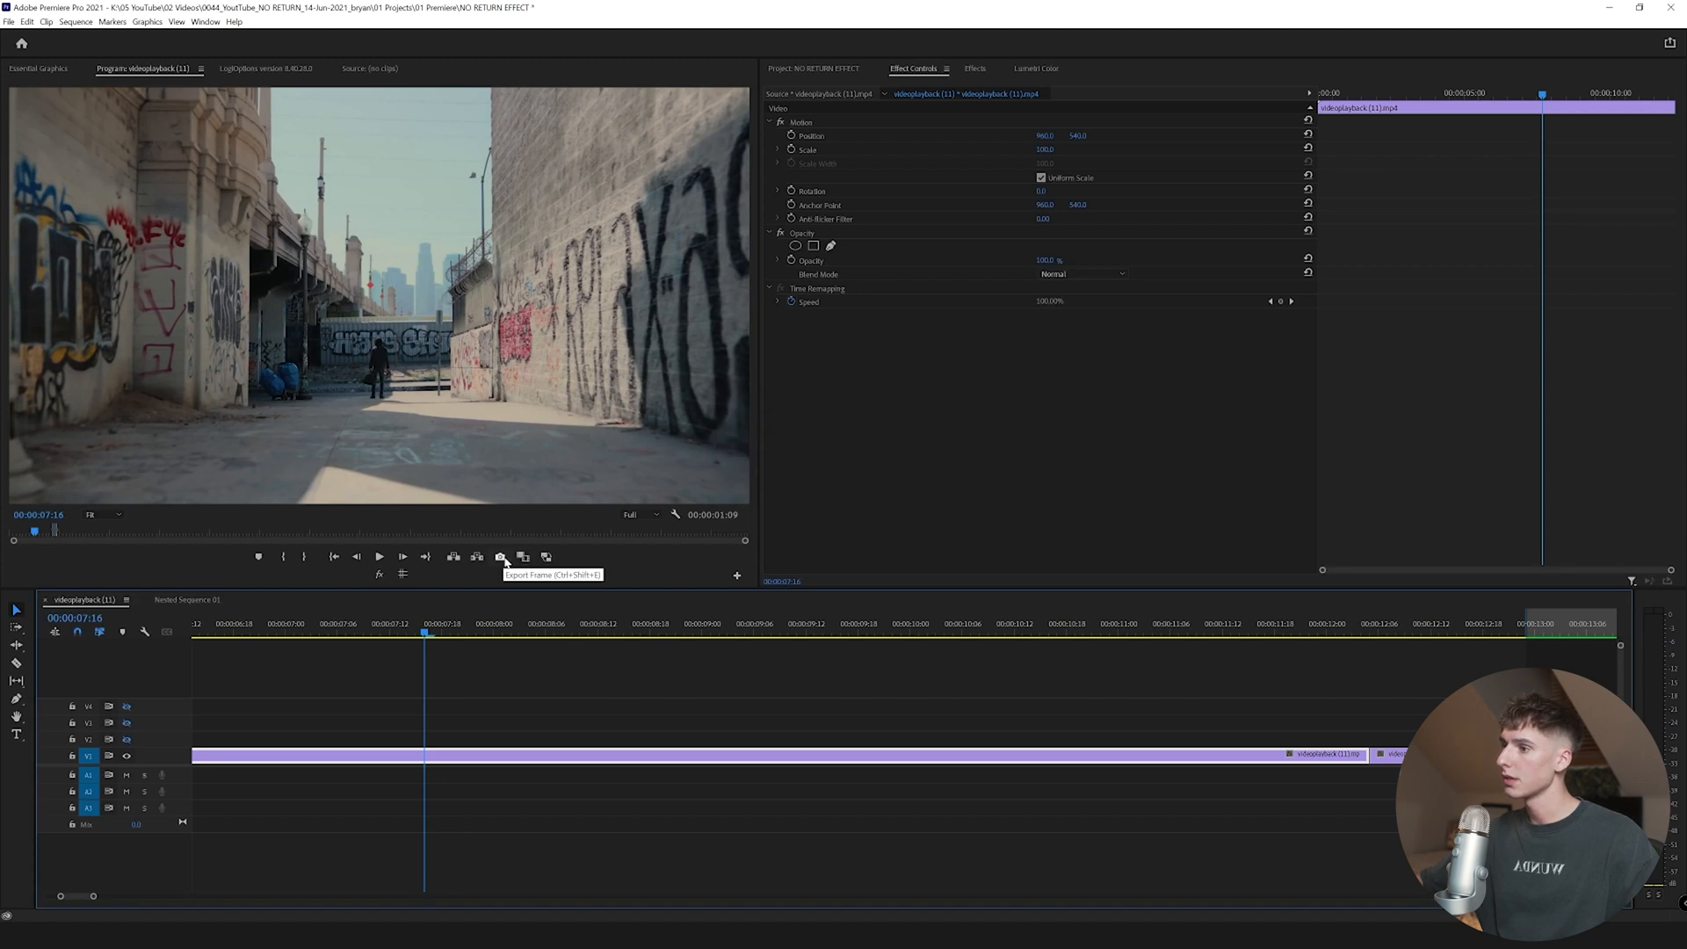
click(738, 578)
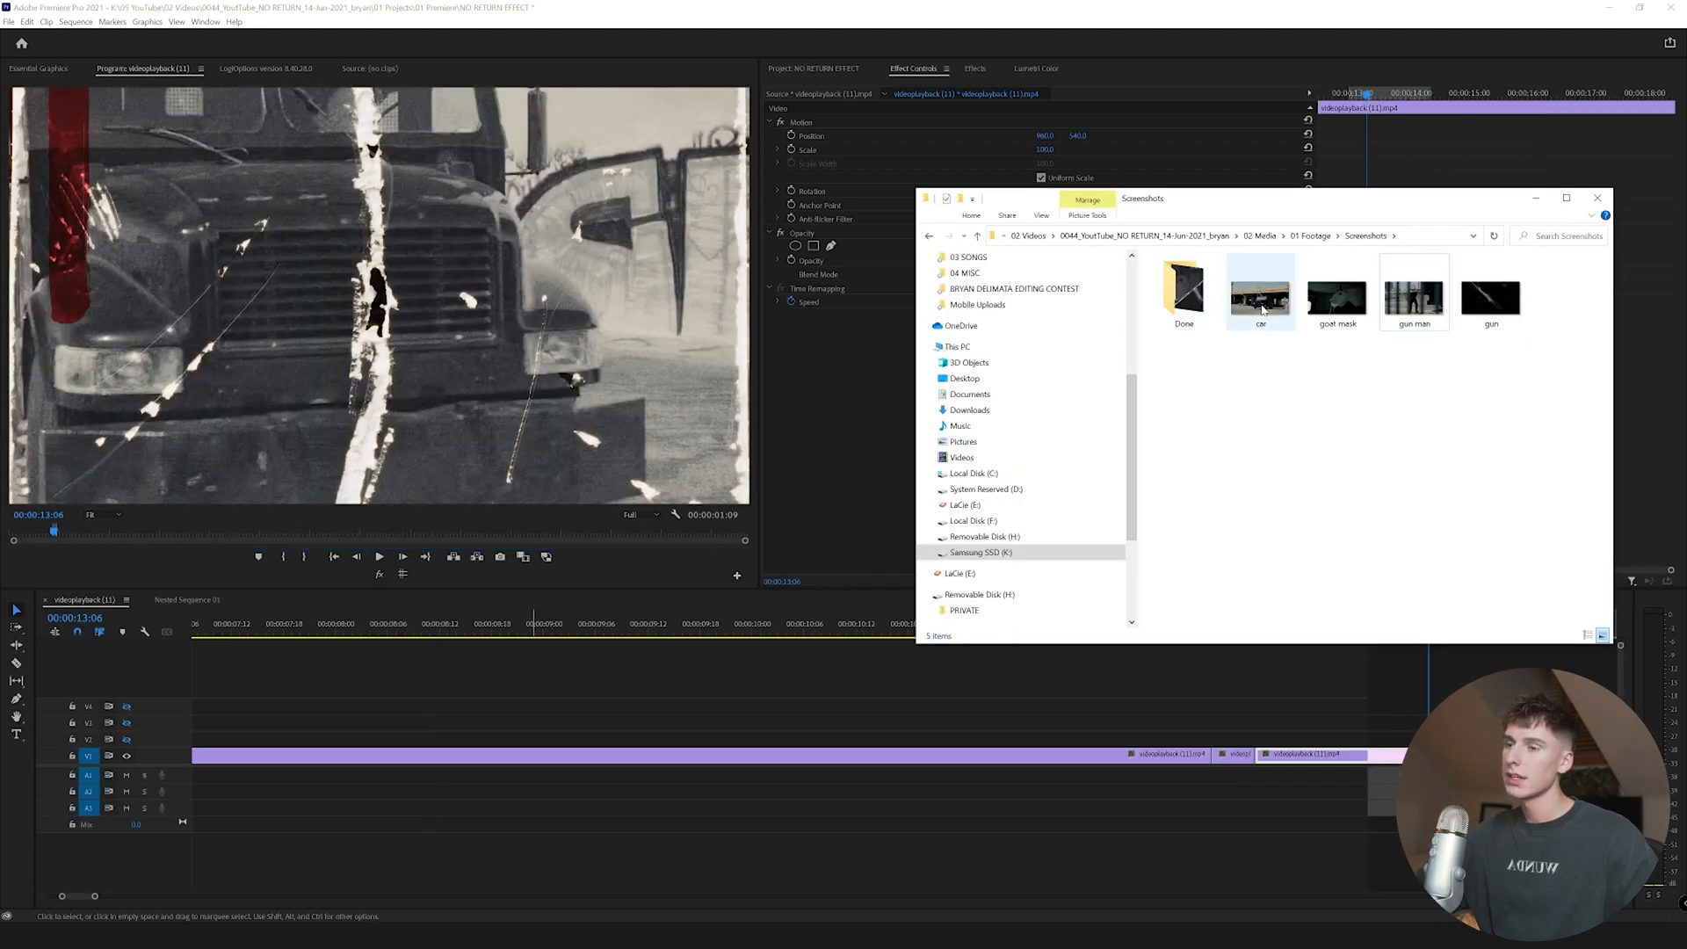
- Preview the car, goat mask, gun man and gun screenshots, and bring up their Screenshots folder over the empty Photoshop workspace
double_click(1261, 304)
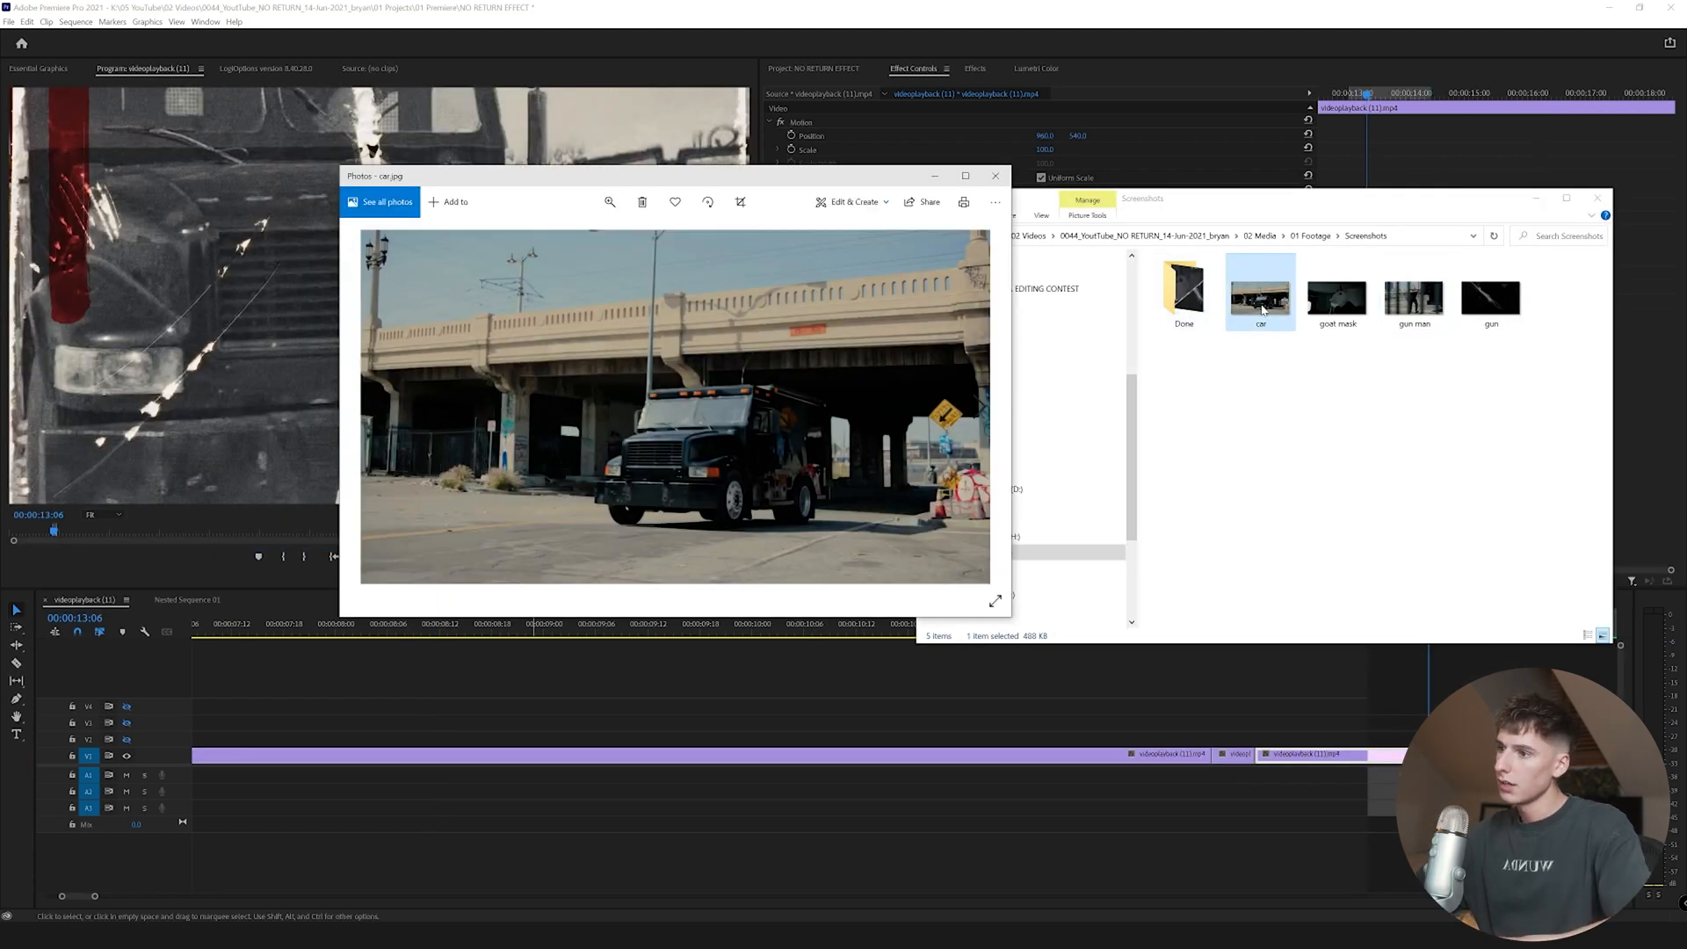
key(Right)
key(Right)
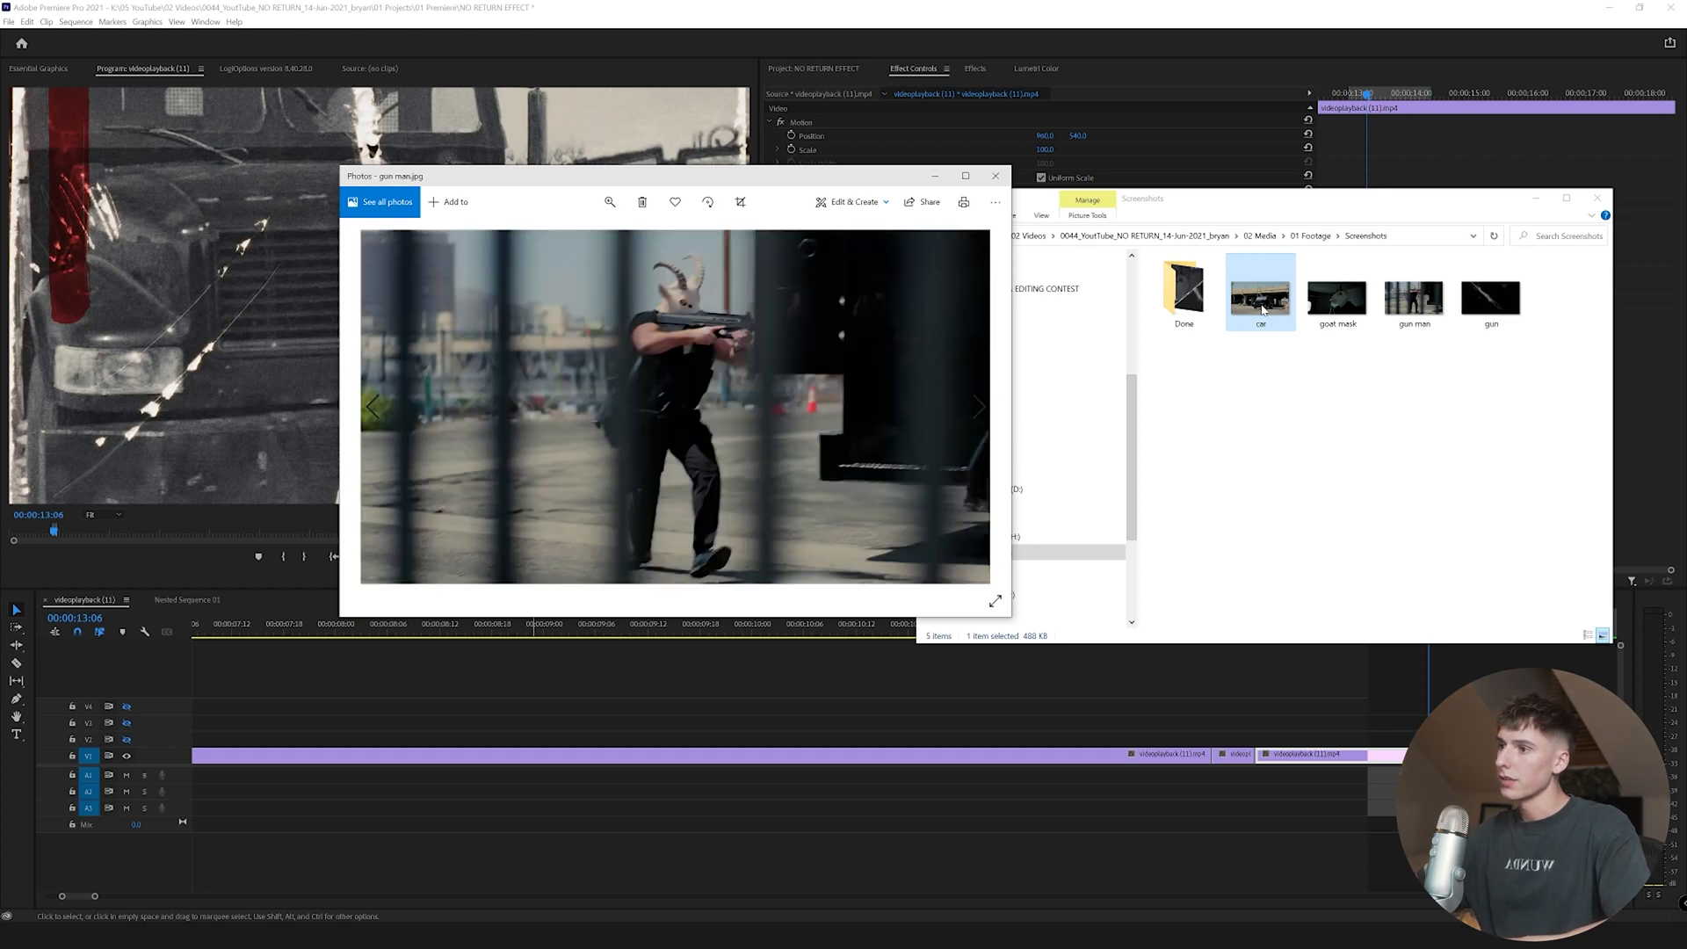
key(Right)
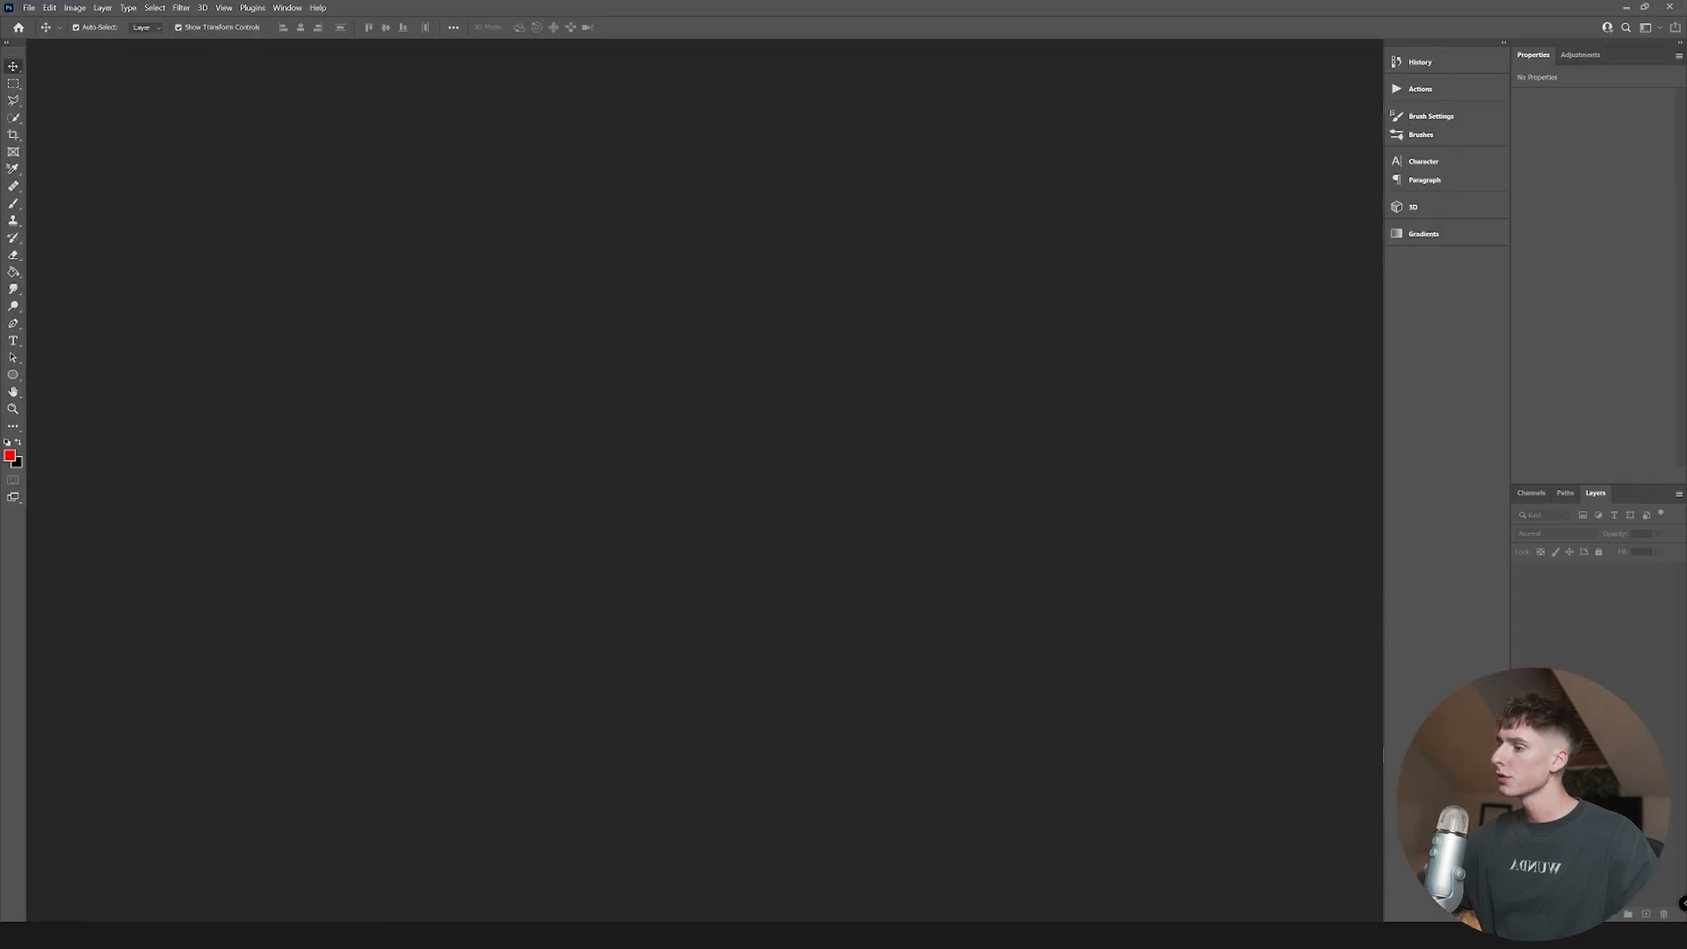
mouse_move(158, 936)
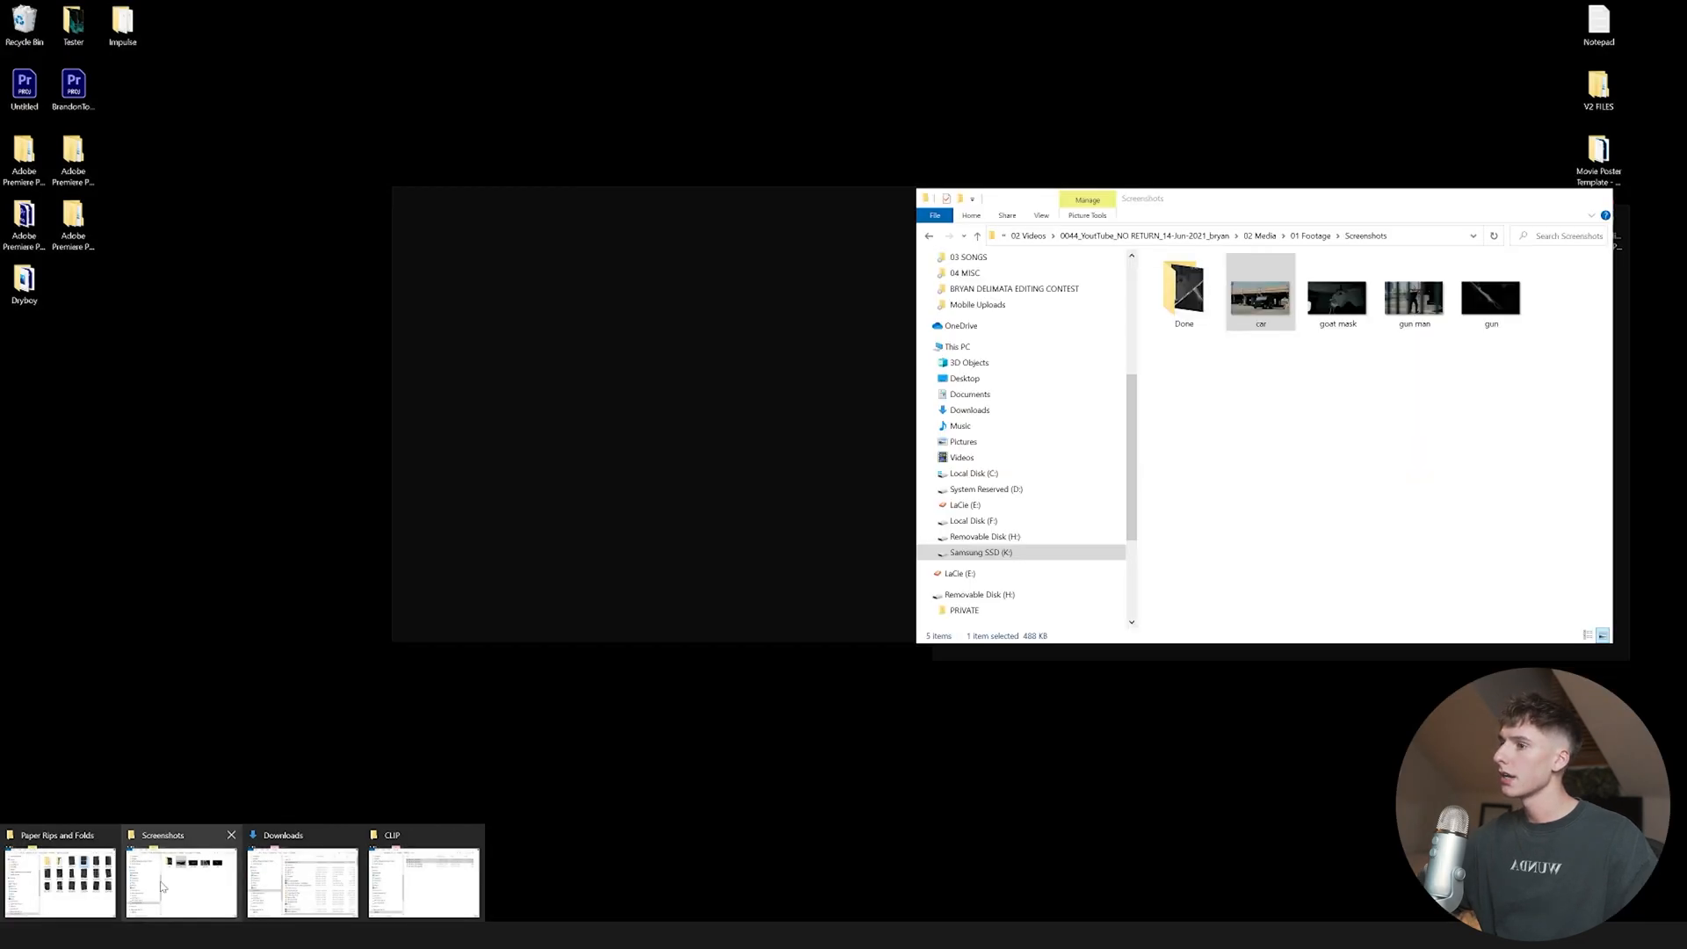
click(164, 885)
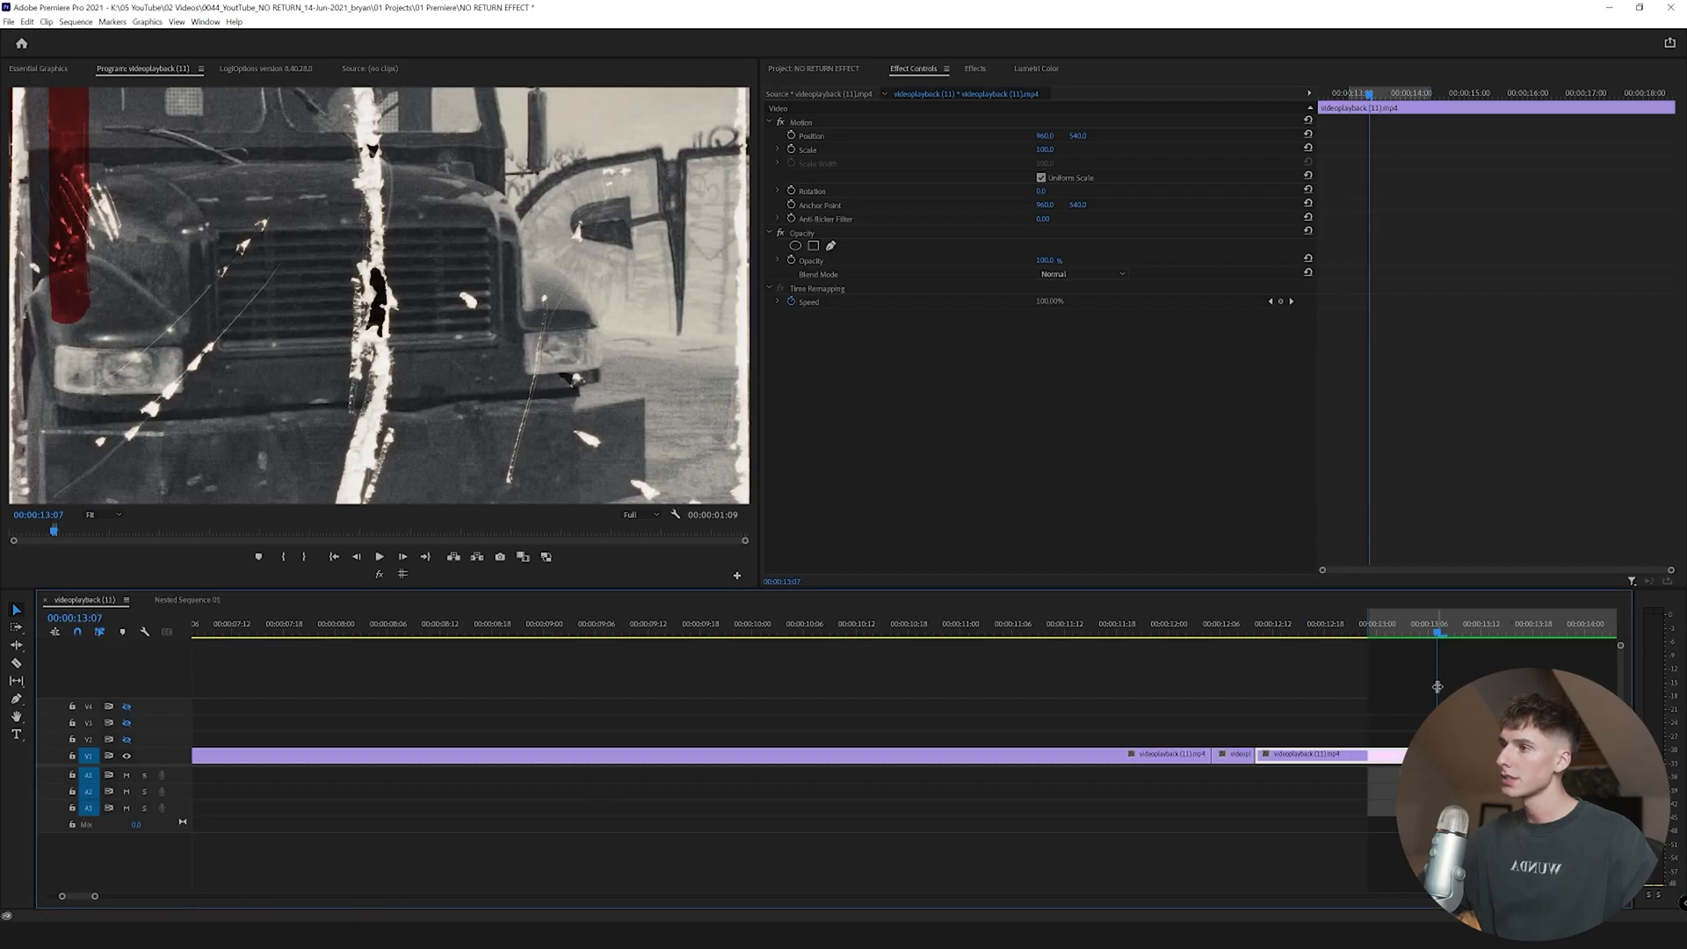
- Switch to Premiere Pro and show video tracks V2 and V3 to examine the recreated truck frame at 00:00:13:07
click(127, 739)
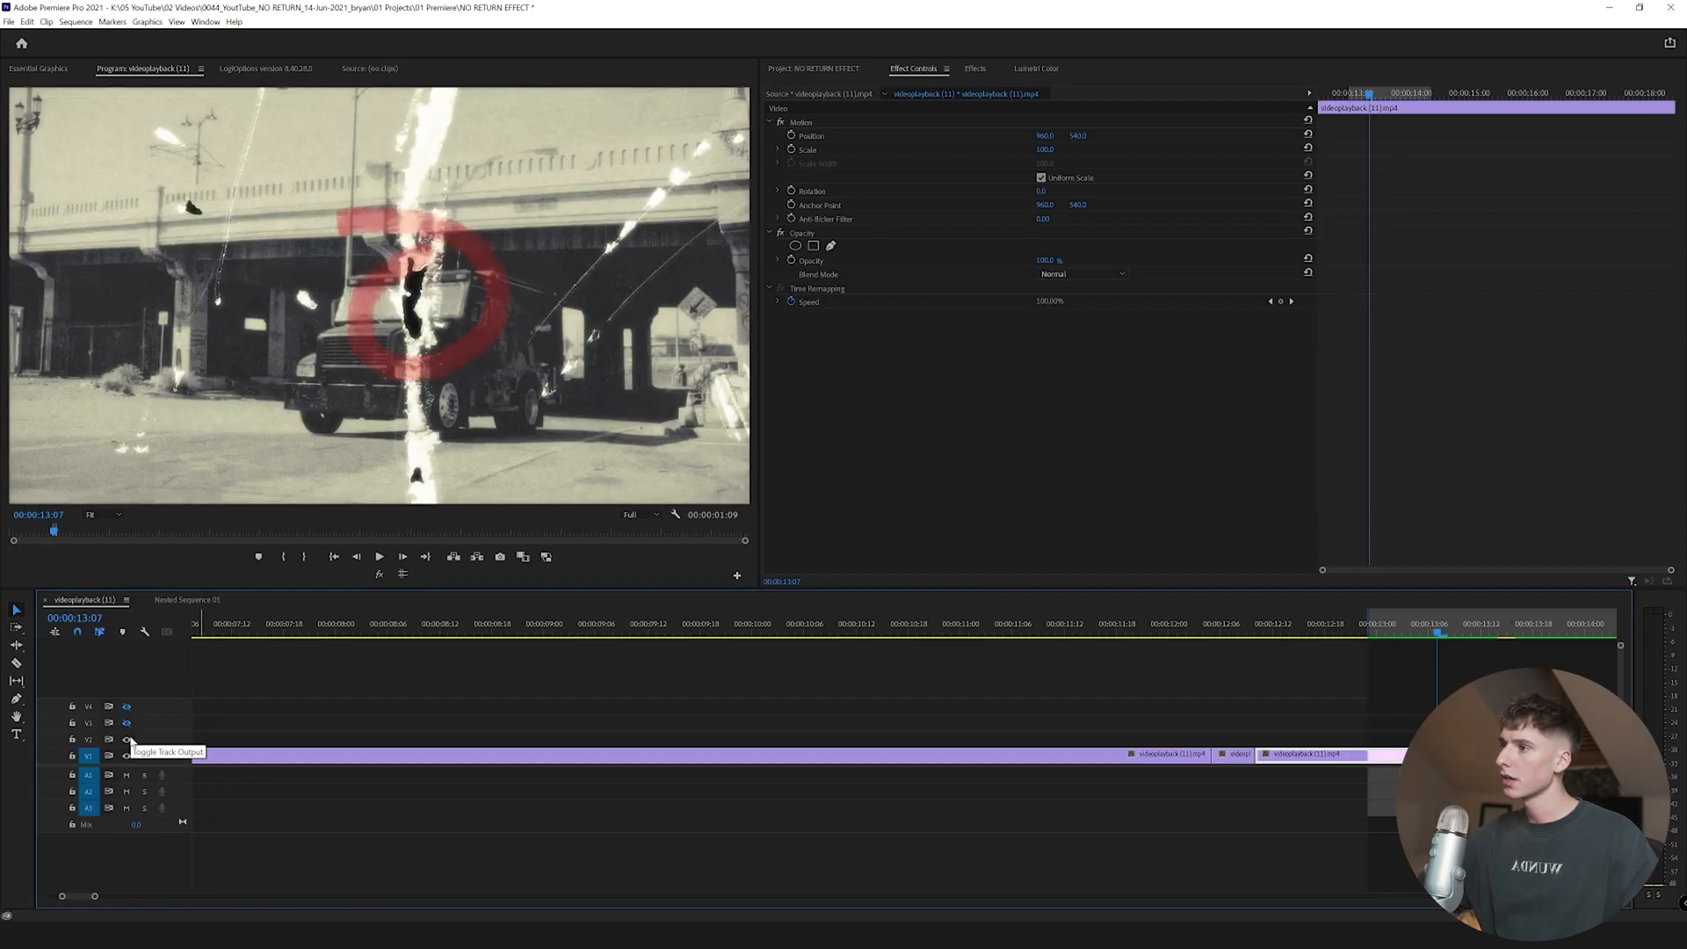
click(126, 722)
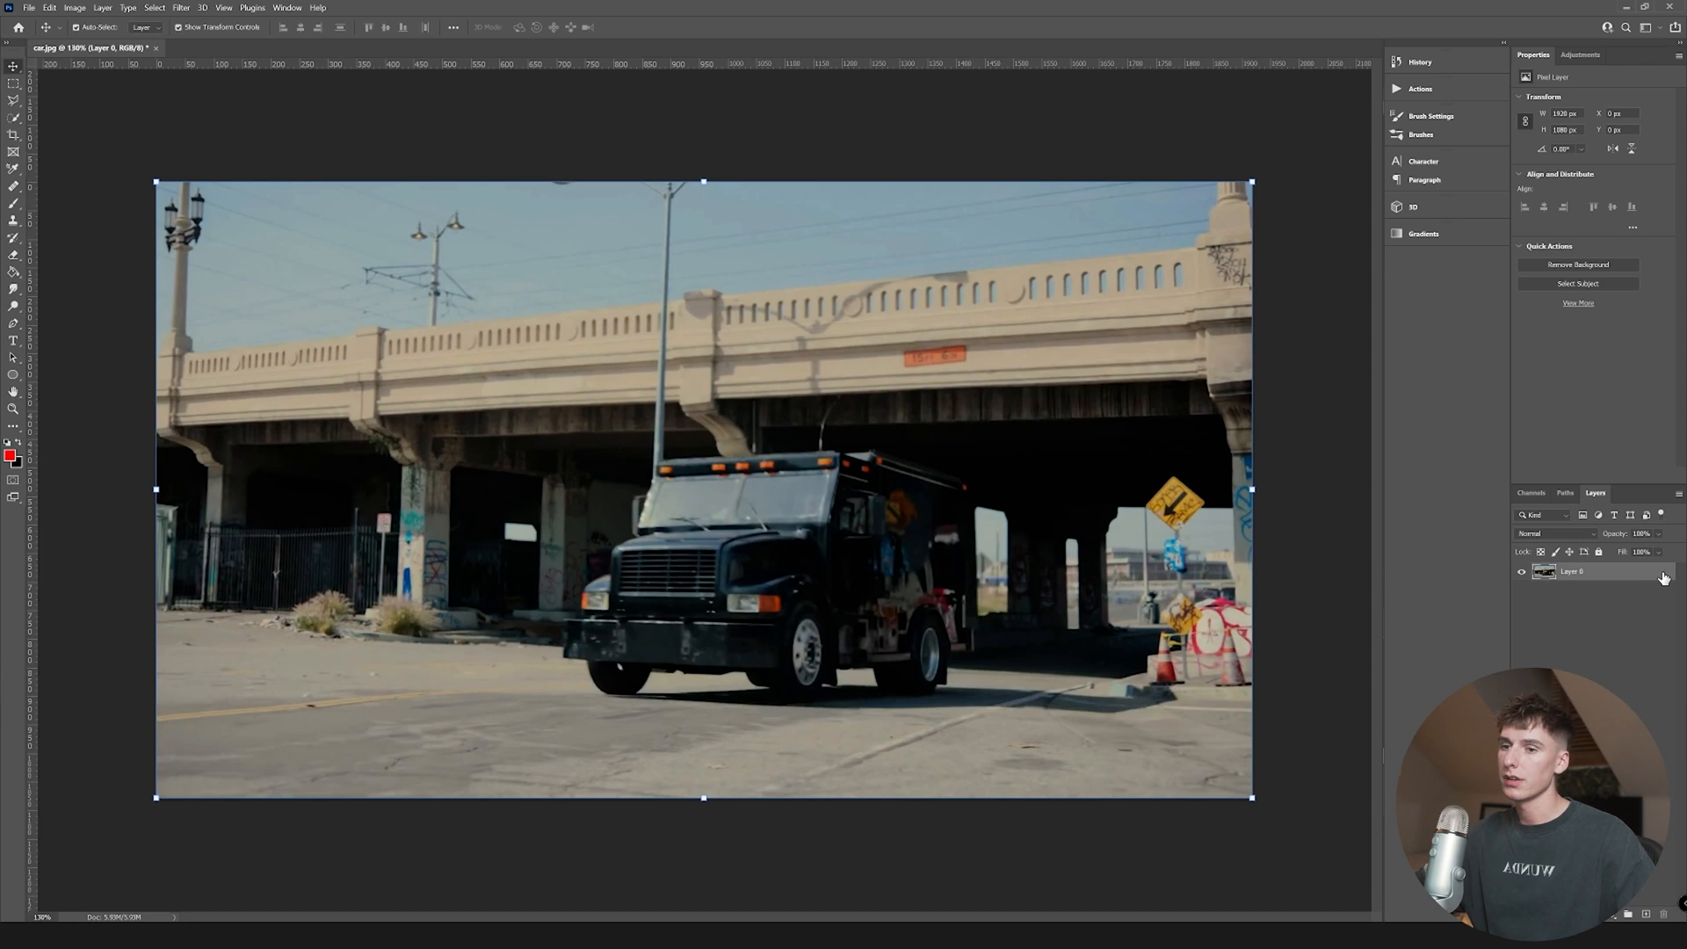
right_click(1656, 580)
click(1516, 598)
right_click(1580, 572)
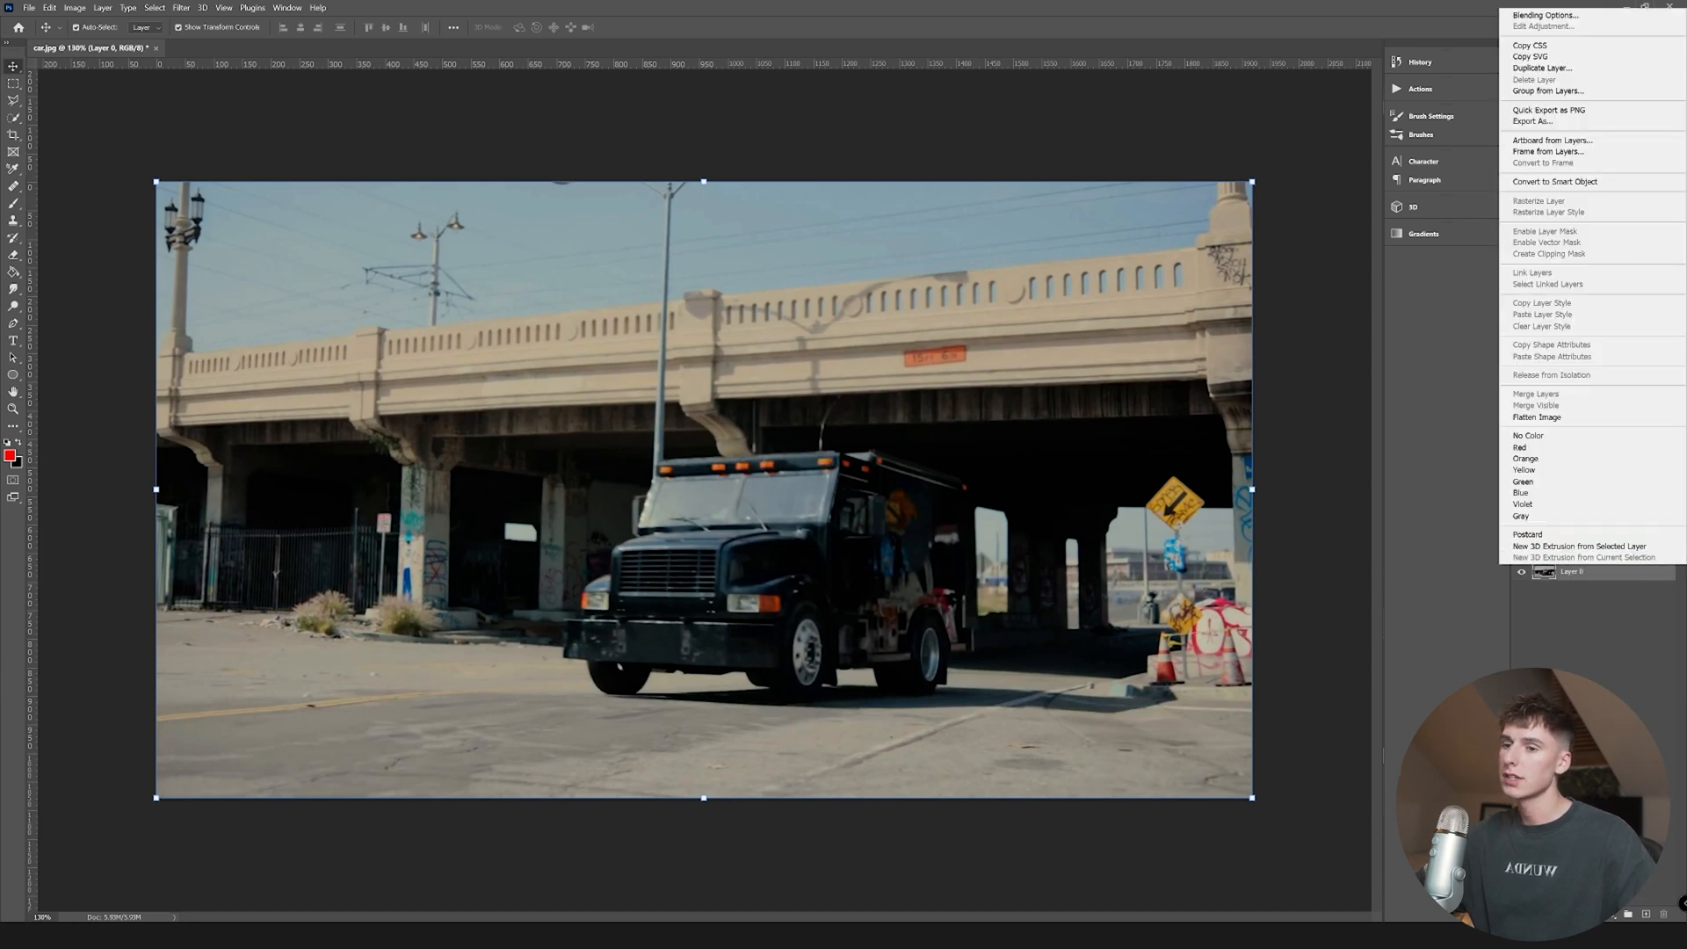
click(1254, 367)
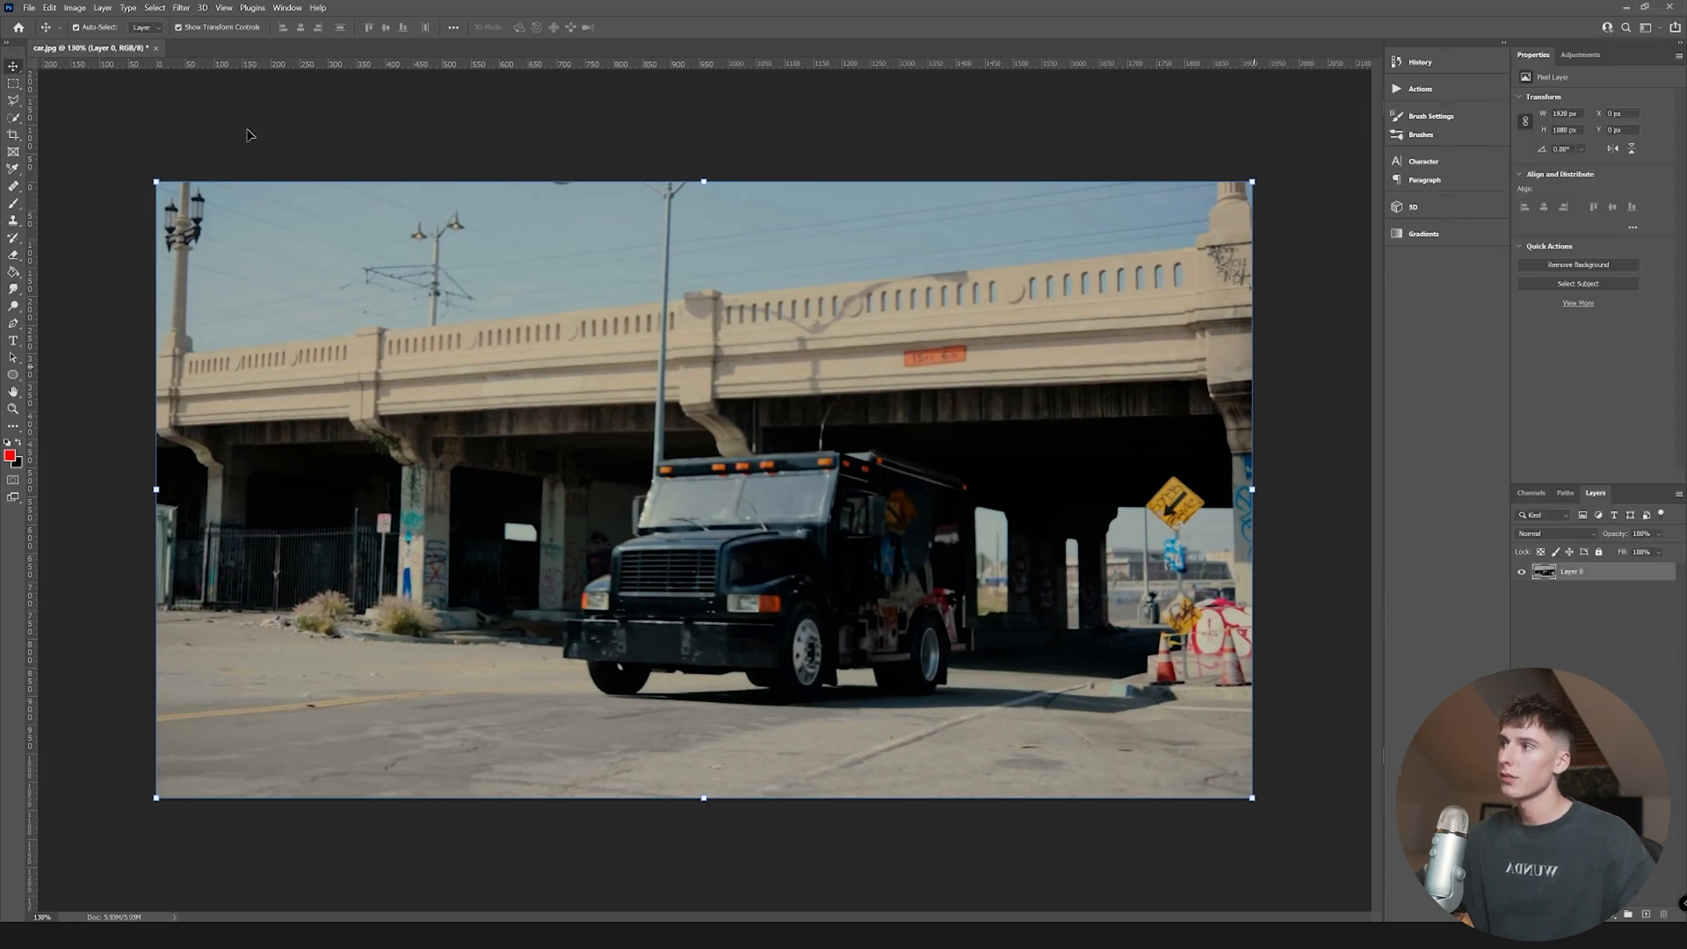
- Desaturate the truck image layer of car.jpg
click(74, 8)
mouse_move(96, 38)
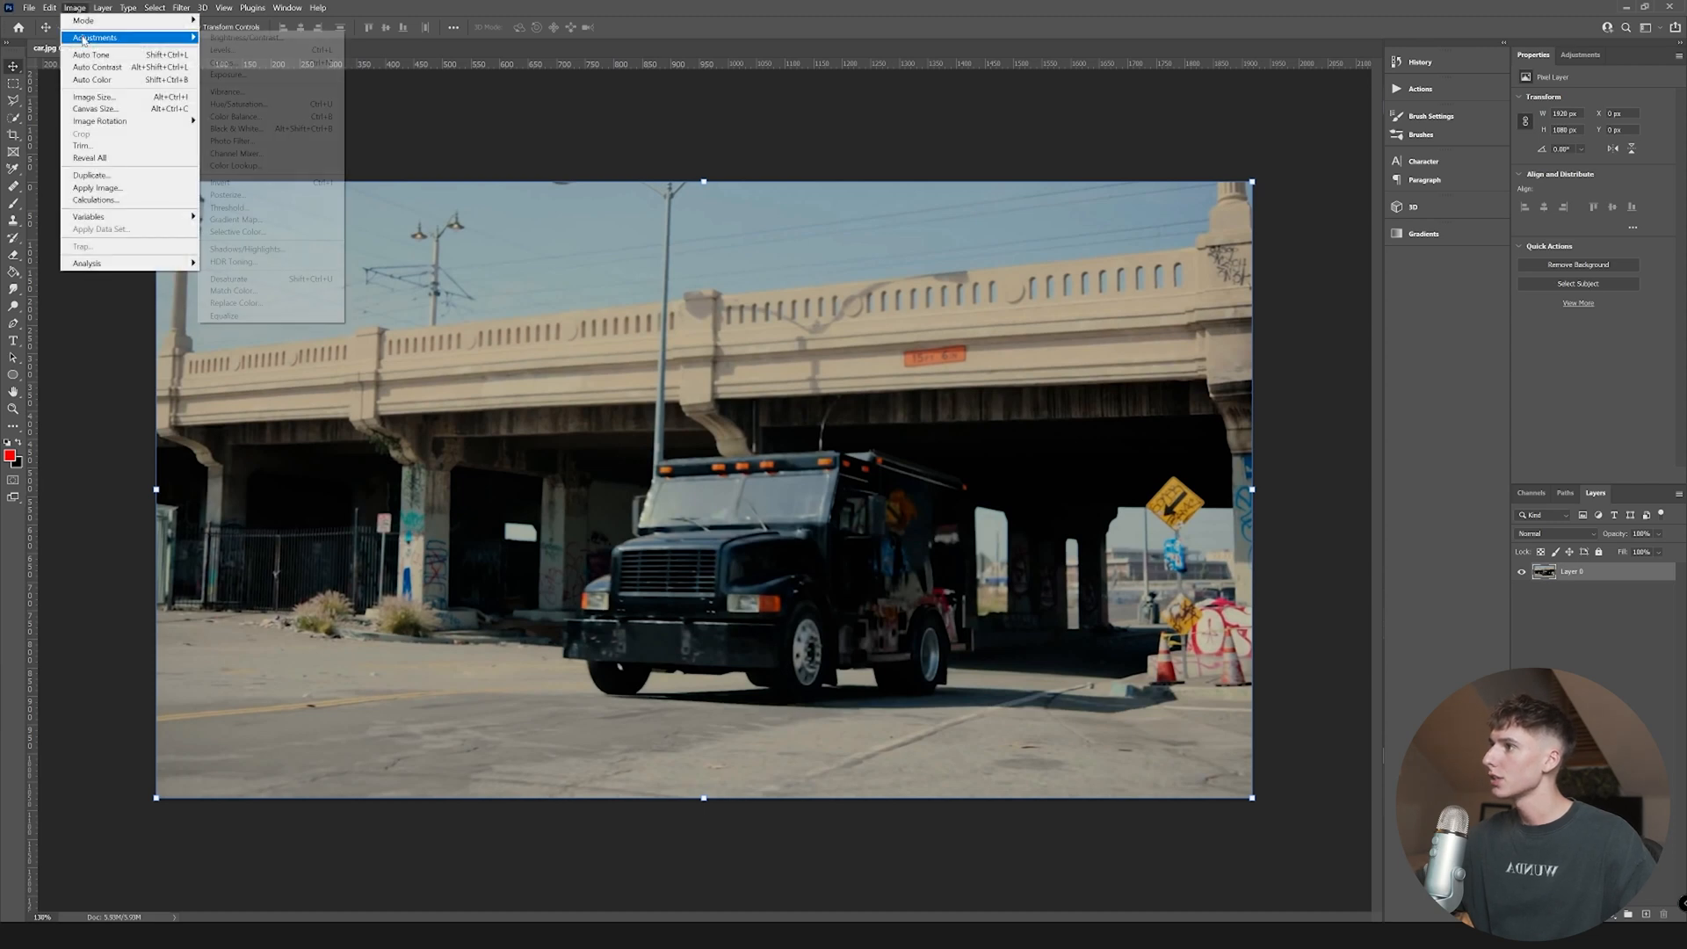
click(227, 280)
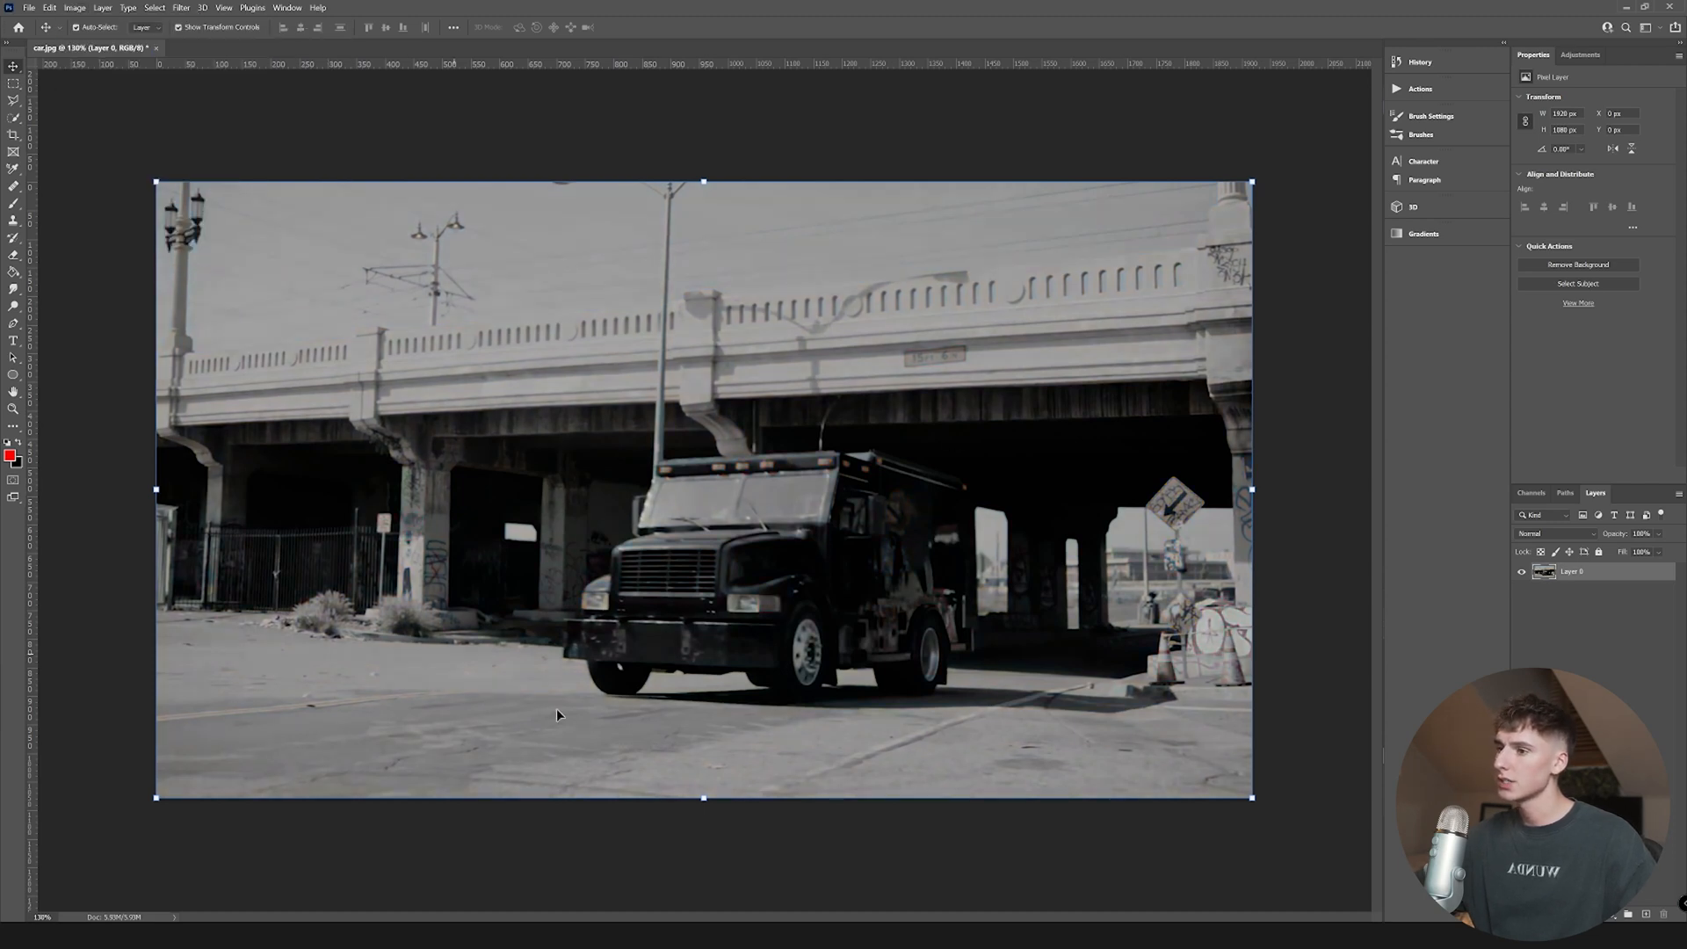
click(840, 844)
- Place the BlackSheet2 paper texture over the truck image, rotated about a quarter turn and enlarged to cover the whole canvas
key(alt+Tab)
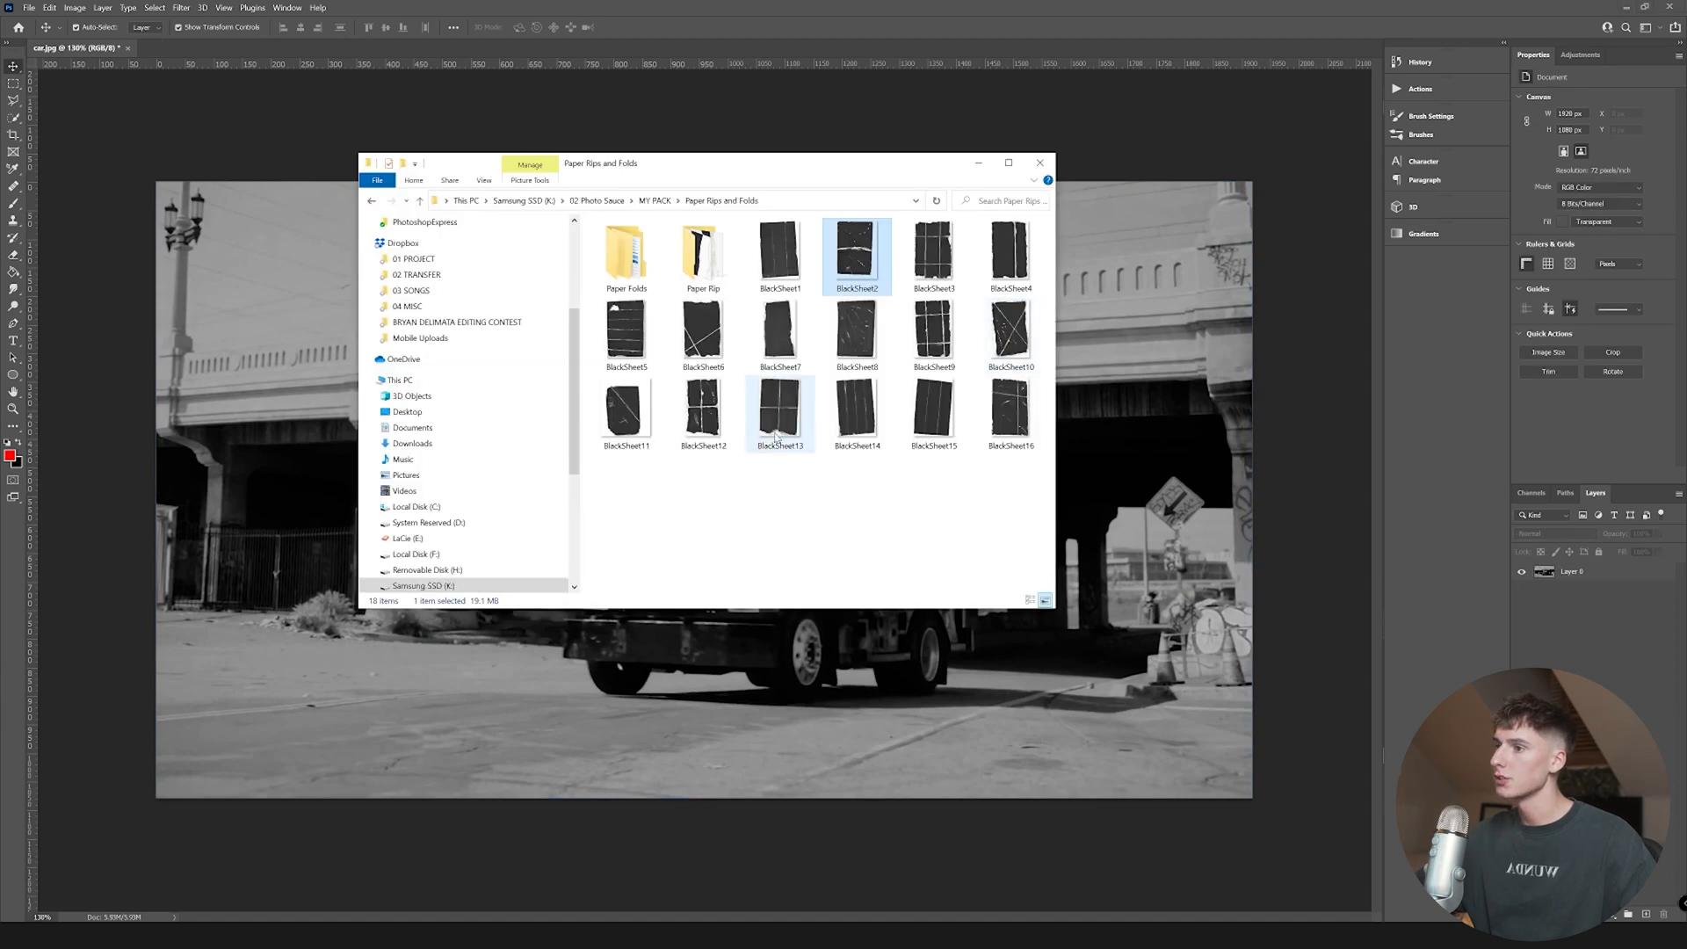
drag(779, 250, 719, 444)
drag(928, 490, 1132, 490)
drag(1153, 400, 776, 212)
drag(1262, 478, 1476, 463)
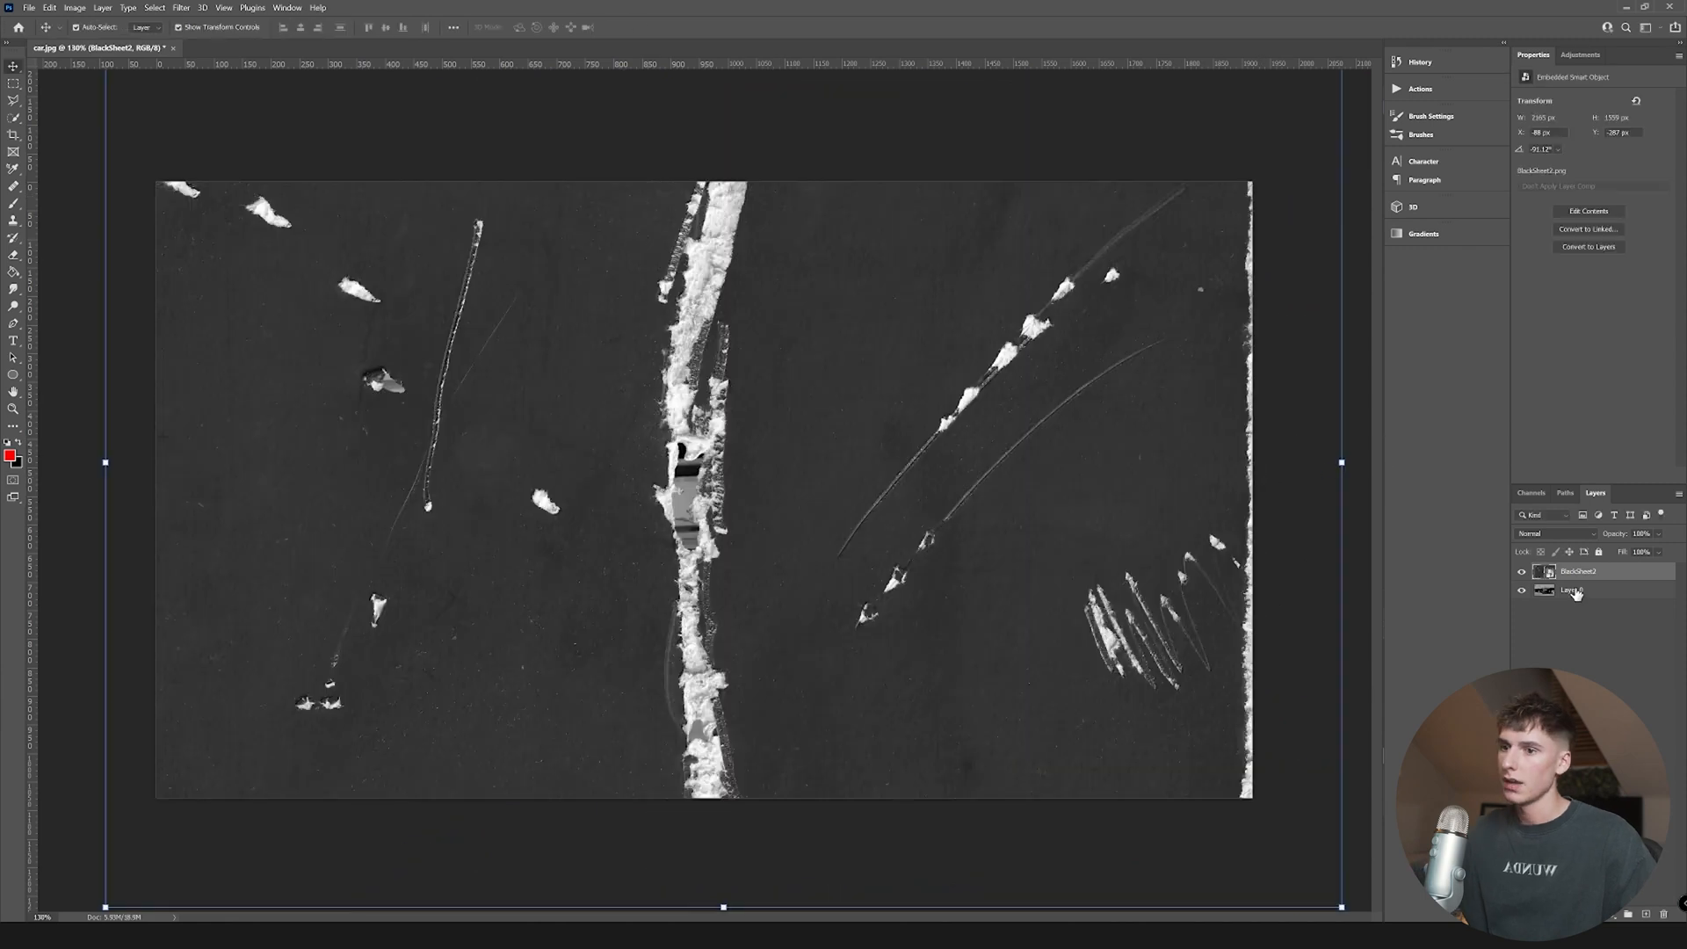
- Move the truck layer above the BlackSheet2 layer and clip it to the texture with a clipping mask
drag(1578, 591, 1584, 568)
right_click(1579, 581)
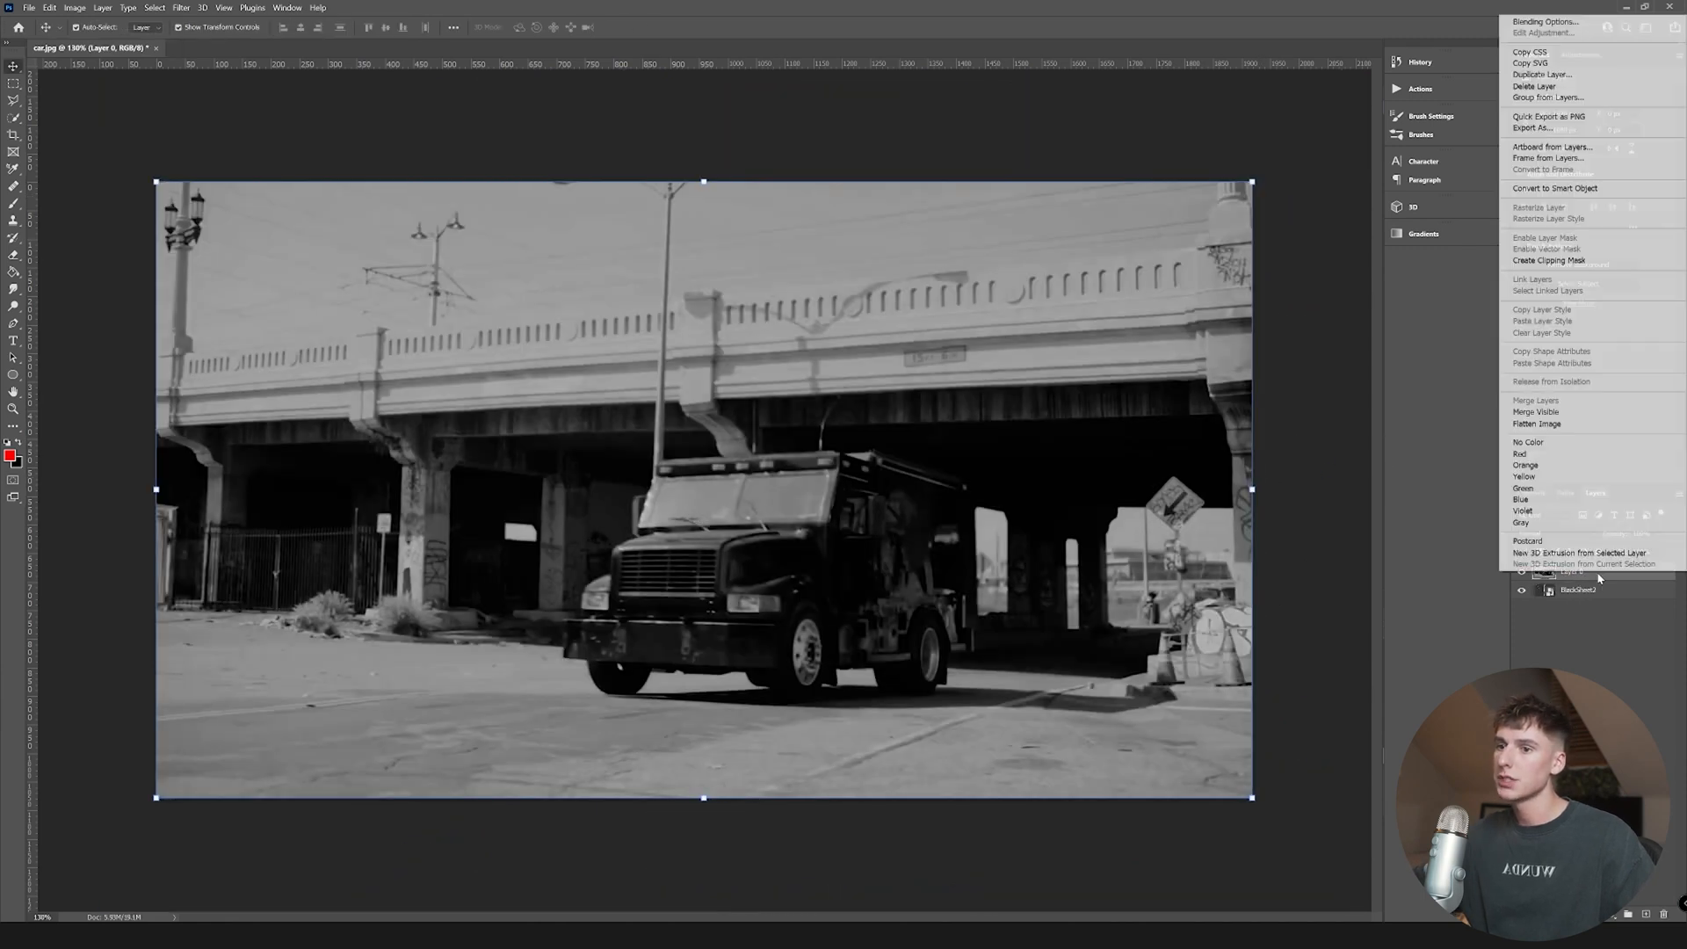
click(1526, 261)
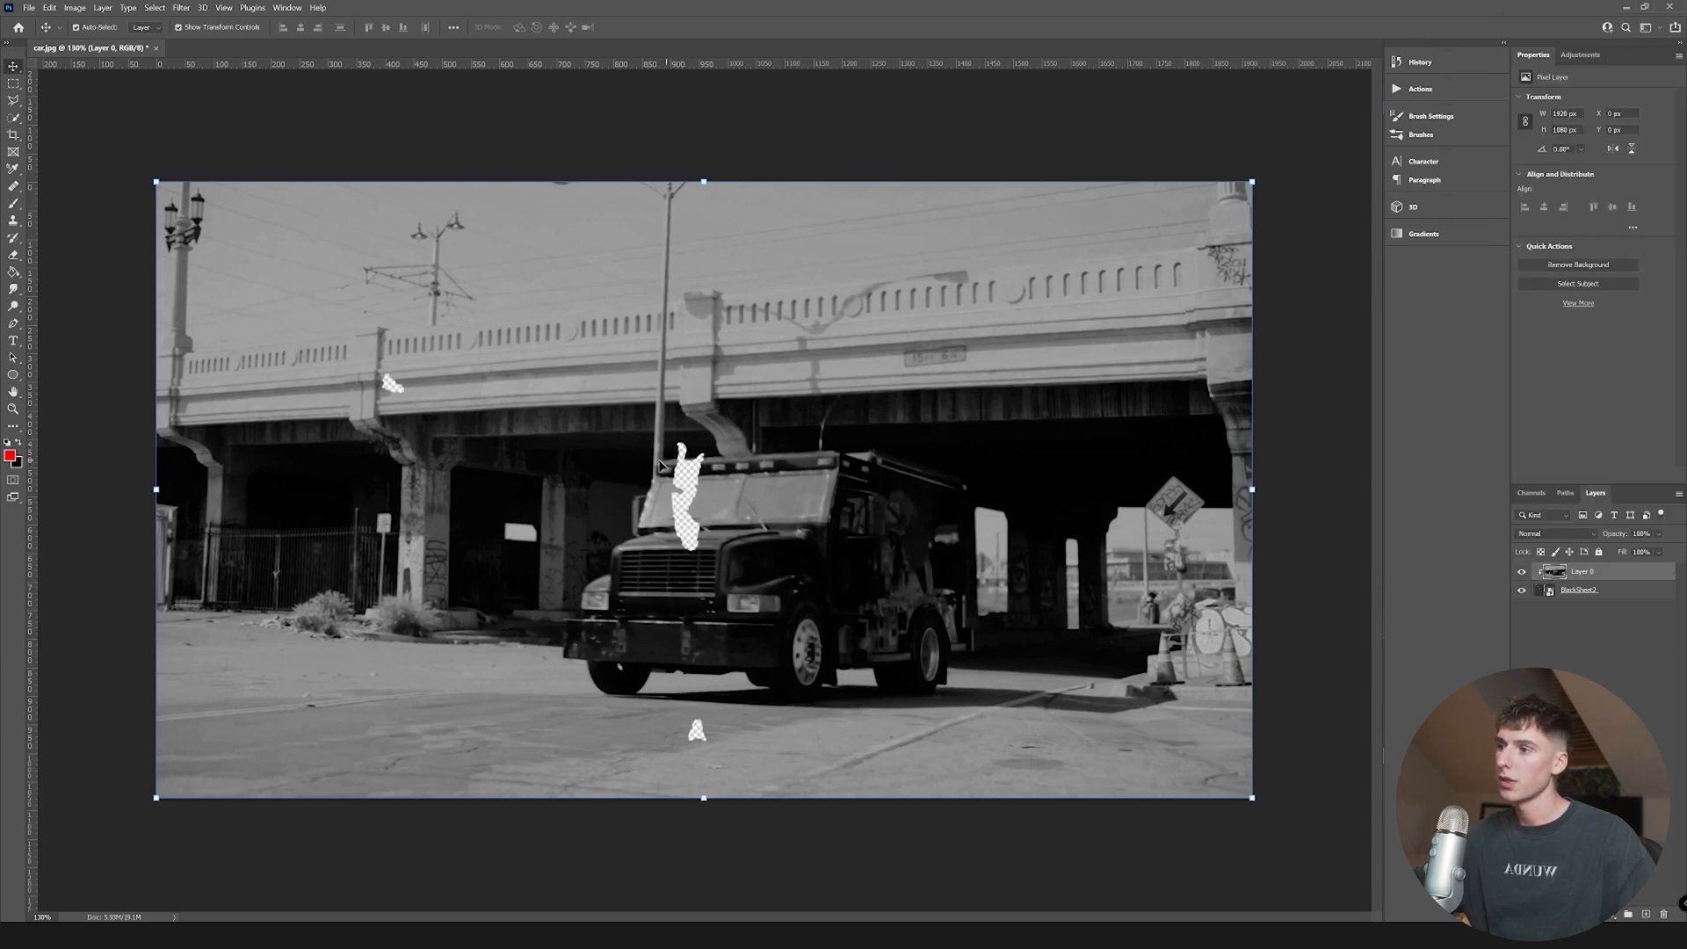
- Set the clipped truck layer's blend mode to Screen
click(1560, 534)
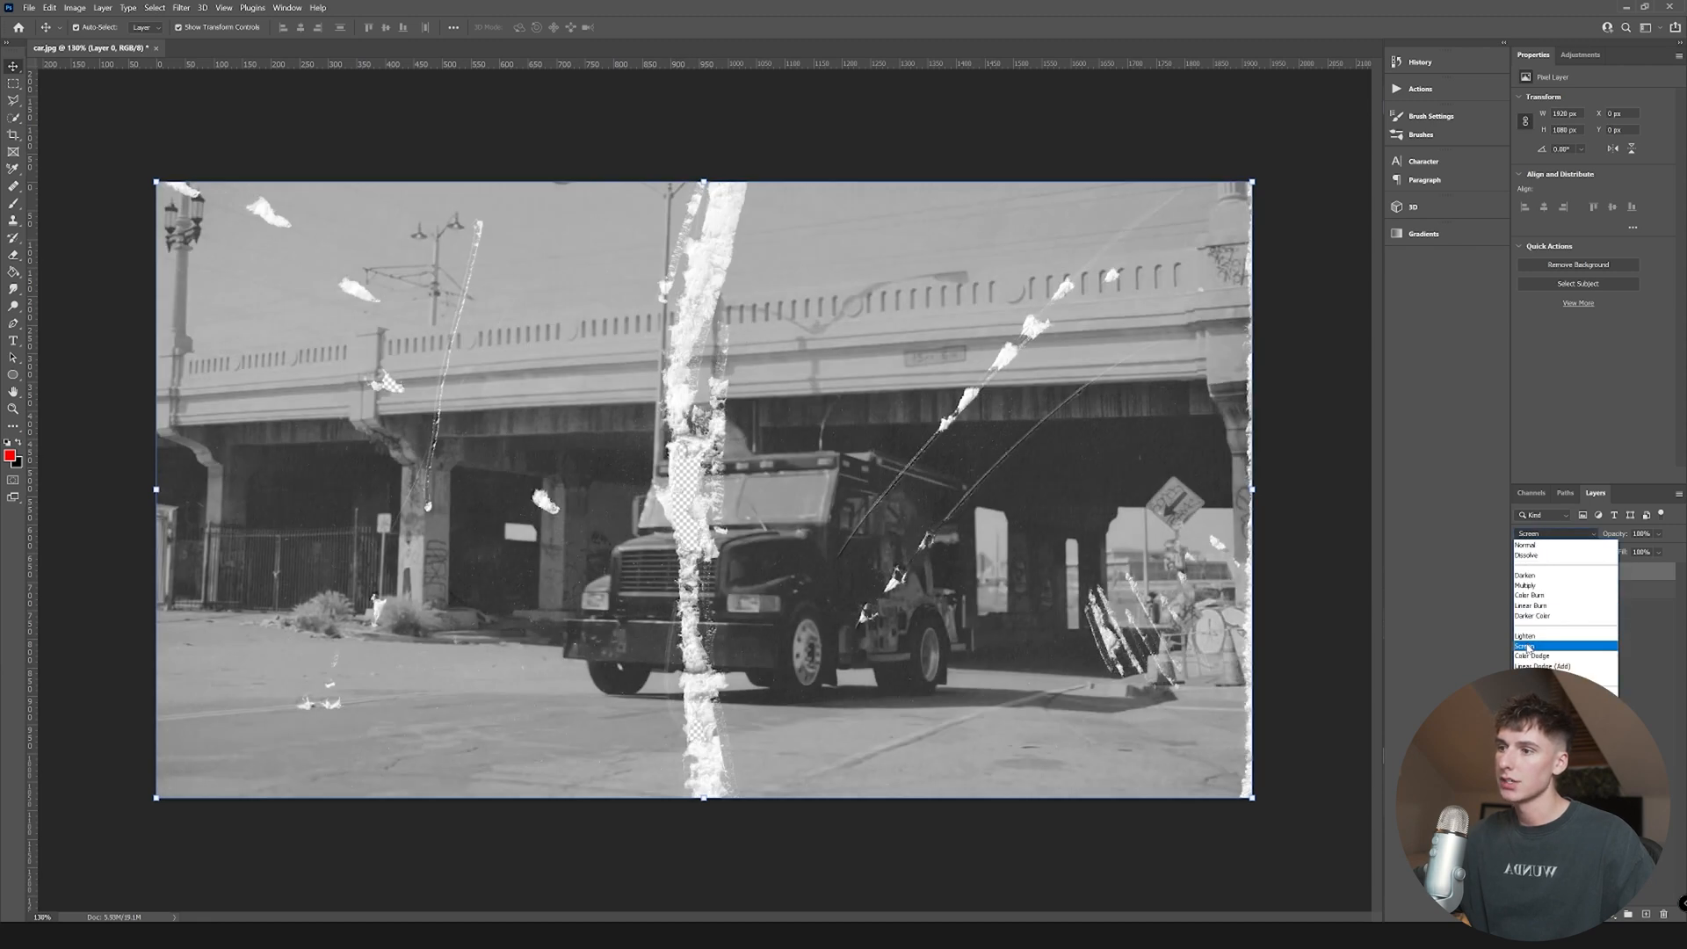
click(1565, 652)
click(1335, 737)
scroll(775, 450, up, 1)
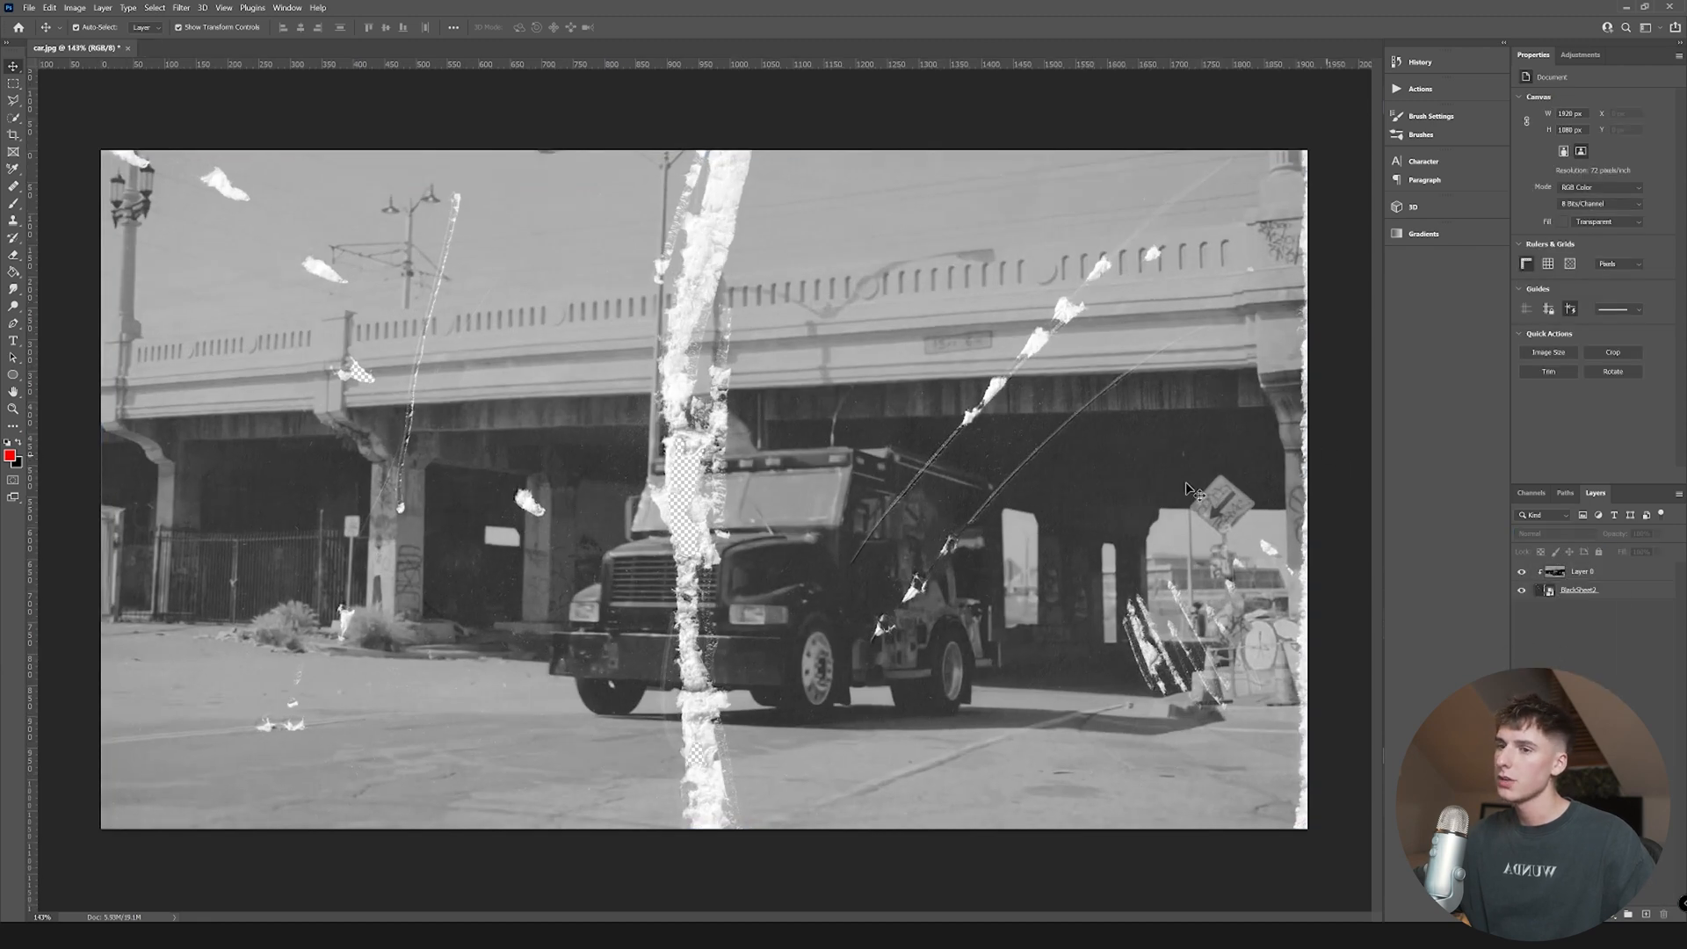
- Add a Photo Filter adjustment above the truck layer with a deep blue colour and an increased density
click(1580, 55)
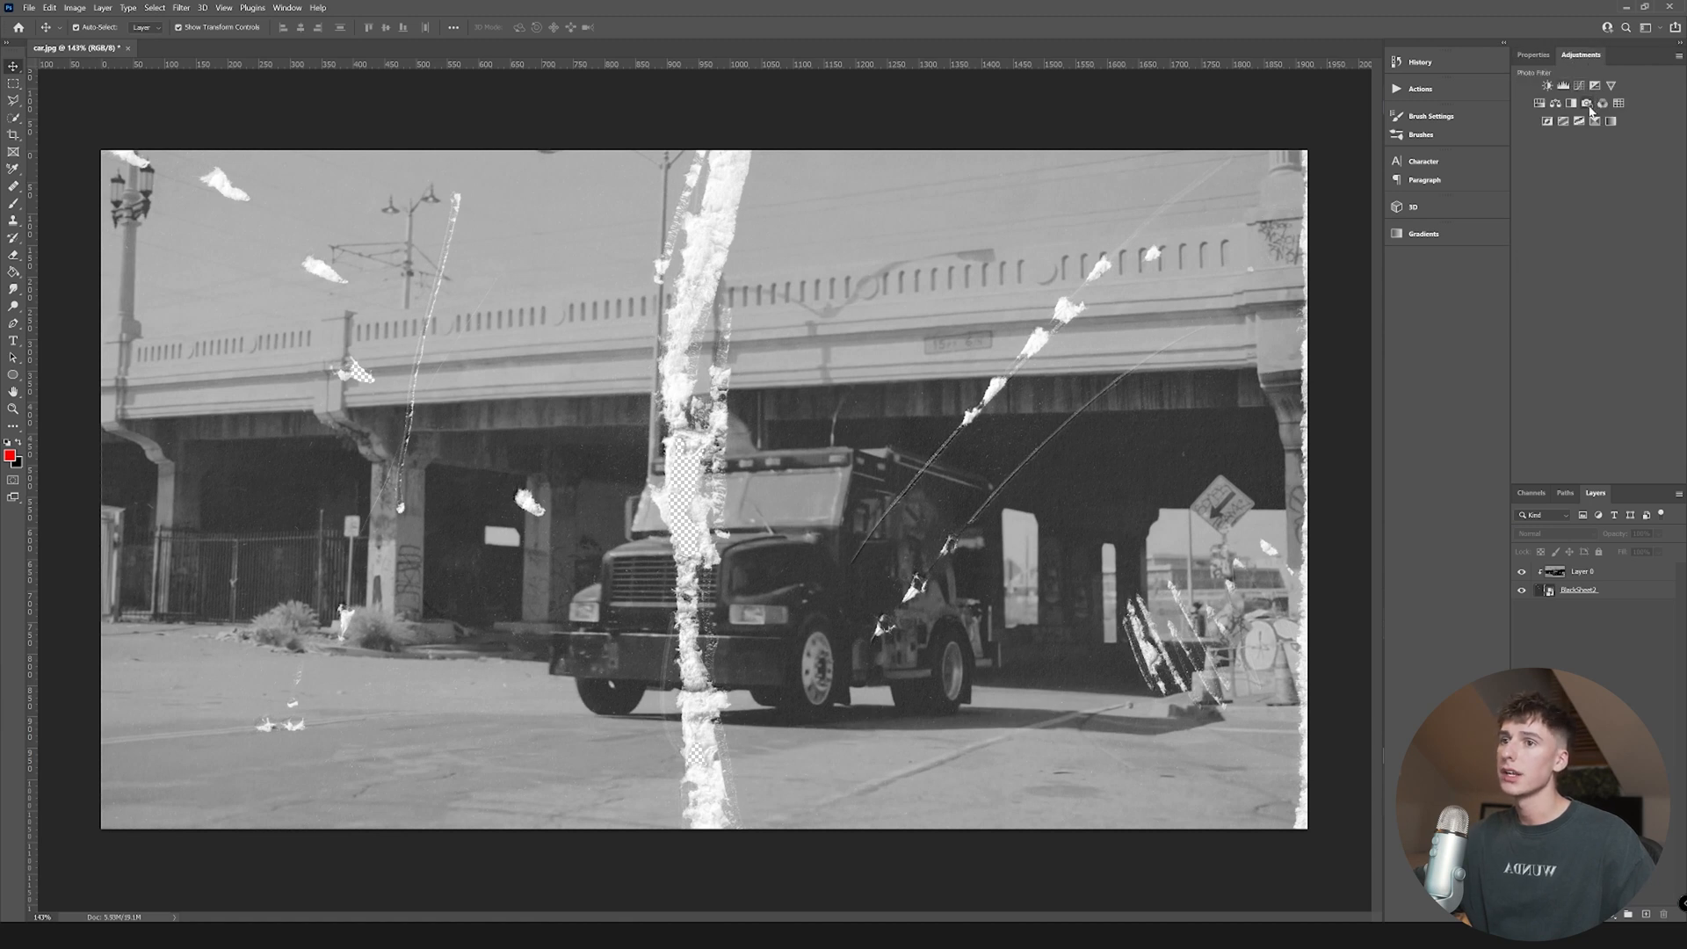
click(1587, 104)
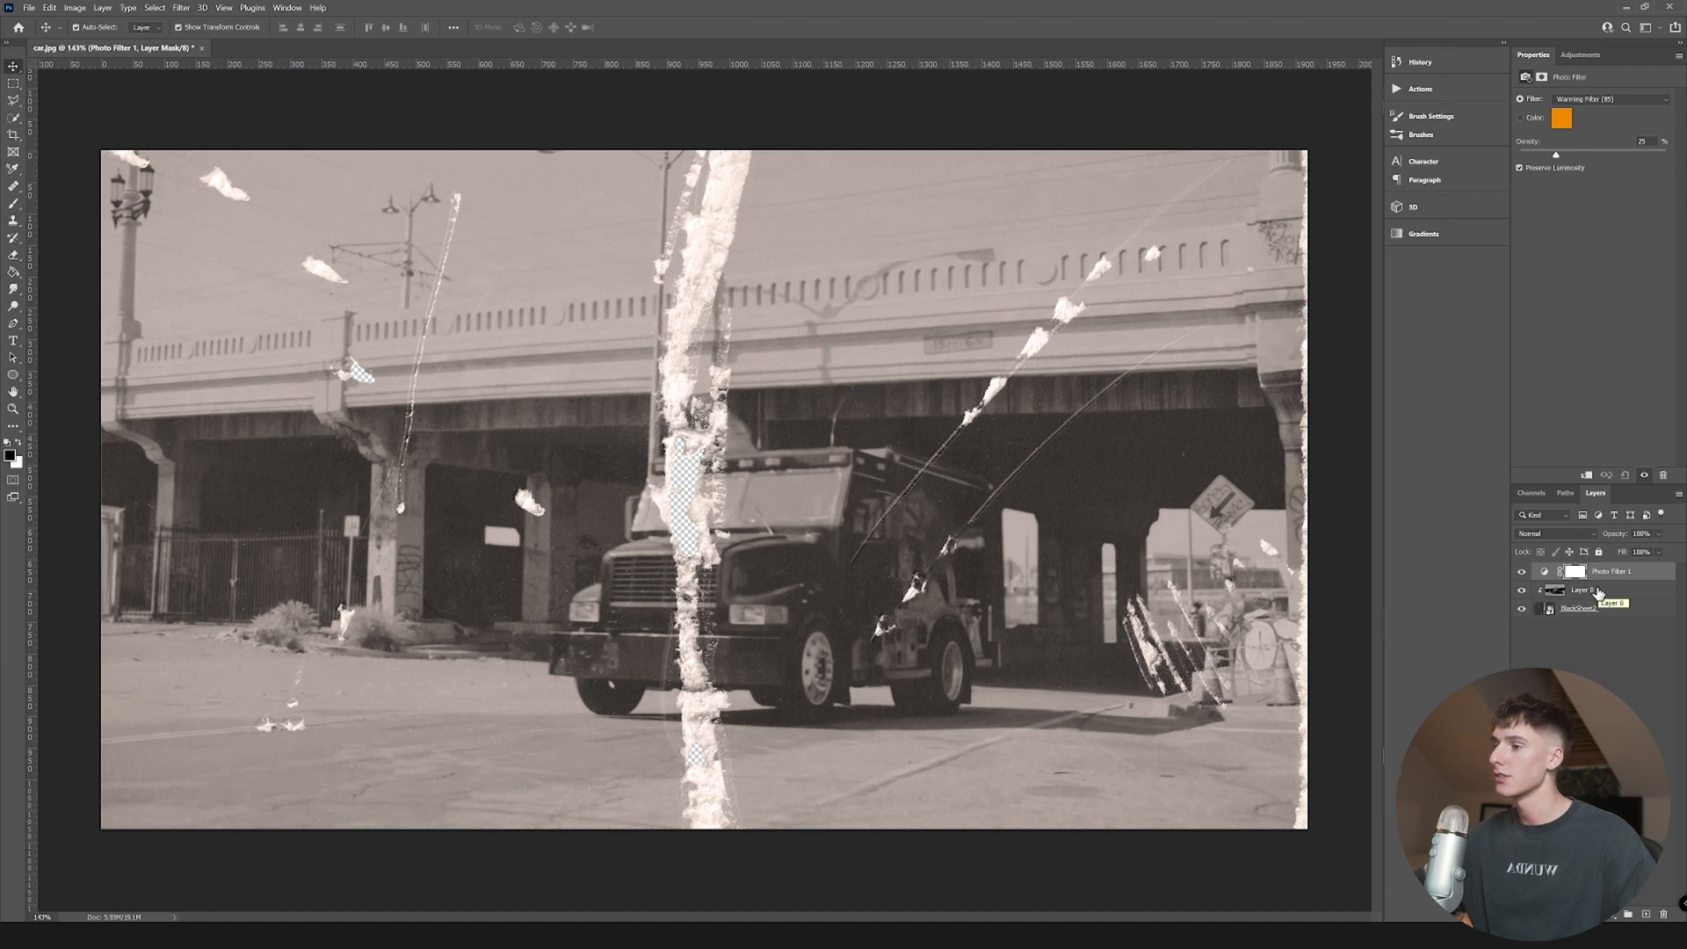
click(1562, 118)
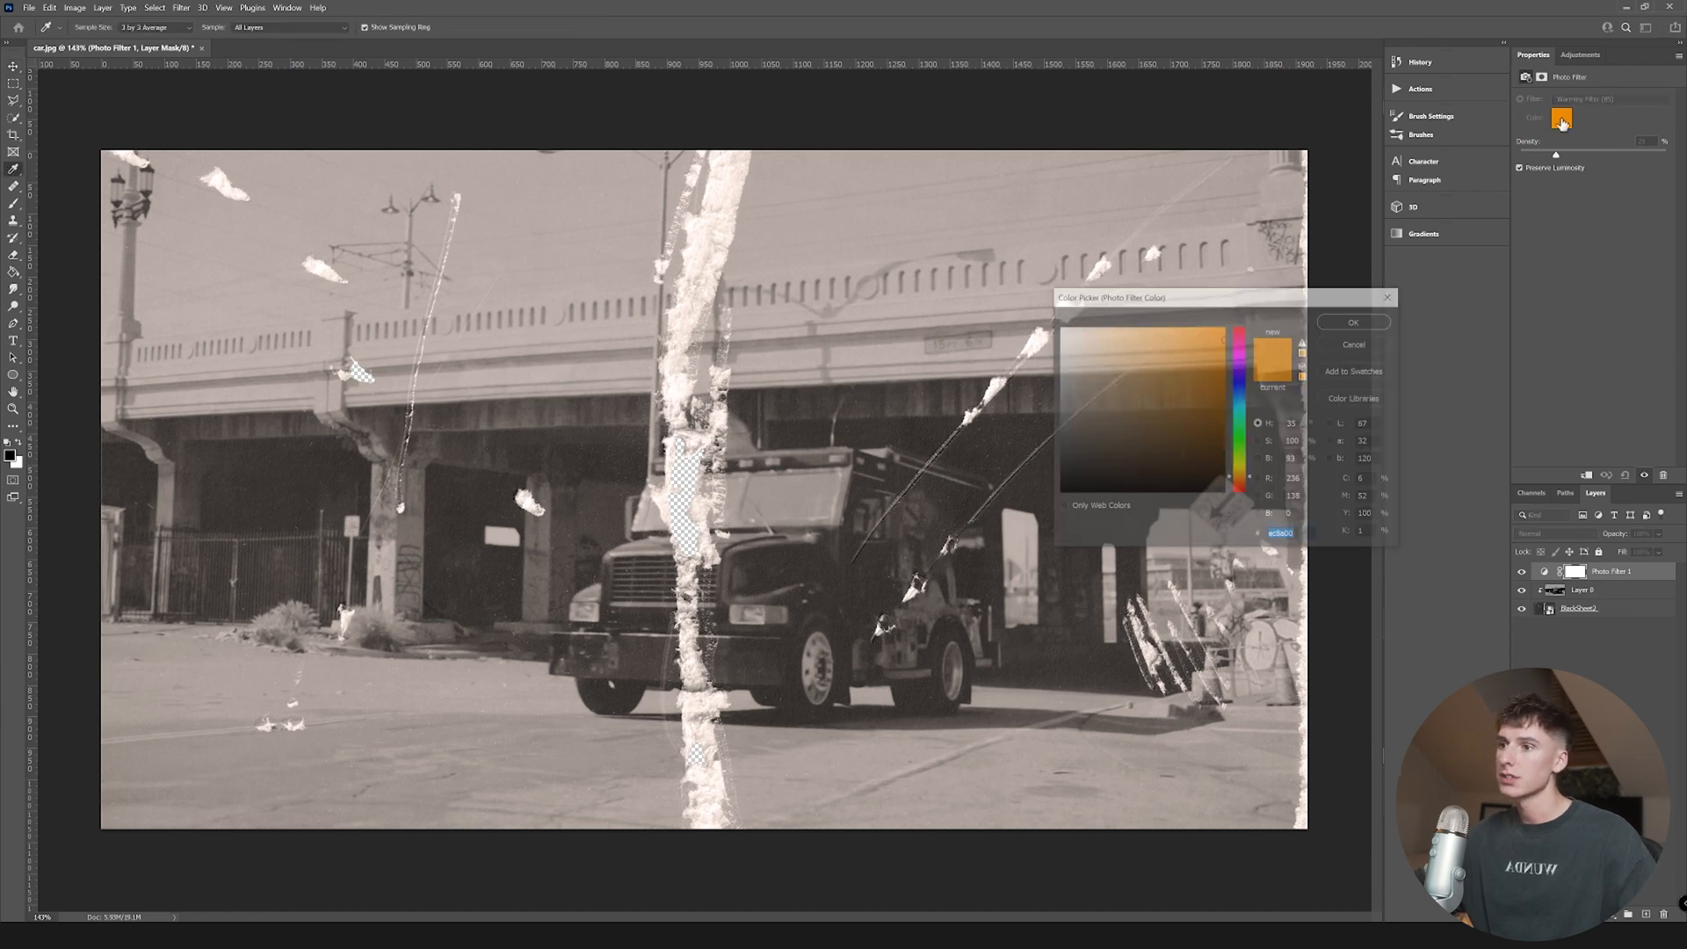
click(1243, 391)
drag(1243, 391, 1202, 389)
click(1391, 322)
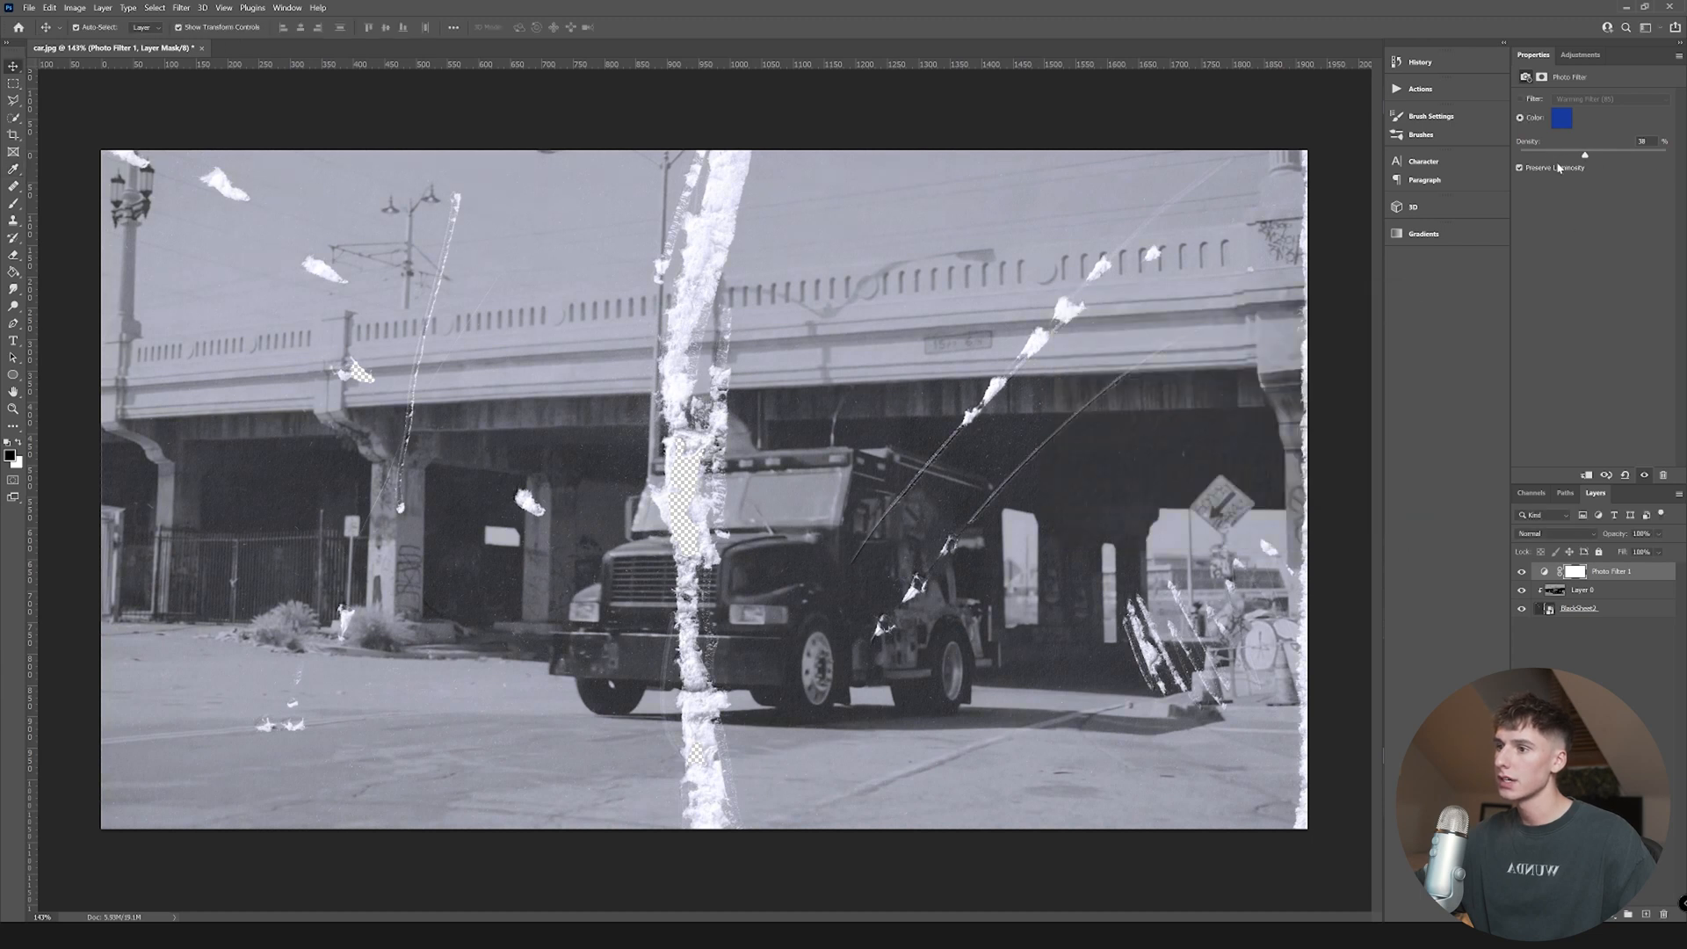
- Add a Curves adjustment above the photo filter and shape a slight RGB S-curve with darker shadows and brighter highlights
click(1581, 54)
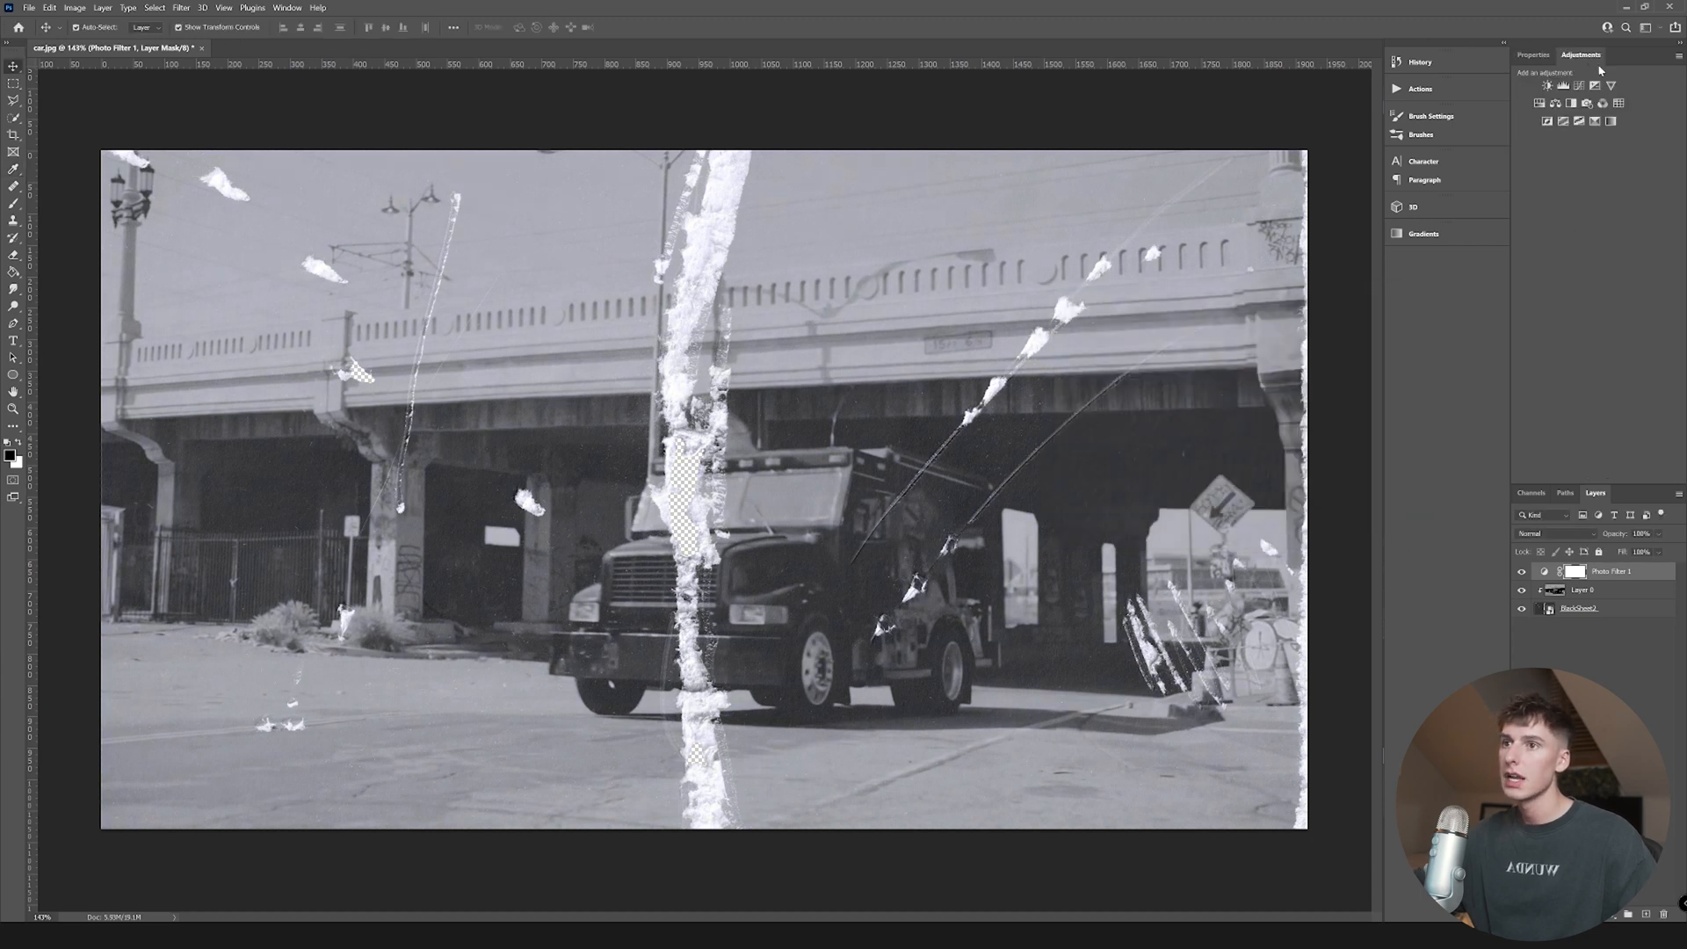
click(1579, 85)
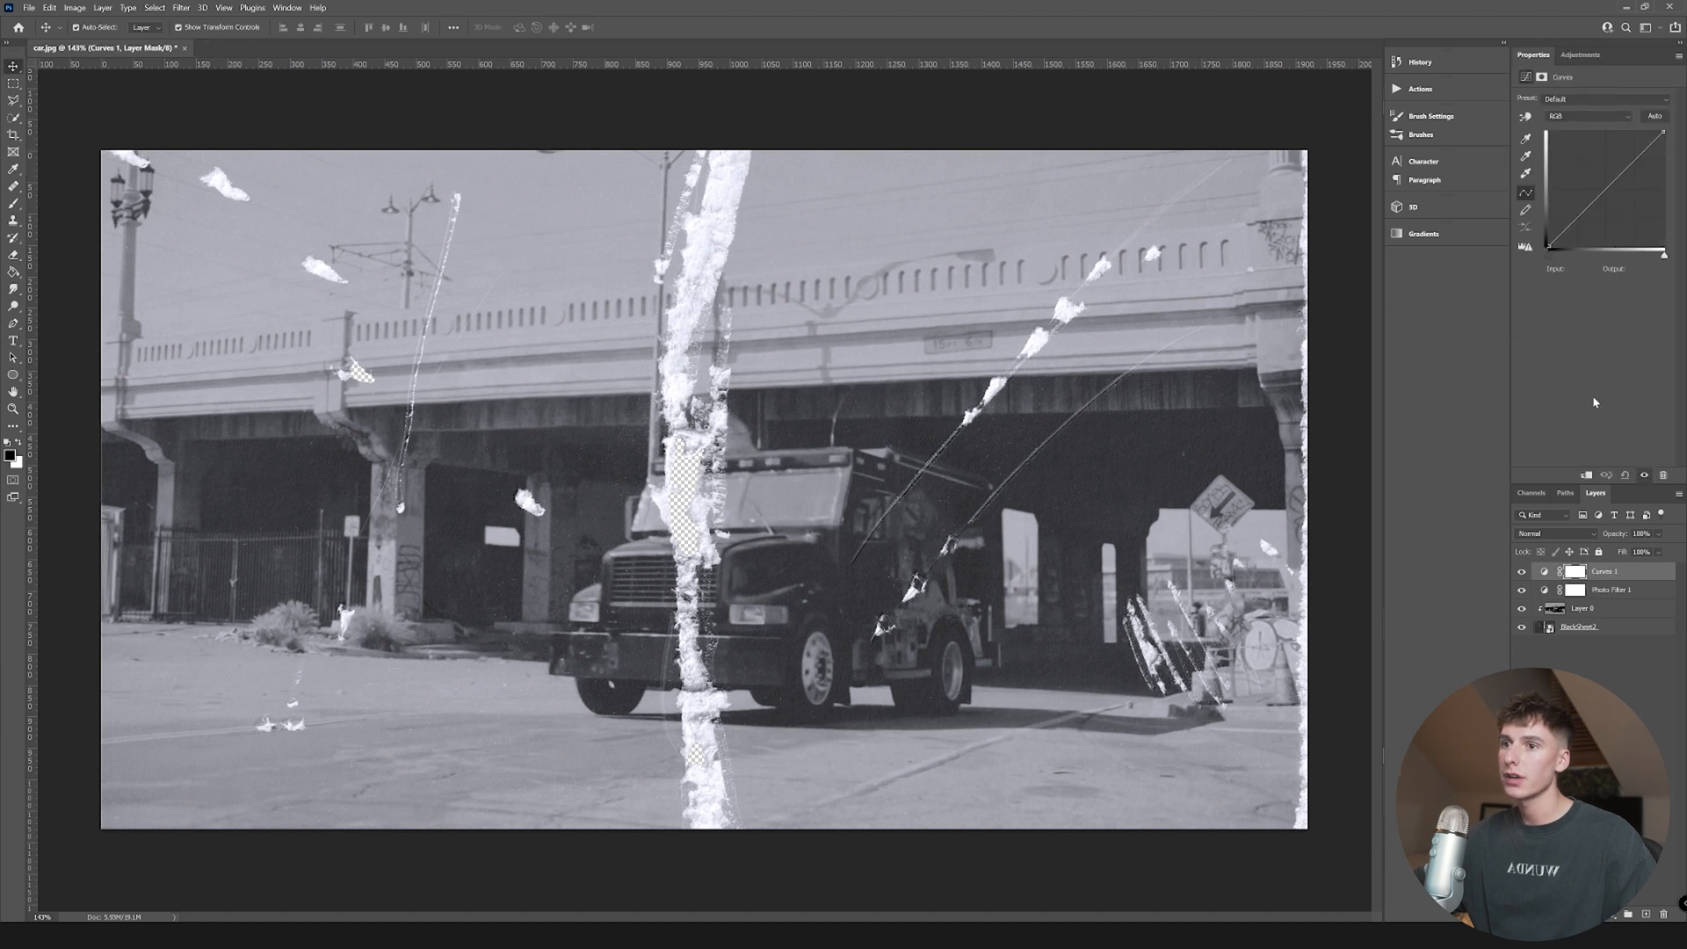
drag(1577, 216, 1583, 225)
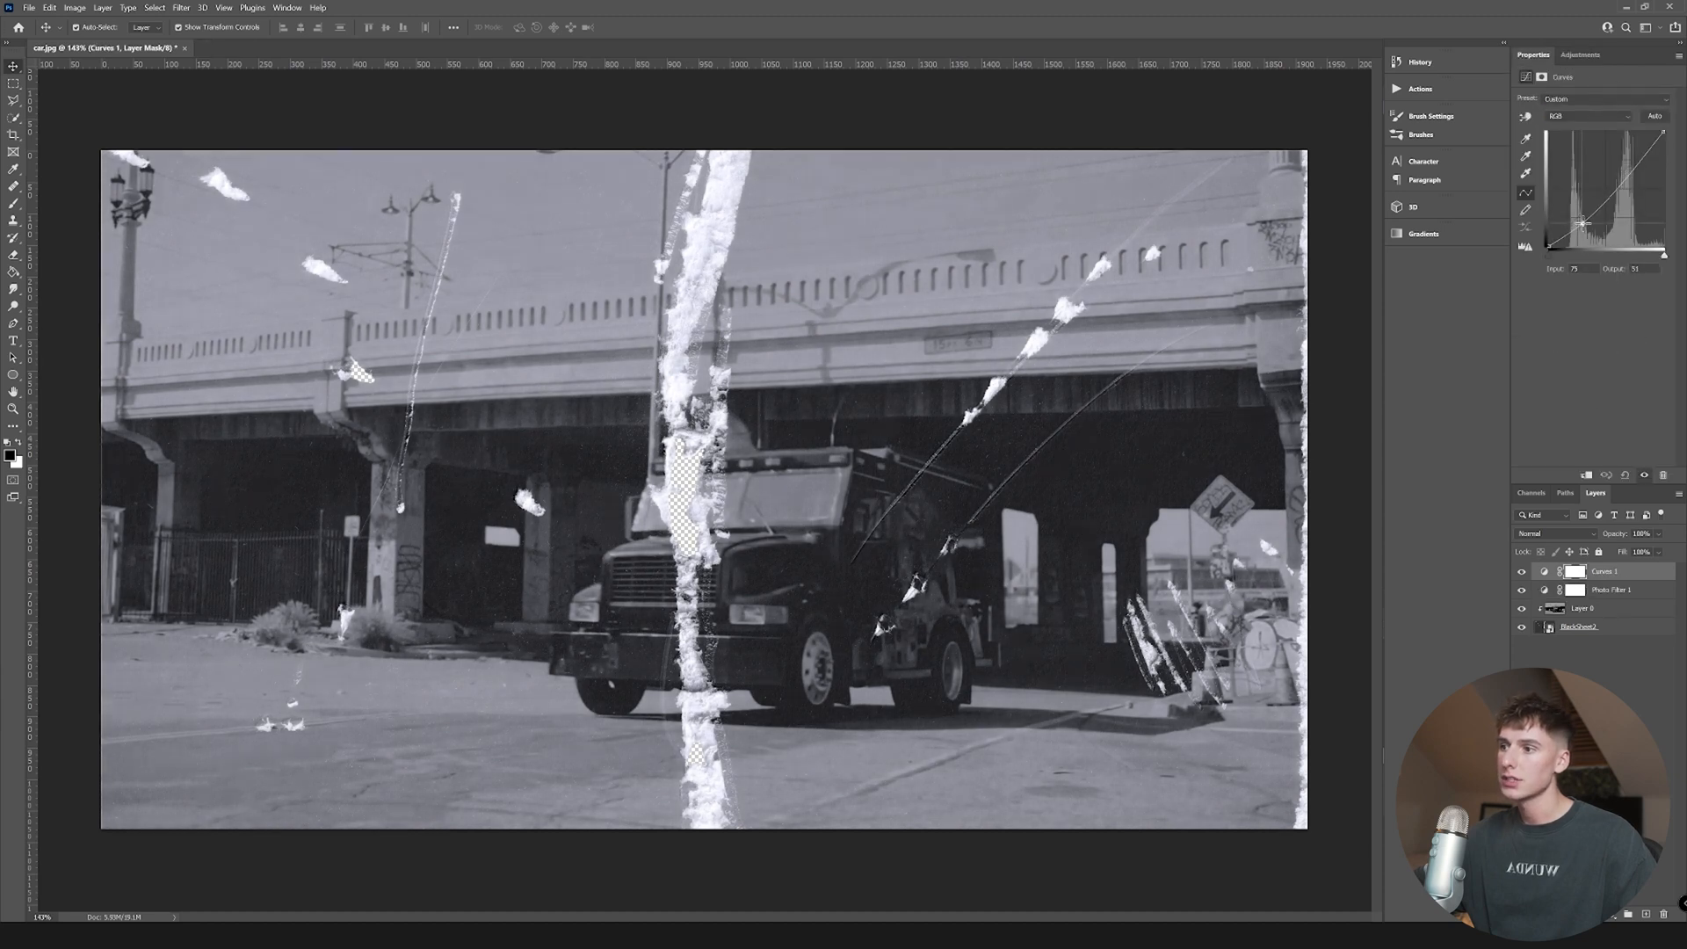
drag(1628, 171, 1629, 164)
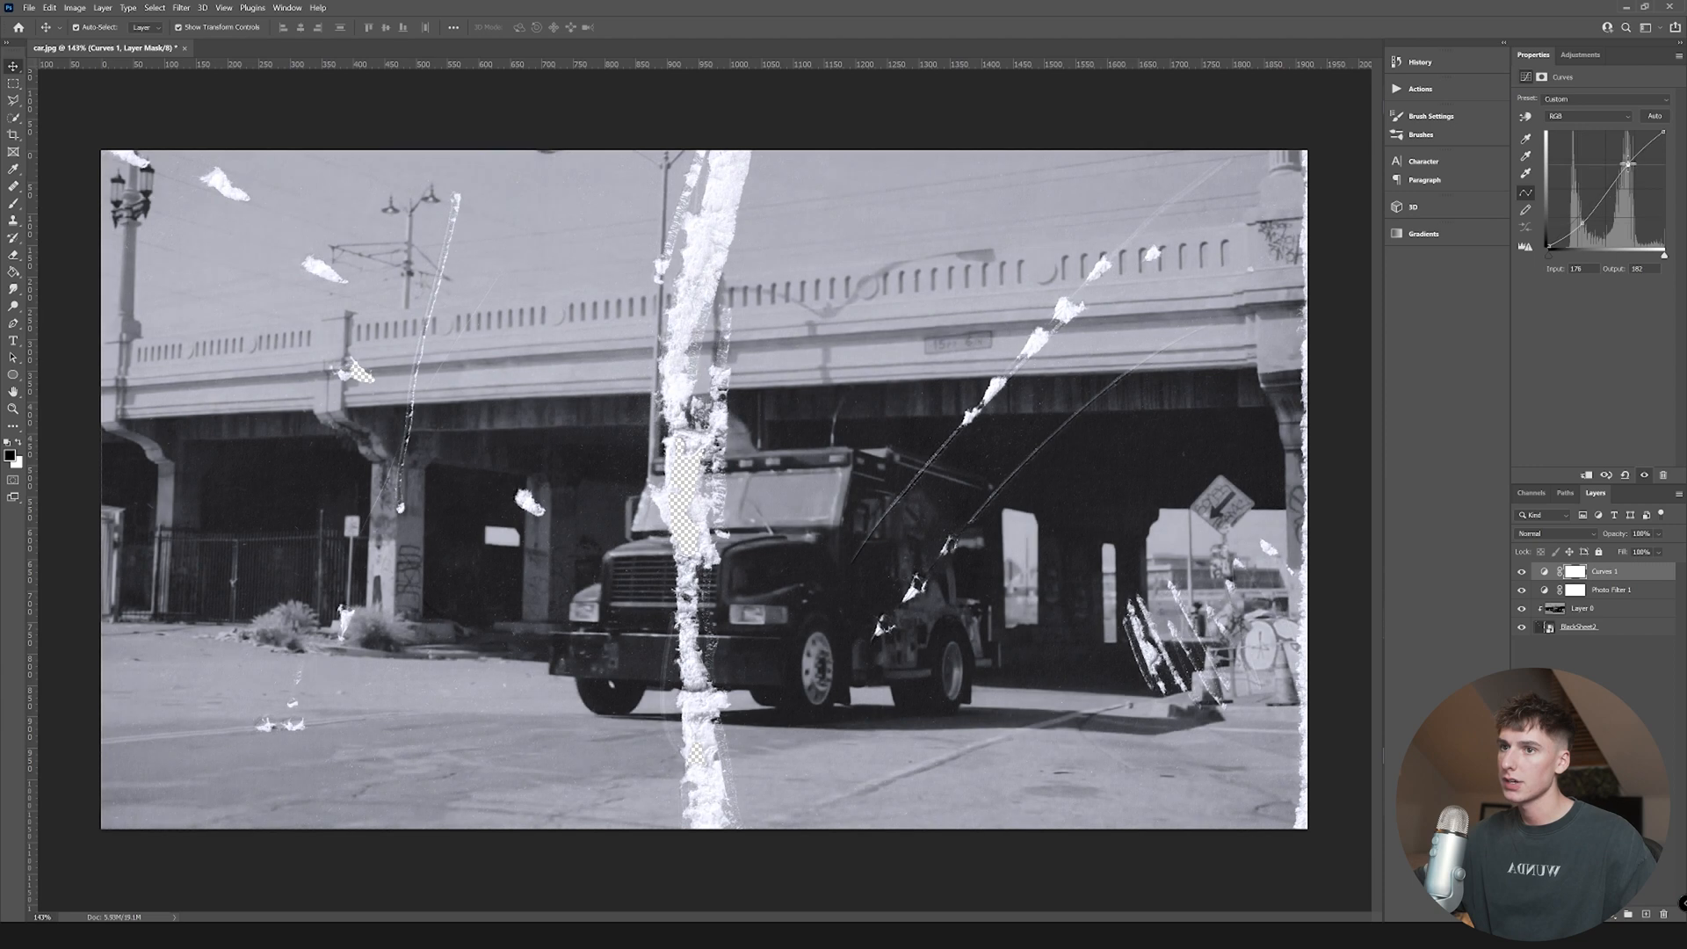
- Adjust the Blue channel of the Curves adjustment, lifting the shadows slightly and lowering the highlights for a yellowish tint
click(1577, 100)
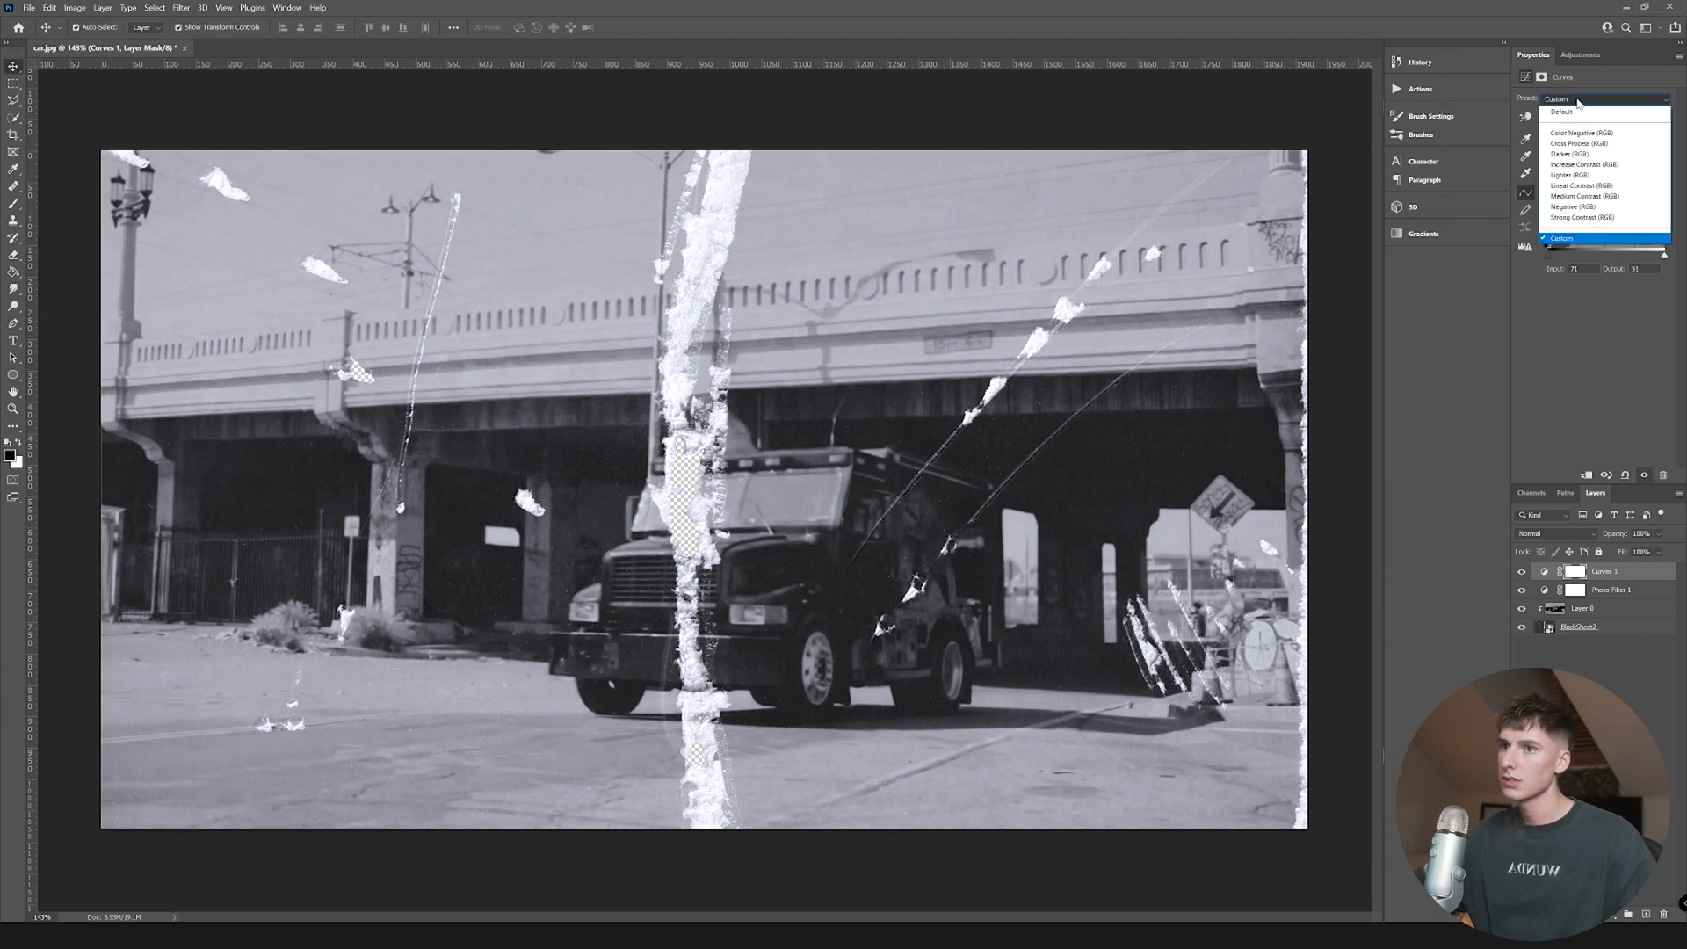
click(1577, 103)
click(1572, 116)
click(1556, 158)
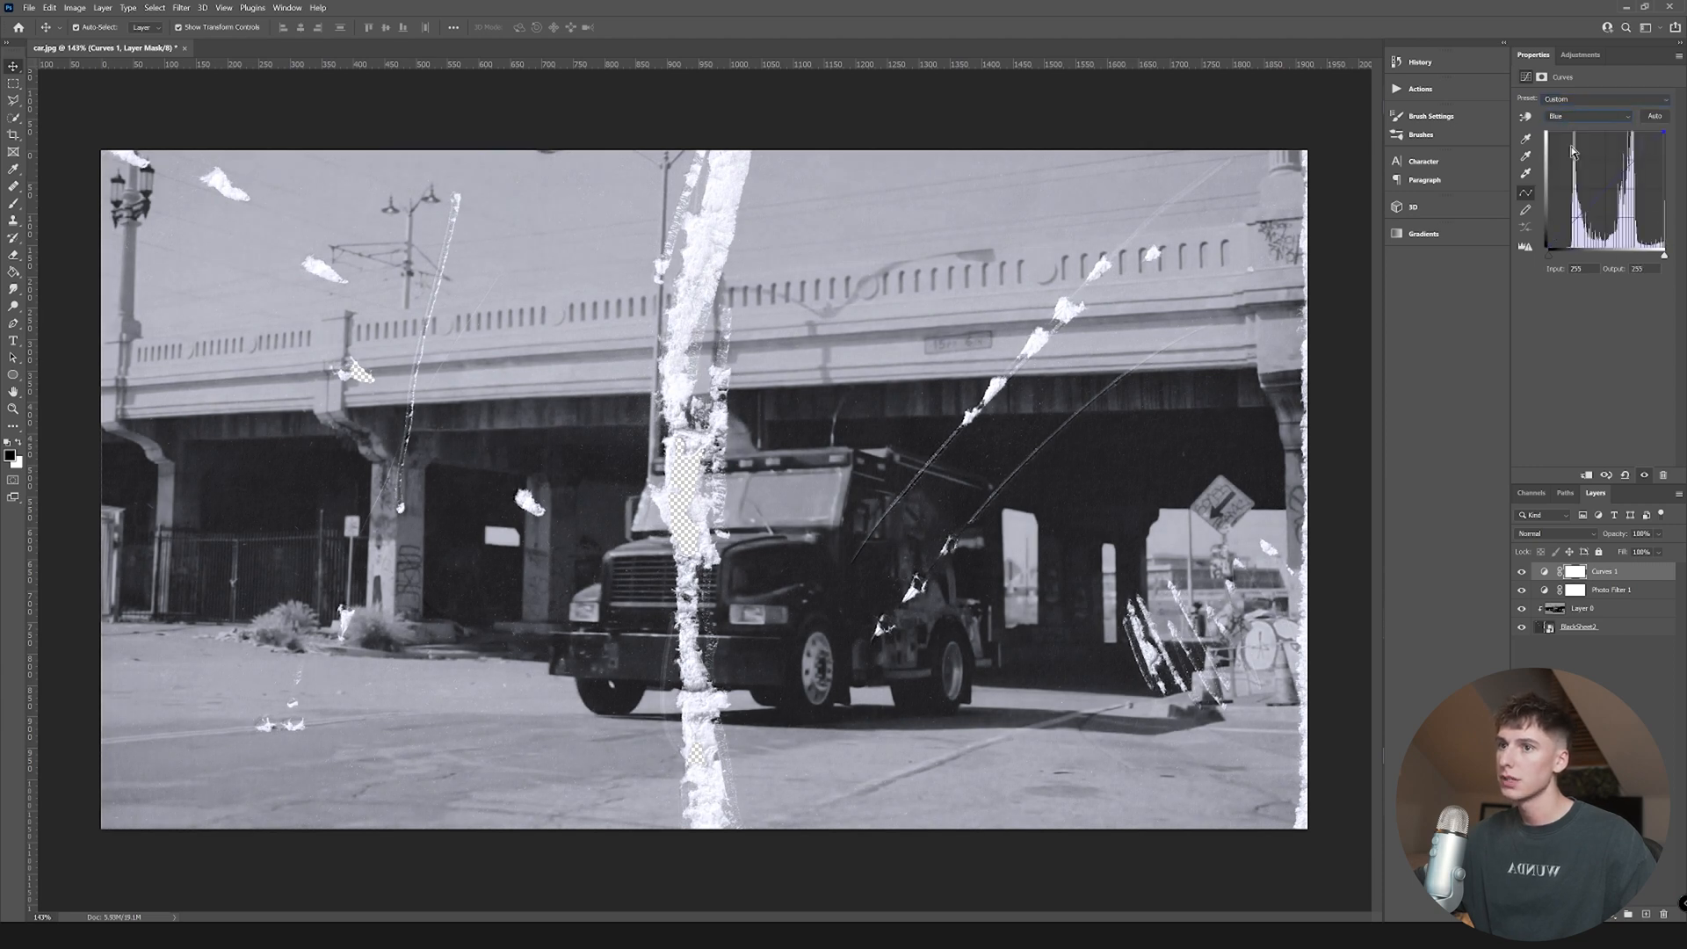
click(1573, 221)
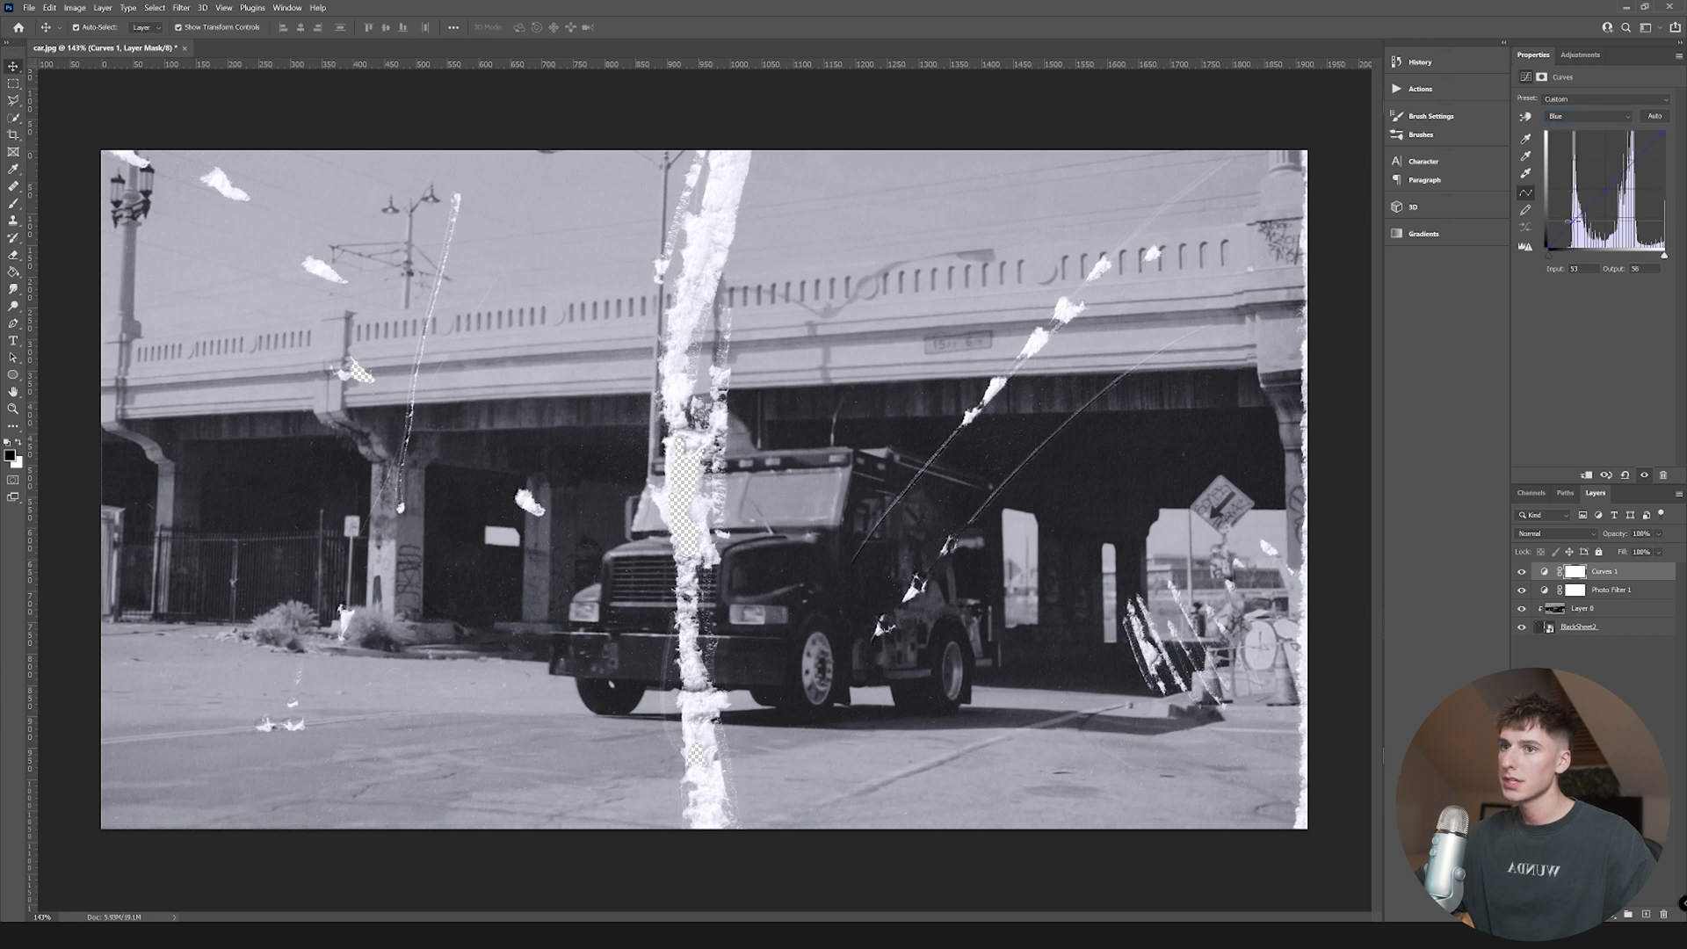
drag(1631, 163, 1636, 166)
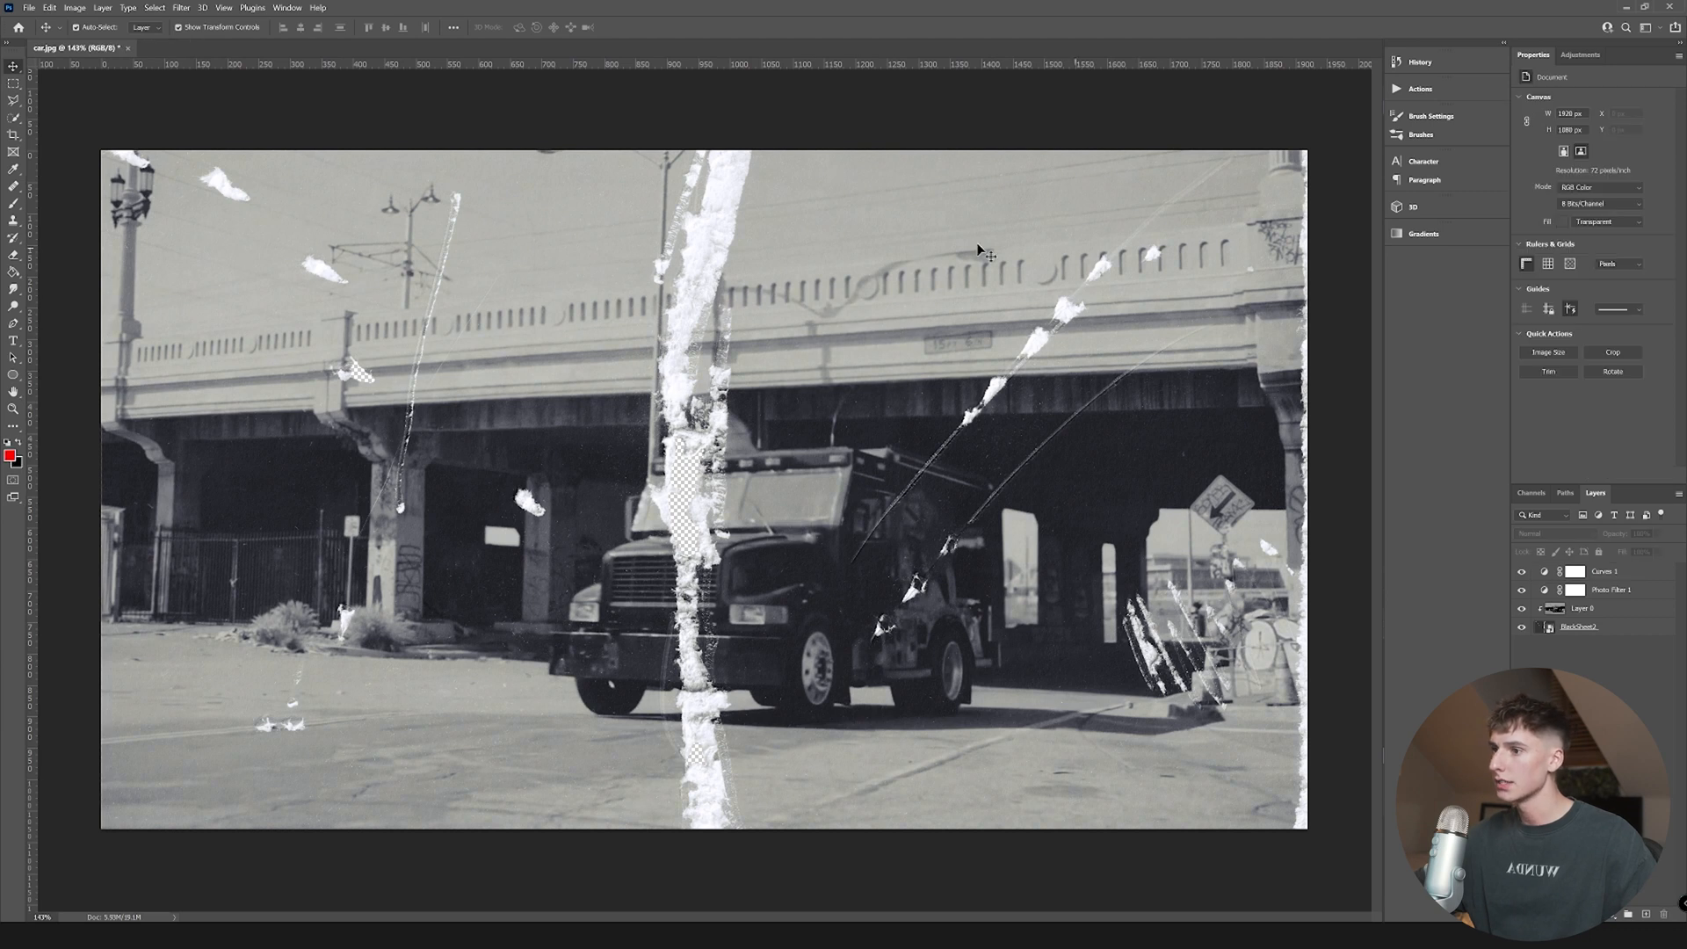
- Add monochromatic noise with uniform distribution at about 16% to the clipped truck layer
click(1624, 618)
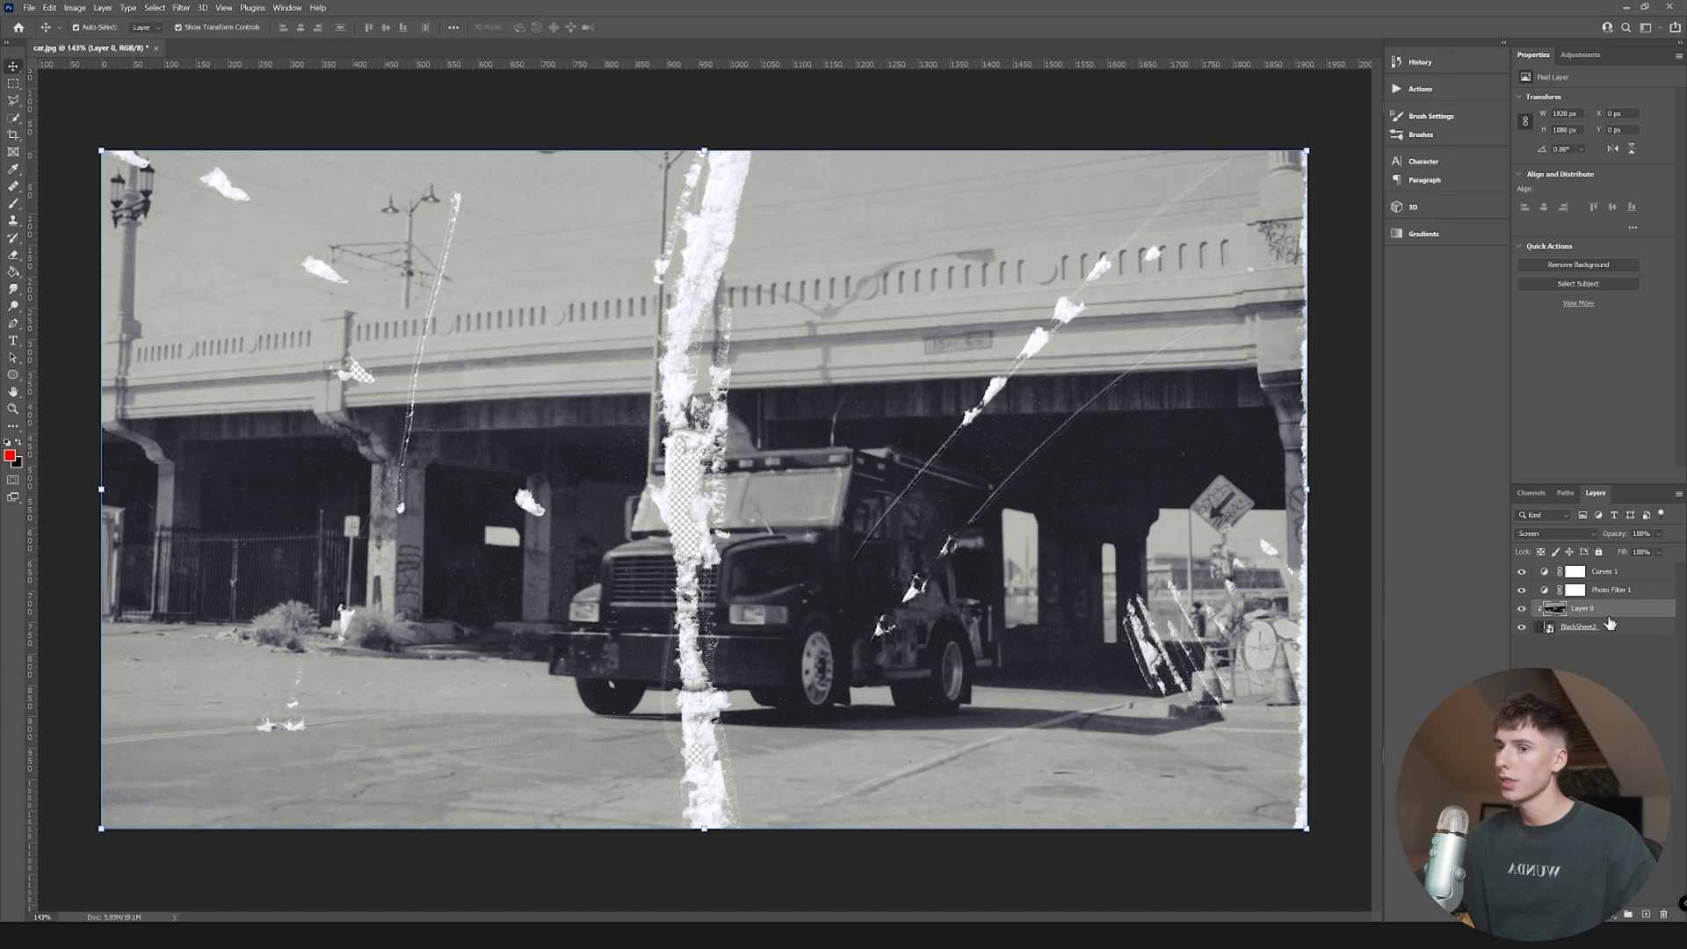
click(1523, 609)
click(1523, 609)
click(1523, 609)
click(1523, 609)
click(181, 8)
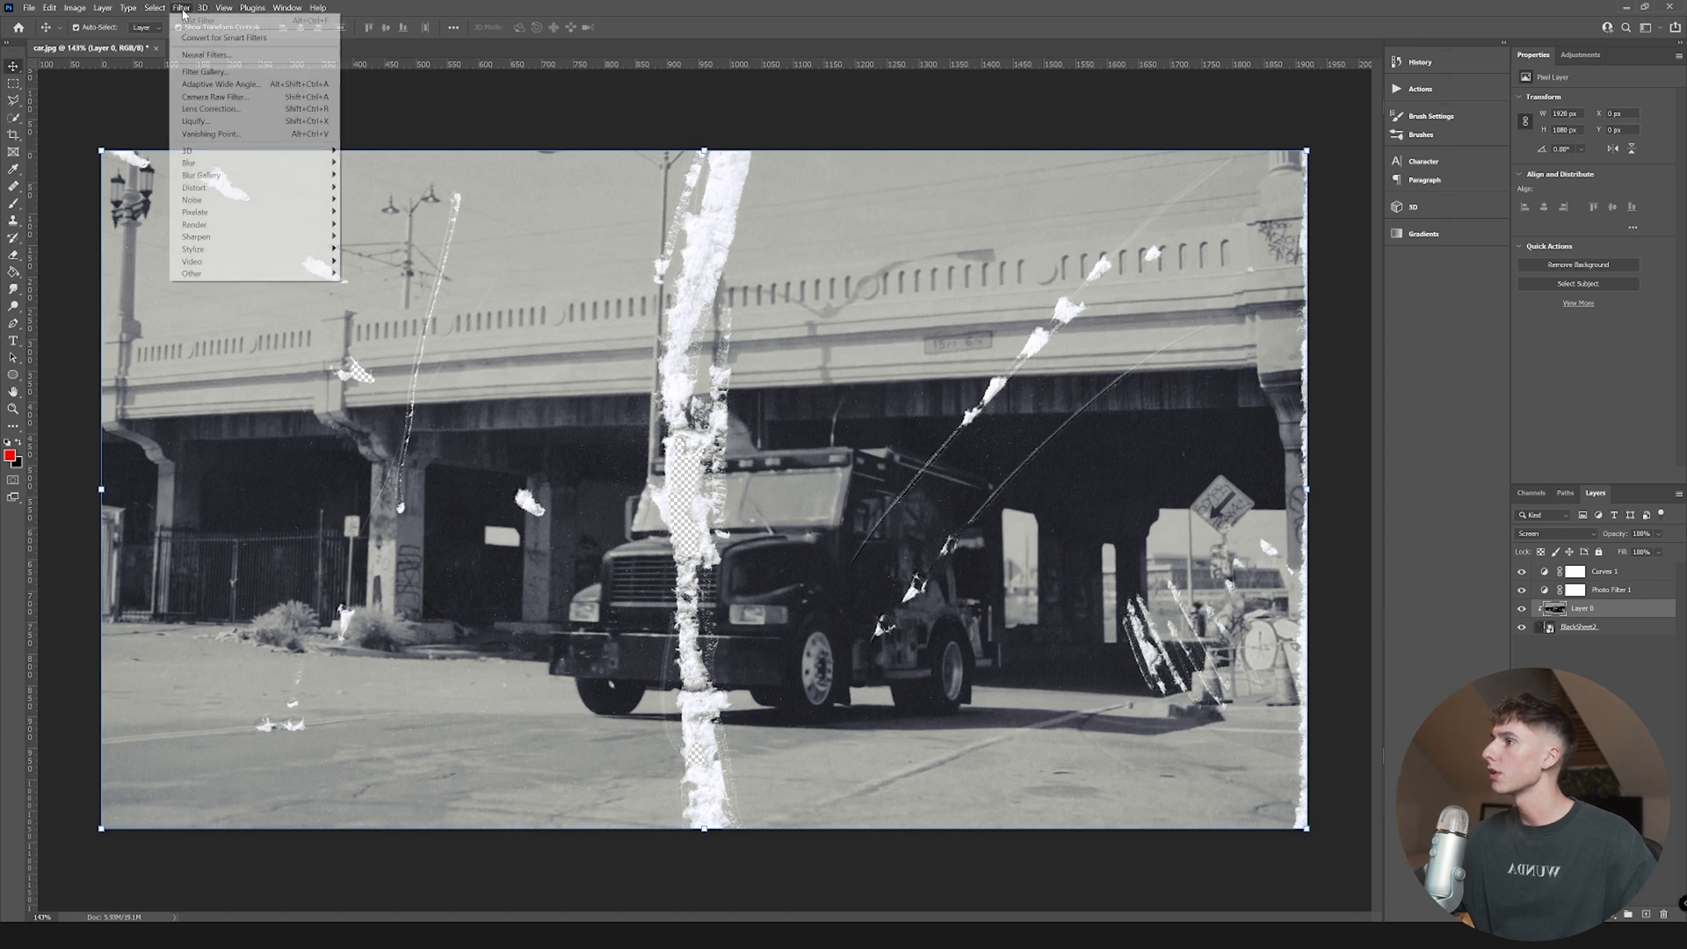
mouse_move(264, 199)
click(386, 201)
drag(774, 403, 764, 406)
click(751, 449)
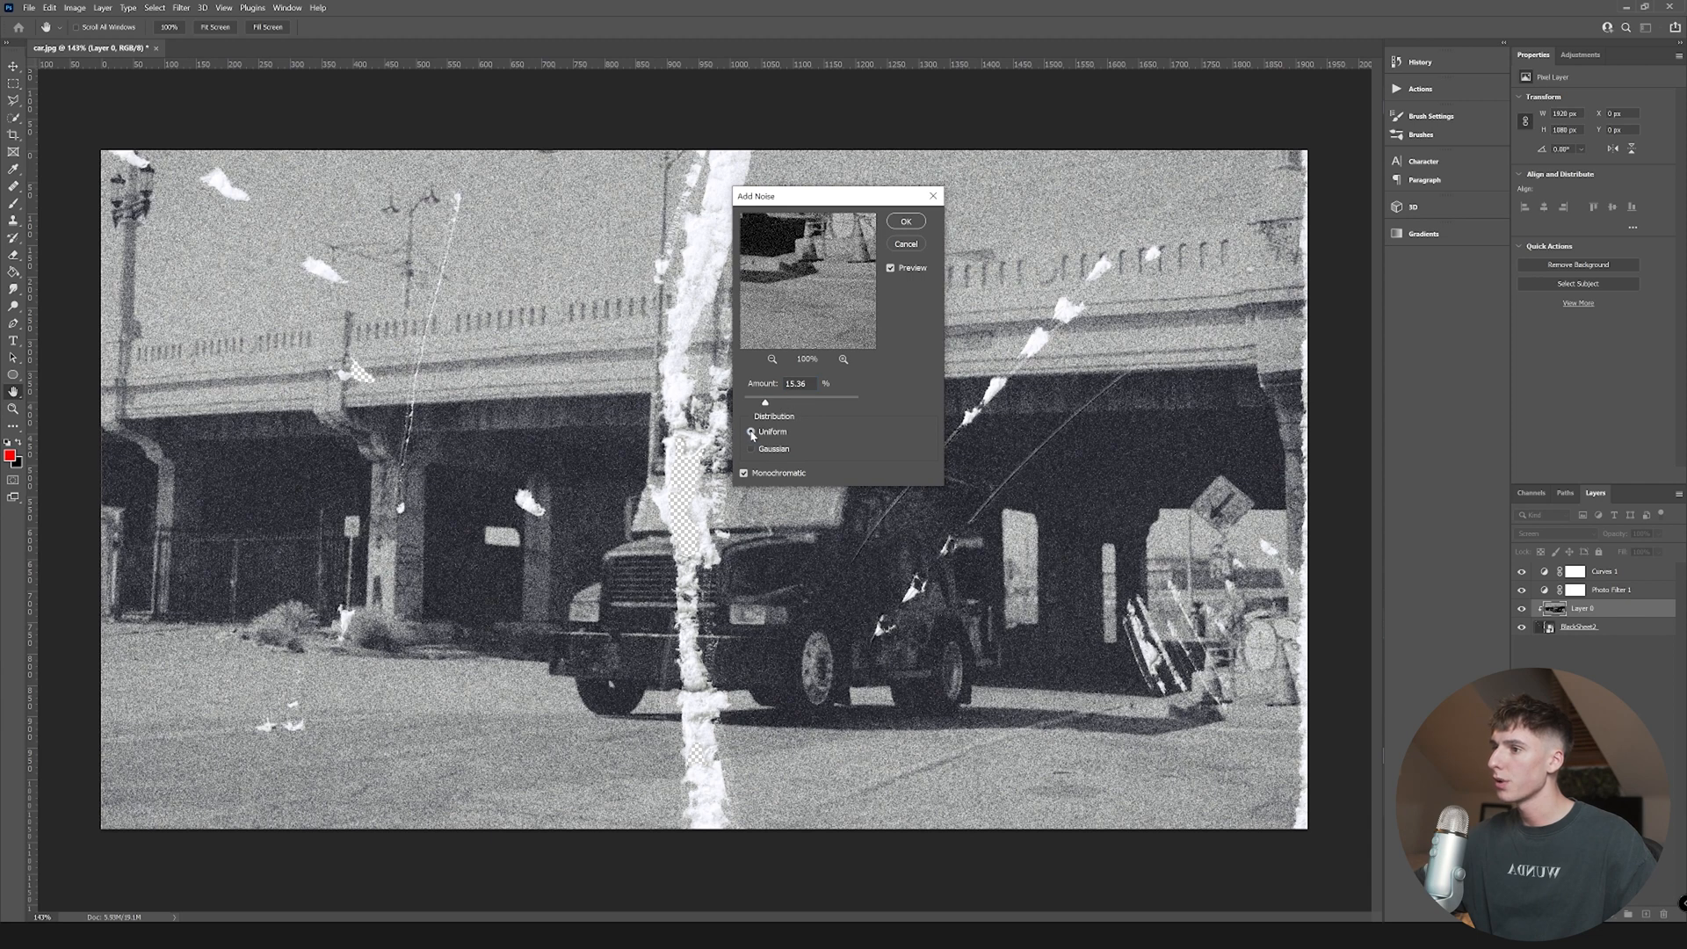
click(751, 432)
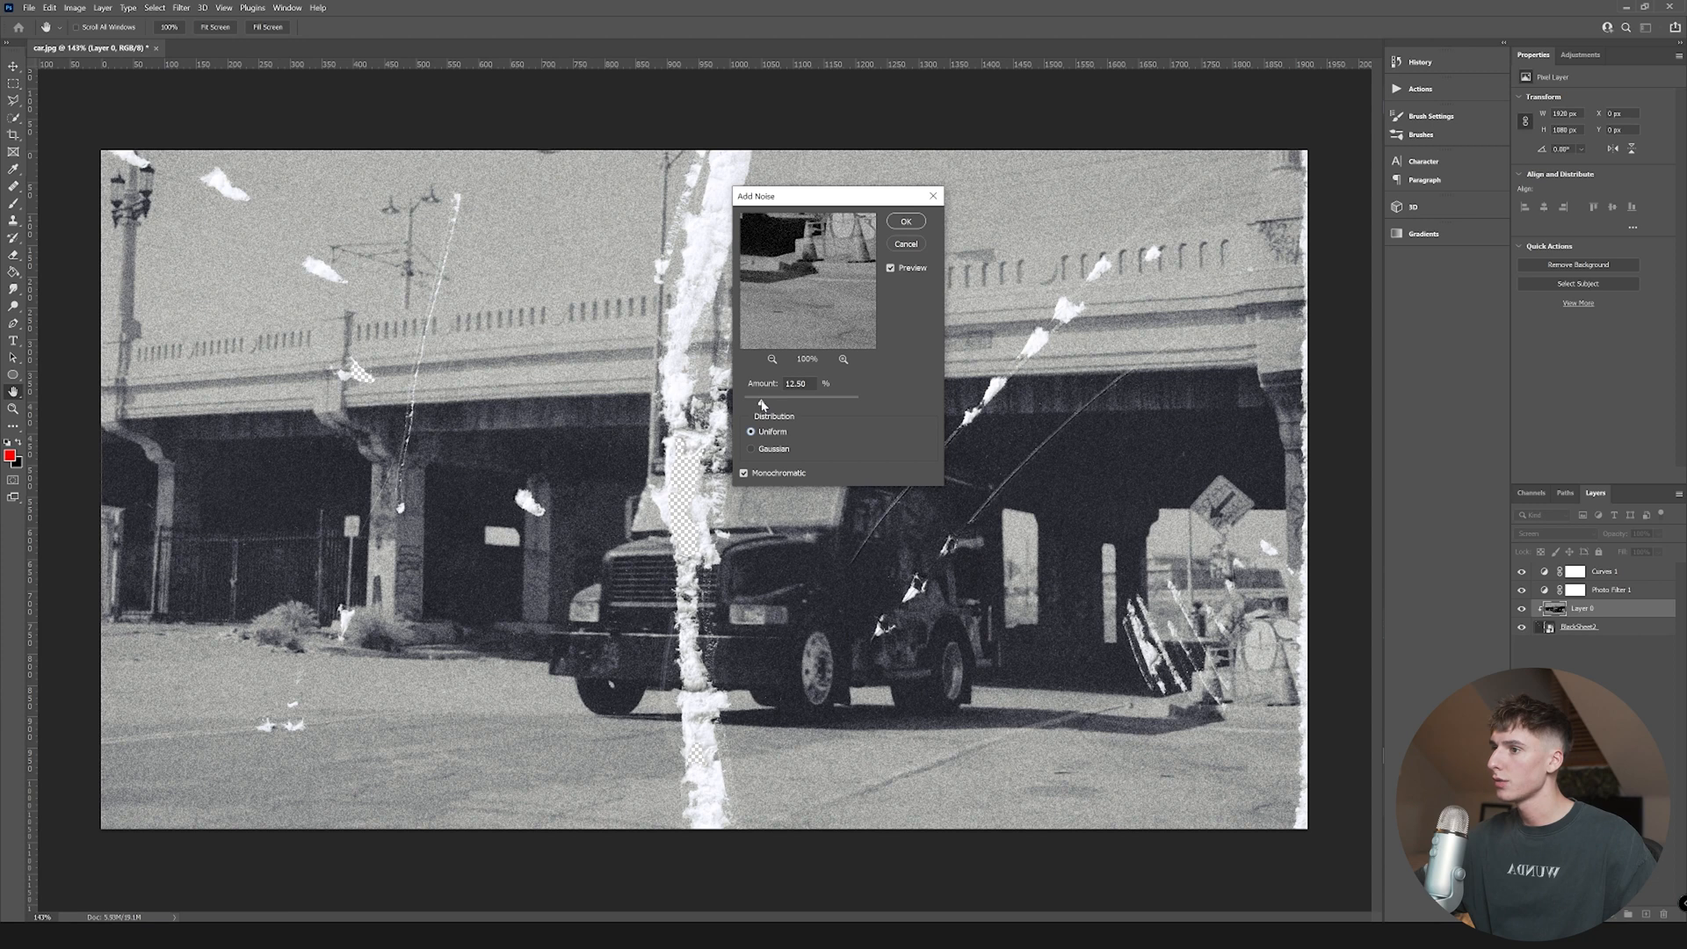
click(767, 406)
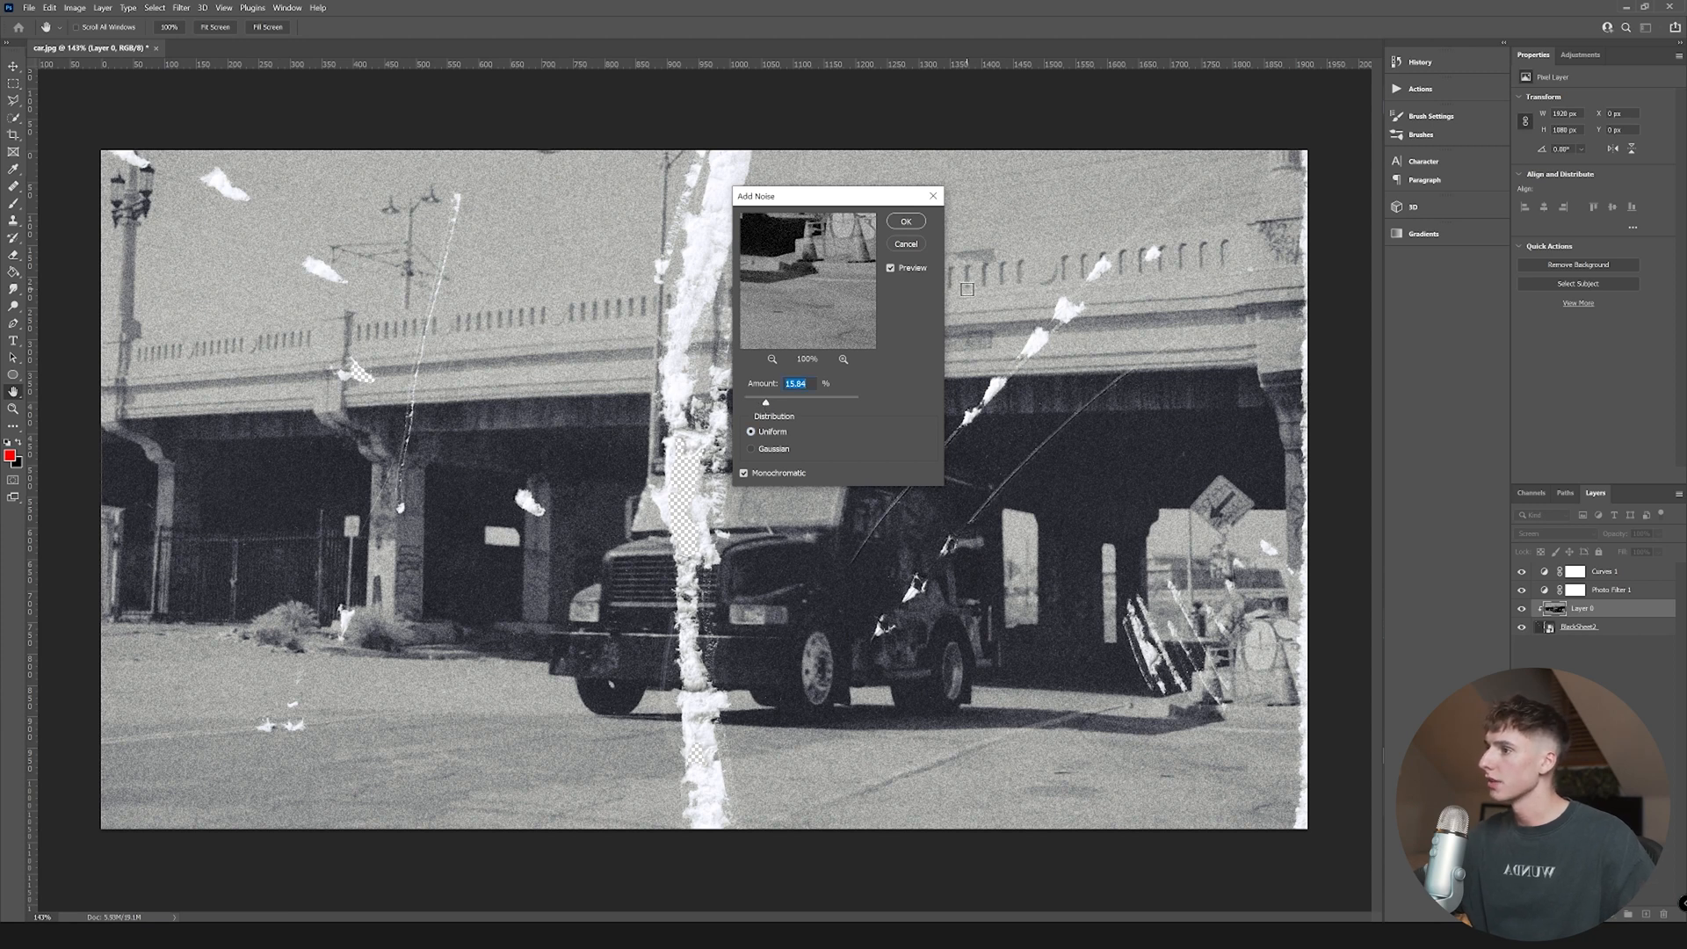
key(Return)
- Apply a Photo Filter to the BlackSheet2 texture layer with a bright yellow colour and 46% density
click(75, 8)
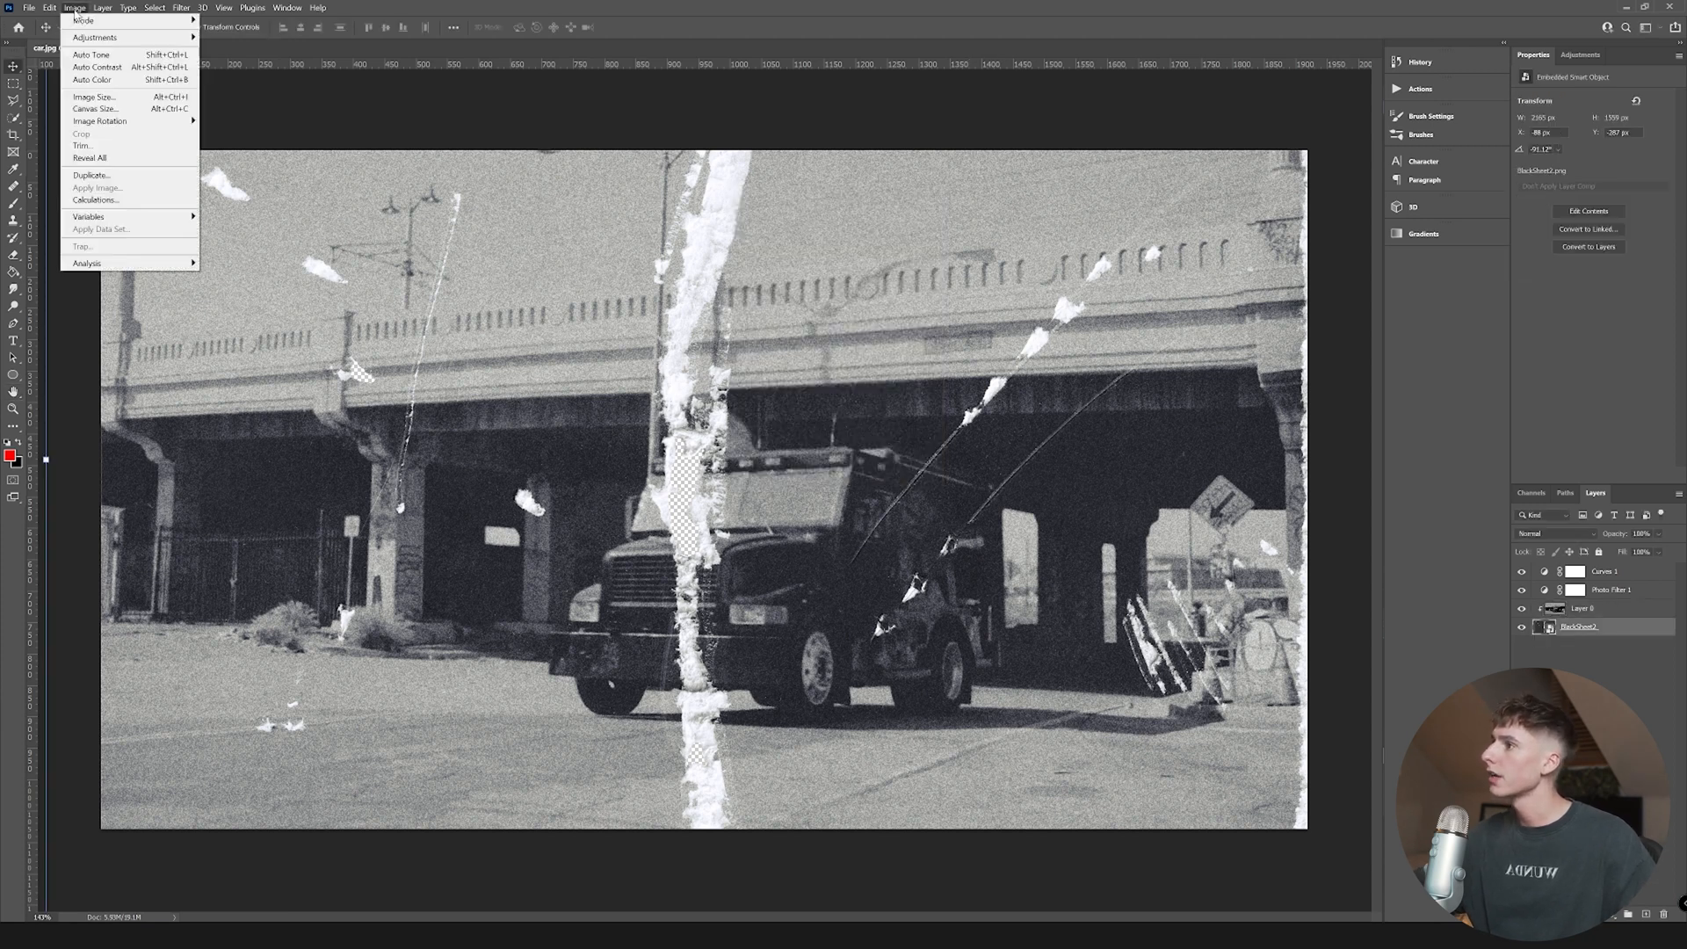
mouse_move(132, 38)
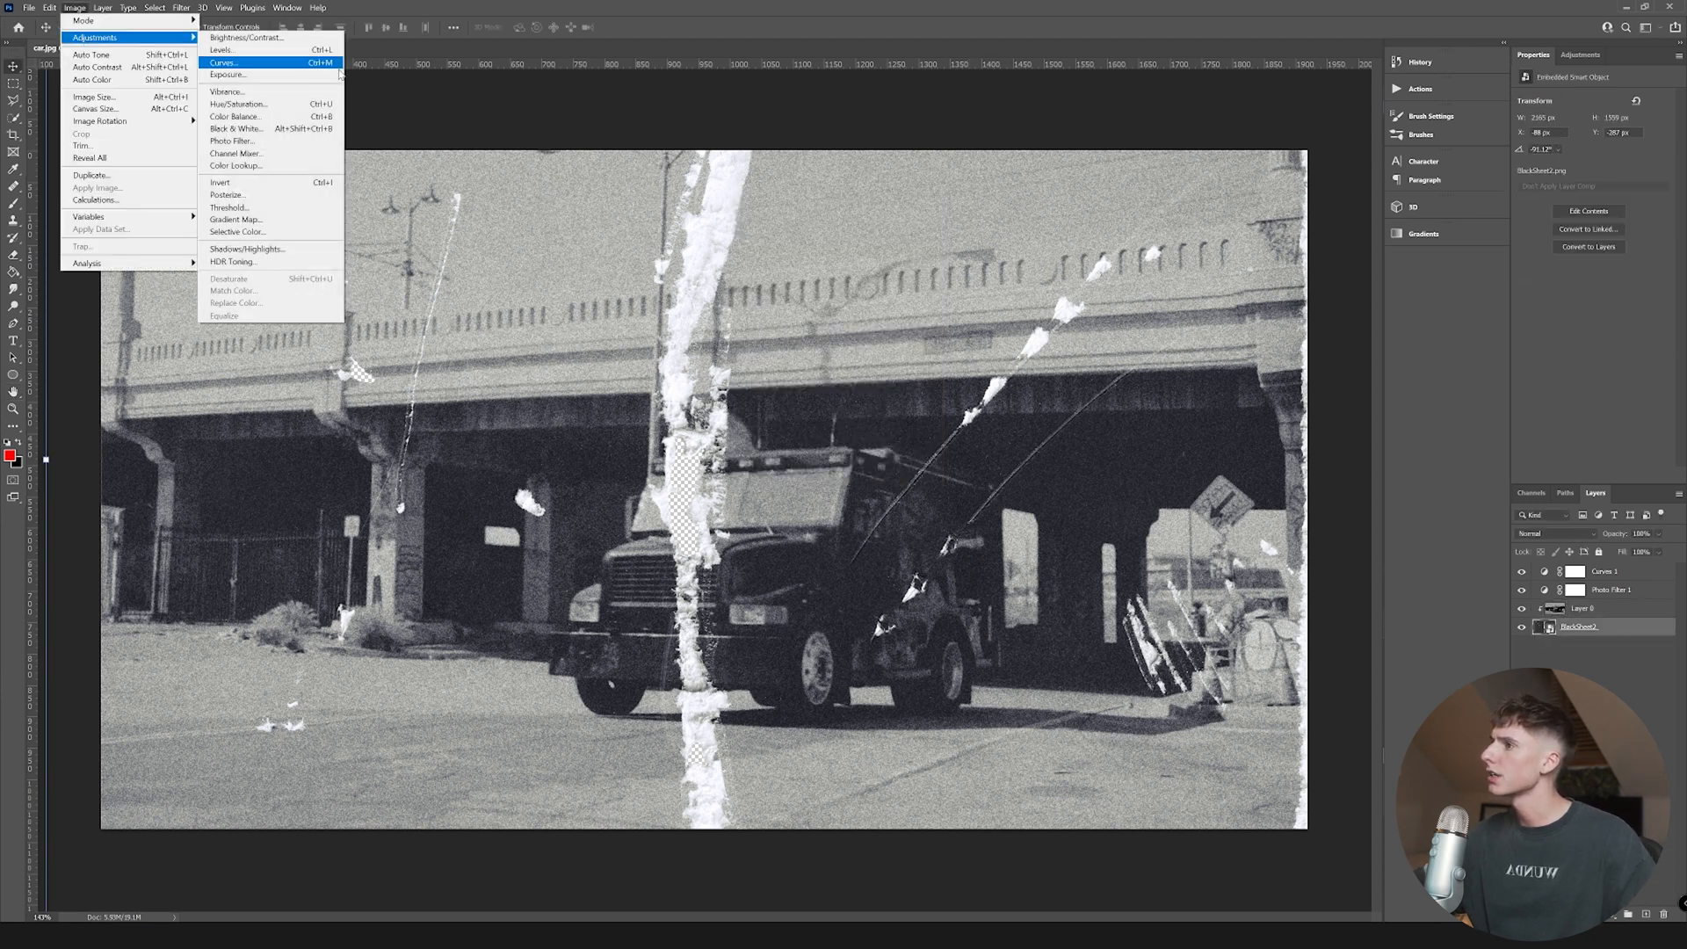
click(246, 141)
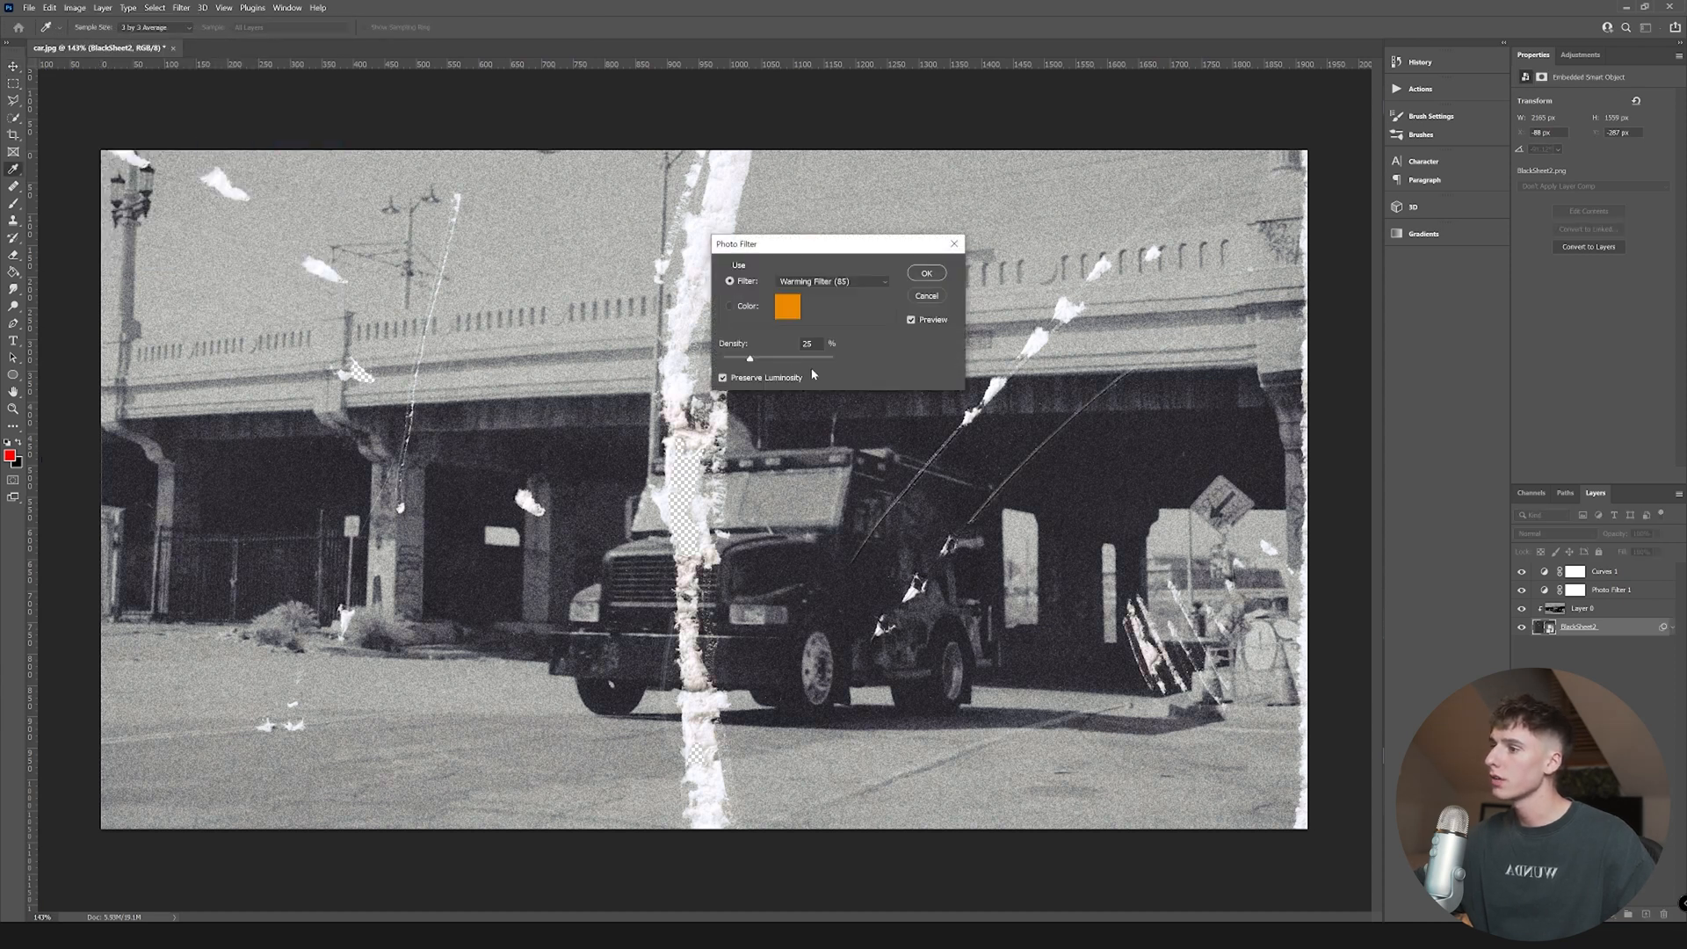
drag(823, 244, 982, 253)
click(946, 314)
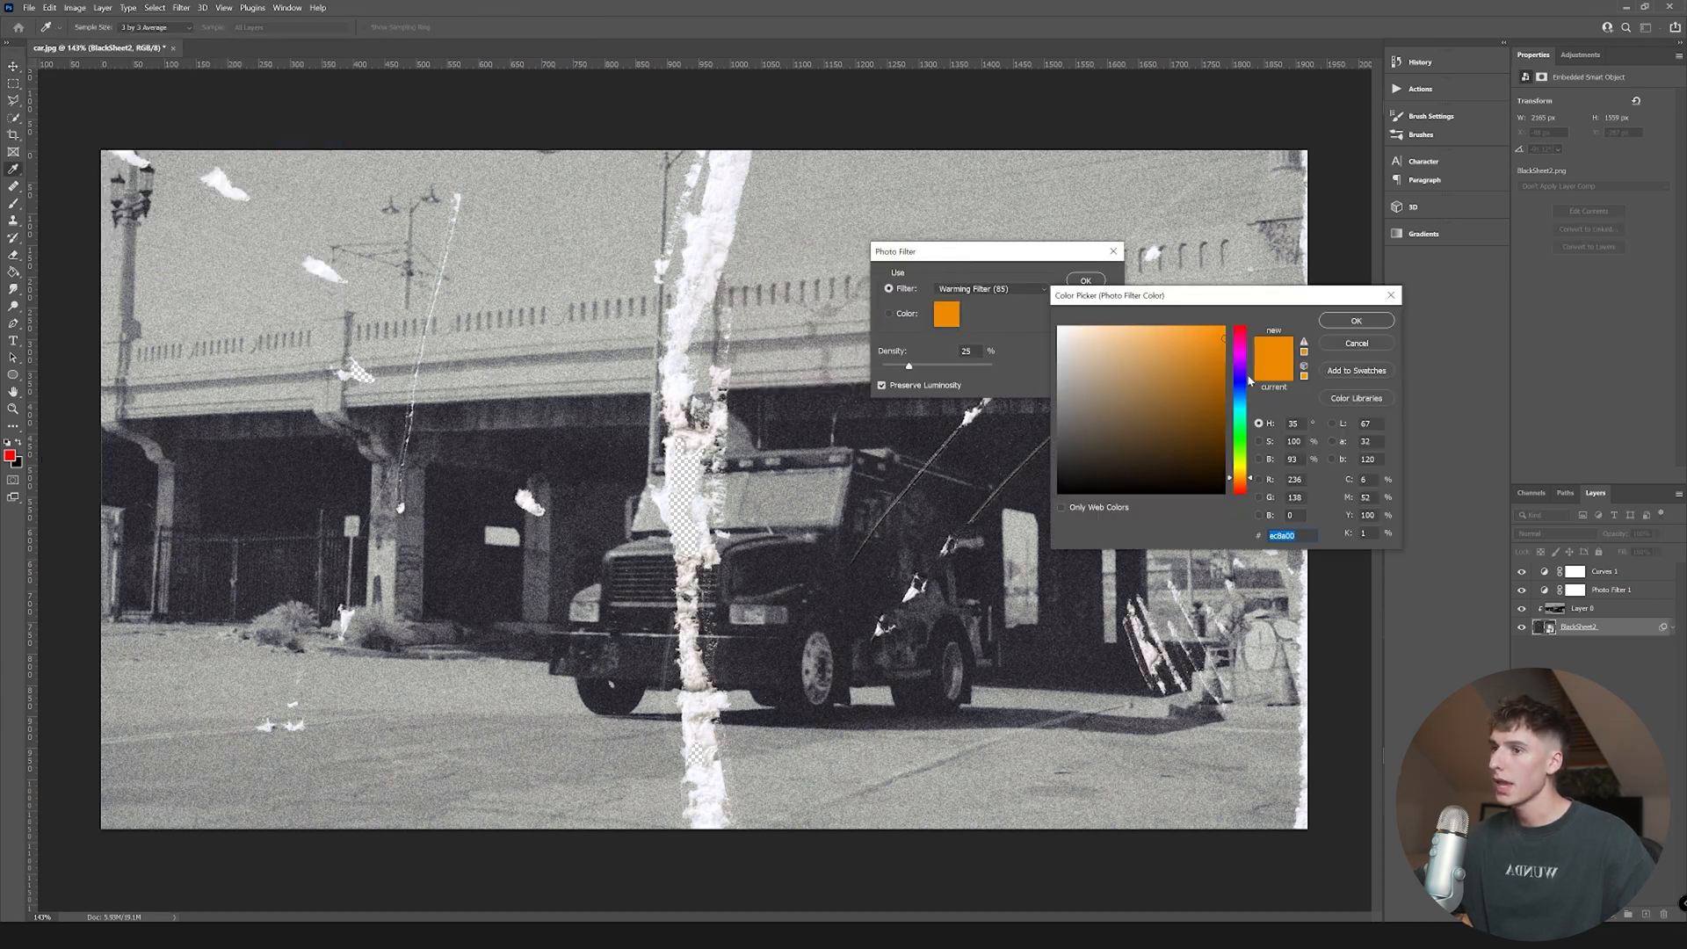
text(fdd600)
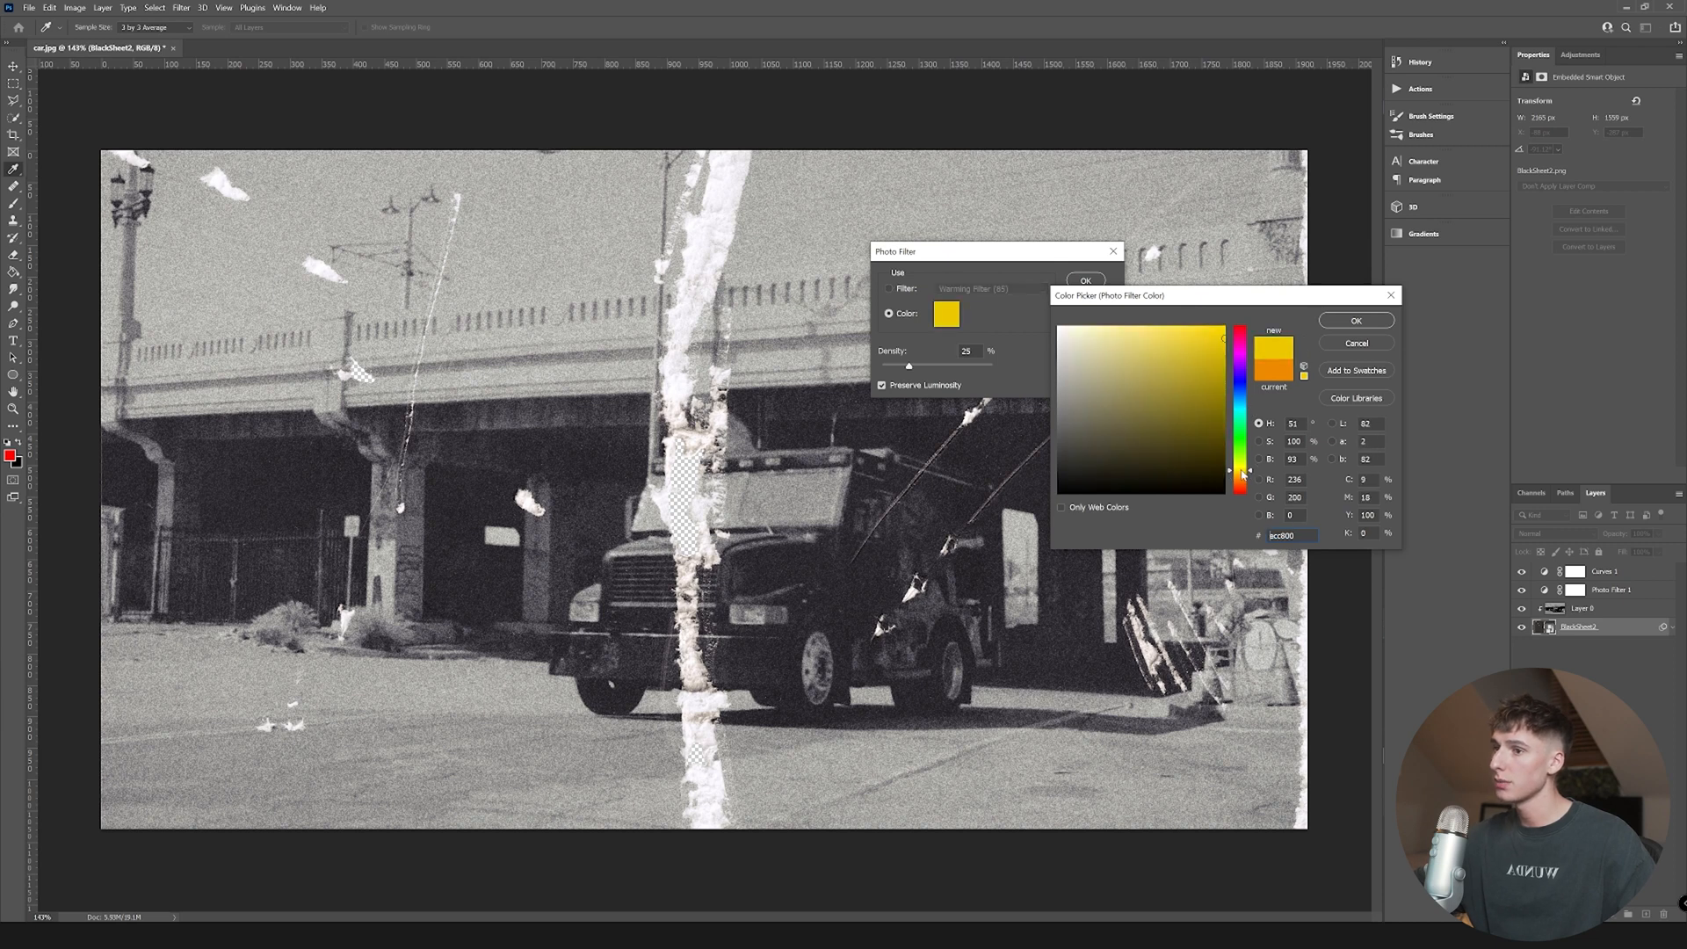
key(Return)
drag(910, 366, 929, 375)
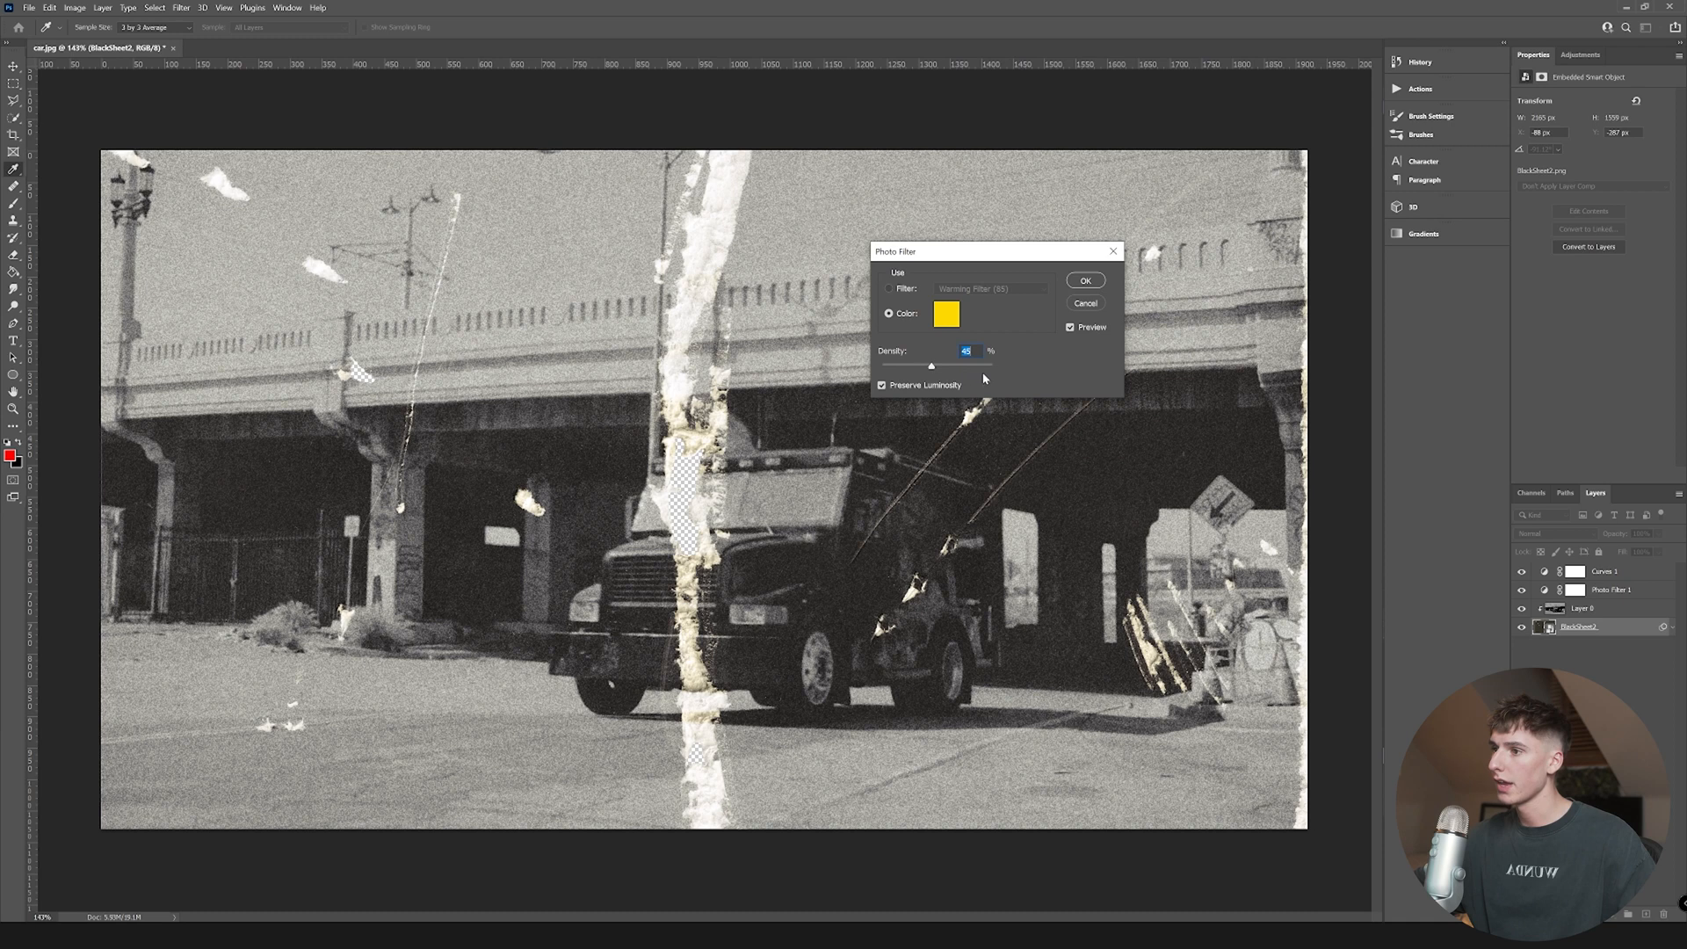
mouse_move(968, 373)
mouse_down()
mouse_move(983, 372)
mouse_move(939, 371)
mouse_up()
- Change the photo filter's colour to dark gold #856811, raise its density to 76% and apply it
click(946, 320)
drag(1252, 470, 1250, 474)
click(1204, 406)
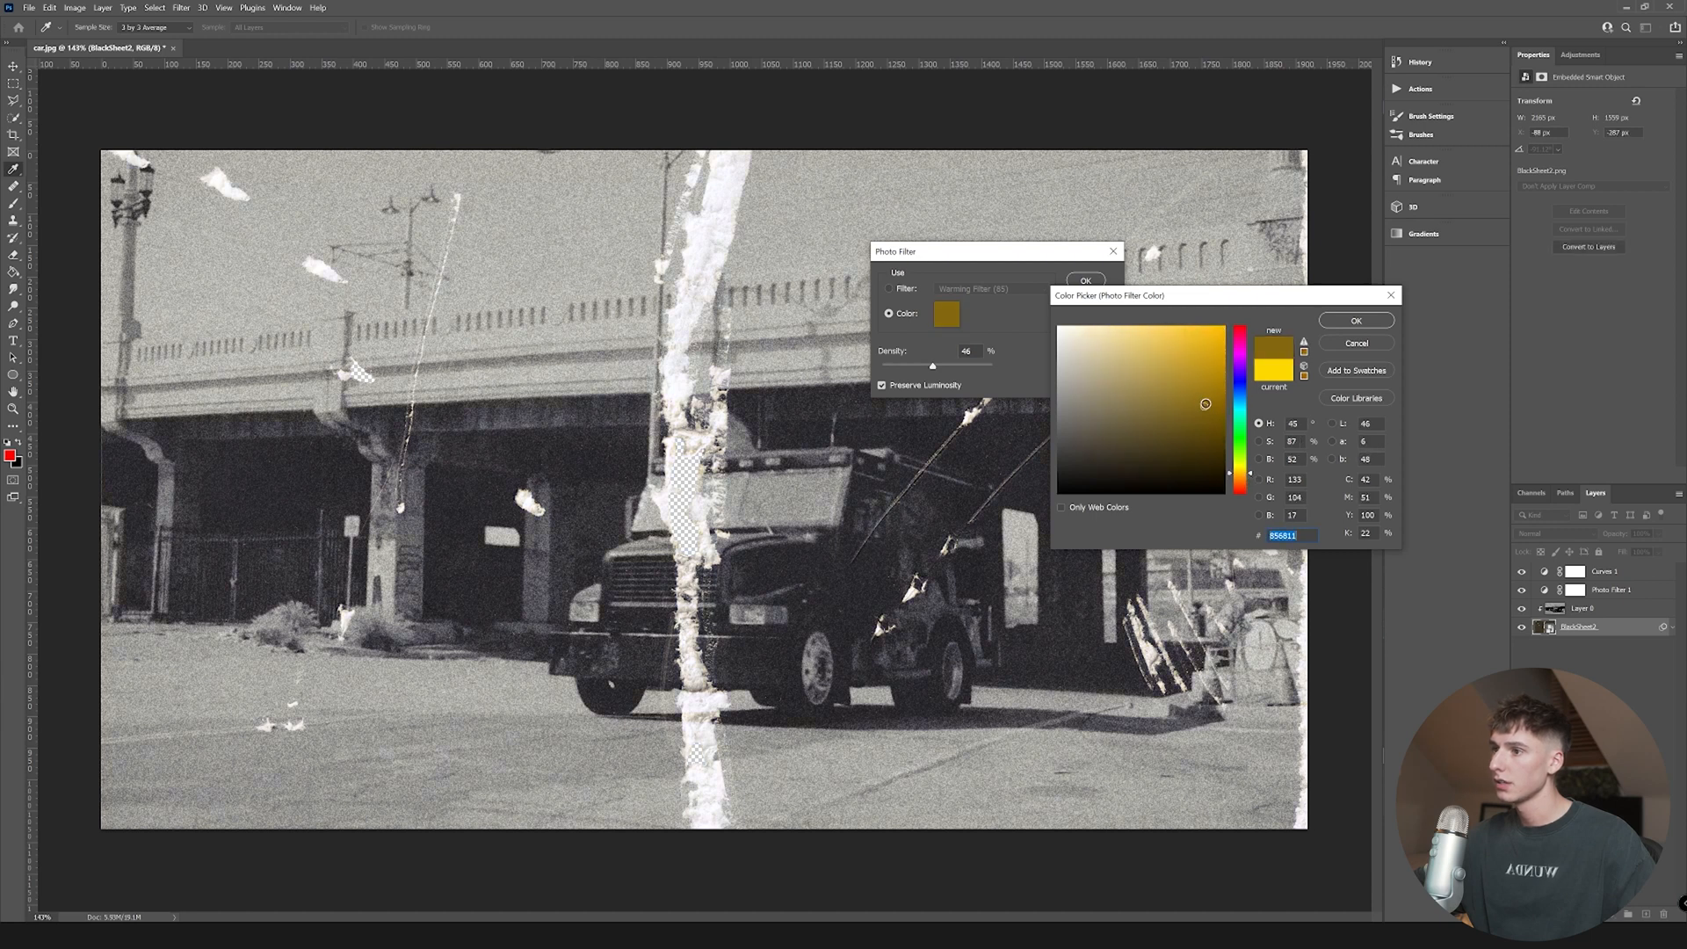
key(Return)
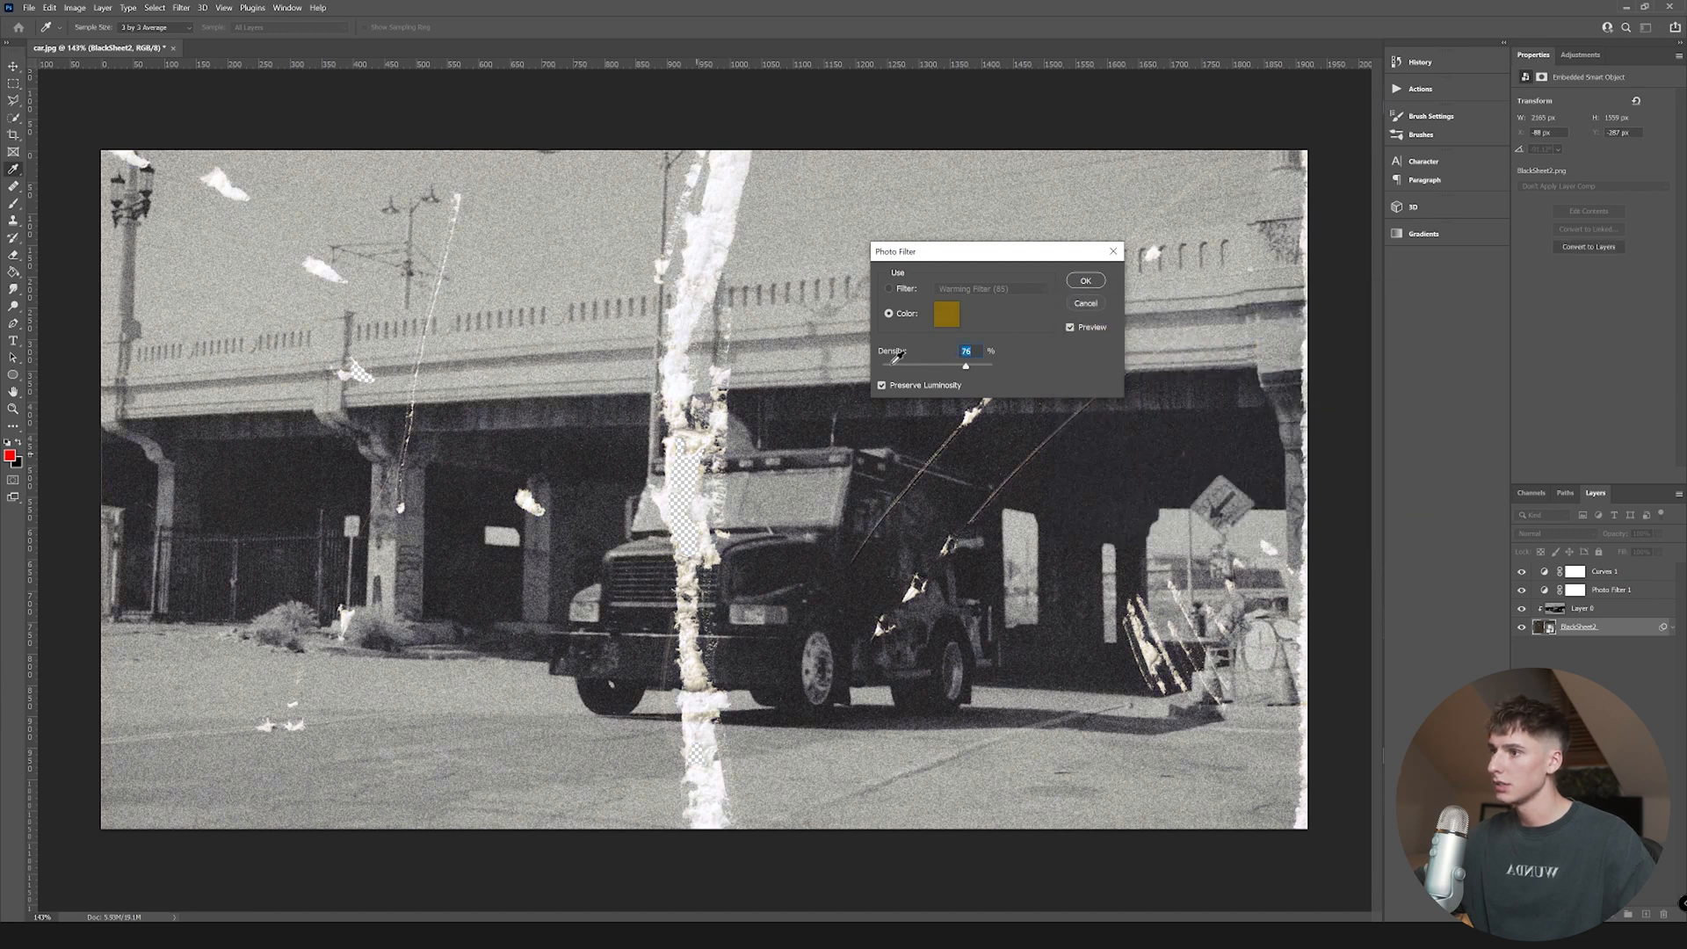
click(1088, 280)
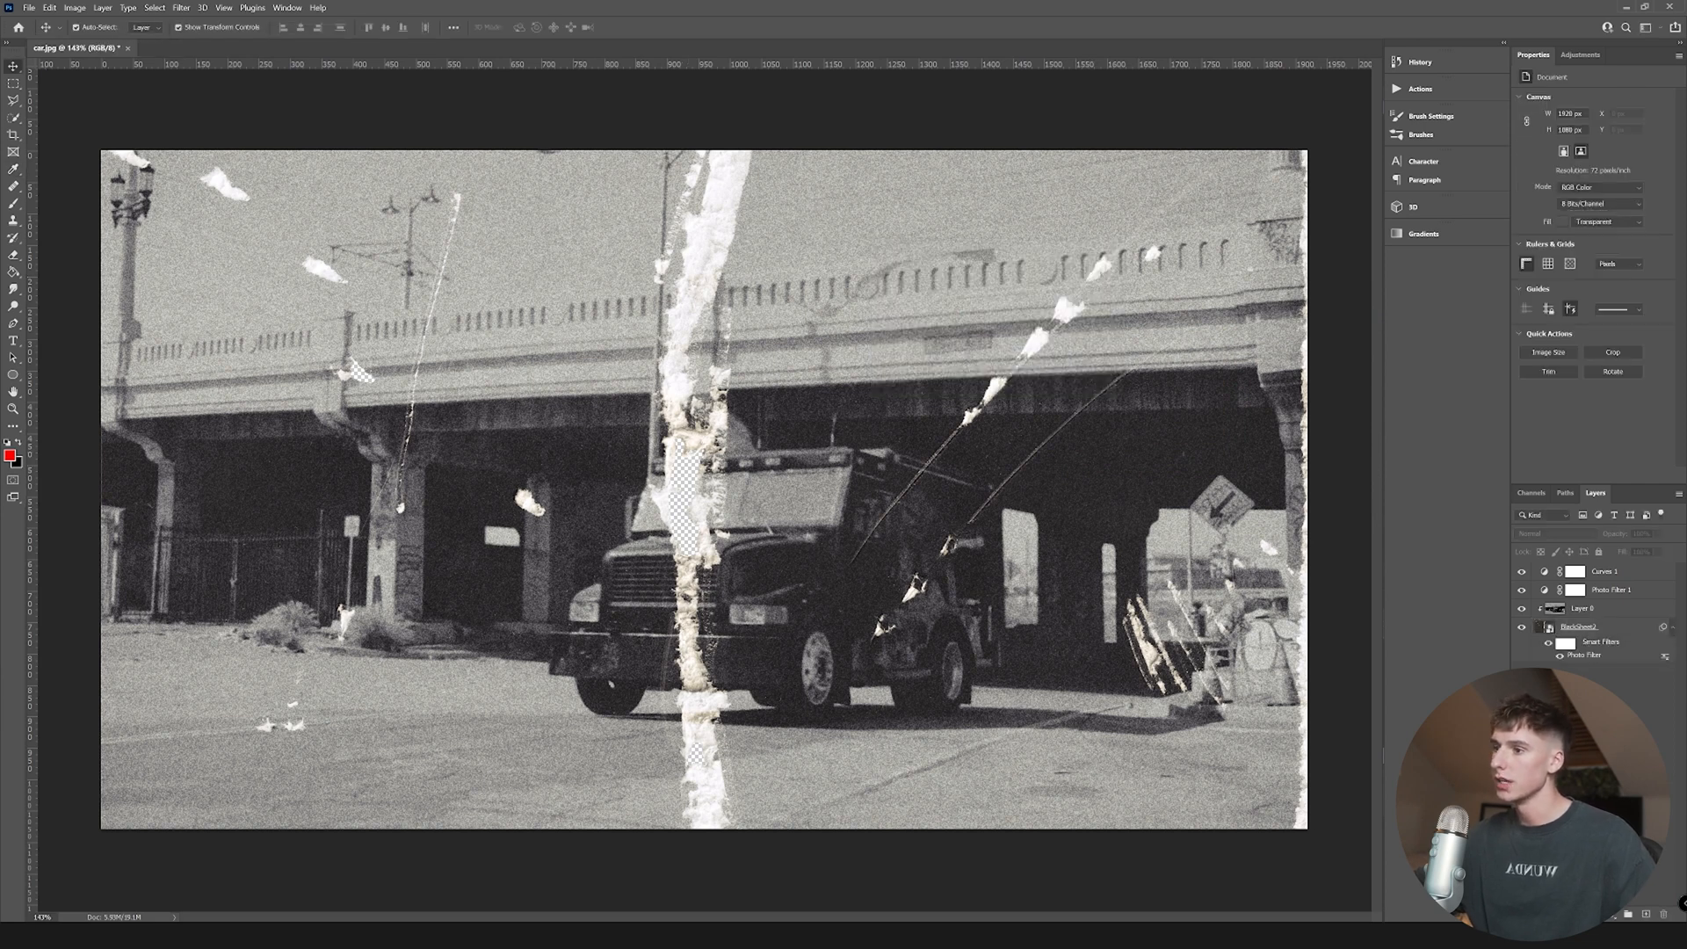
- Add a new empty layer directly above the truck layer, beneath the Photo Filter and Curves adjustments
key(ctrl+0)
click(1646, 914)
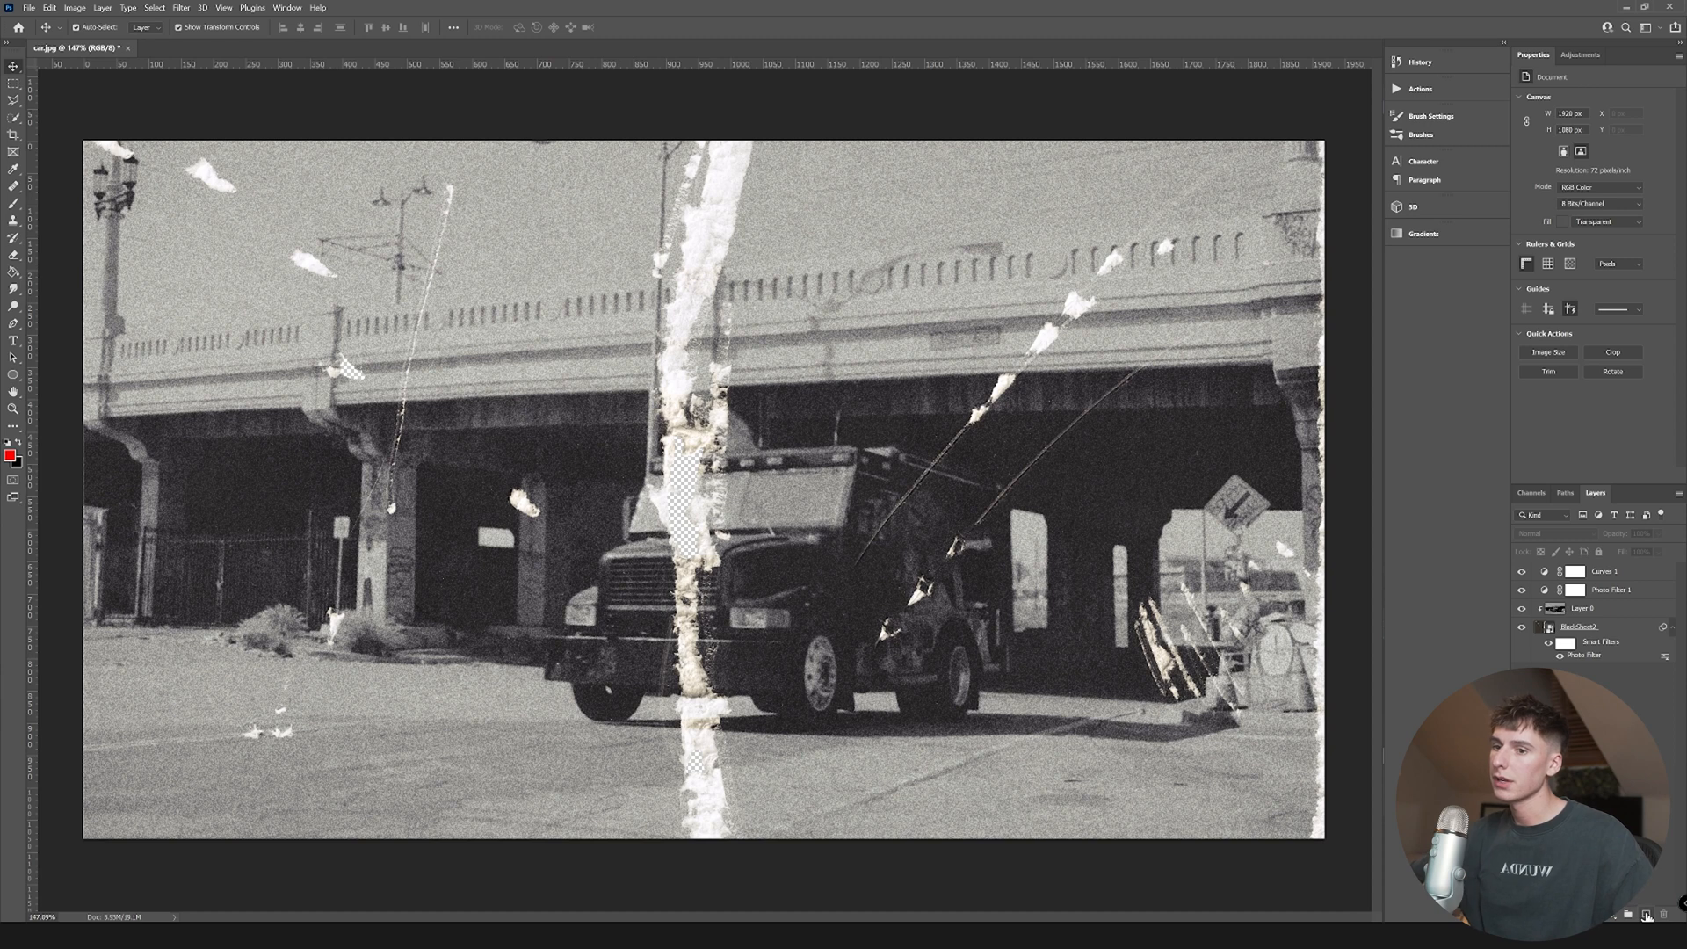
drag(1591, 572, 1594, 621)
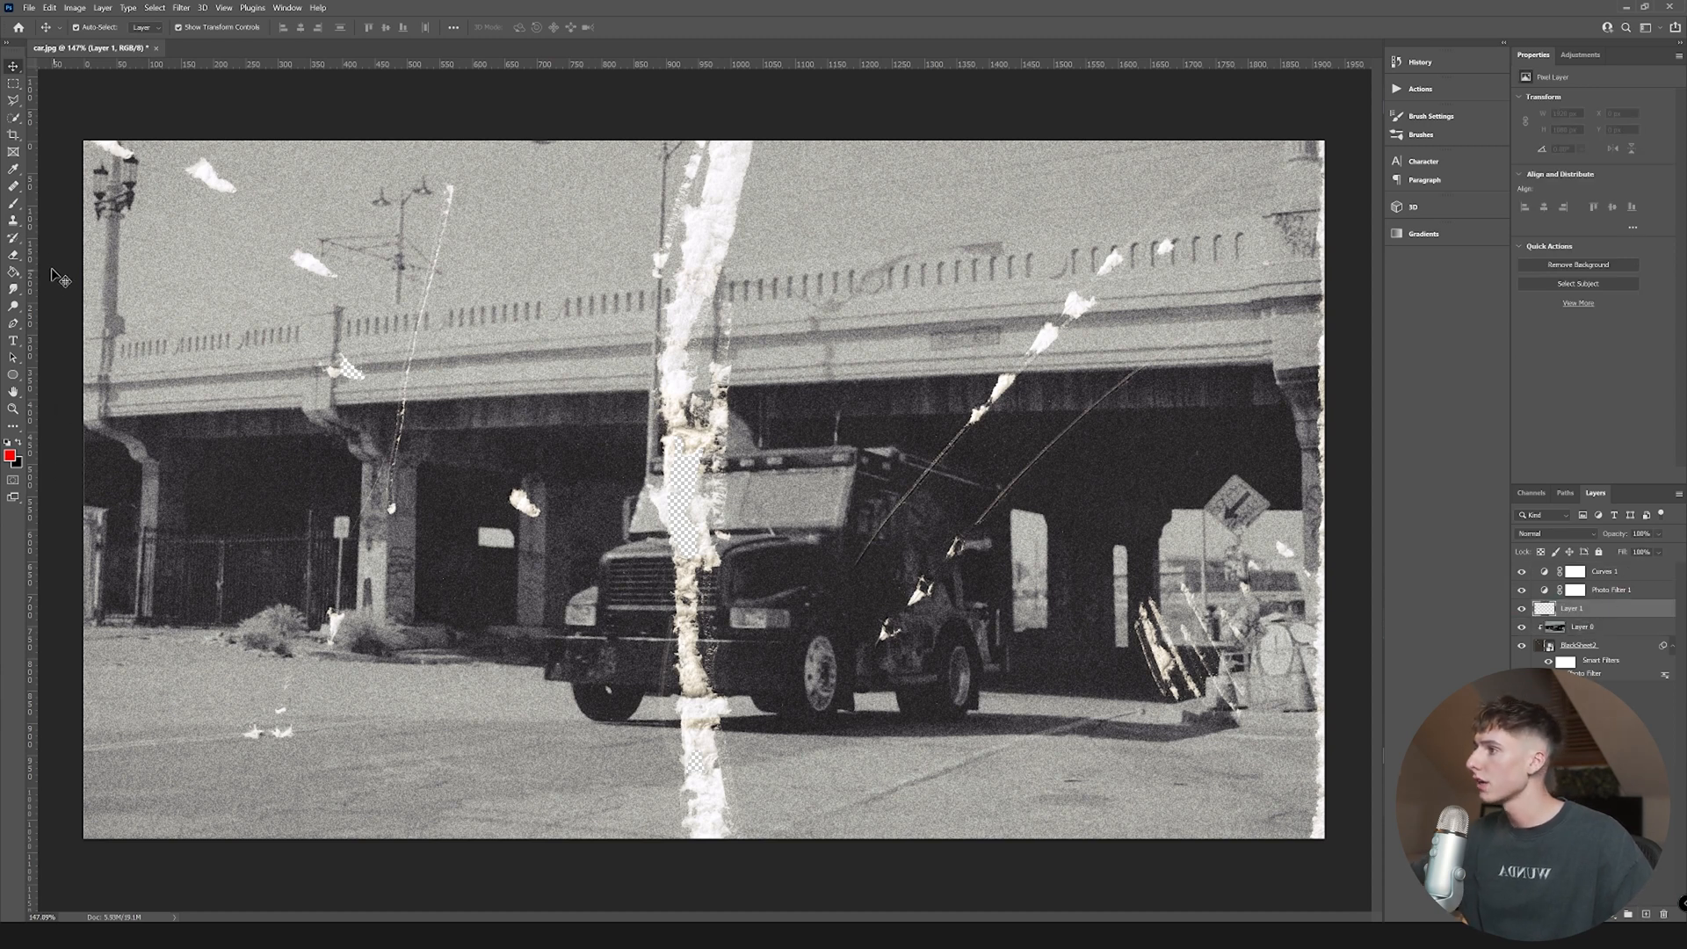
- Try a bristle brush from the megapack's Real Oils set on the new layer
click(13, 203)
click(96, 29)
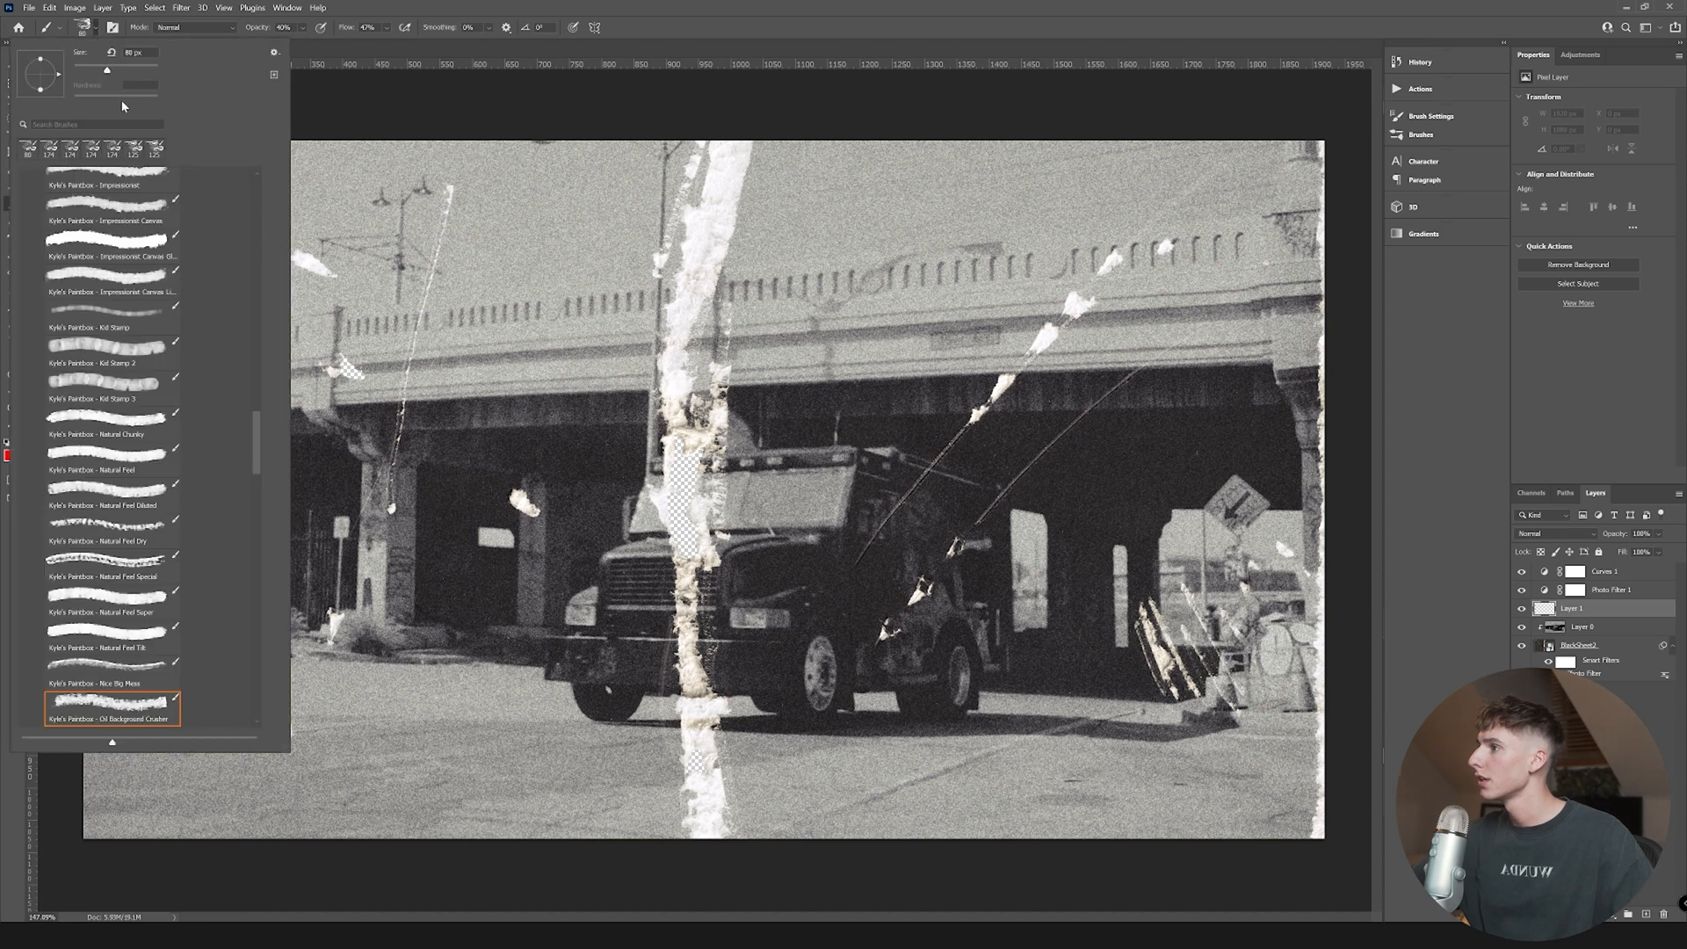
drag(254, 463, 251, 214)
click(37, 370)
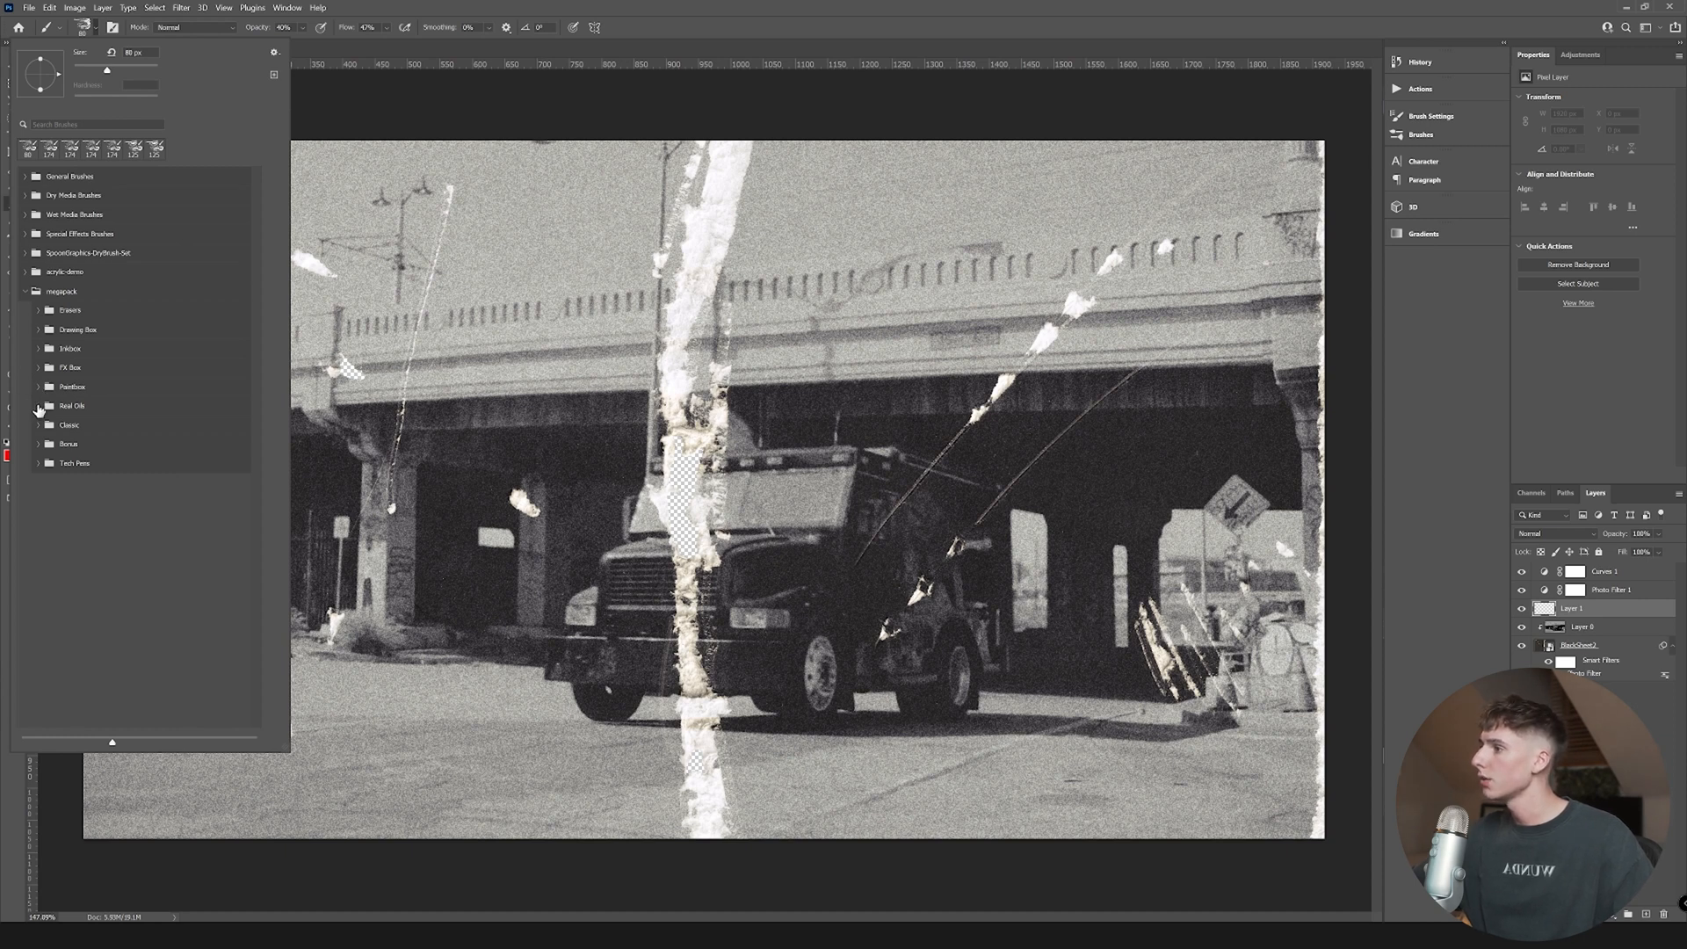
click(39, 406)
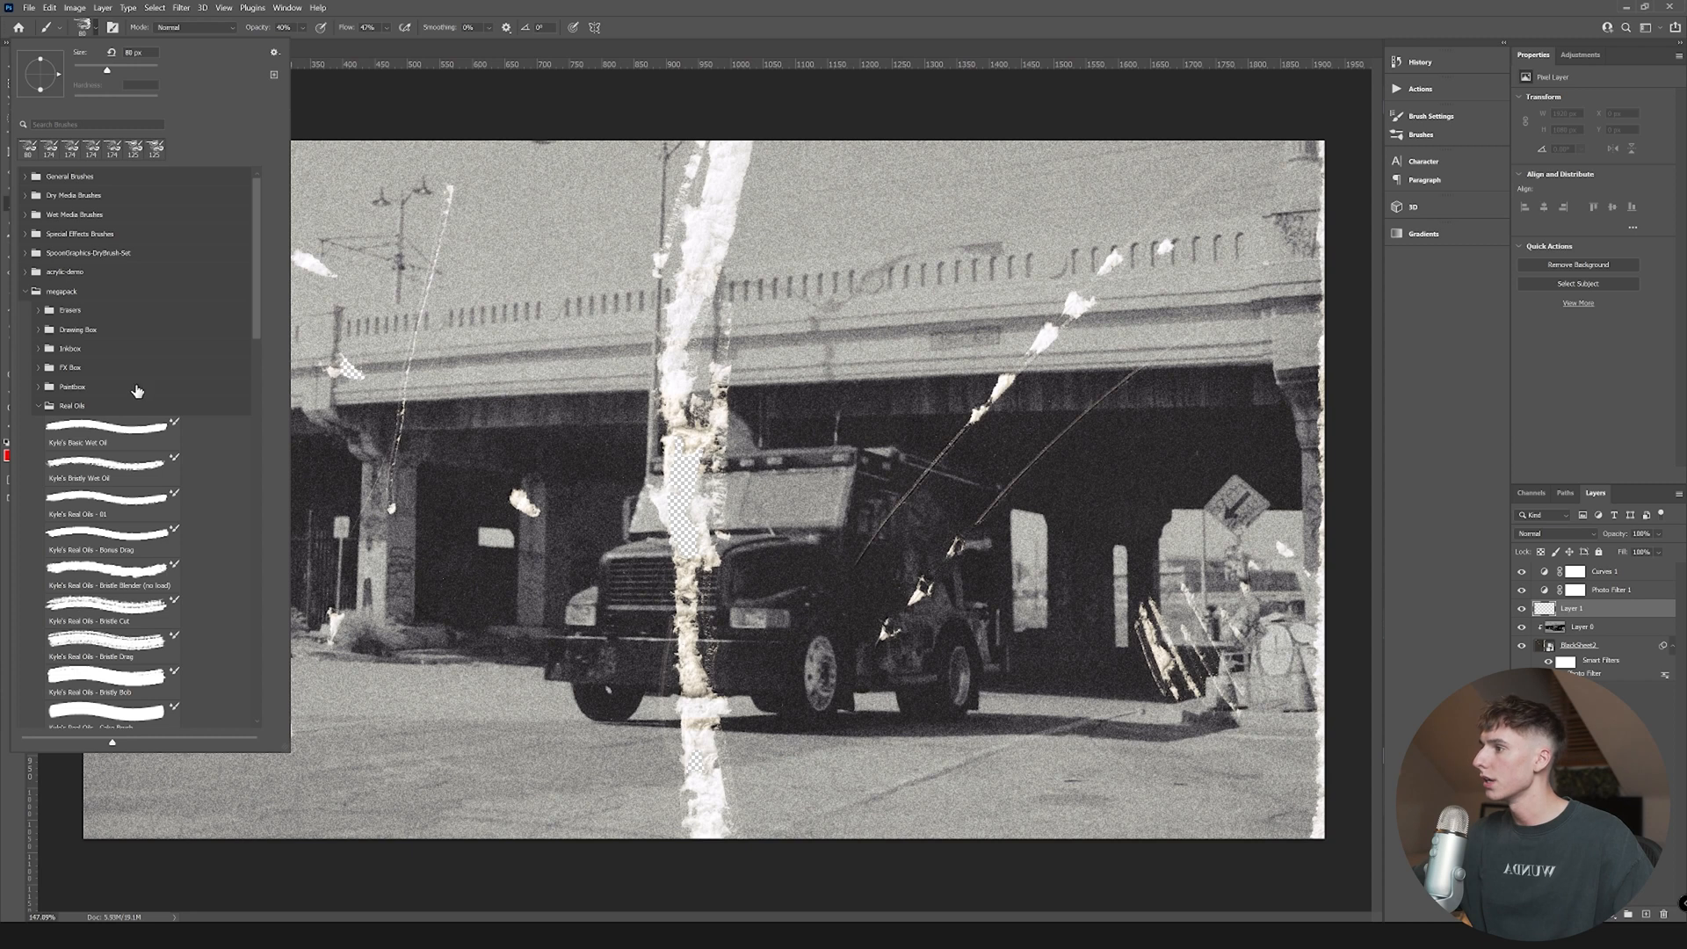
click(103, 564)
click(538, 452)
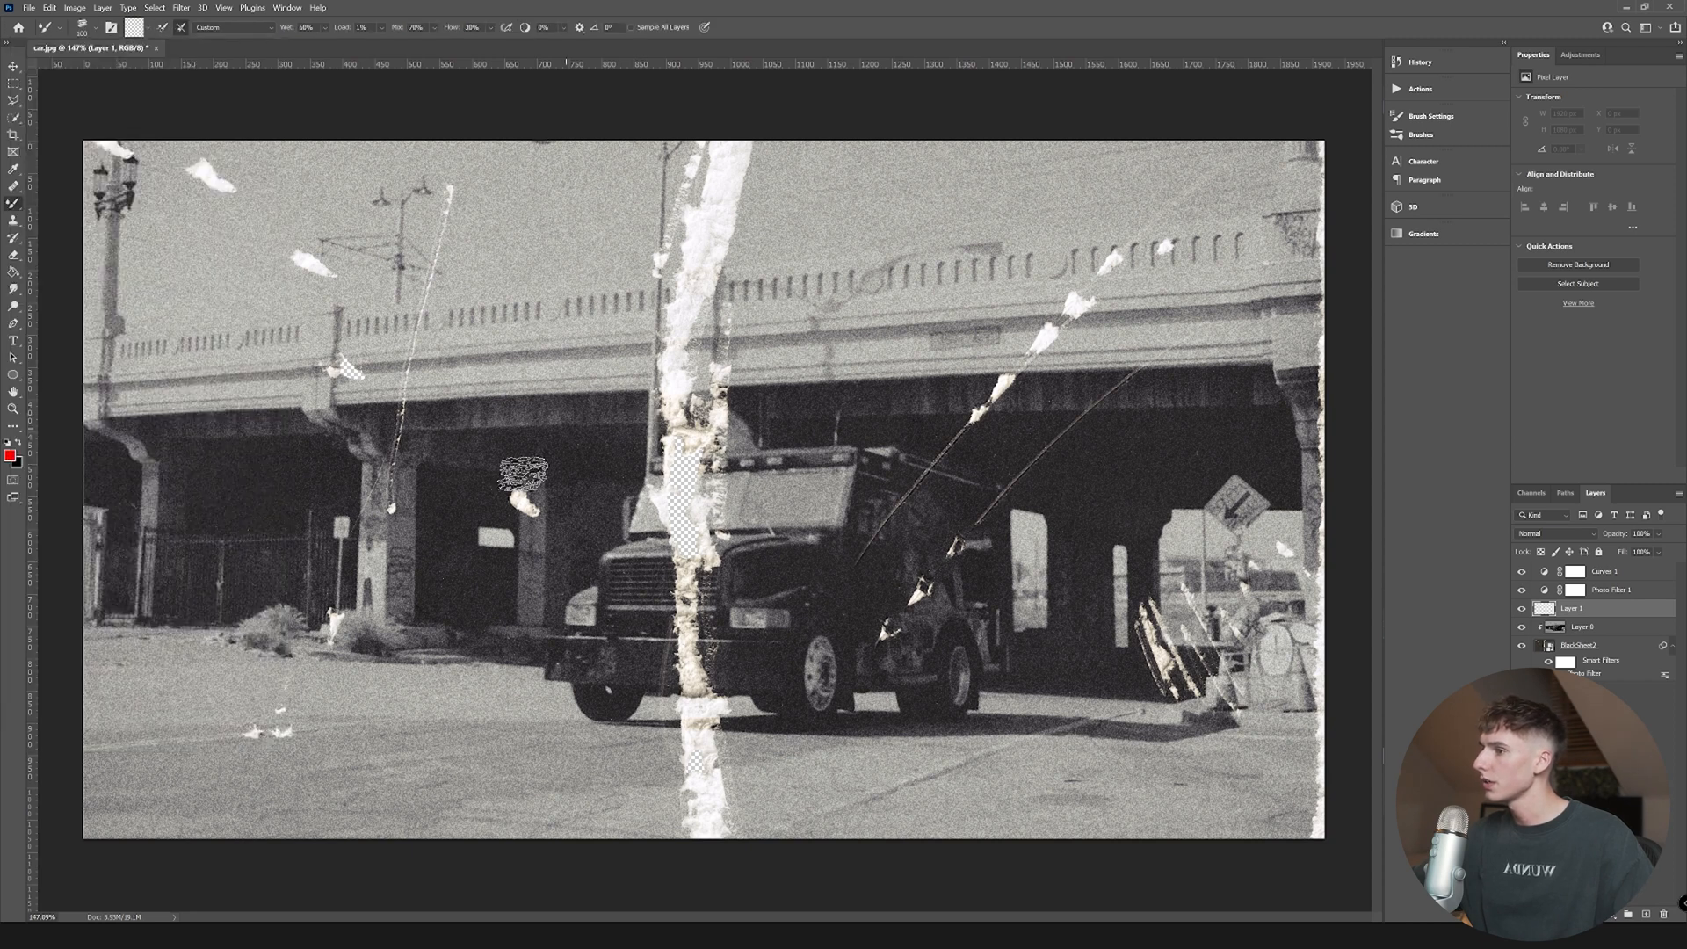
- Choose a Kyle's Paintbox brush from the megapack set, test it with a short stroke and undo that stroke
click(88, 27)
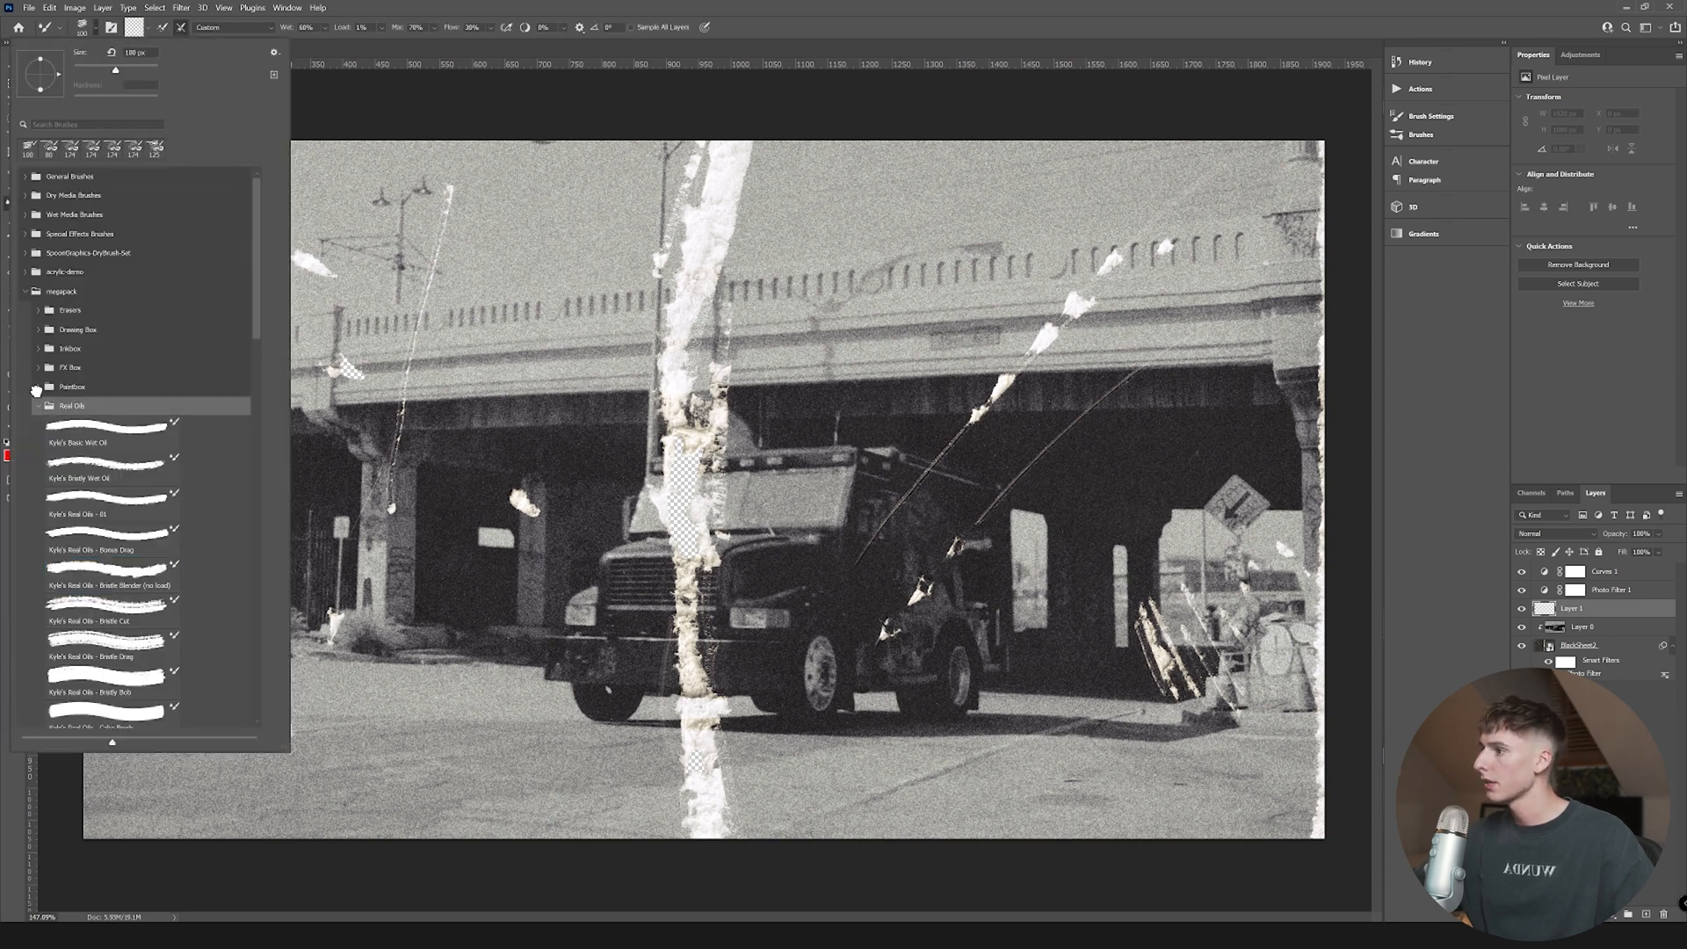
click(37, 386)
scroll(160, 486, down, 2)
scroll(150, 506, down, 6)
click(137, 524)
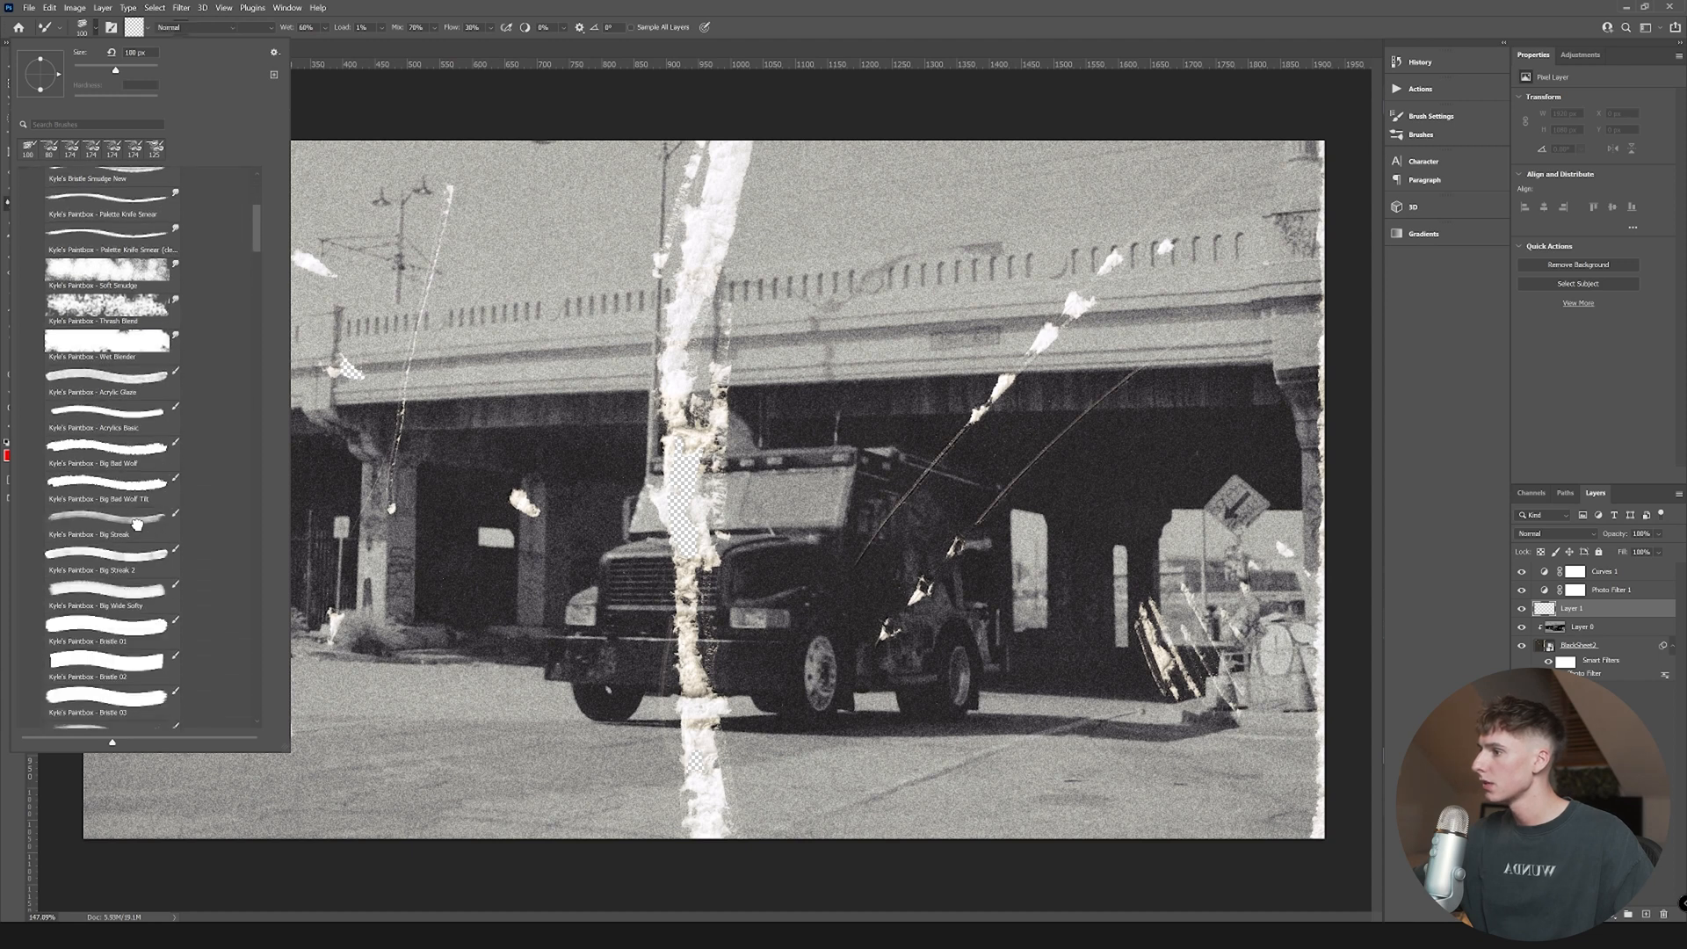
drag(501, 466, 559, 460)
key(ctrl+z)
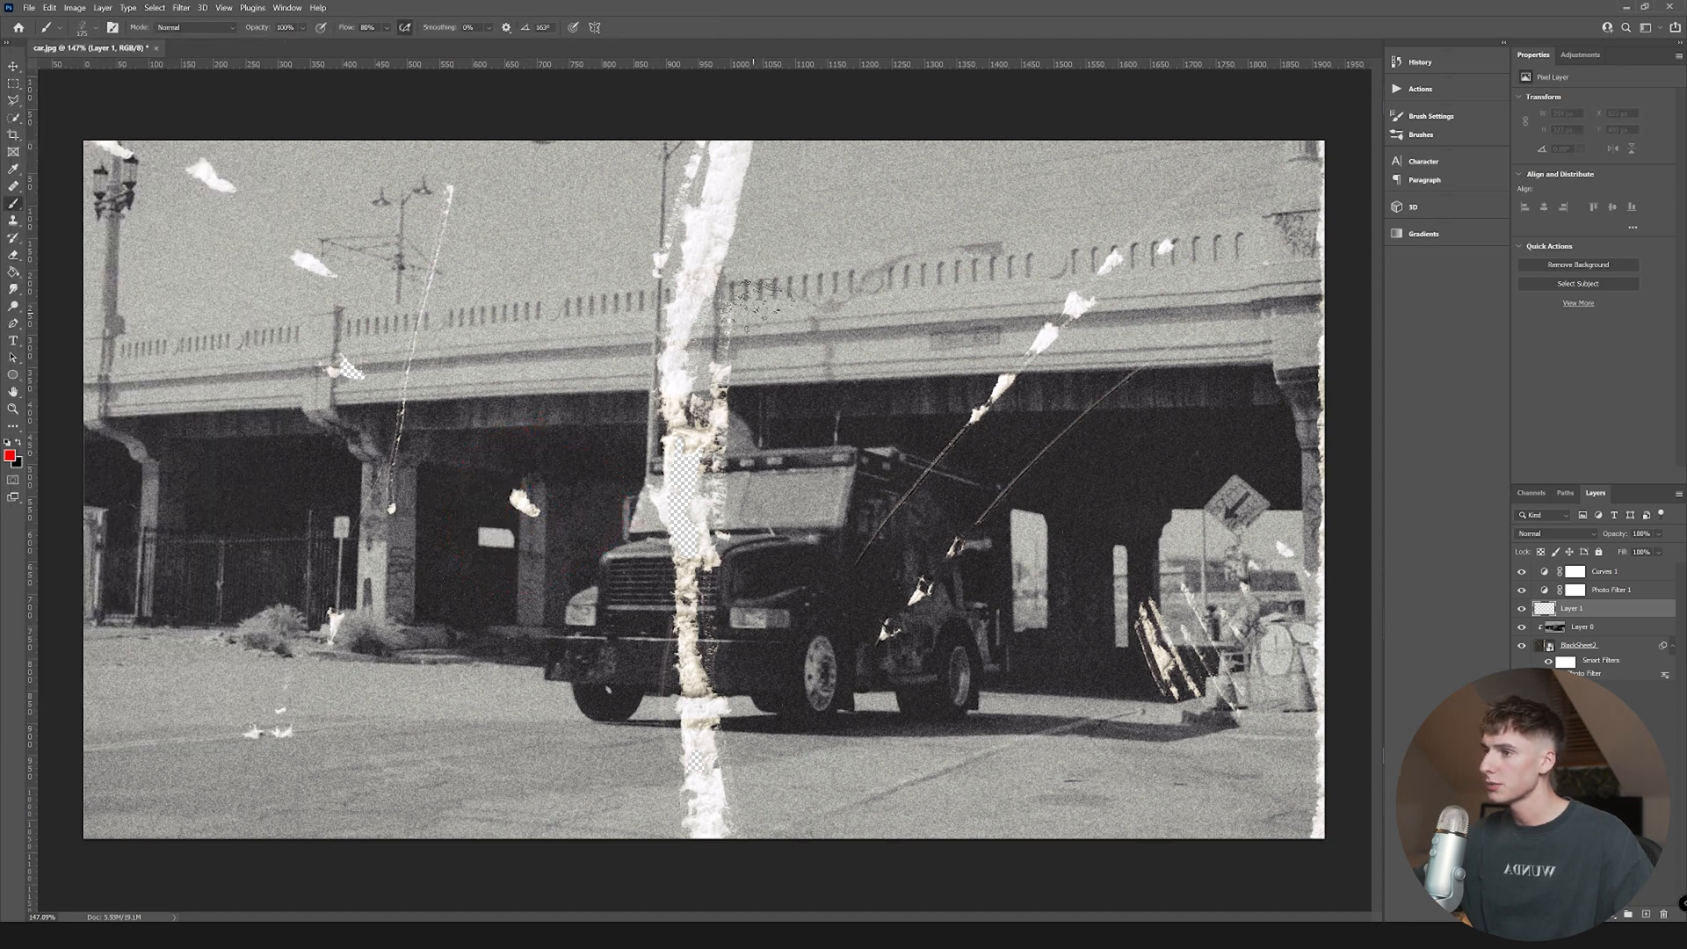
- Set the brush flow to 47% and its opacity to 74%
click(387, 28)
click(386, 45)
click(303, 27)
drag(329, 42, 291, 50)
- Set the foreground colour to dark red #af0101
click(10, 455)
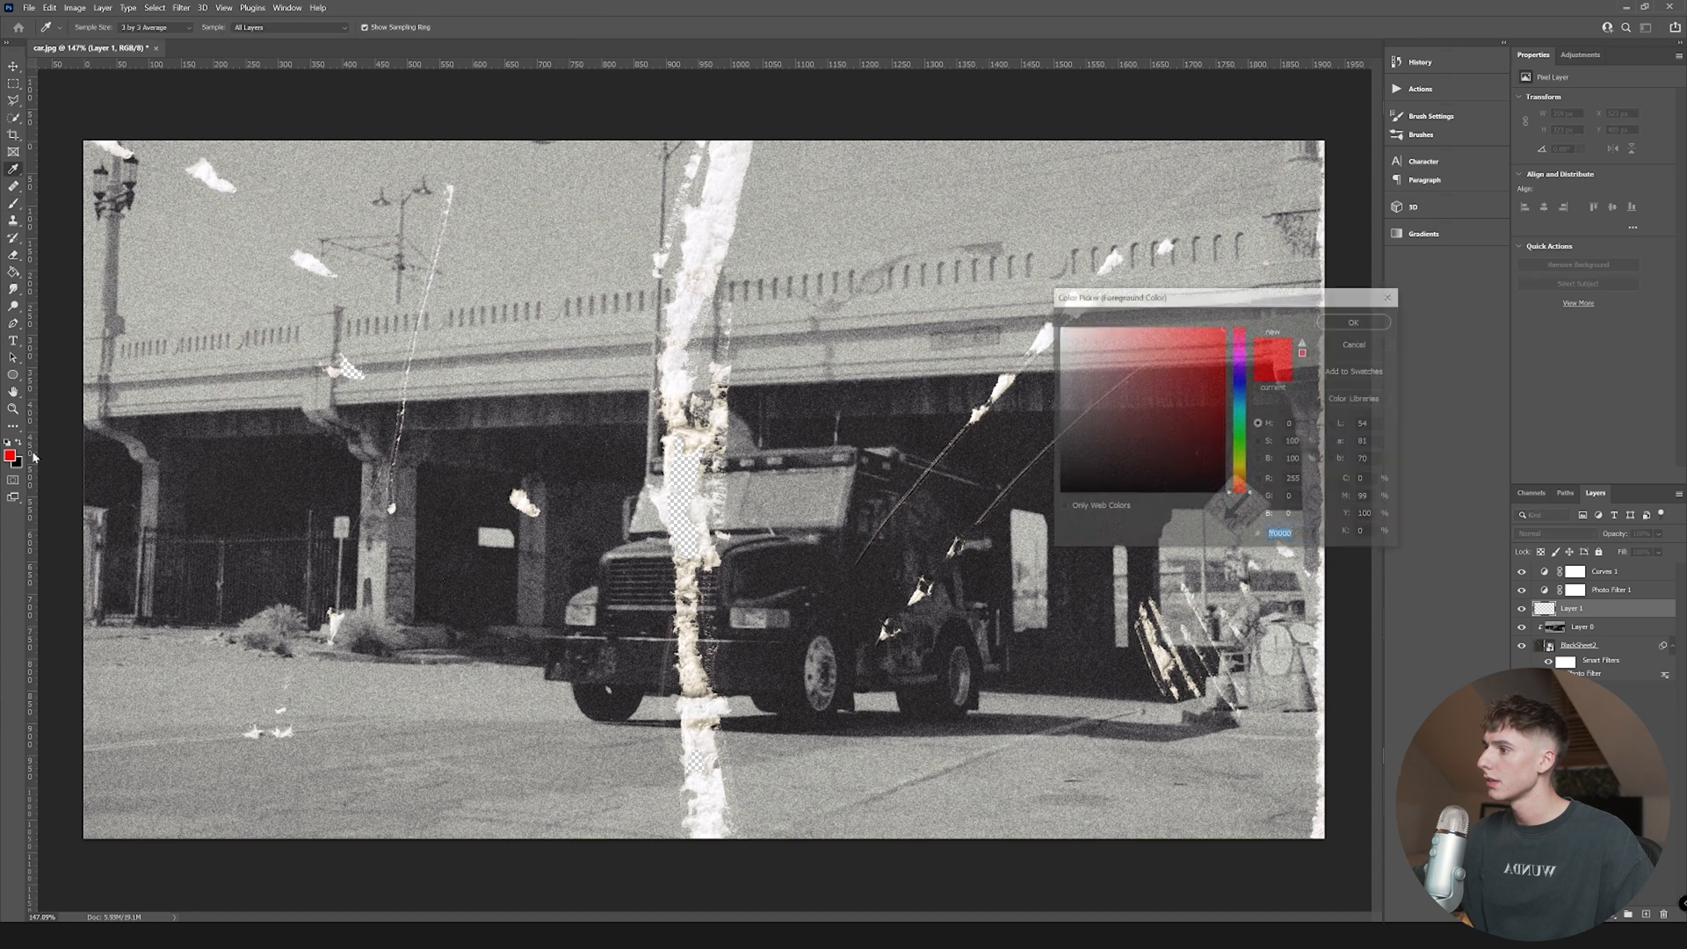
drag(1211, 359, 1225, 378)
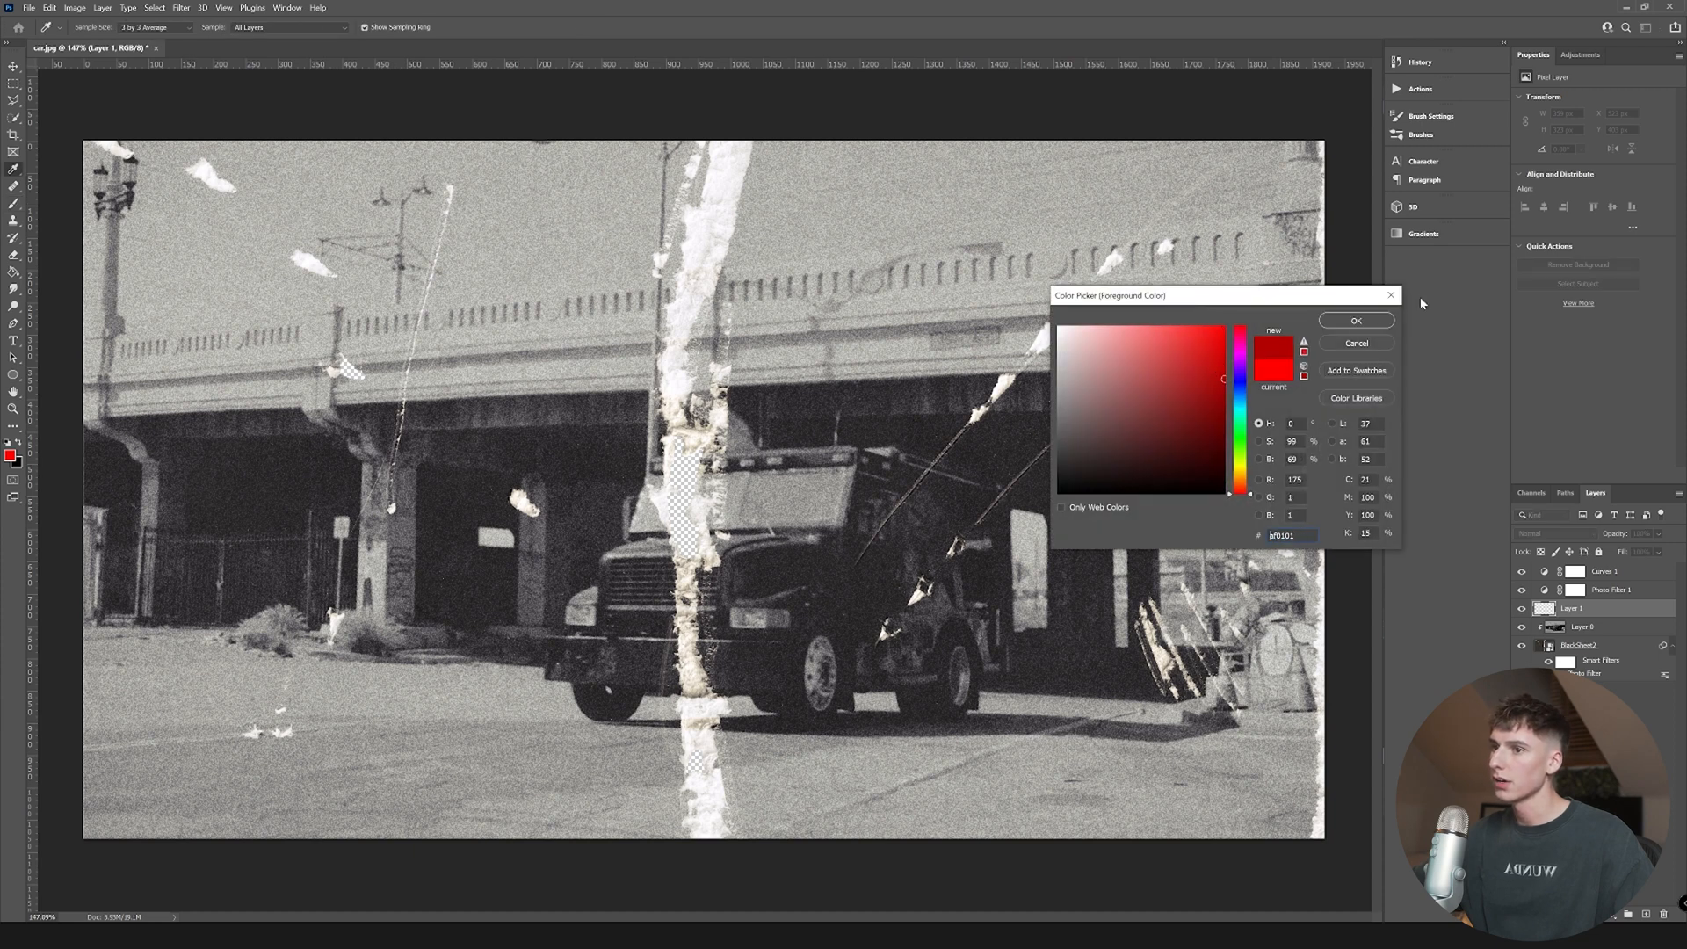
click(1370, 321)
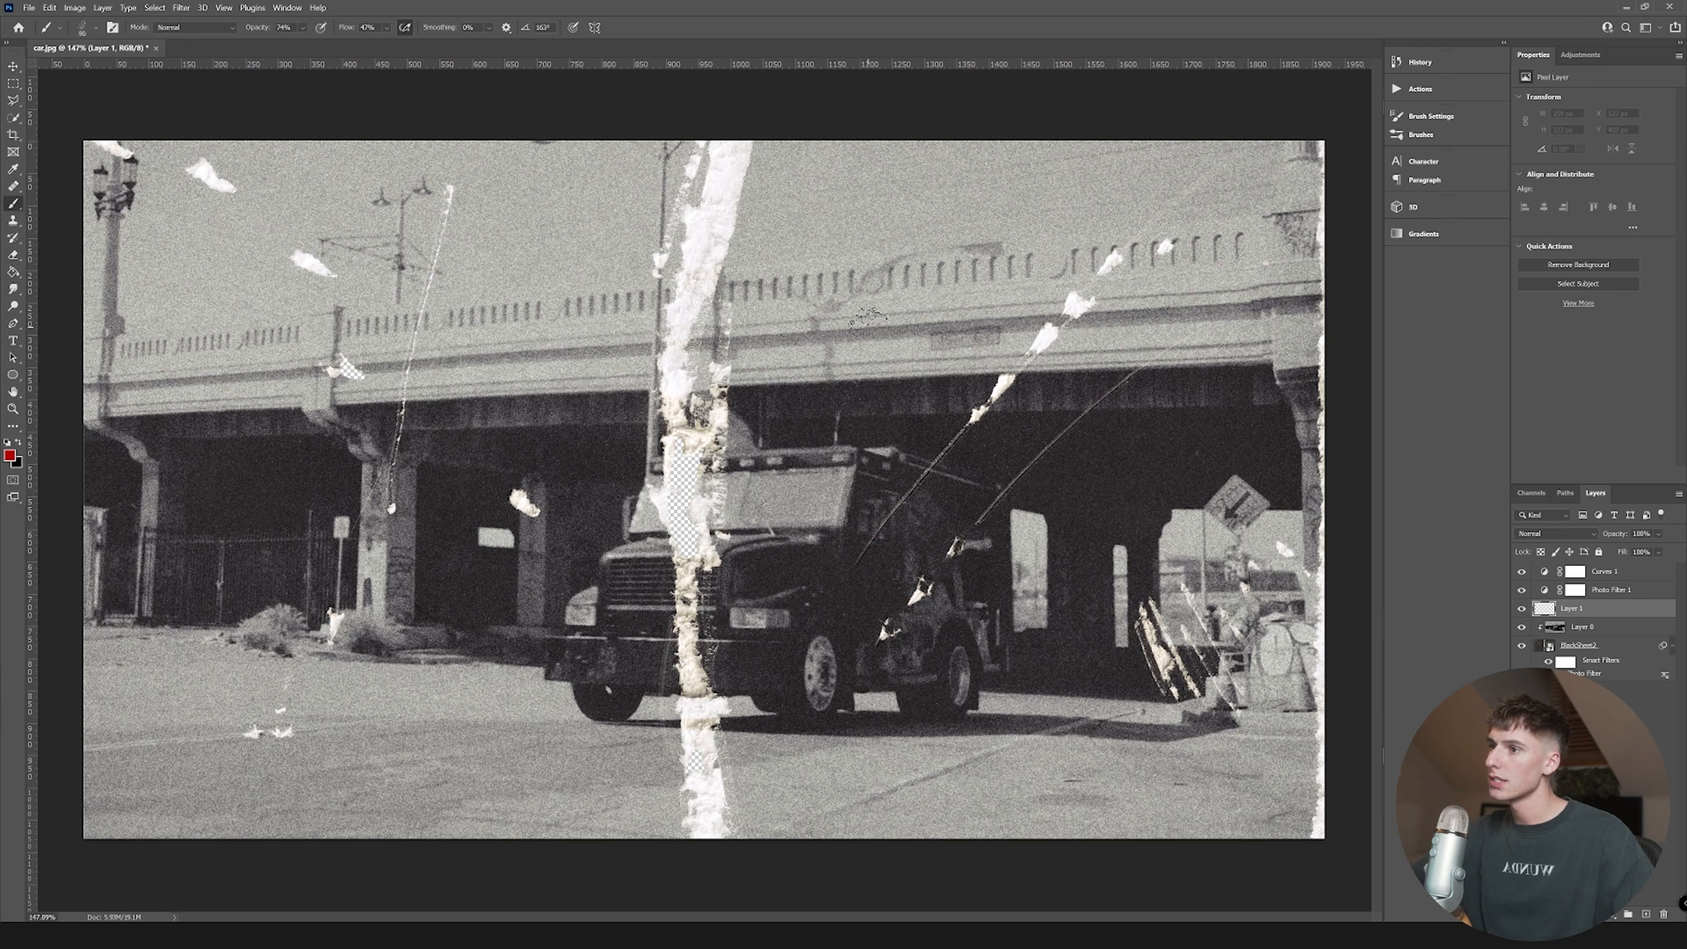
- Set the brush smoothing to 10% and paint a red circle around the truck on the new layer
click(88, 27)
click(518, 82)
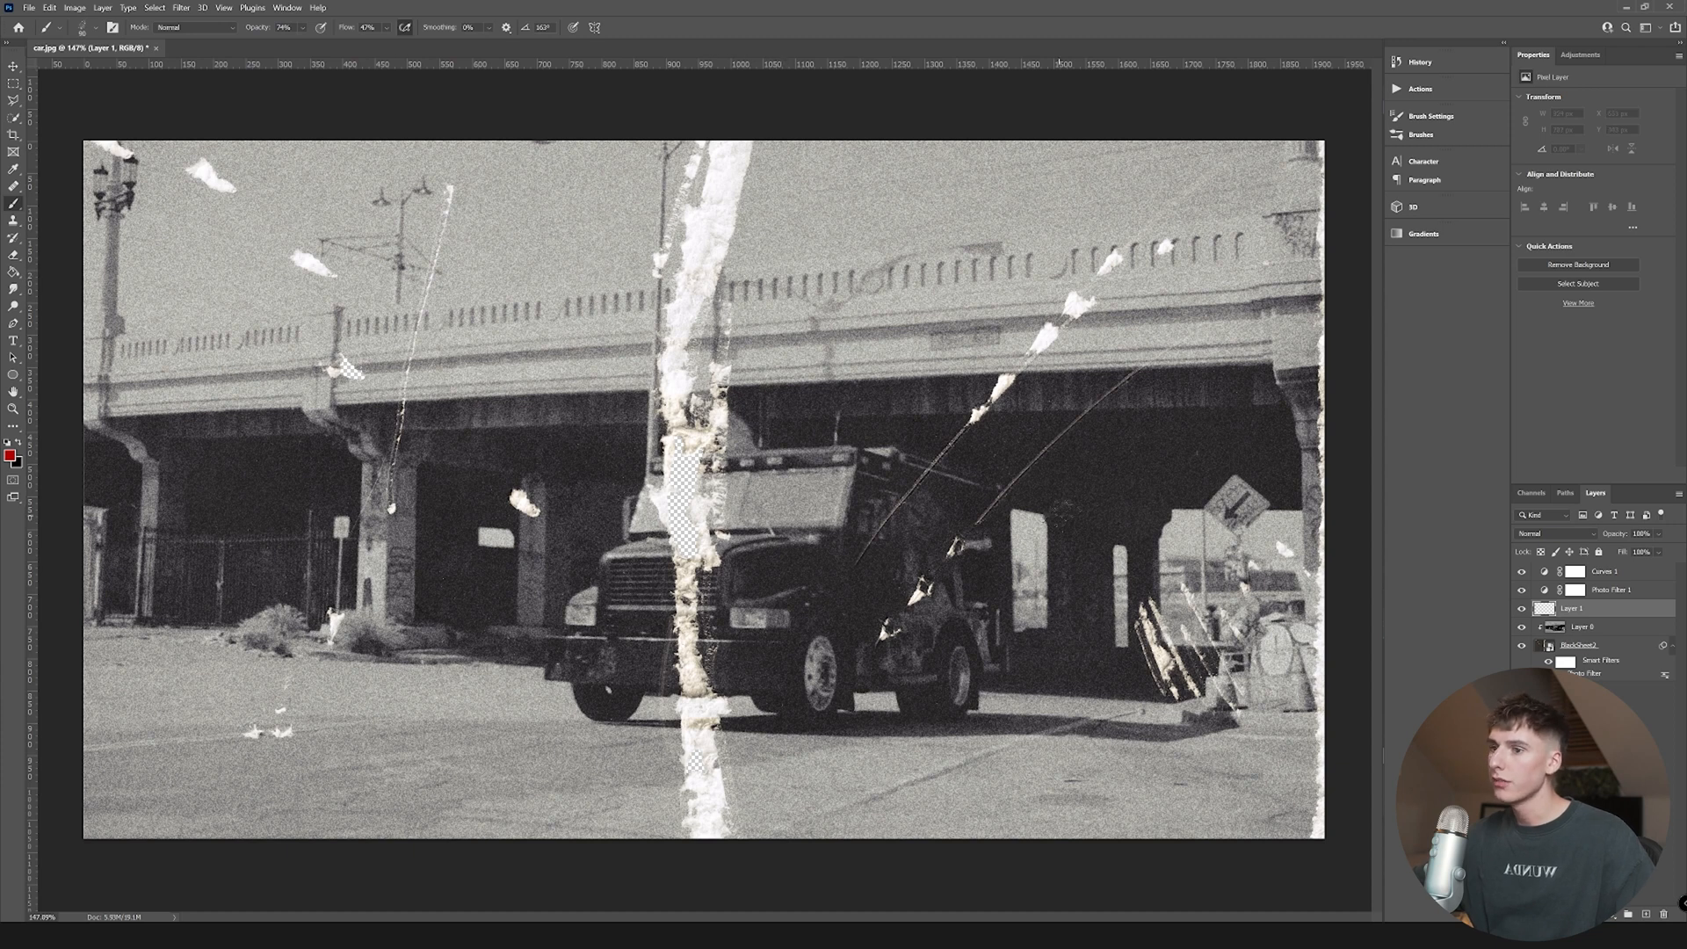
drag(716, 158, 646, 616)
click(489, 28)
drag(481, 42, 488, 48)
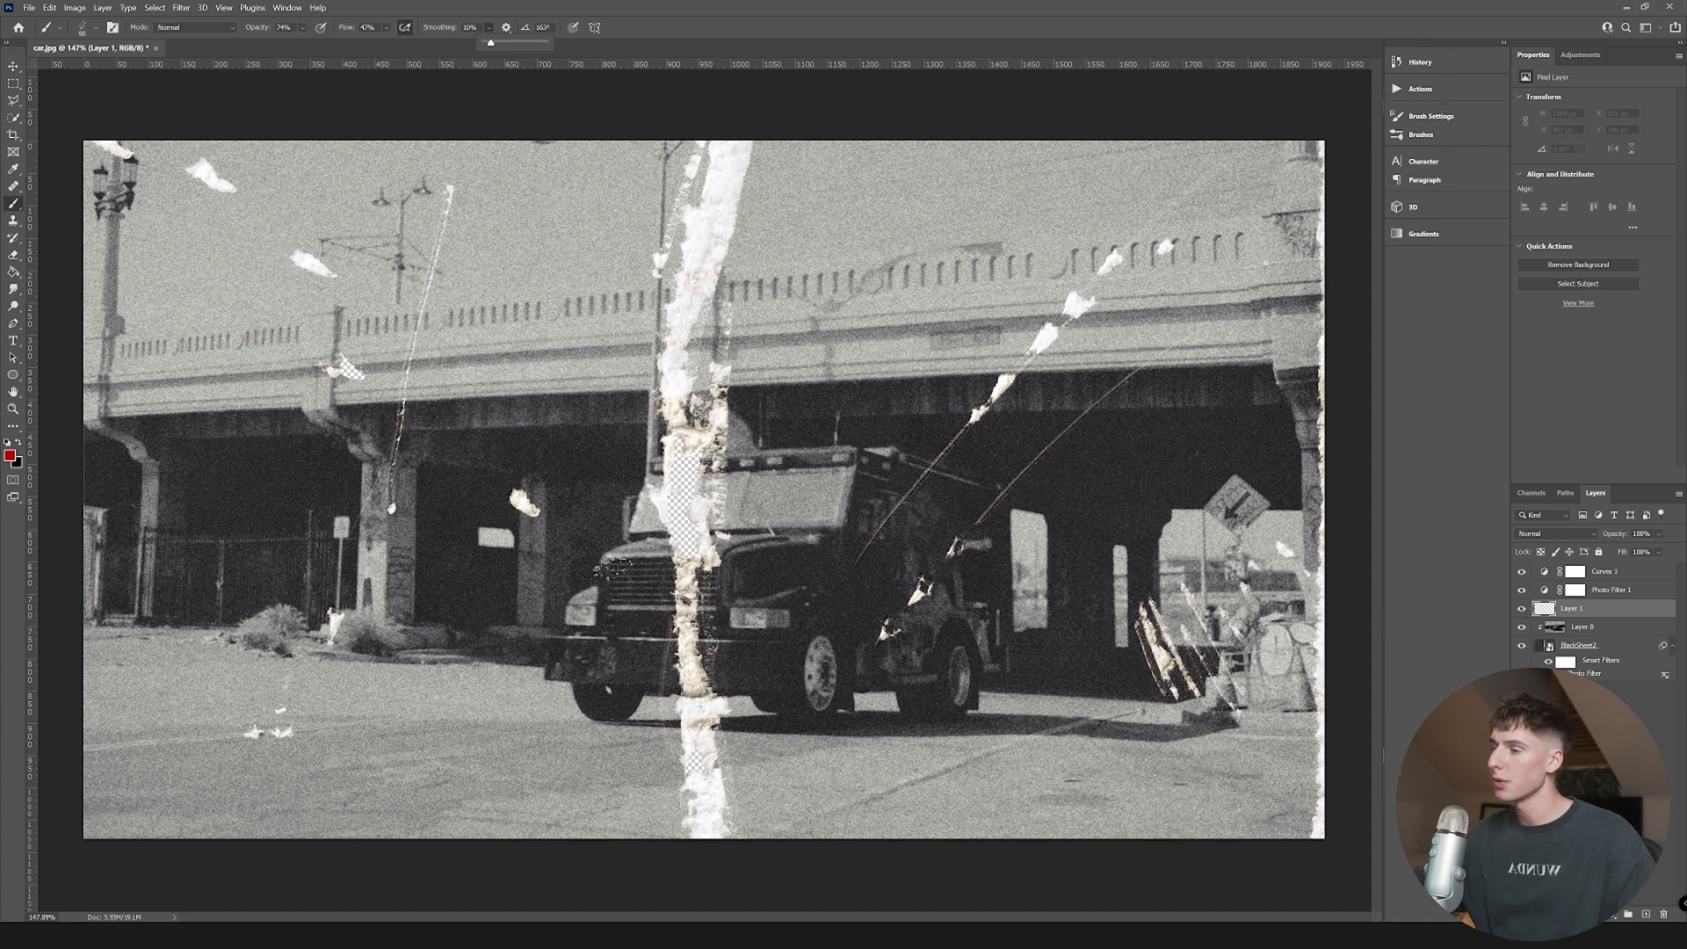
mouse_move(685, 374)
mouse_down()
mouse_move(648, 681)
mouse_move(897, 707)
mouse_move(976, 446)
mouse_move(716, 374)
mouse_up()
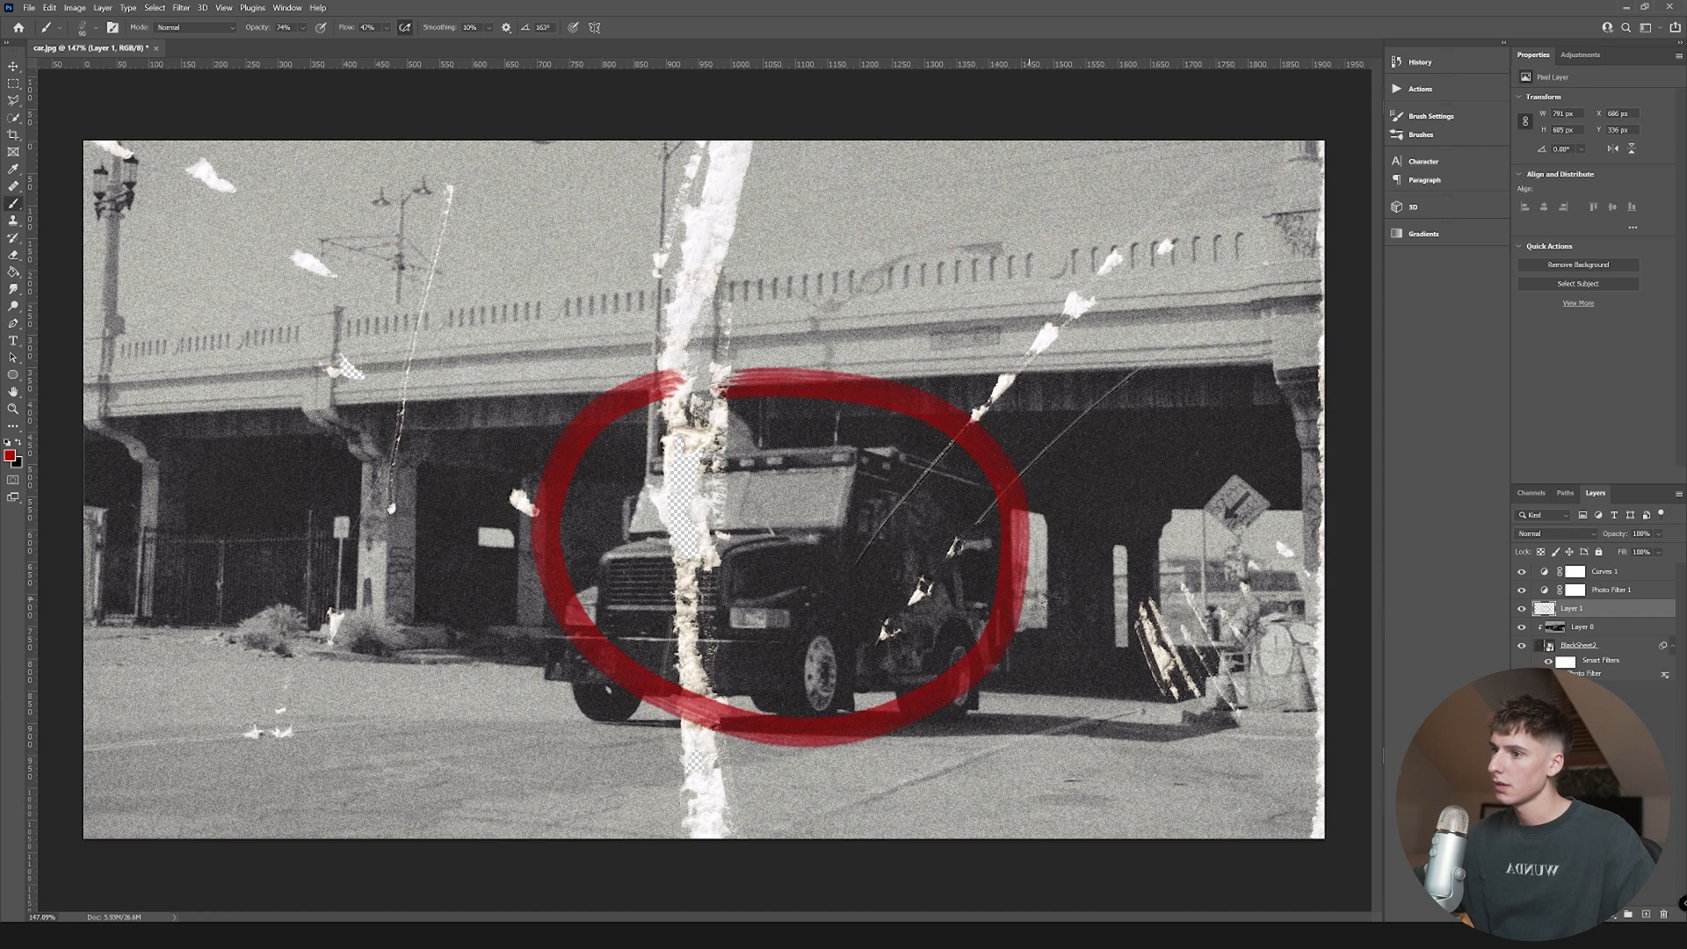
scroll(1019, 626, down, 1)
scroll(974, 660, up, 6)
scroll(973, 659, down, 3)
scroll(971, 661, down, 2)
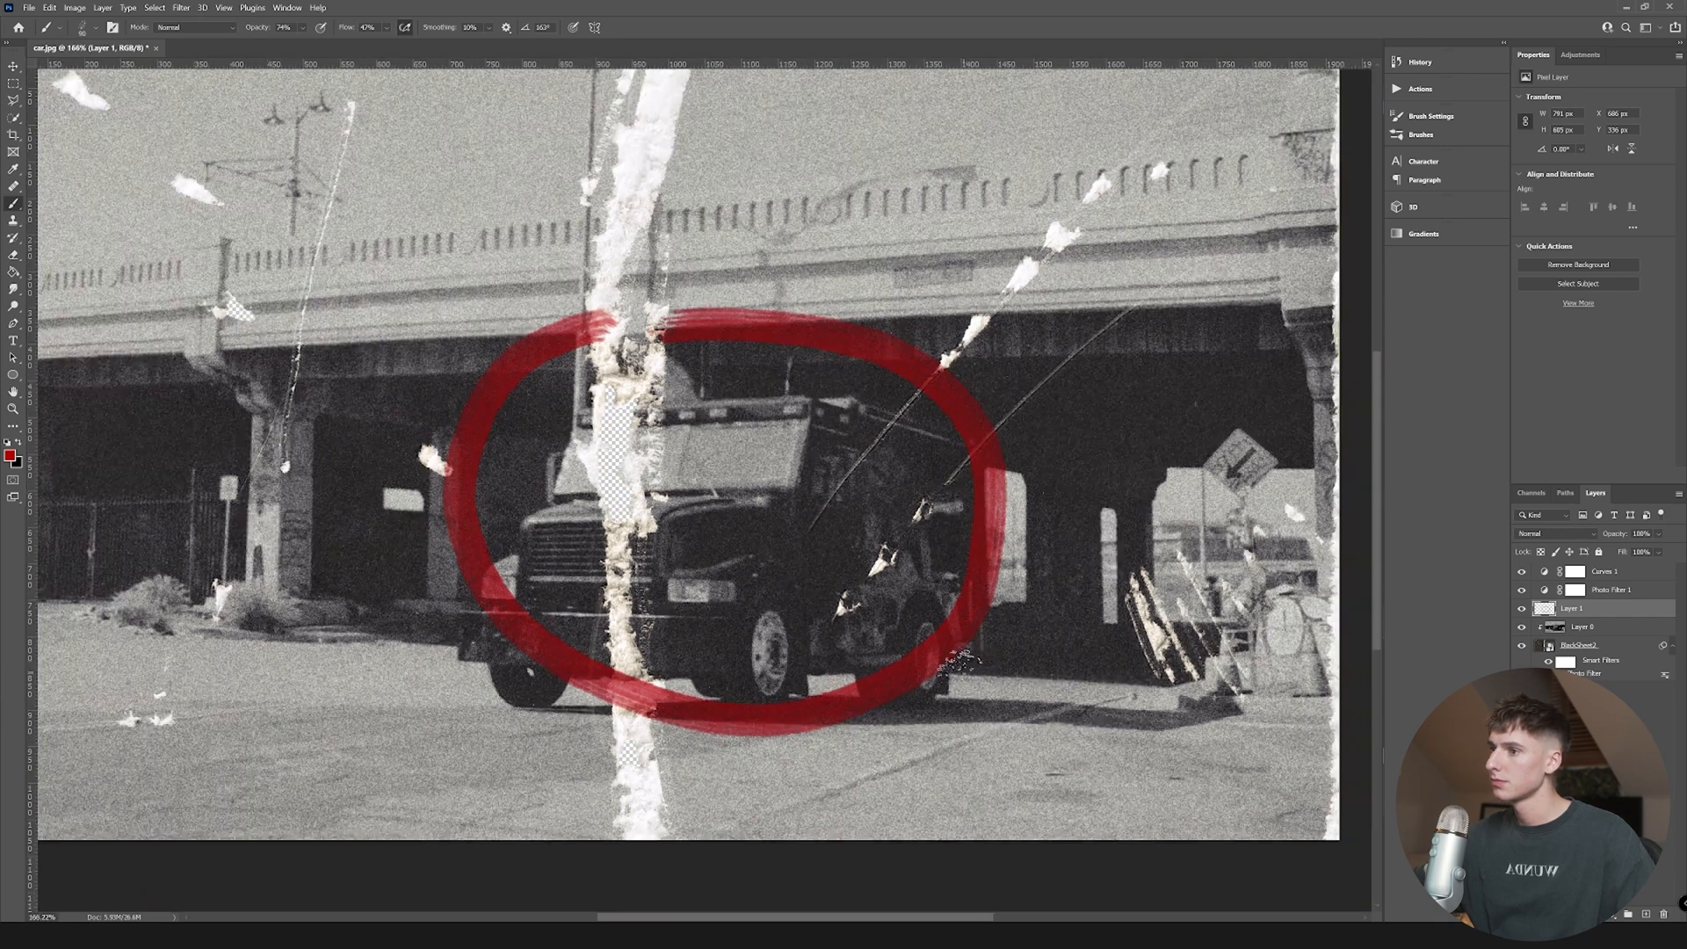
- Save a PNG copy of the image named "car copy" in the Done Tutorial folder
click(28, 8)
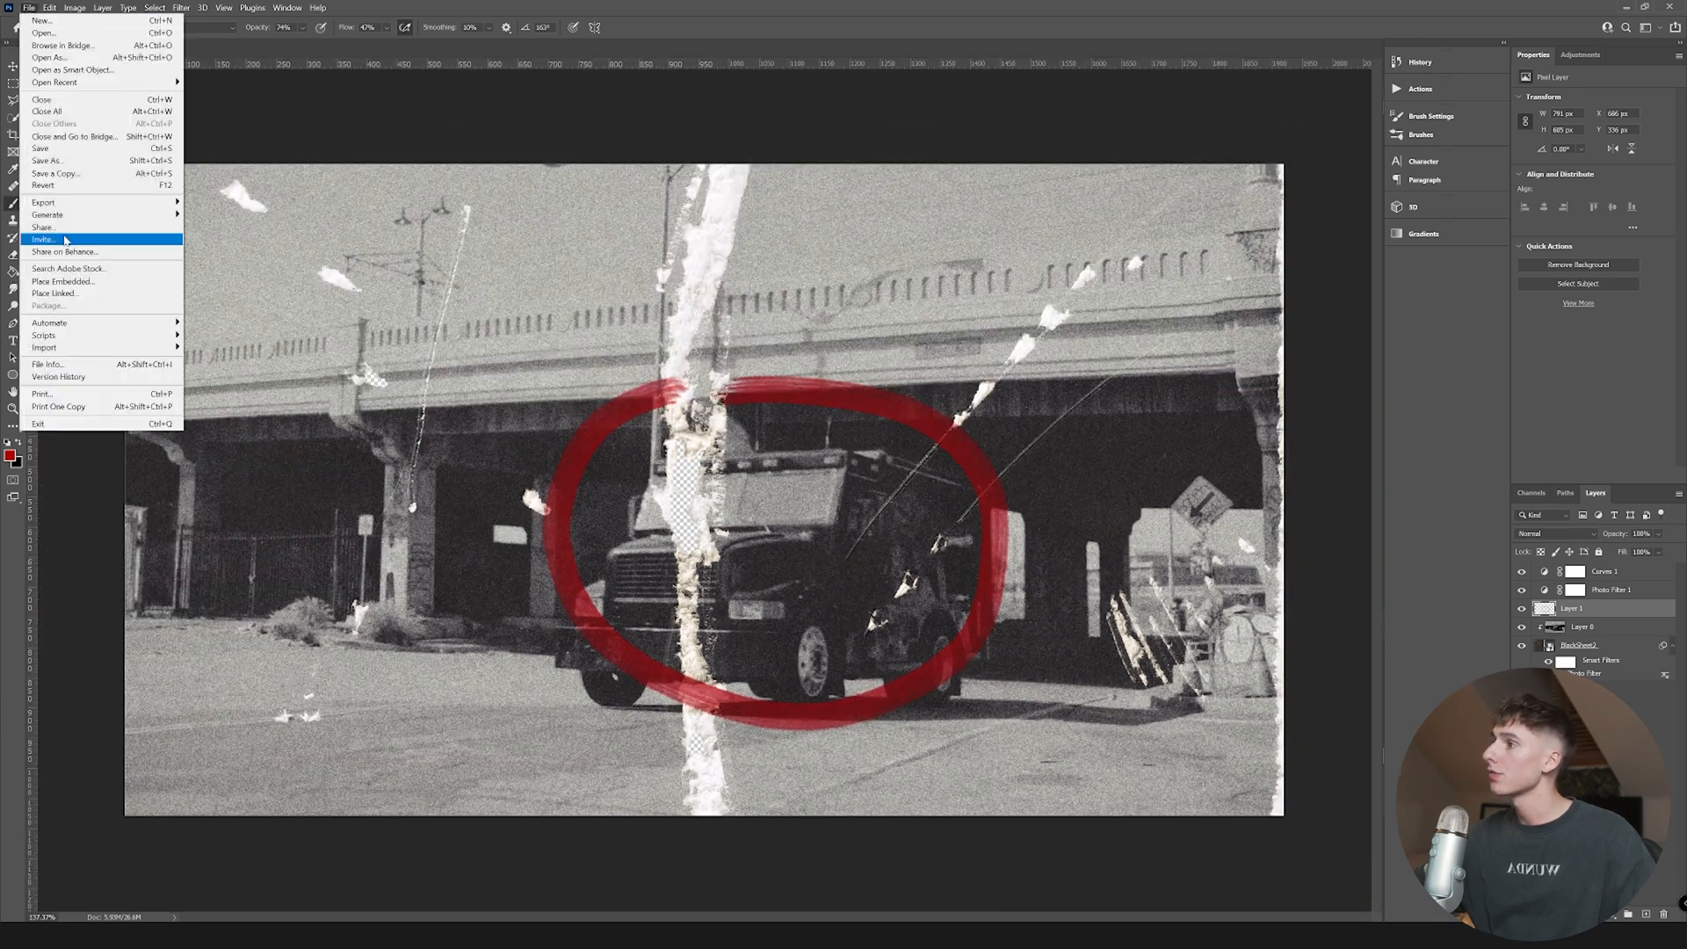
click(66, 178)
click(826, 395)
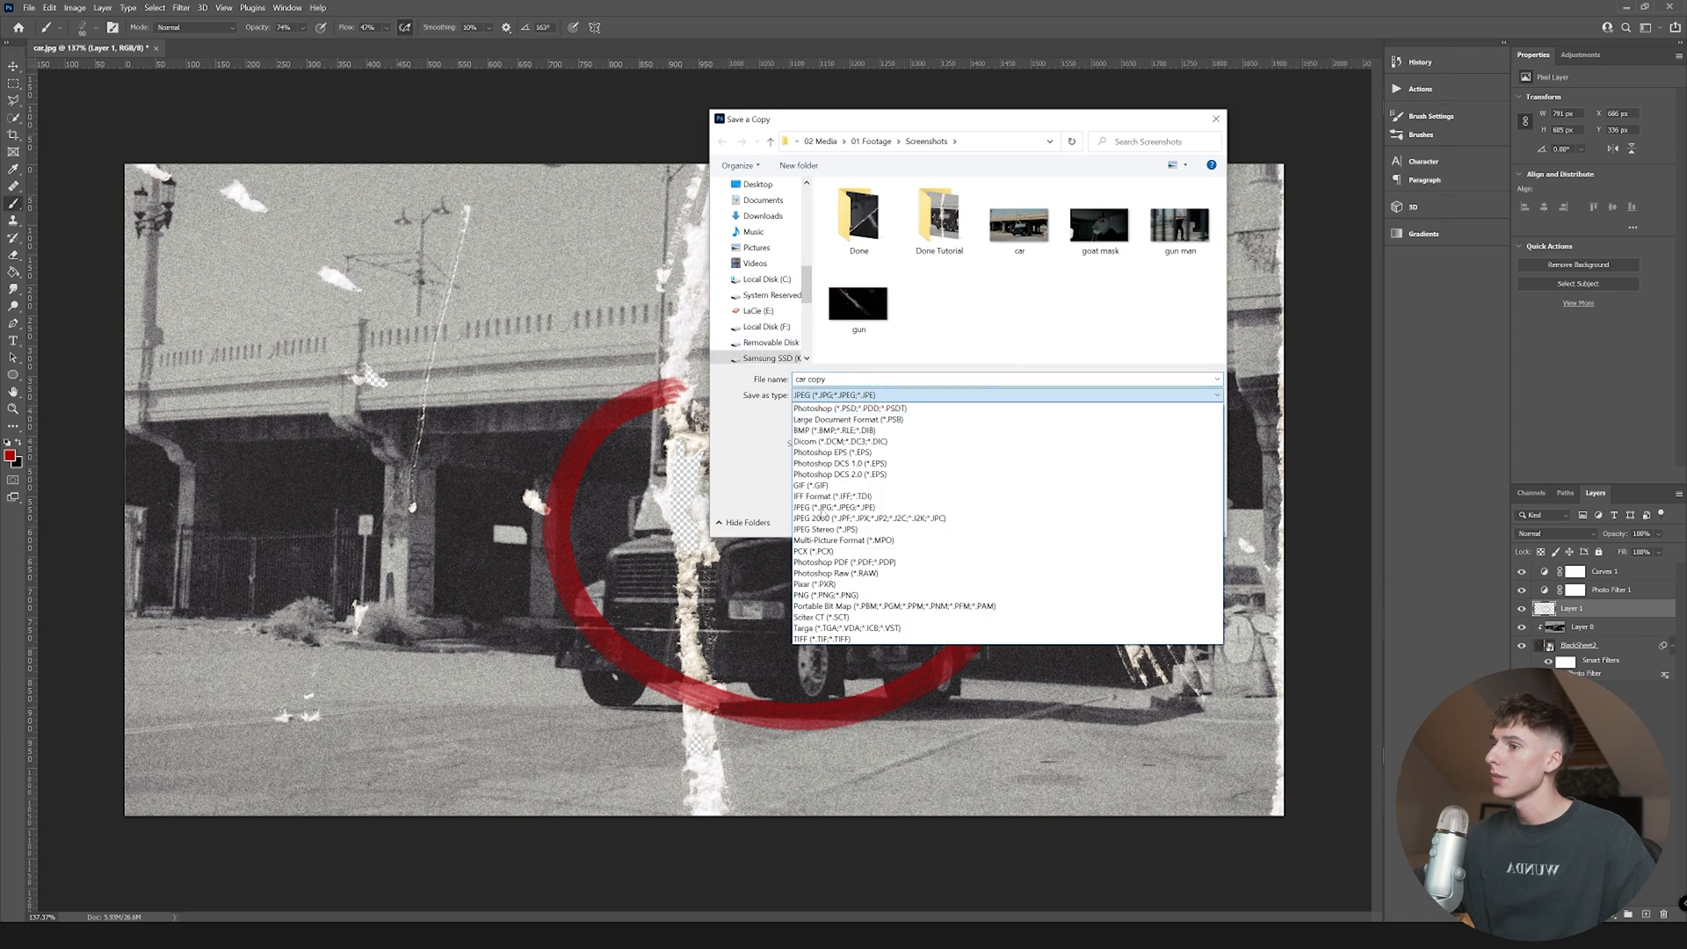
click(813, 596)
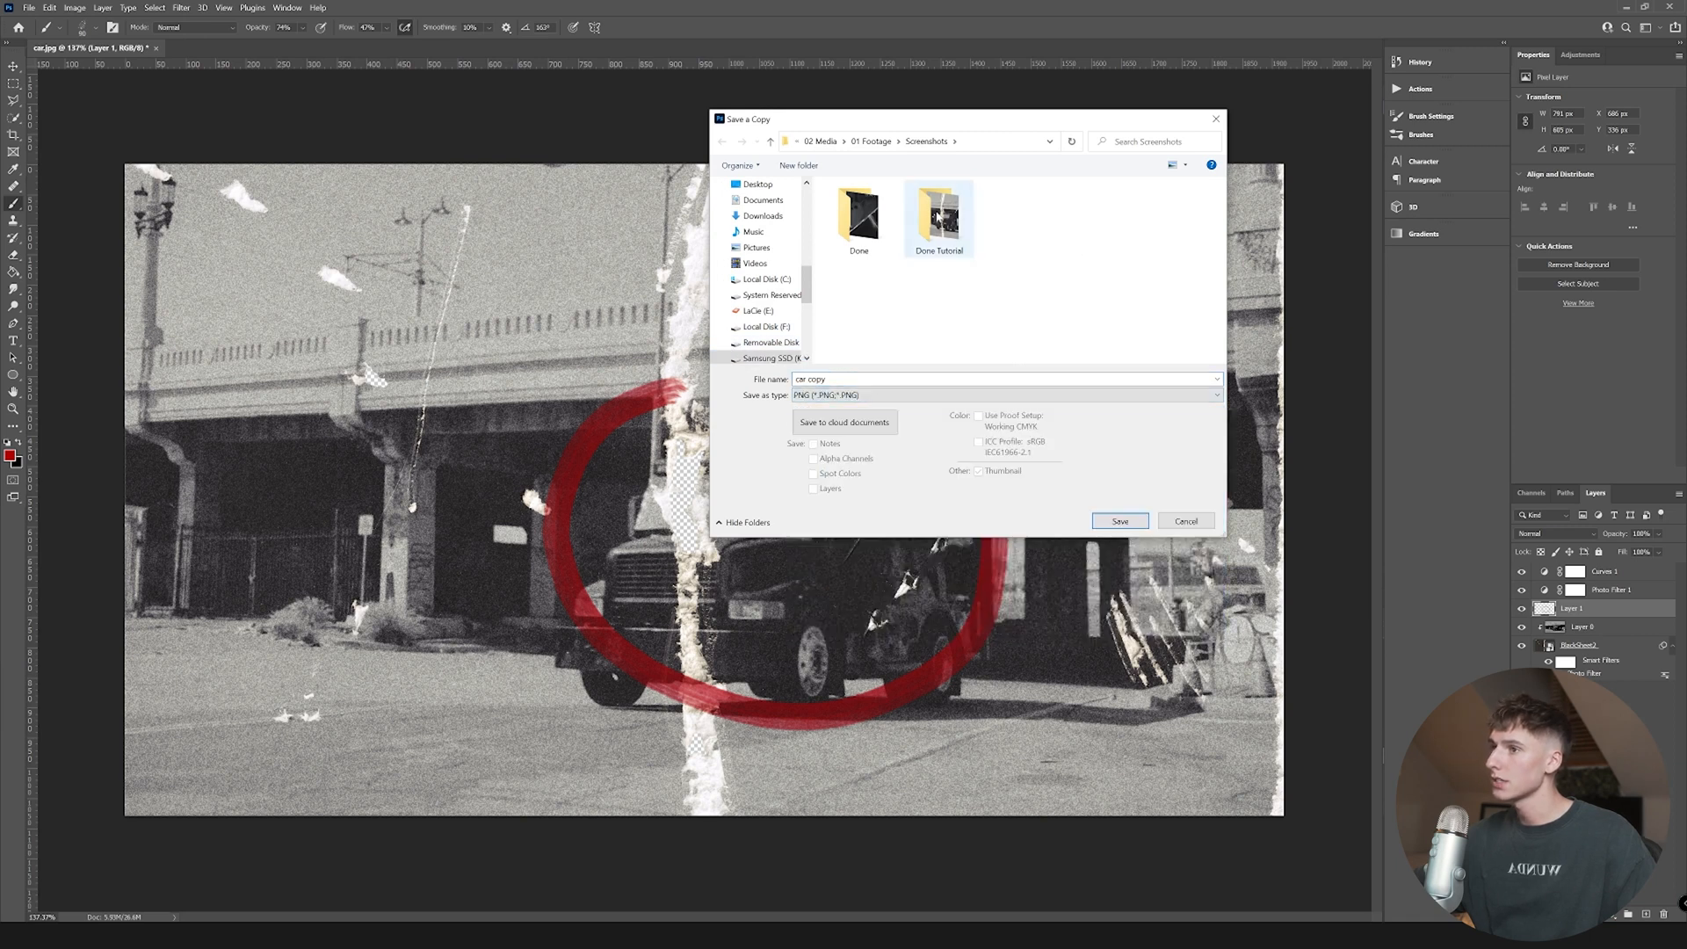
double_click(939, 220)
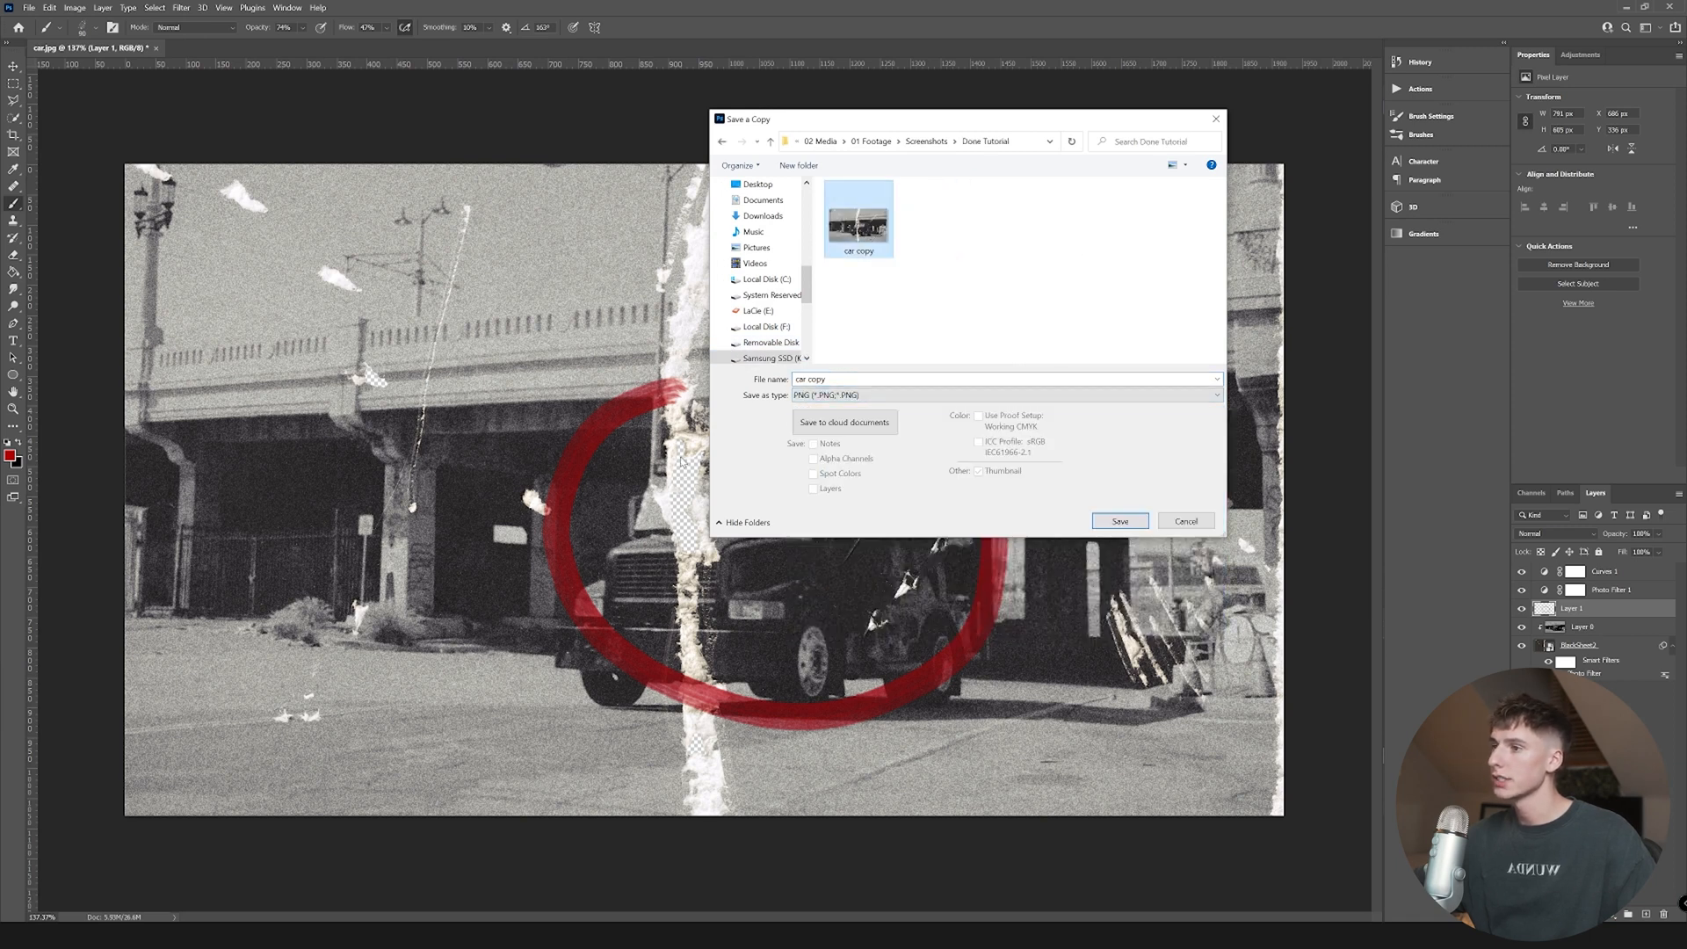
click(1121, 521)
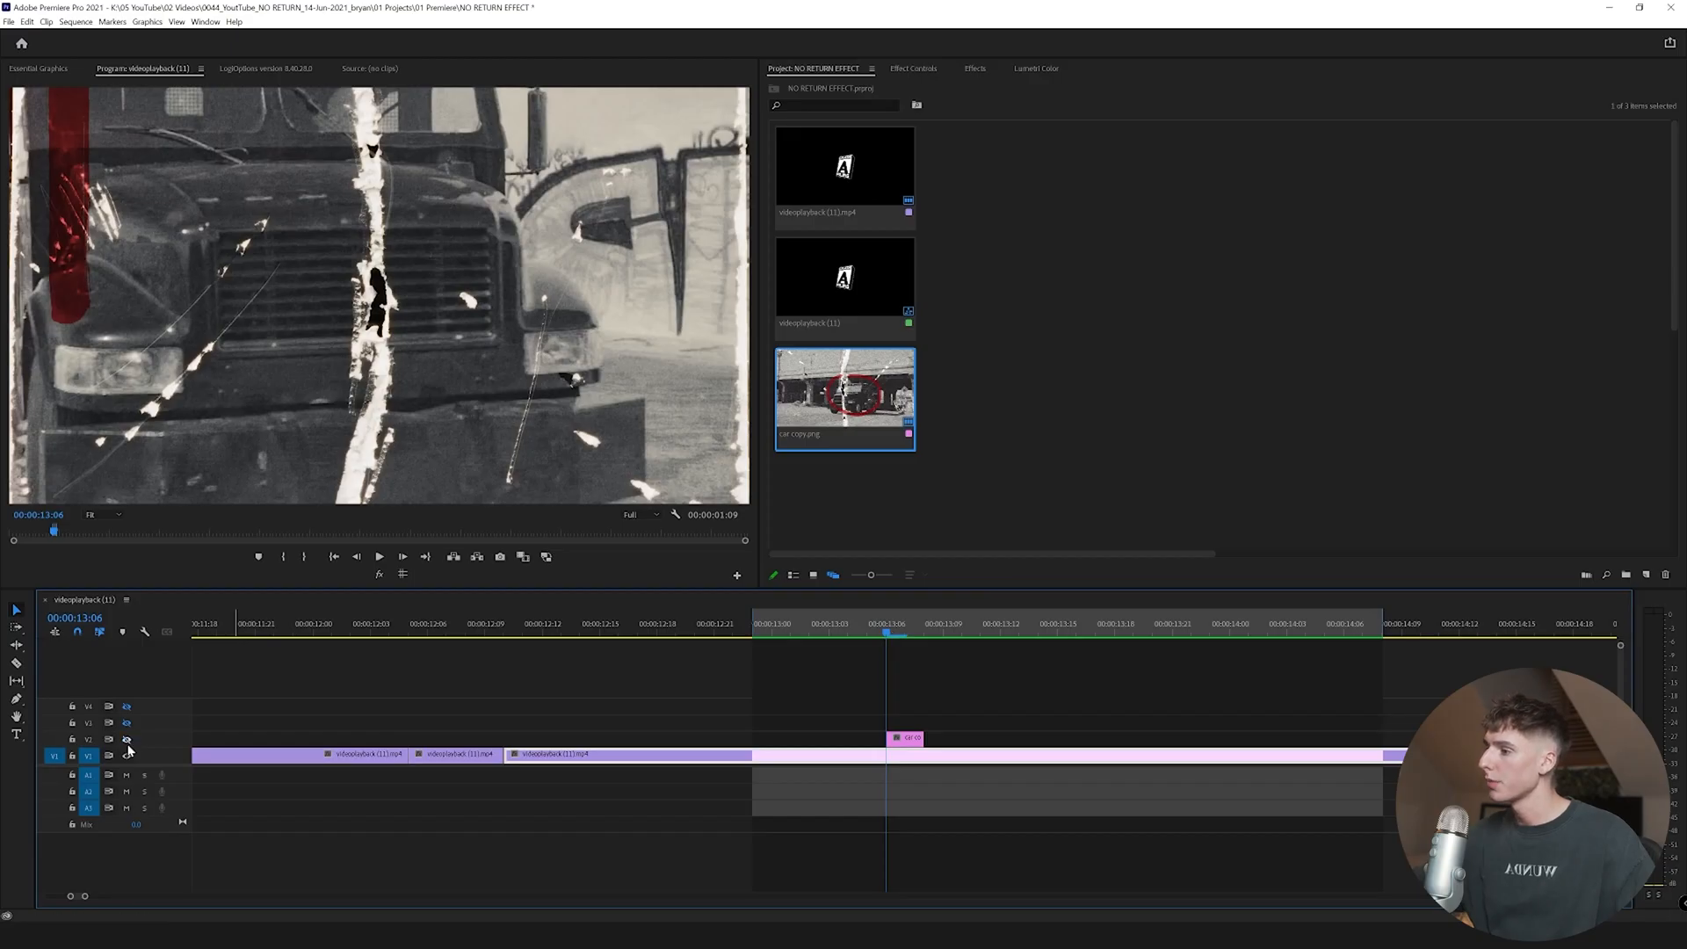
- Compare the car still with the underlying footage at 00:00:13:06 by toggling the V2 track's output, and advance two frames
mouse_move(890, 635)
mouse_down()
mouse_move(929, 638)
mouse_move(887, 639)
mouse_up()
key(c)
click(126, 741)
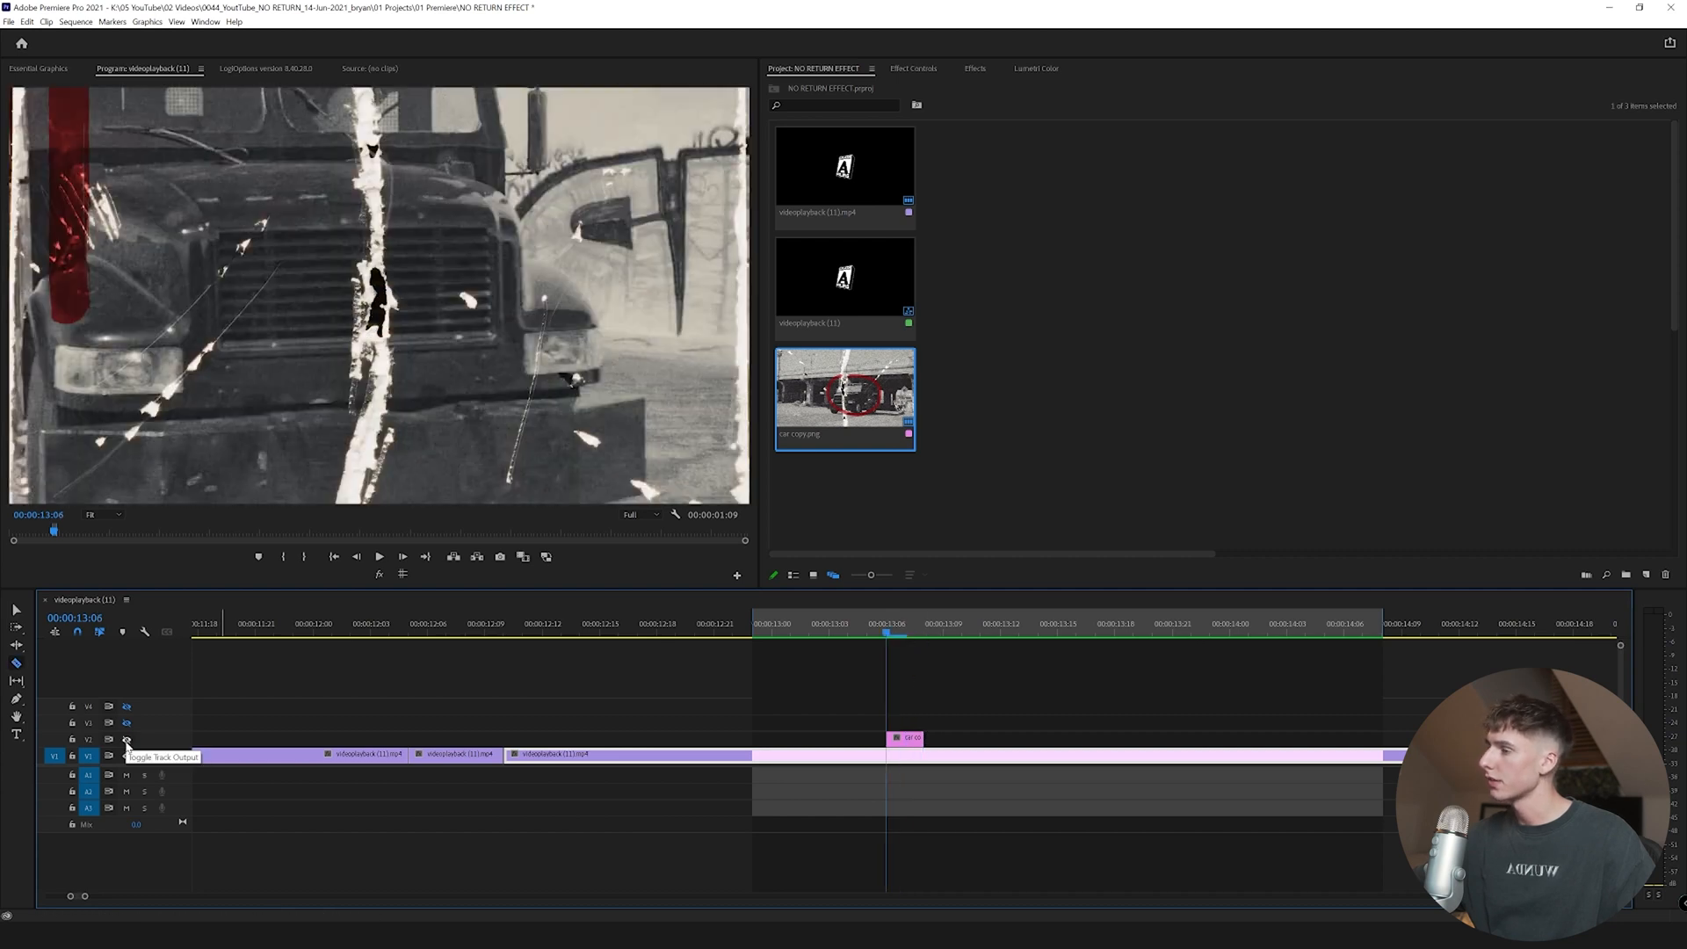
click(127, 744)
click(126, 743)
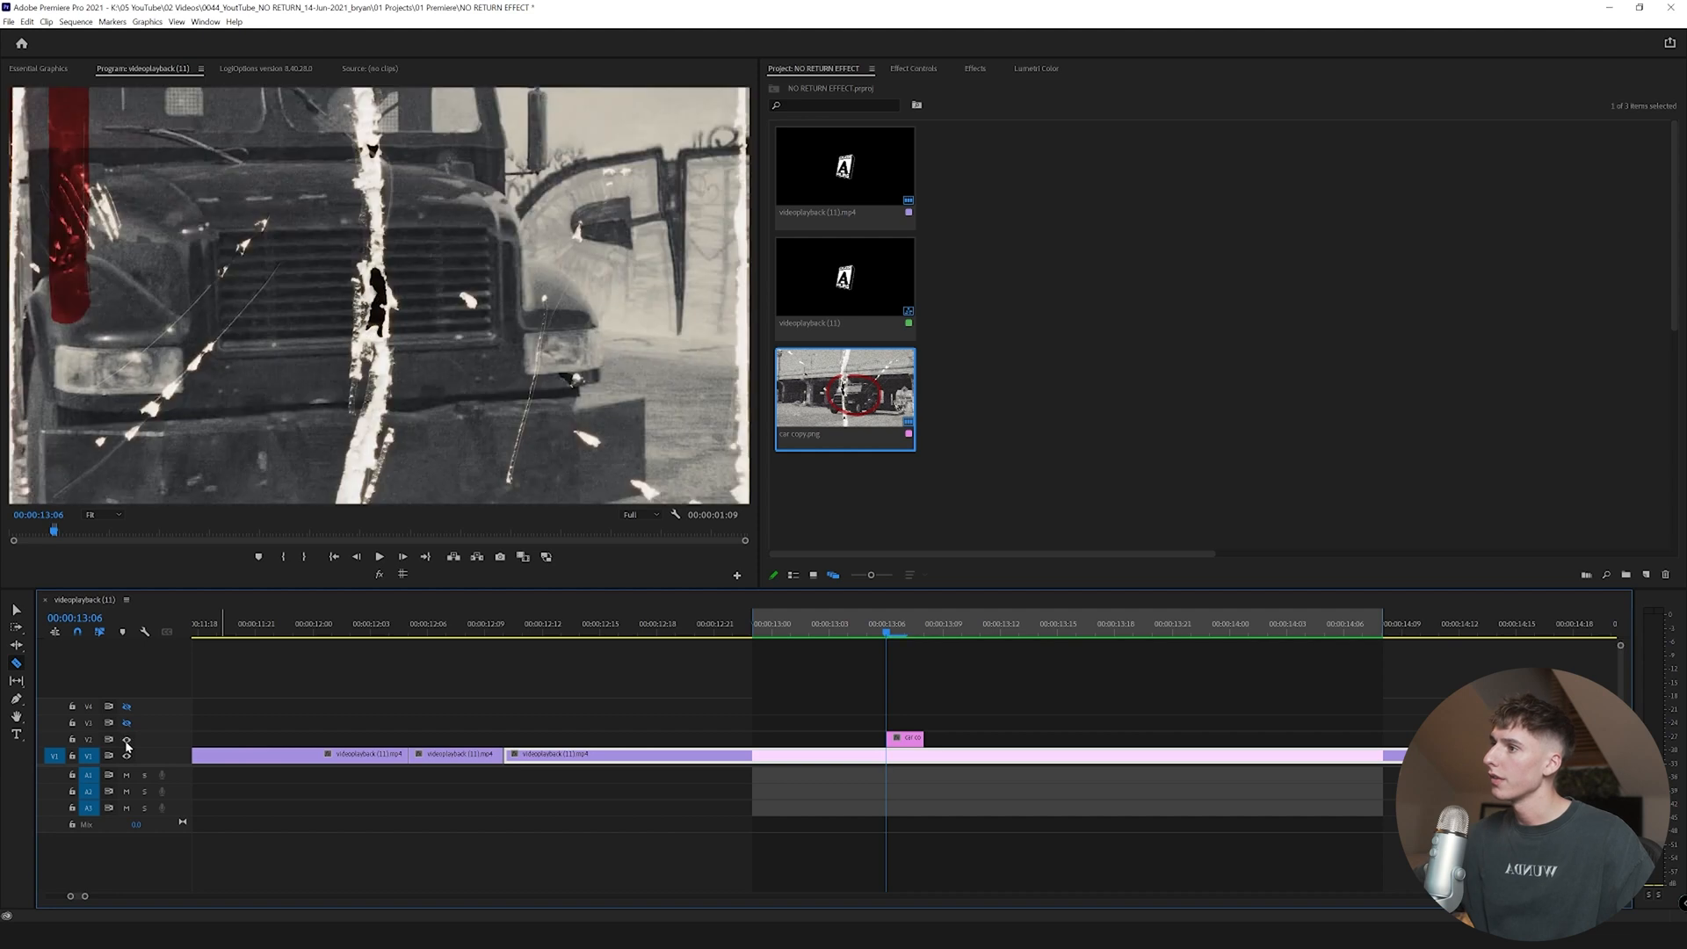
click(127, 743)
click(404, 557)
click(403, 557)
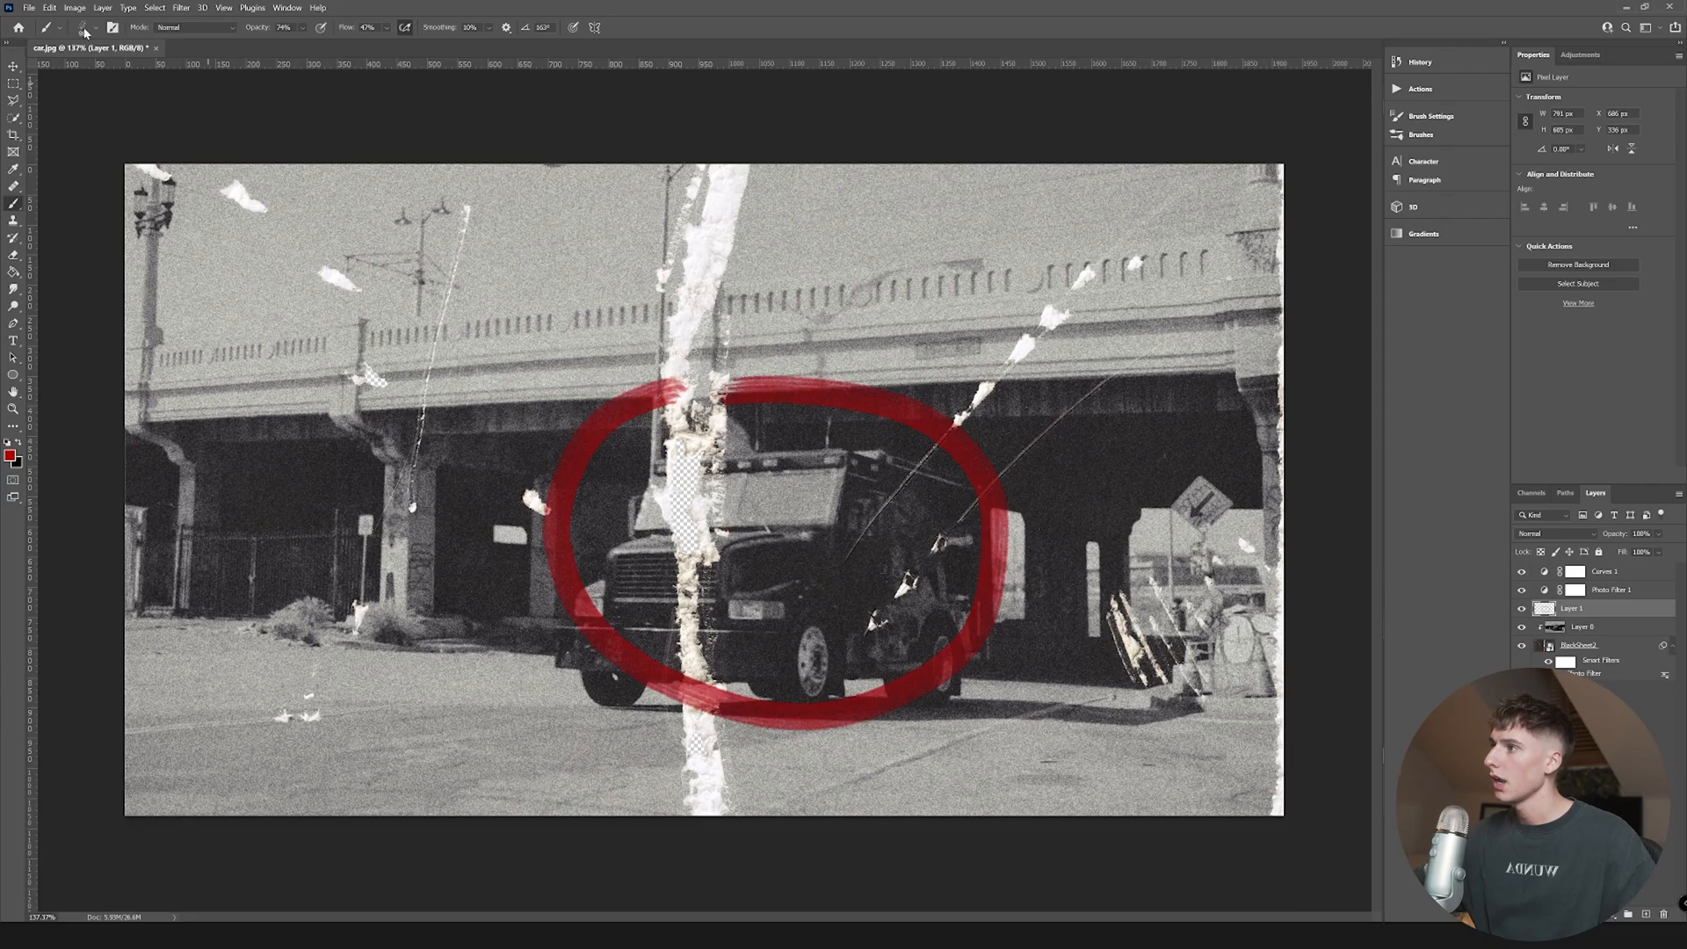
- Switch to Photoshop and open the goat mask image from the Screenshots folder
click(29, 7)
click(36, 33)
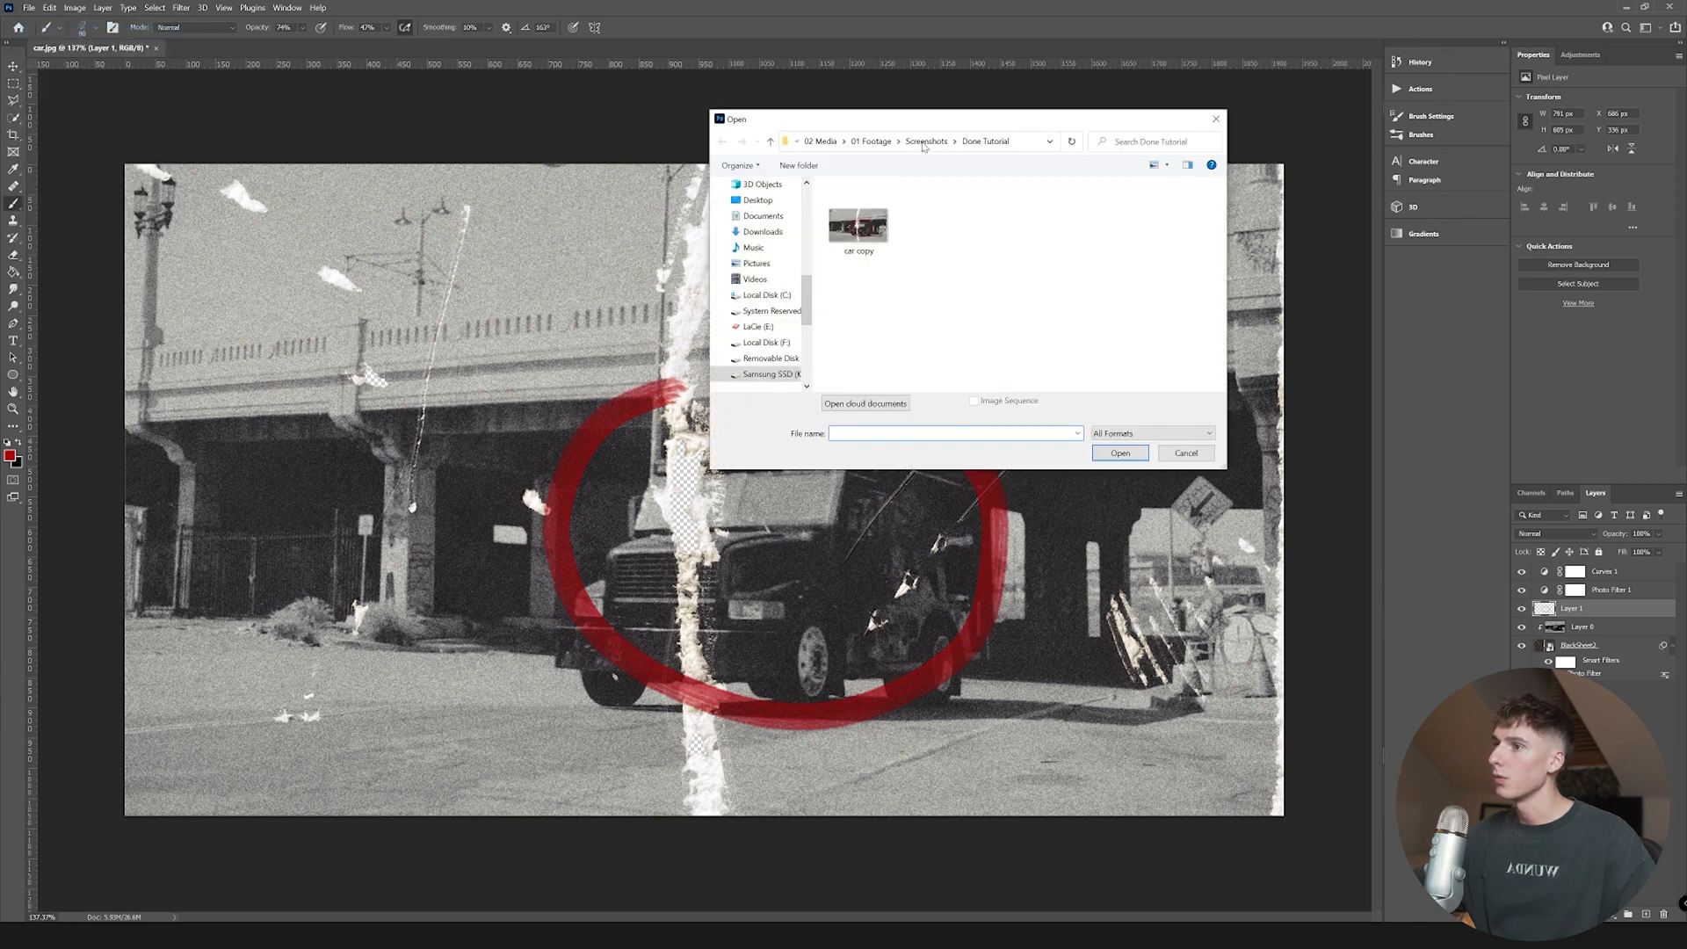
click(927, 142)
click(1105, 244)
double_click(1106, 244)
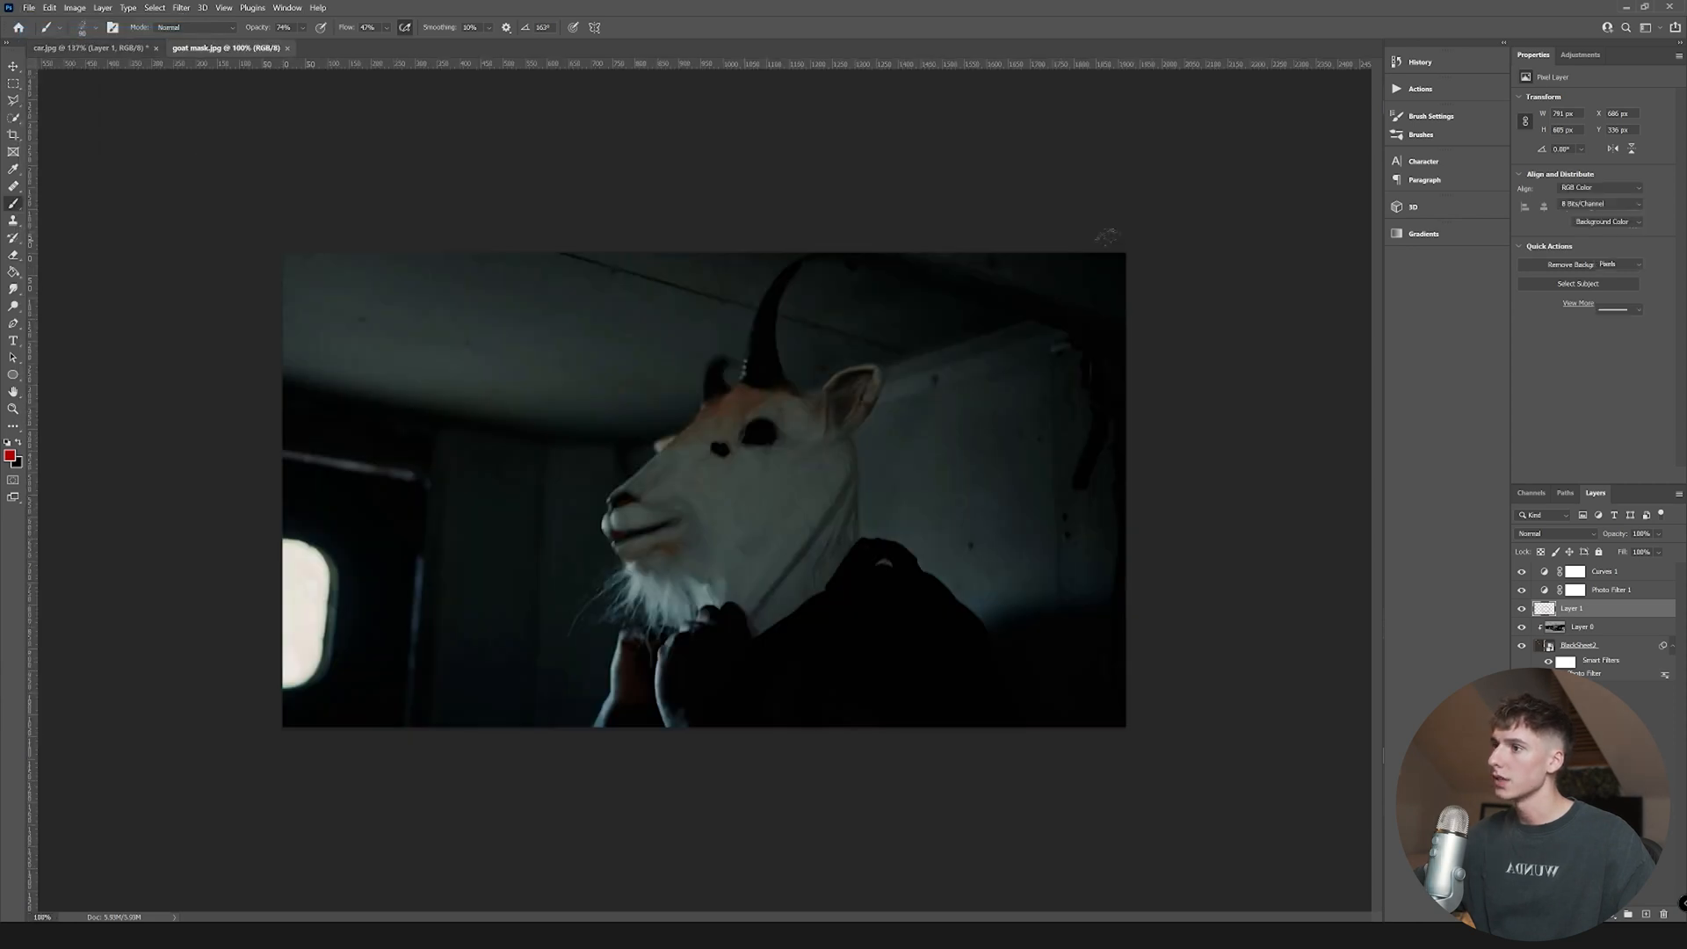
- Place the gun image from the Screenshots folder as a new layer over the goat mask picture
click(186, 936)
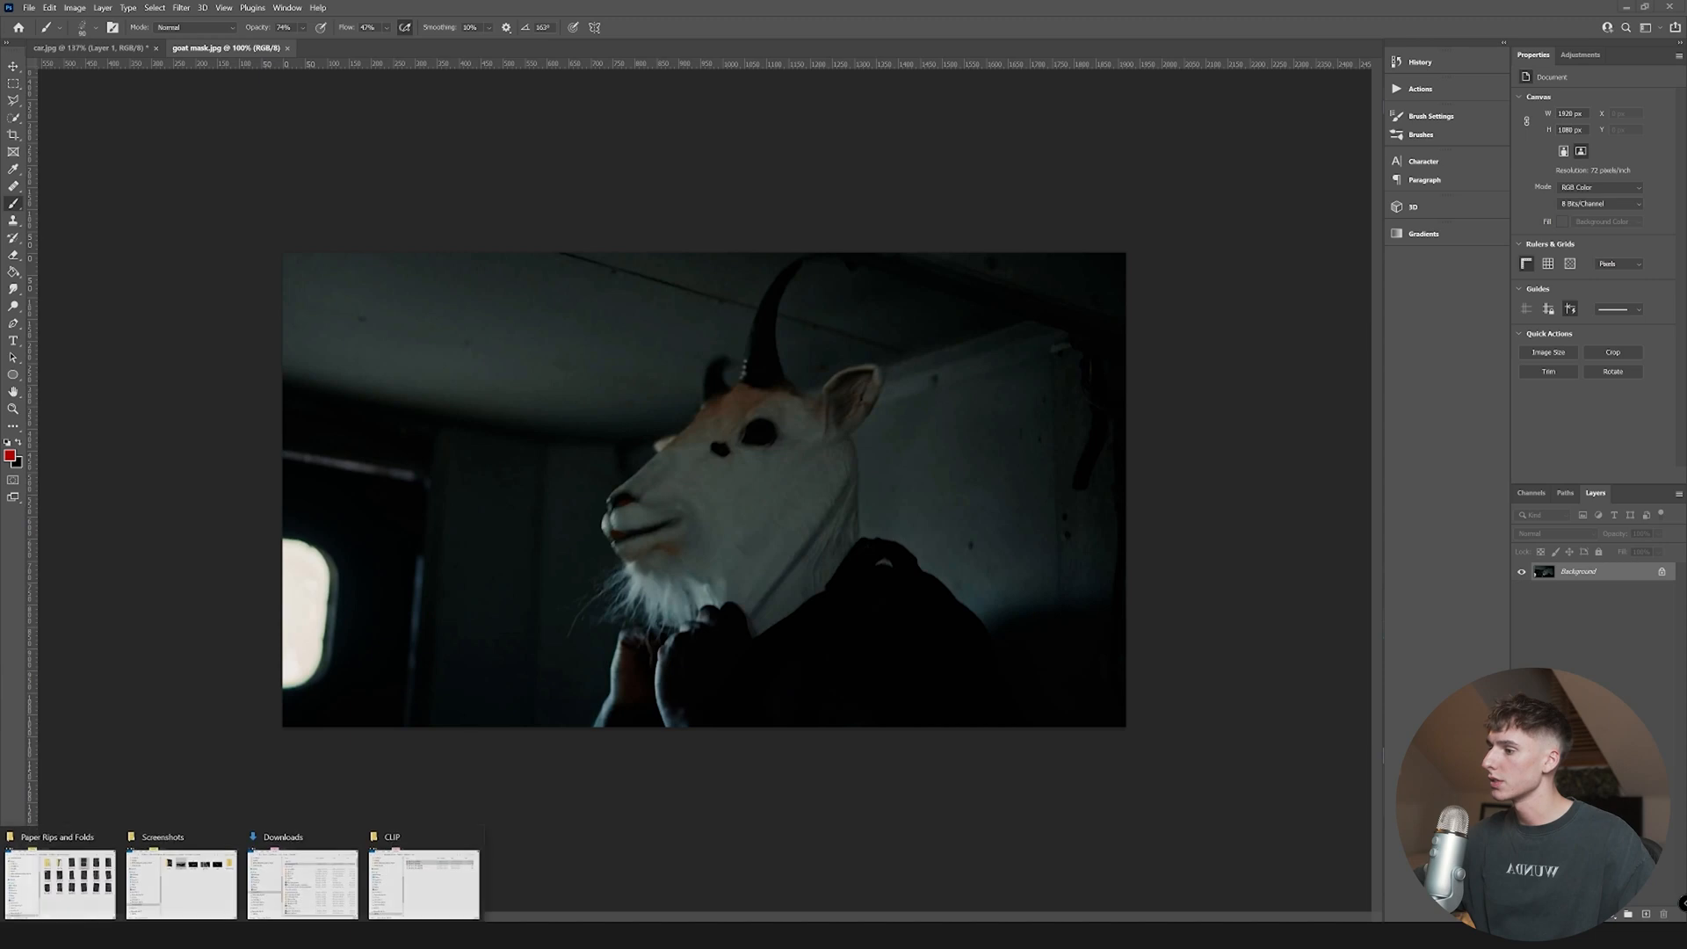
click(182, 879)
drag(1491, 292, 717, 462)
key(Return)
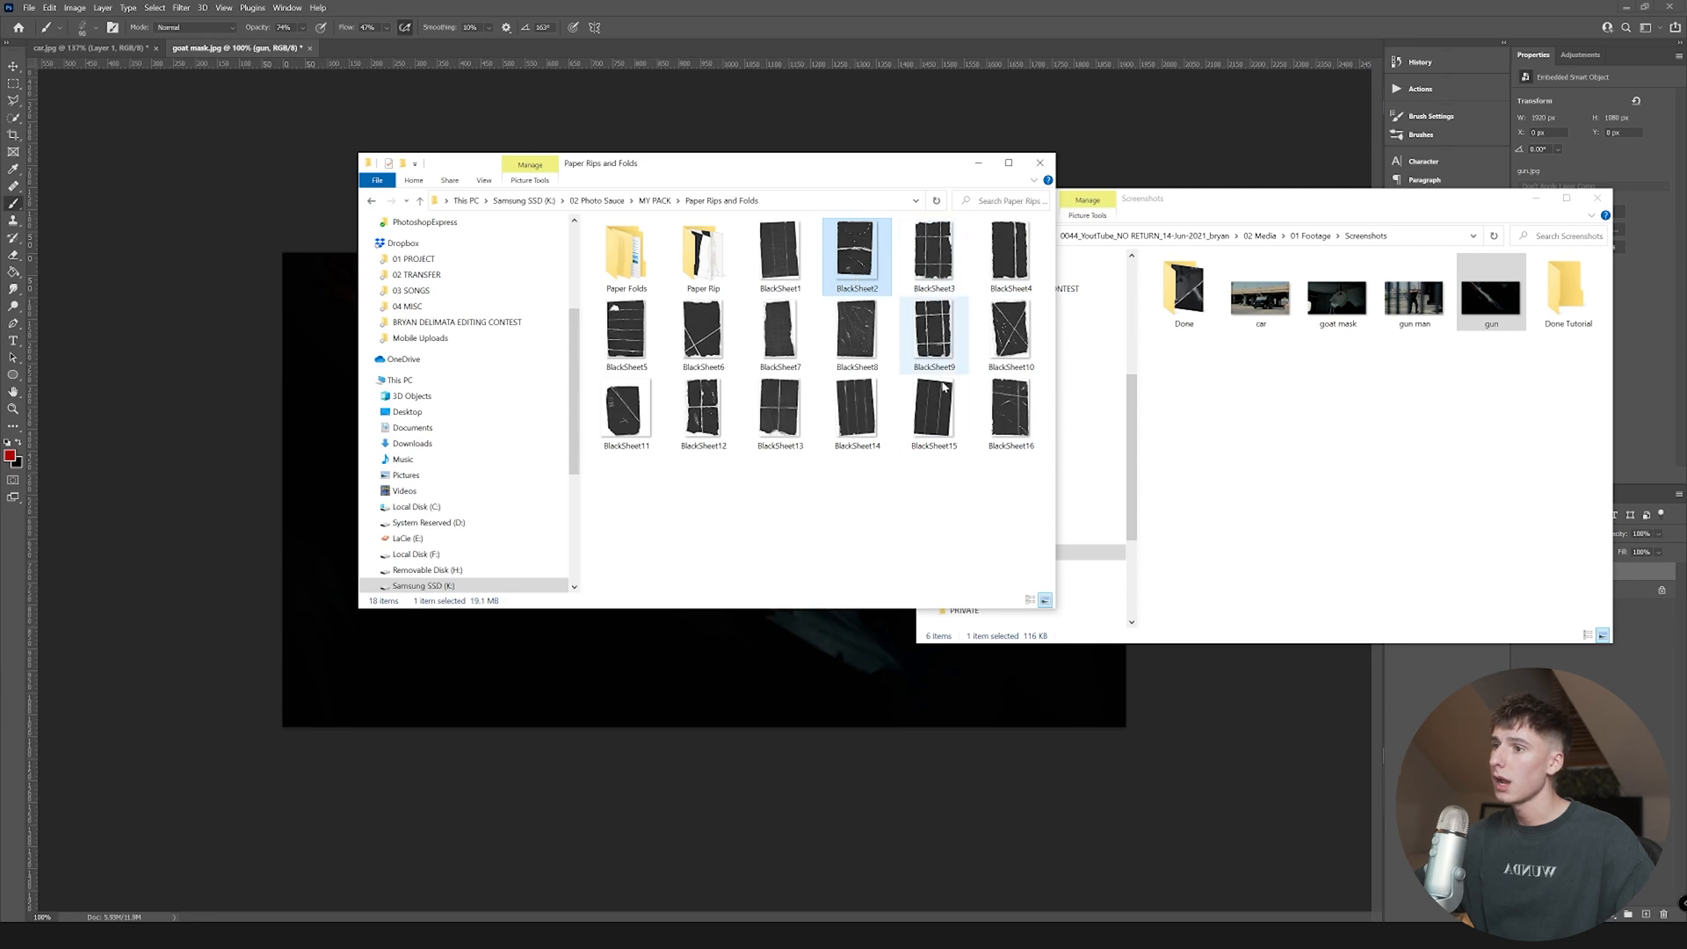
- Place the BlackSheet11 texture on top, rotate it about 91°, enlarge it to cover the canvas and set its blend mode to Screen
drag(626, 412, 322, 488)
drag(912, 264, 838, 638)
drag(929, 481, 1238, 506)
drag(1088, 440, 976, 467)
drag(1121, 525, 1163, 532)
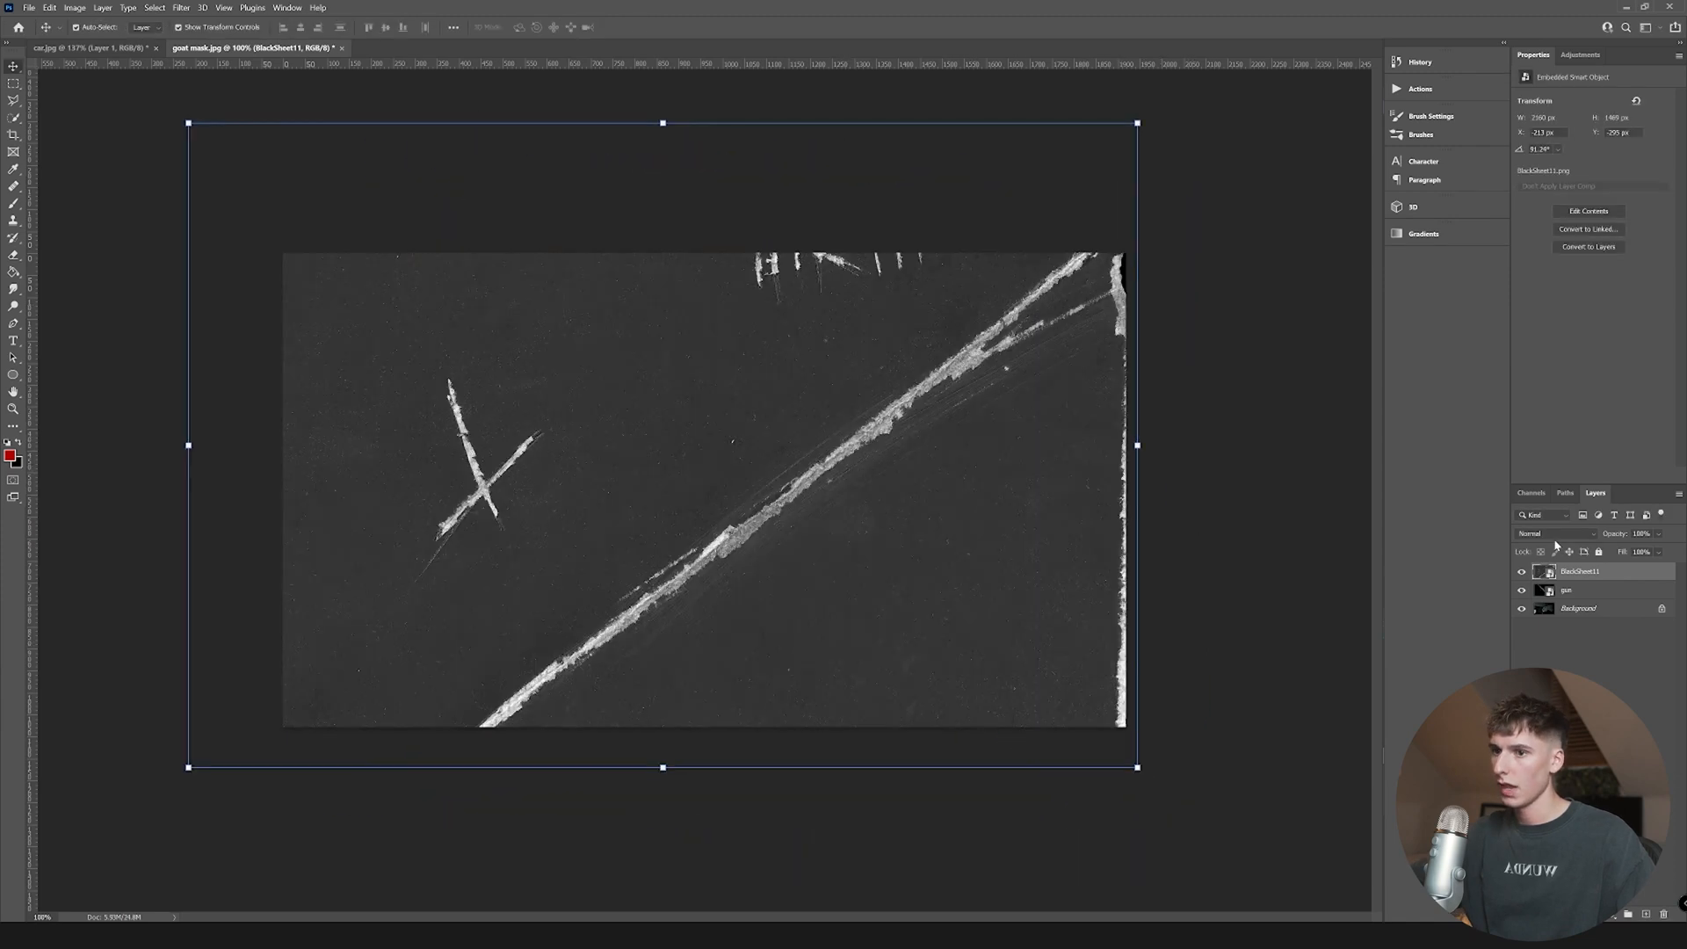
click(1556, 535)
click(1533, 647)
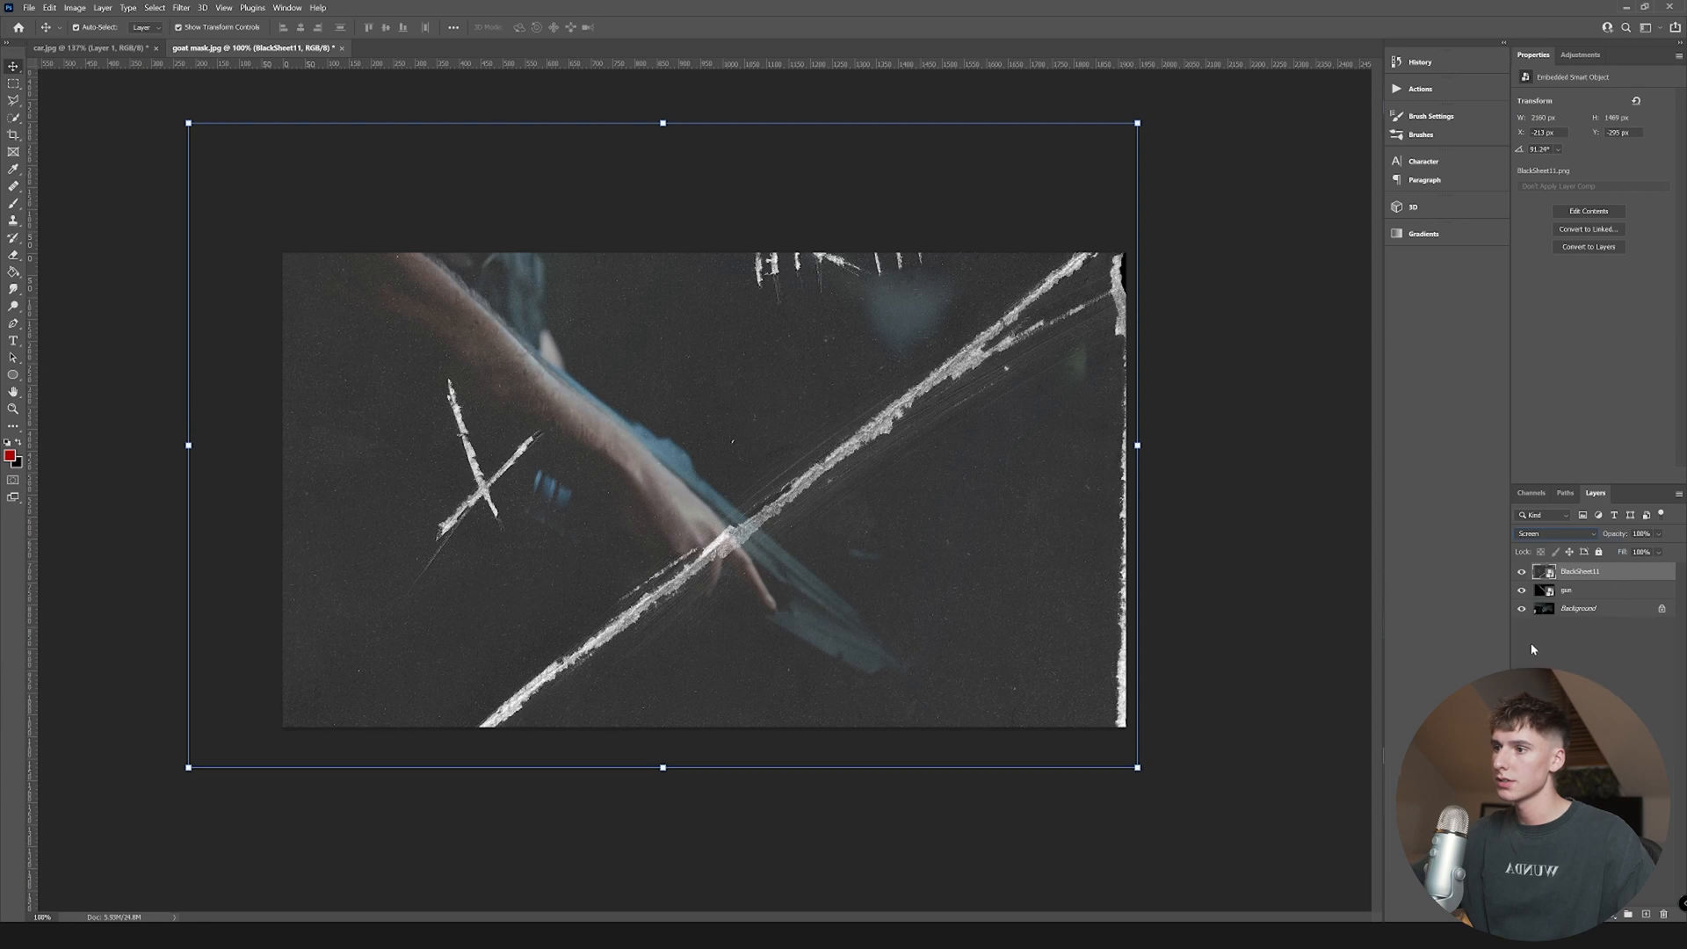
- Scale the gun layer to about 116.5% and shift it so the hand lies below the diagonal tear
click(1598, 592)
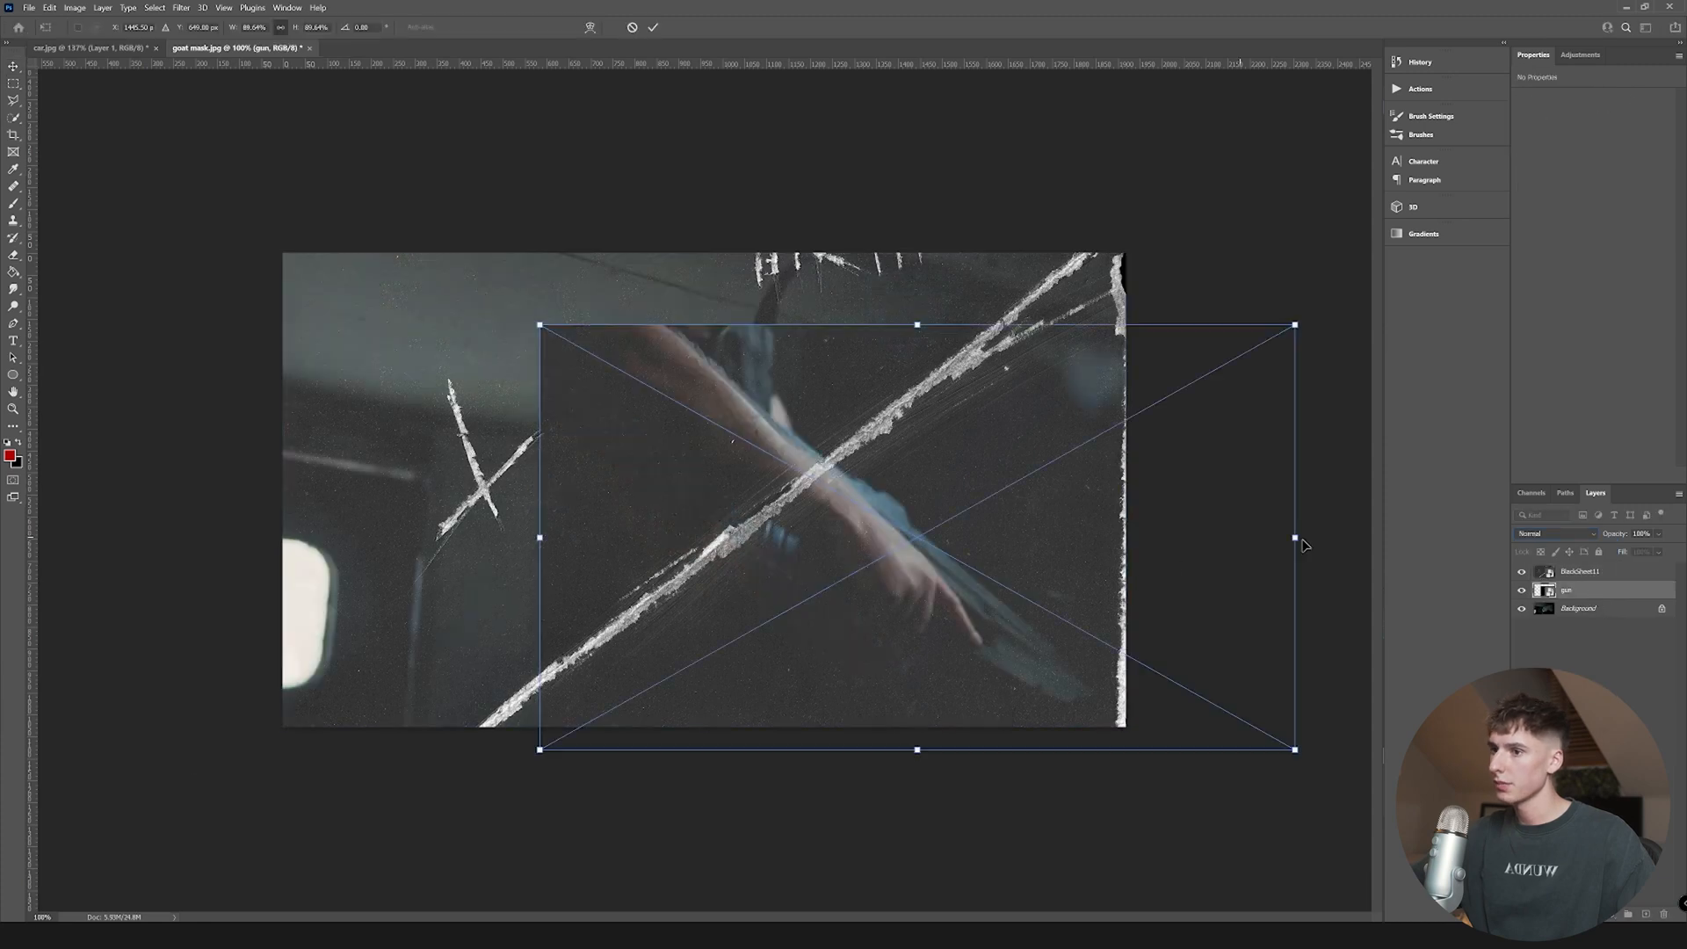
drag(1297, 539, 1439, 535)
drag(1102, 526, 1032, 521)
drag(1368, 529, 1451, 527)
drag(1046, 500, 1041, 513)
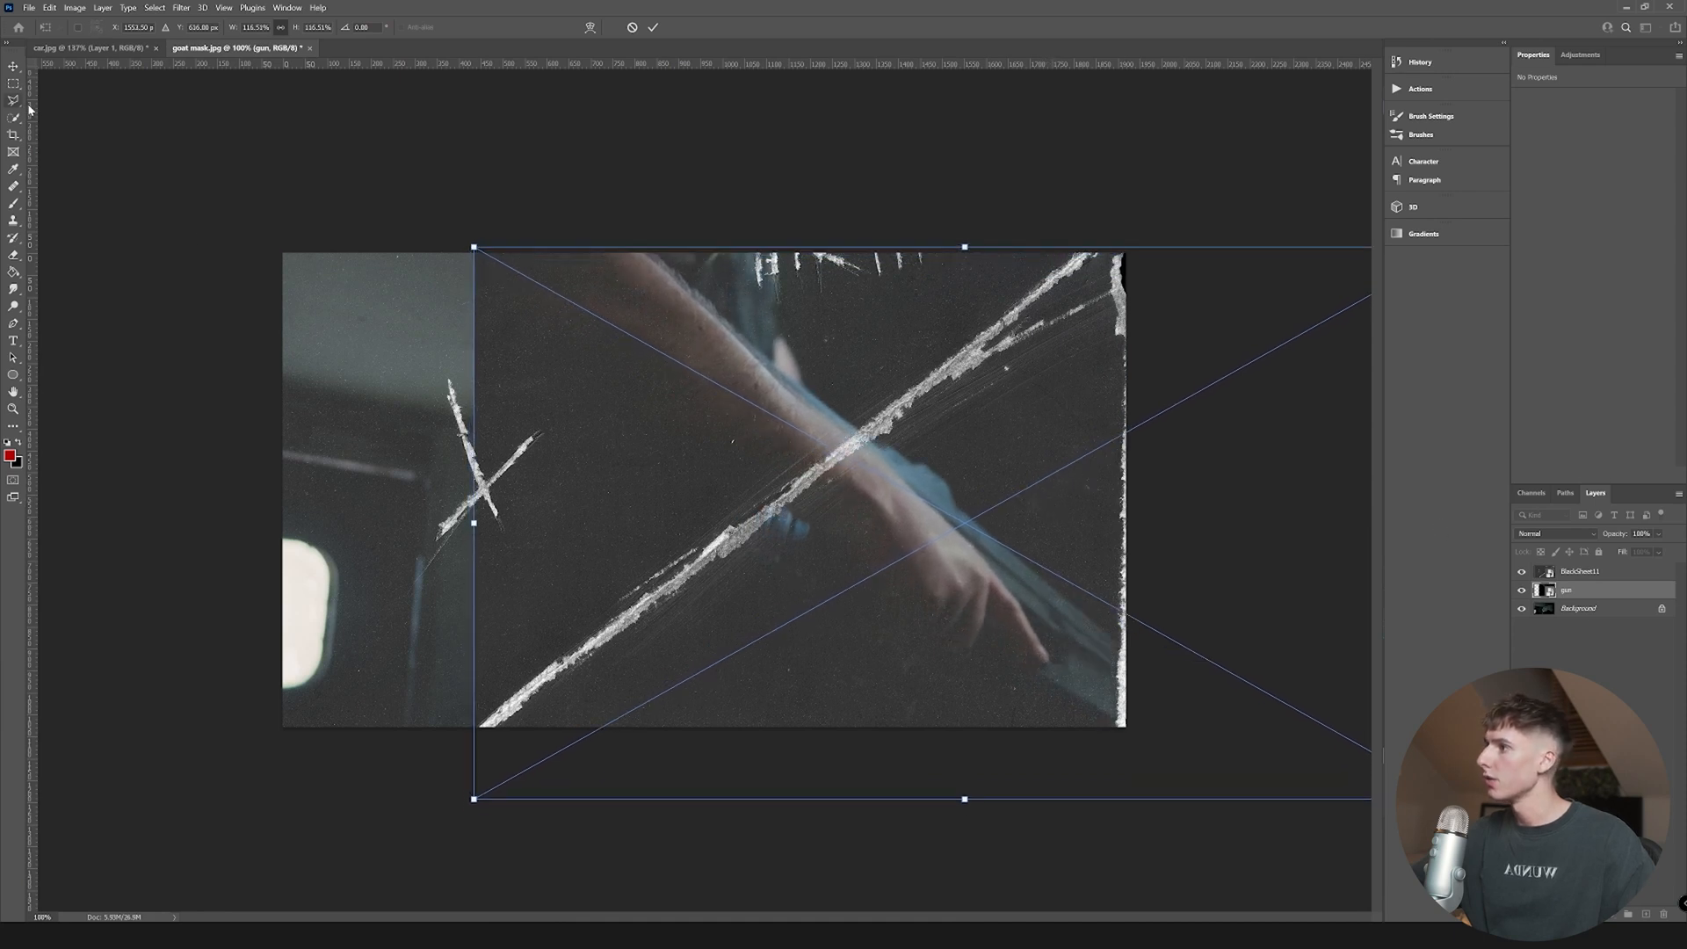
- Outline the gun layer's area above the diagonal tear with the Polygonal Lasso, rasterize the layer and delete that area
click(14, 101)
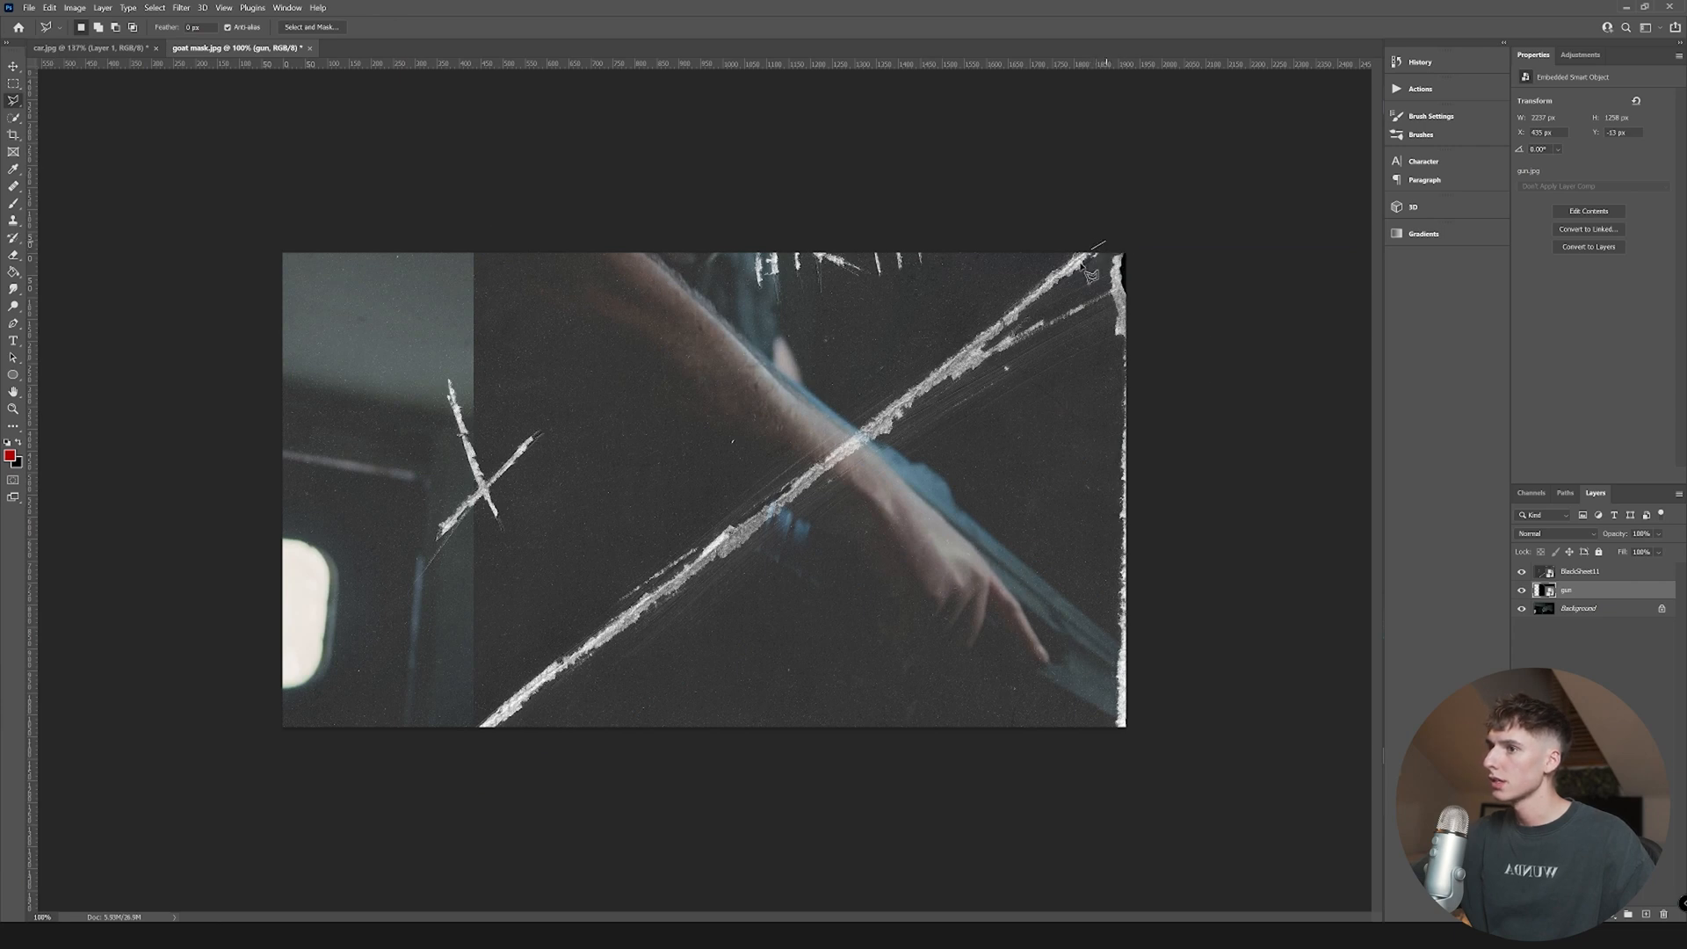
click(418, 775)
click(57, 556)
click(236, 161)
click(950, 178)
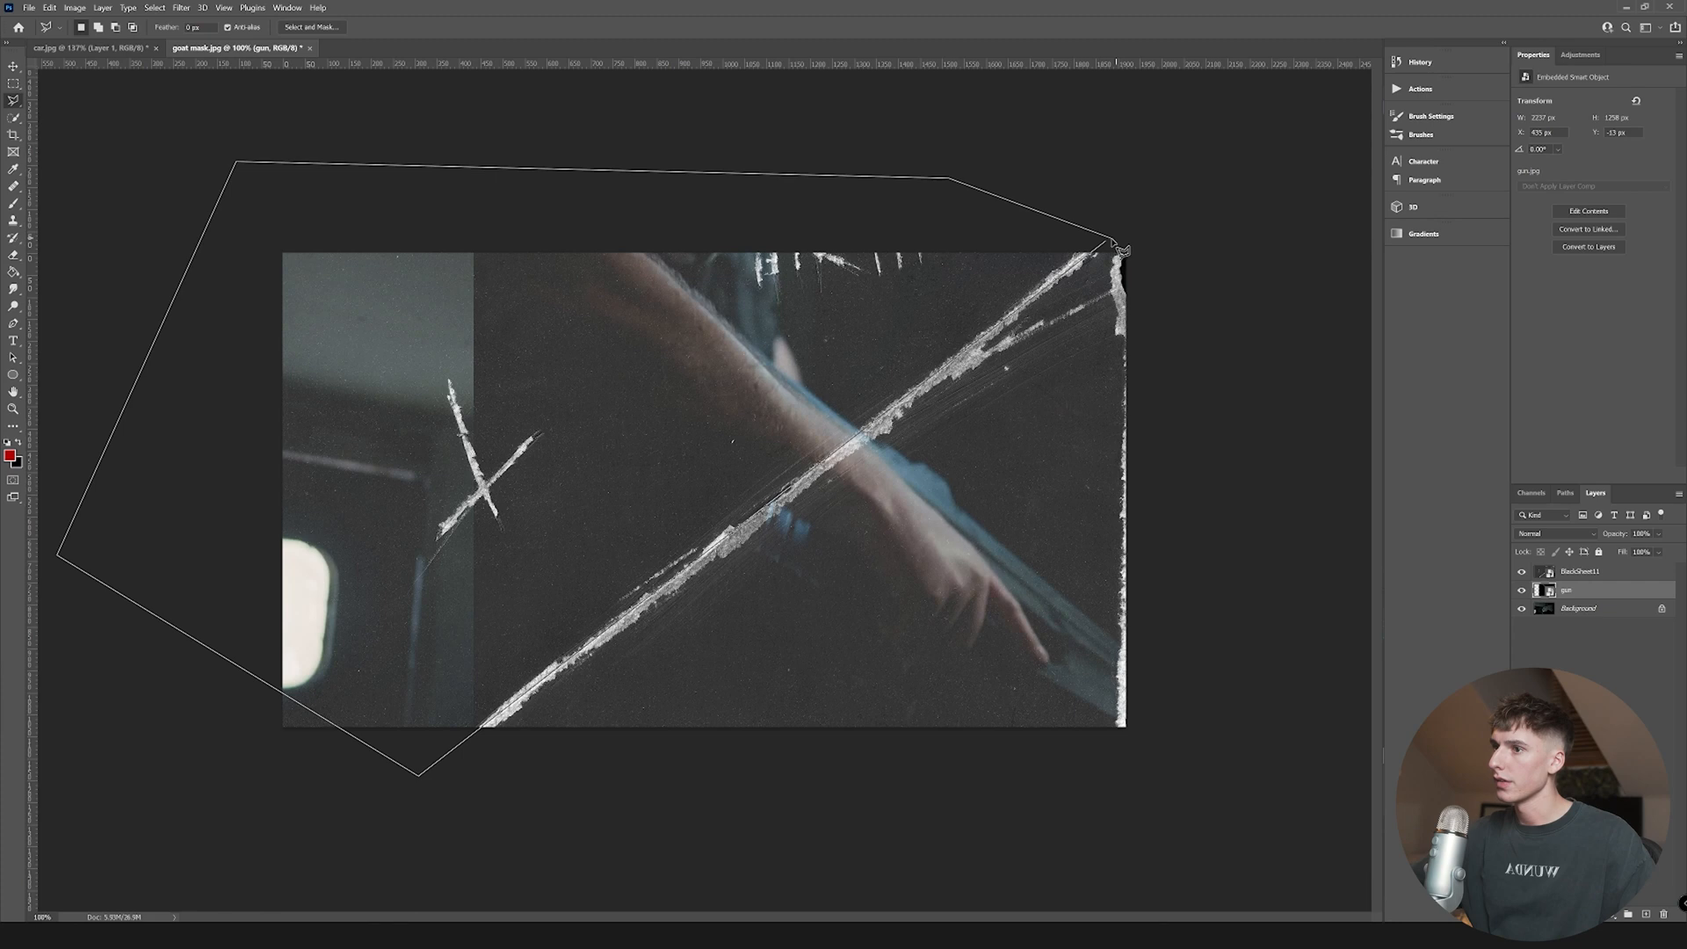
click(1123, 251)
key(Delete)
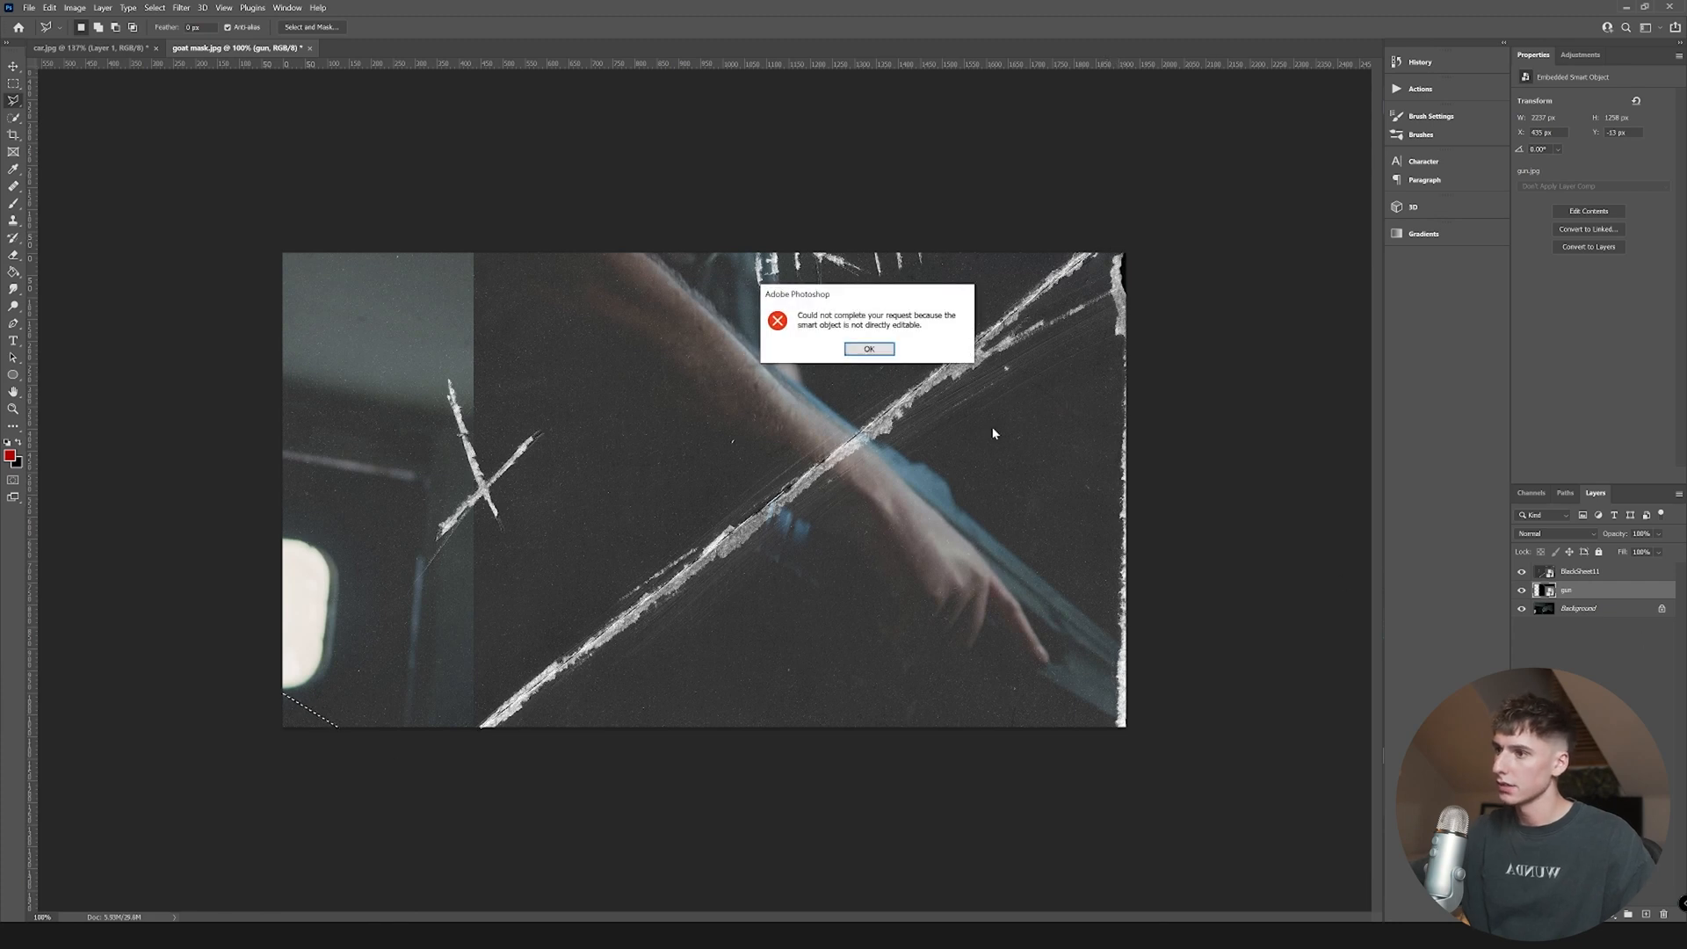
key(Return)
right_click(1595, 590)
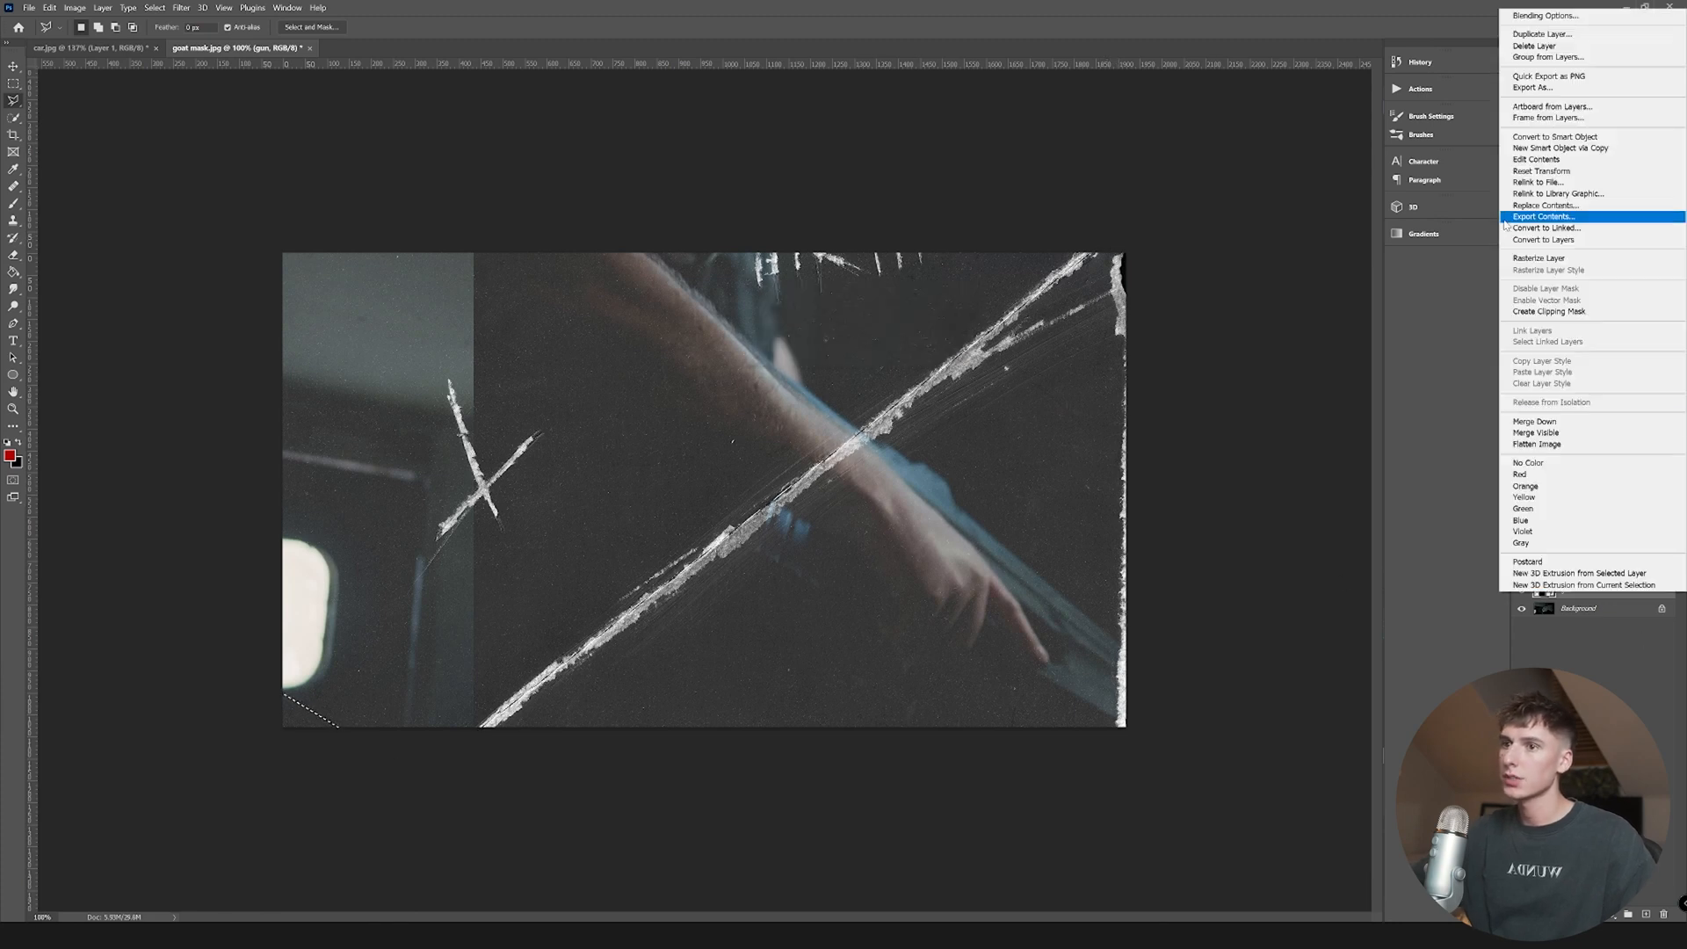
click(1539, 257)
key(Delete)
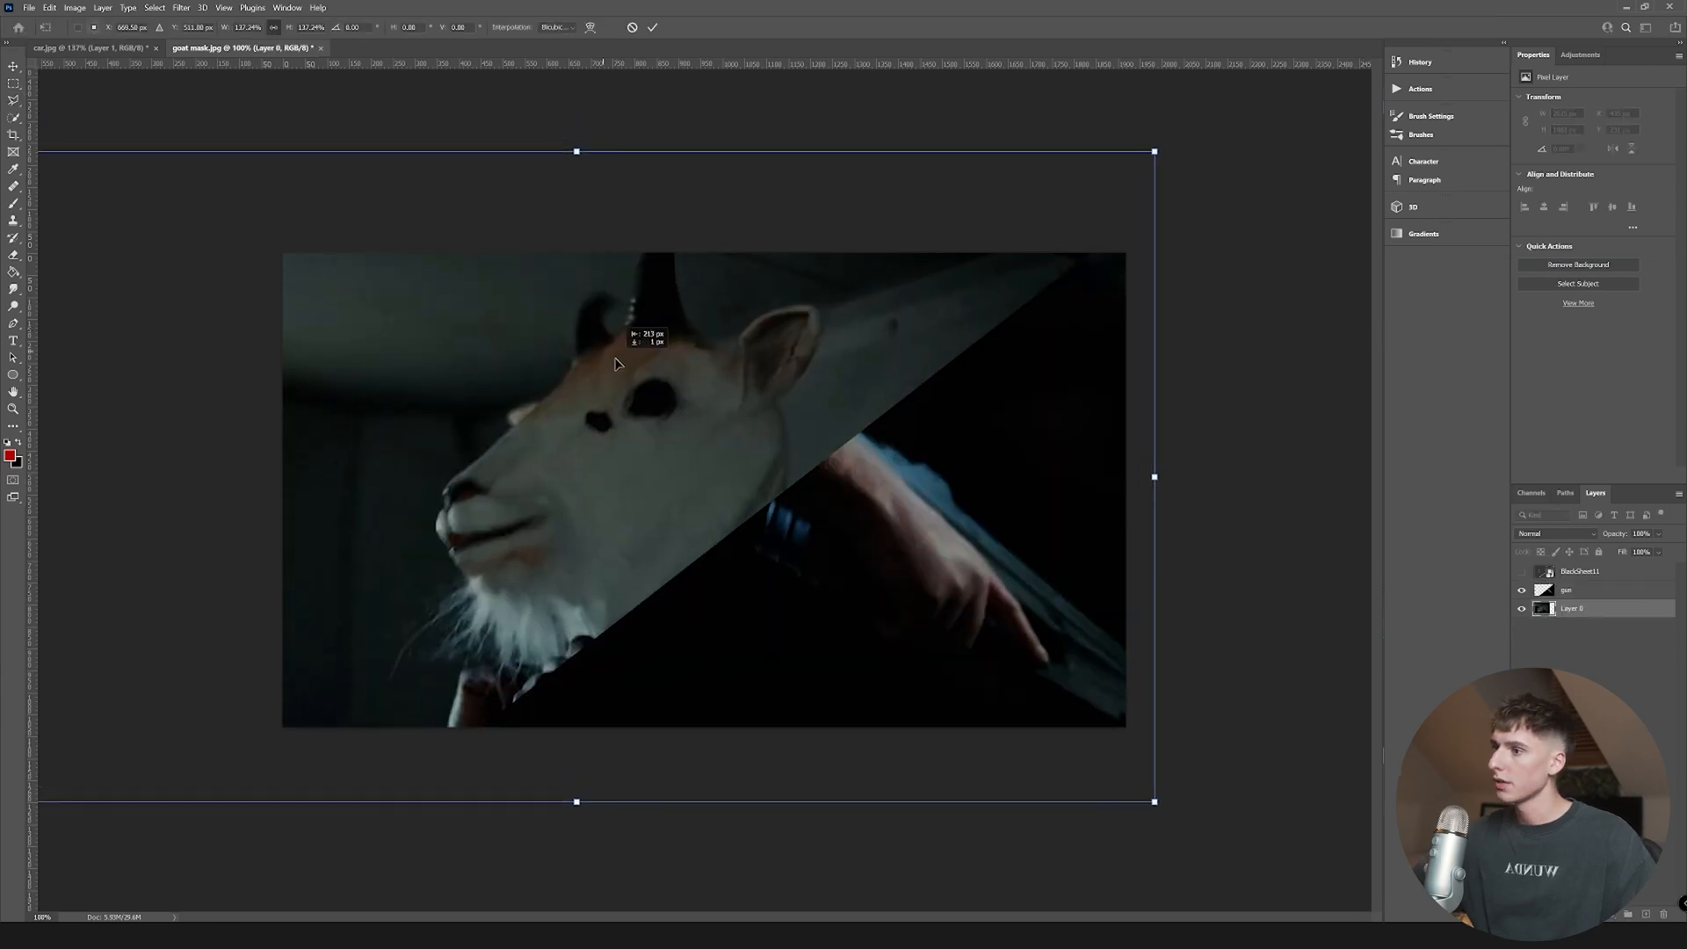
- Enlarge the goat layer to about 137% and position the head above the diagonal tear
drag(598, 363, 610, 355)
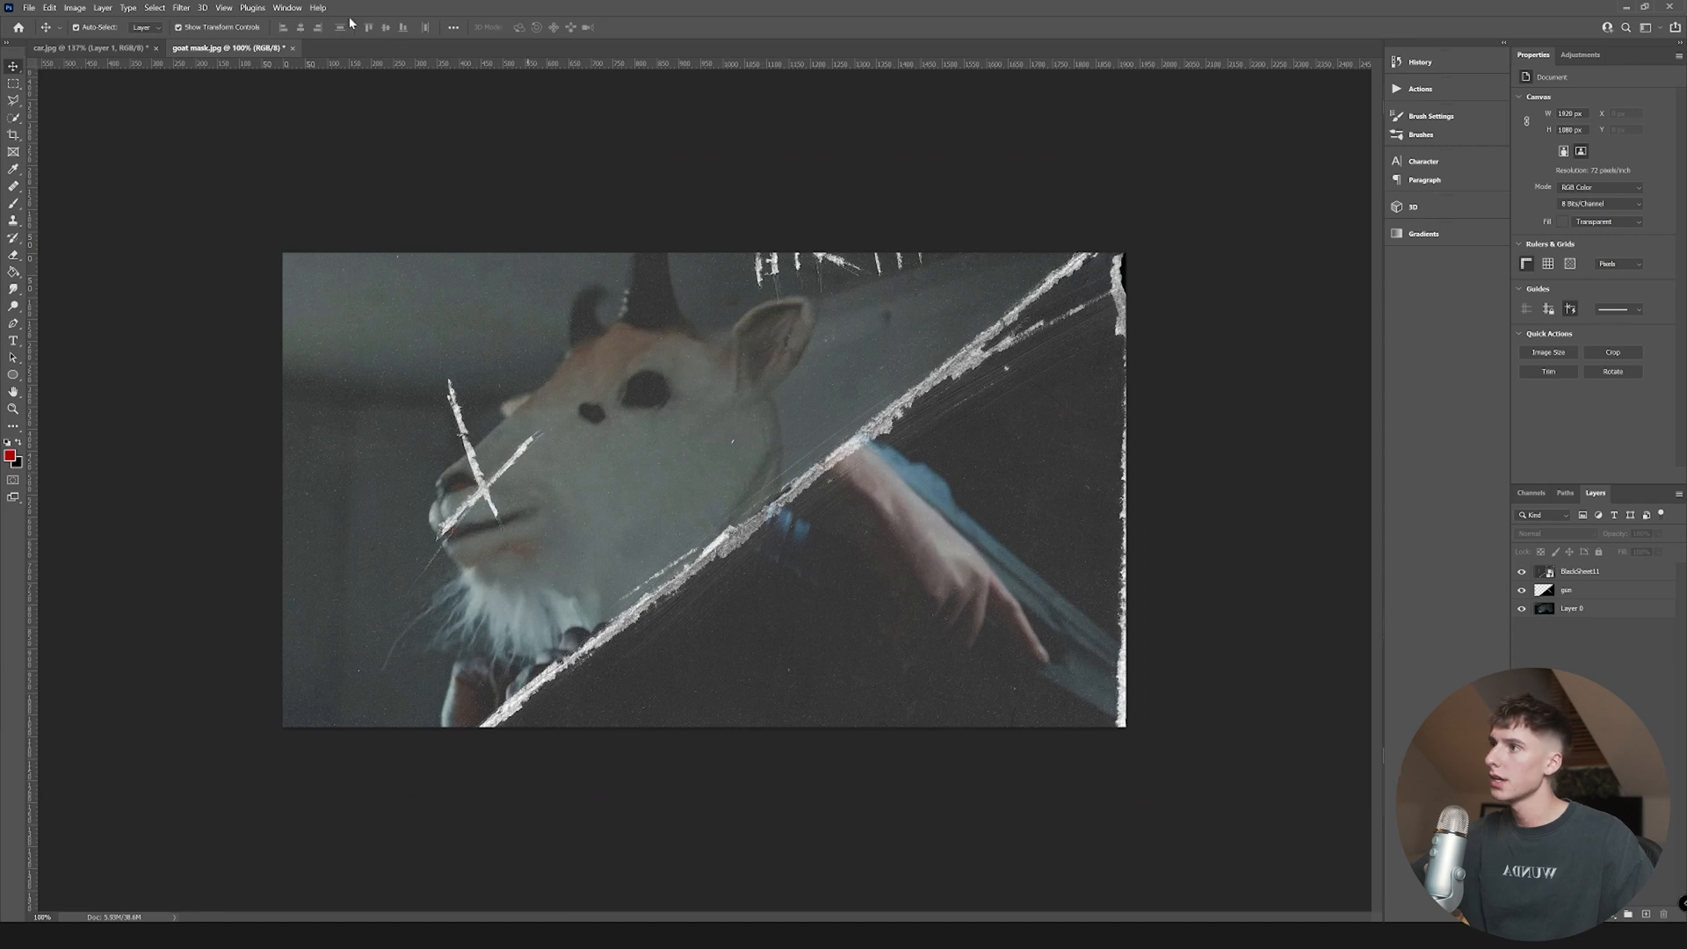
- Copy the Curves 1 and Photo Filter 1 adjustment layers from car.jpg to the top of the goat mask document
click(105, 47)
click(1613, 572)
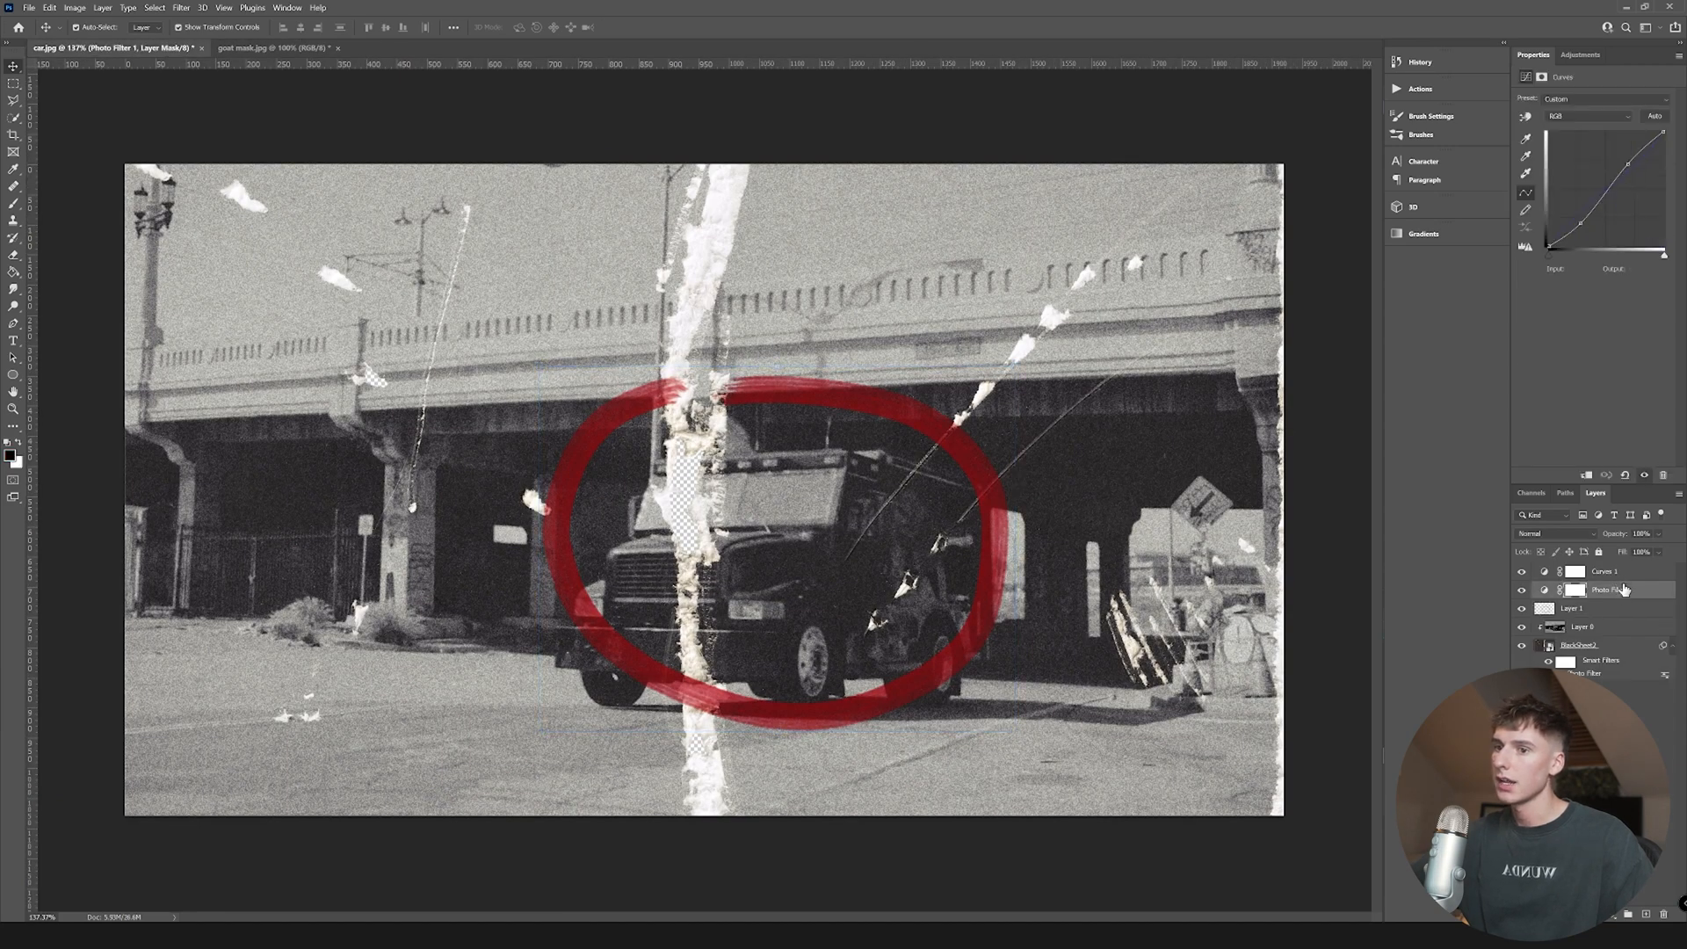
shift+click(1623, 592)
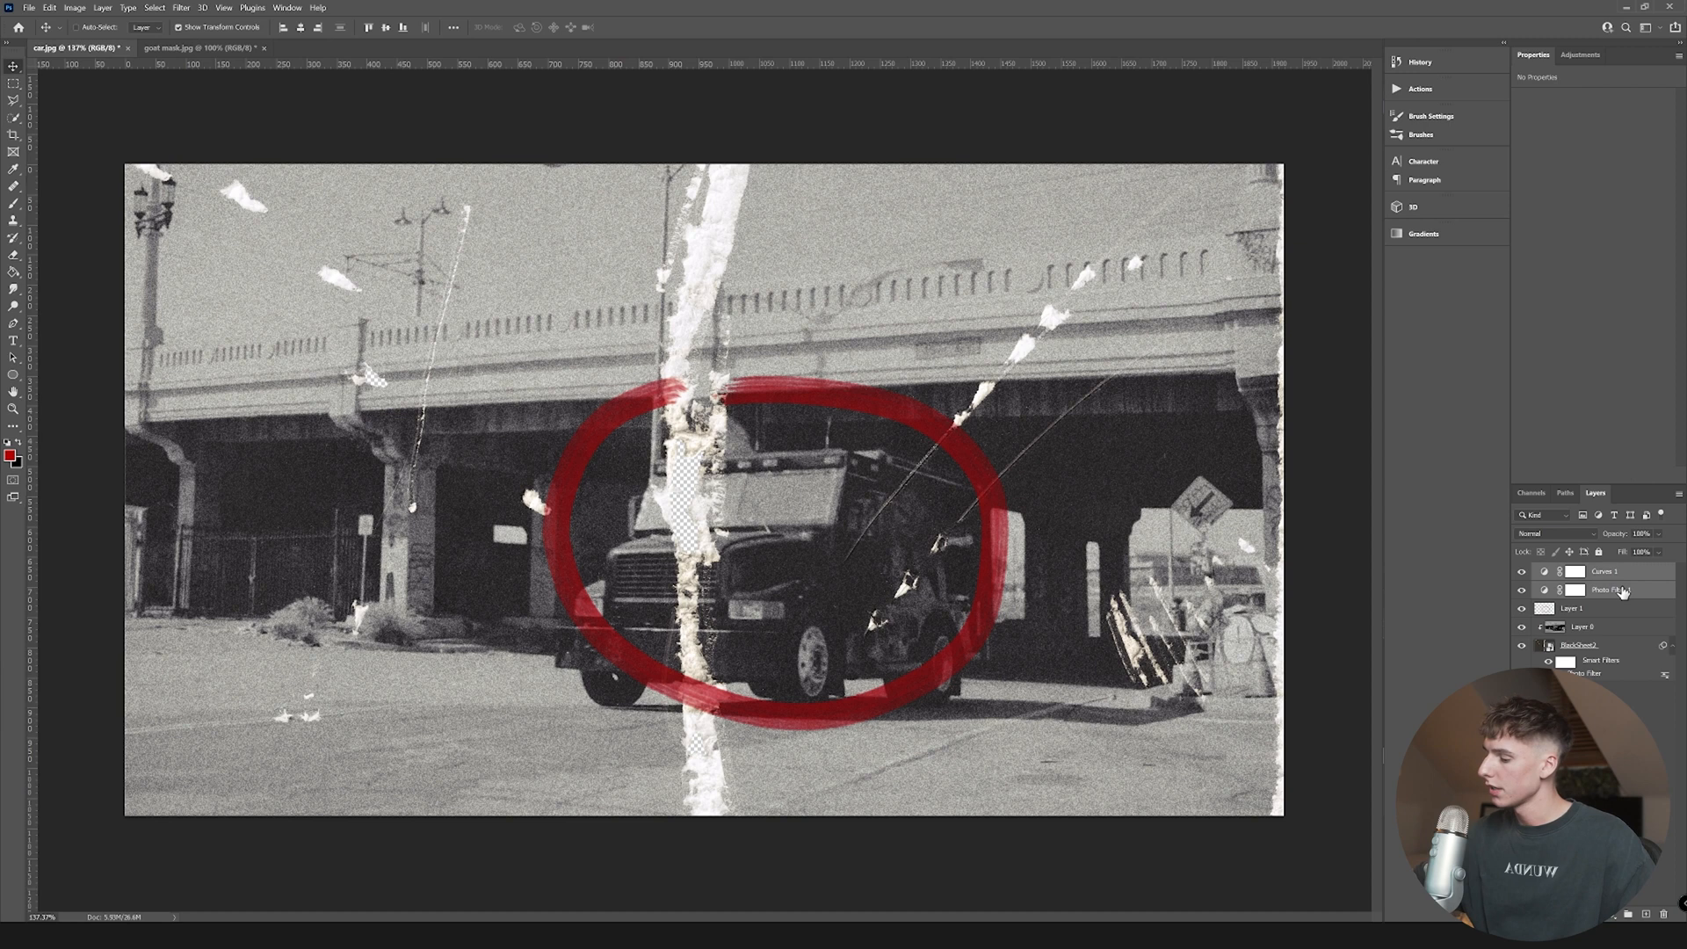
drag(1623, 591, 1007, 409)
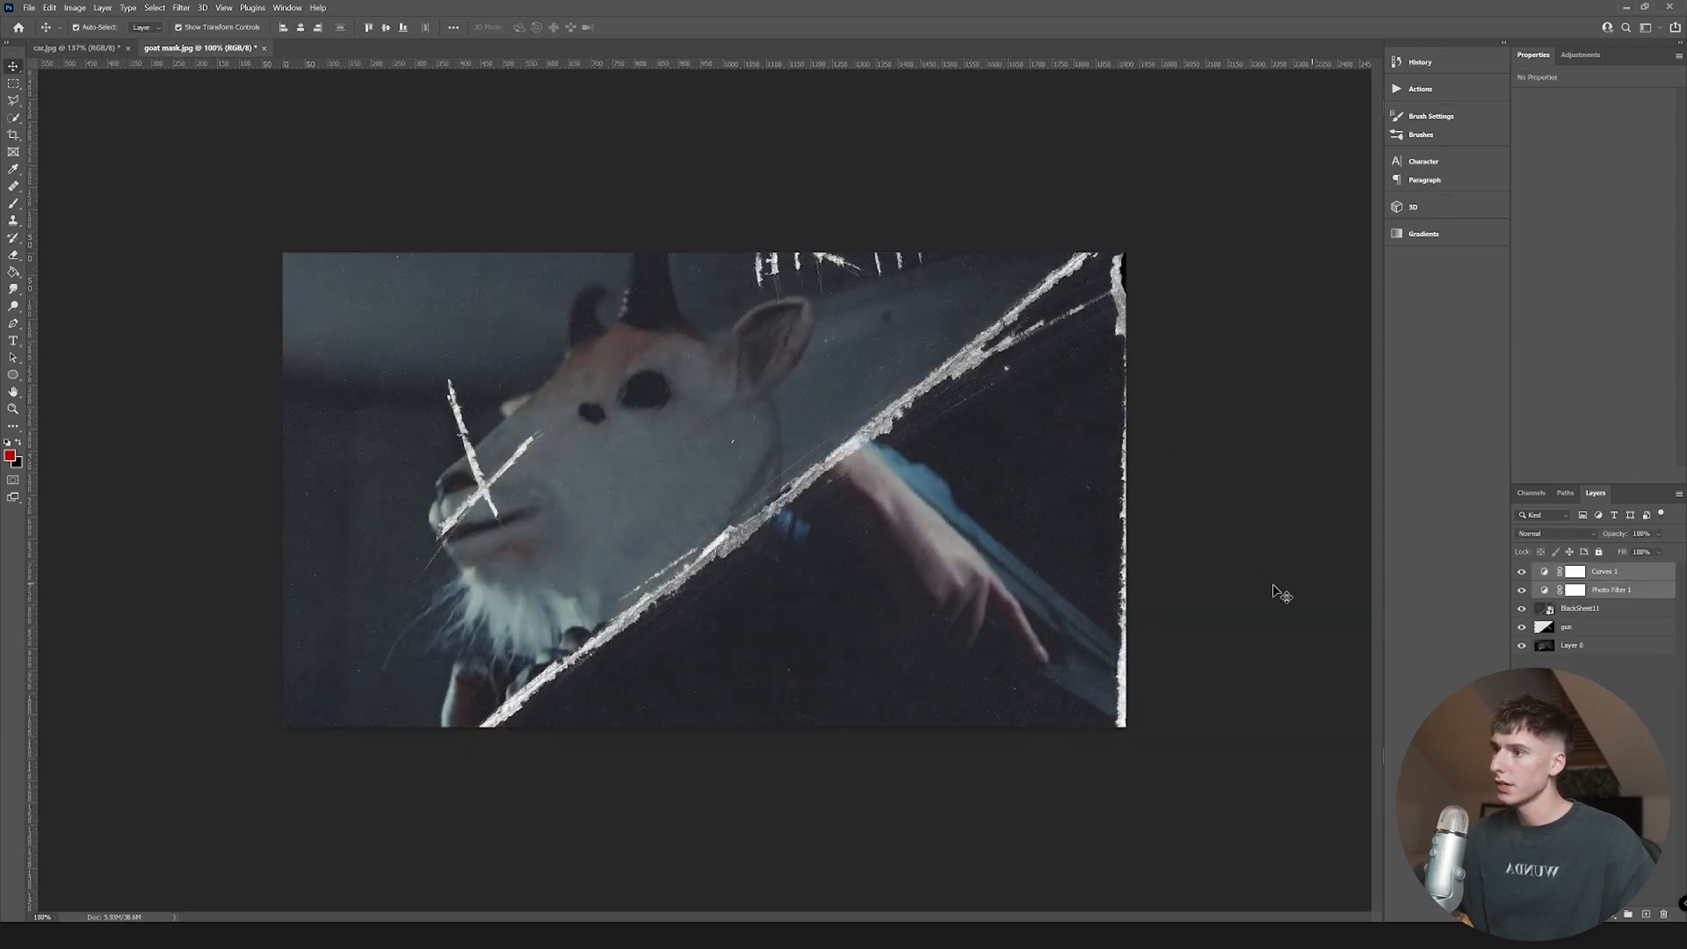
click(1631, 700)
- Desaturate both the gun layer and the goat layer, Layer 0
click(1581, 627)
click(75, 7)
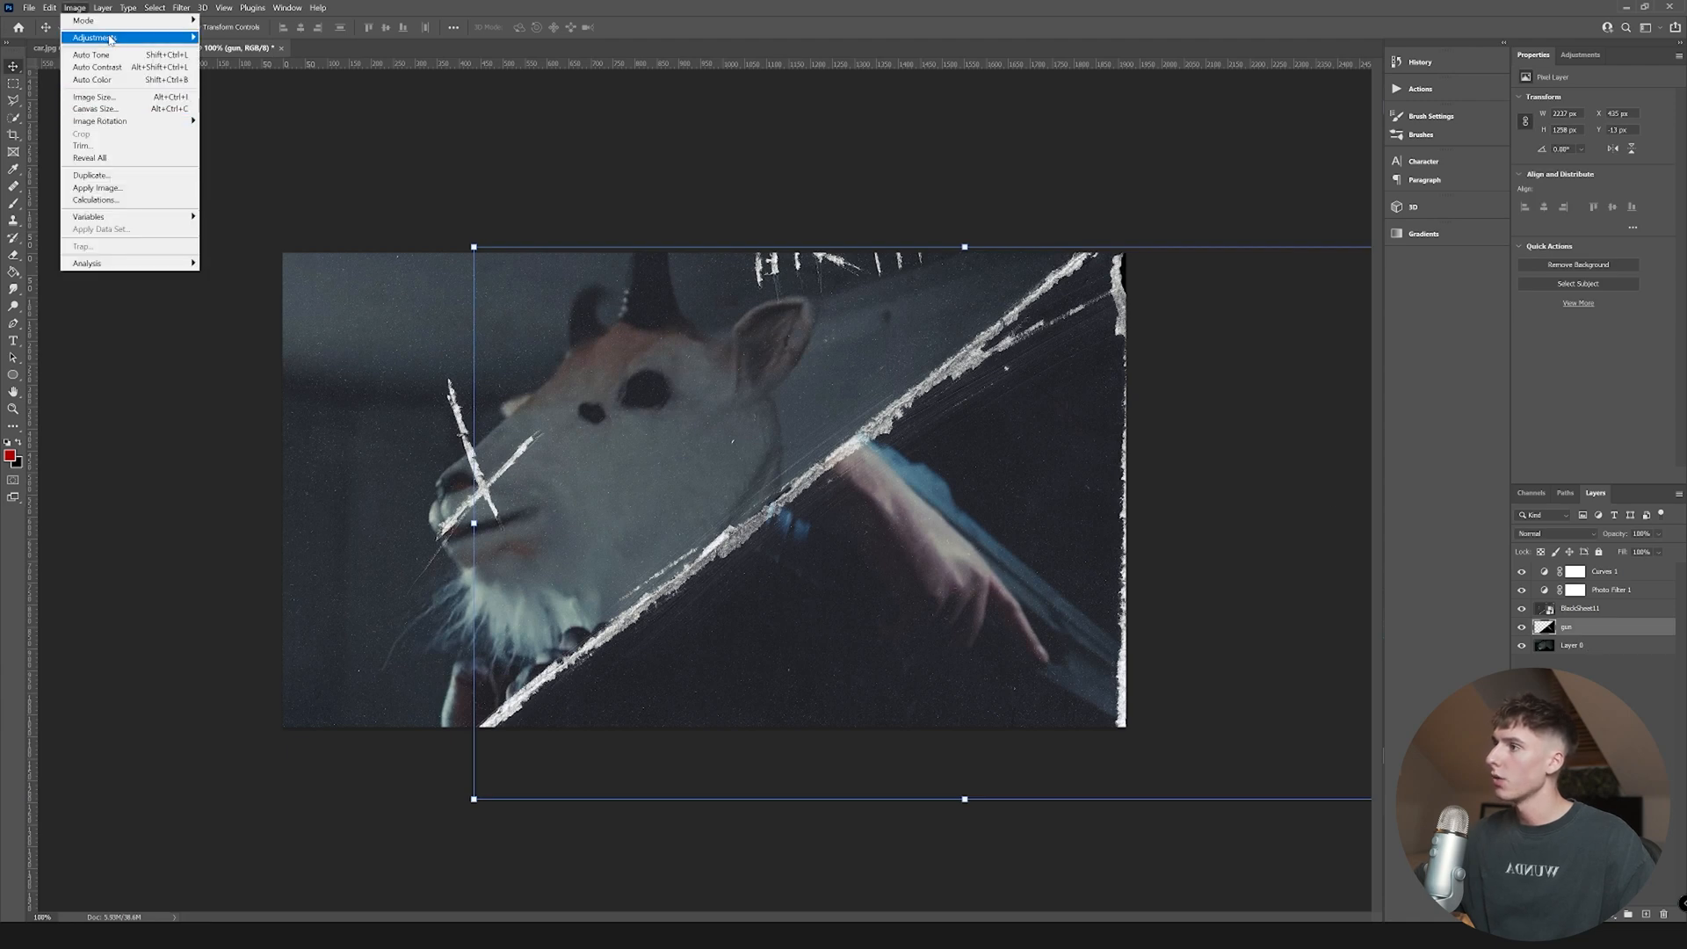
mouse_move(112, 39)
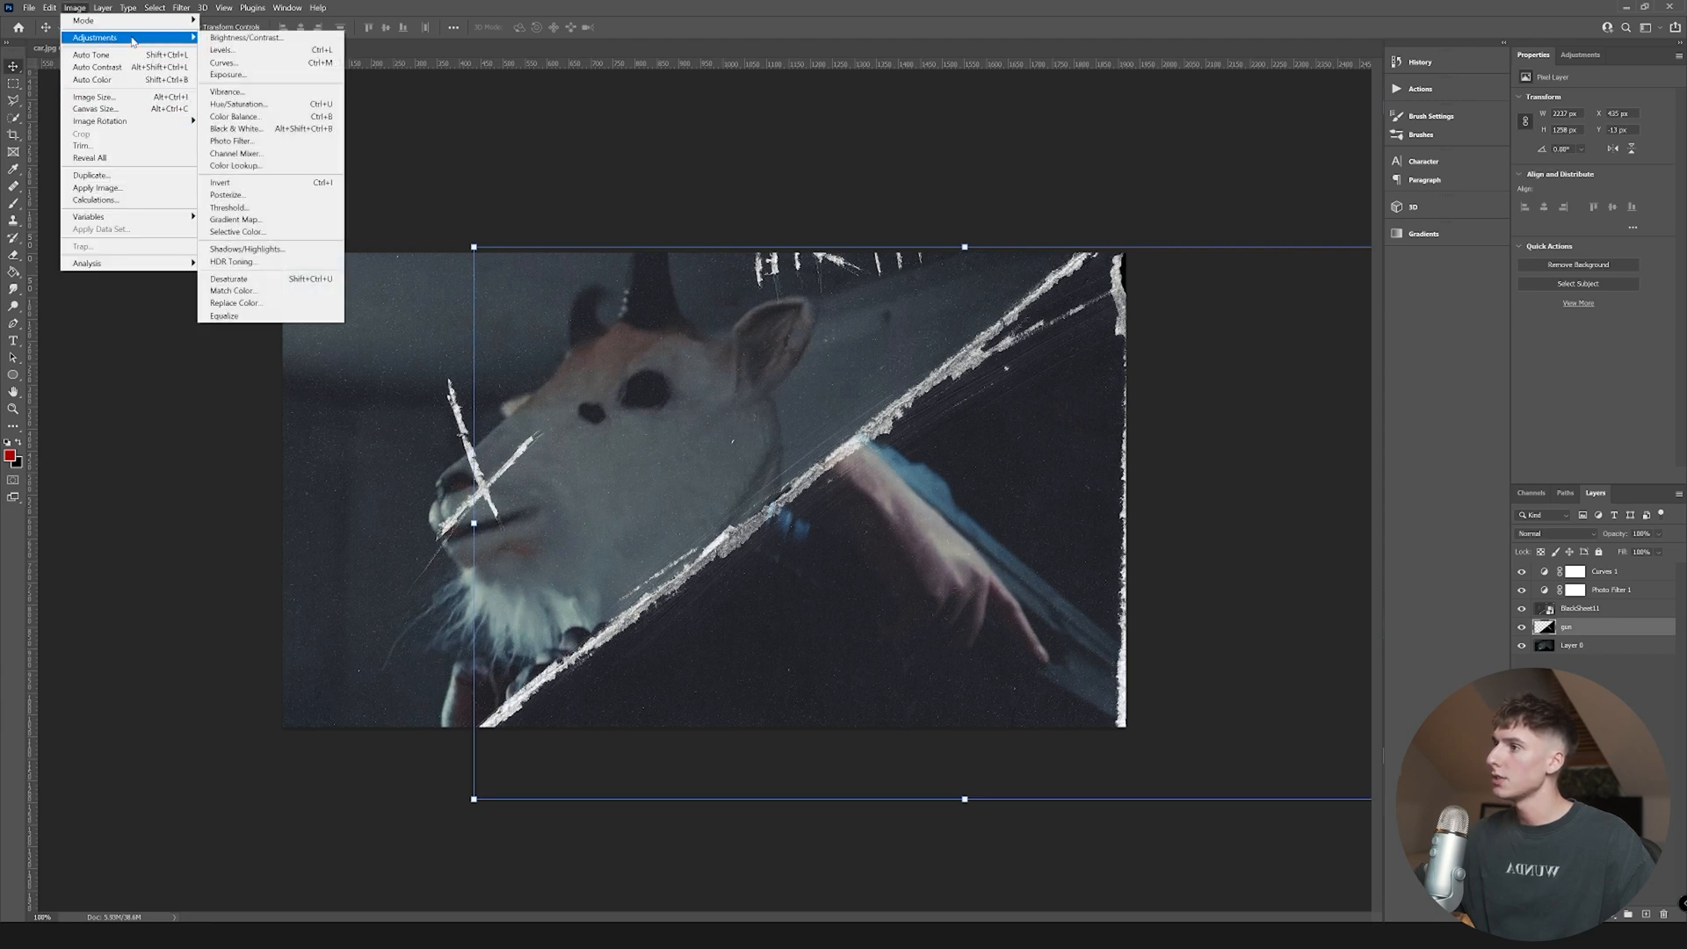
click(247, 280)
click(1604, 650)
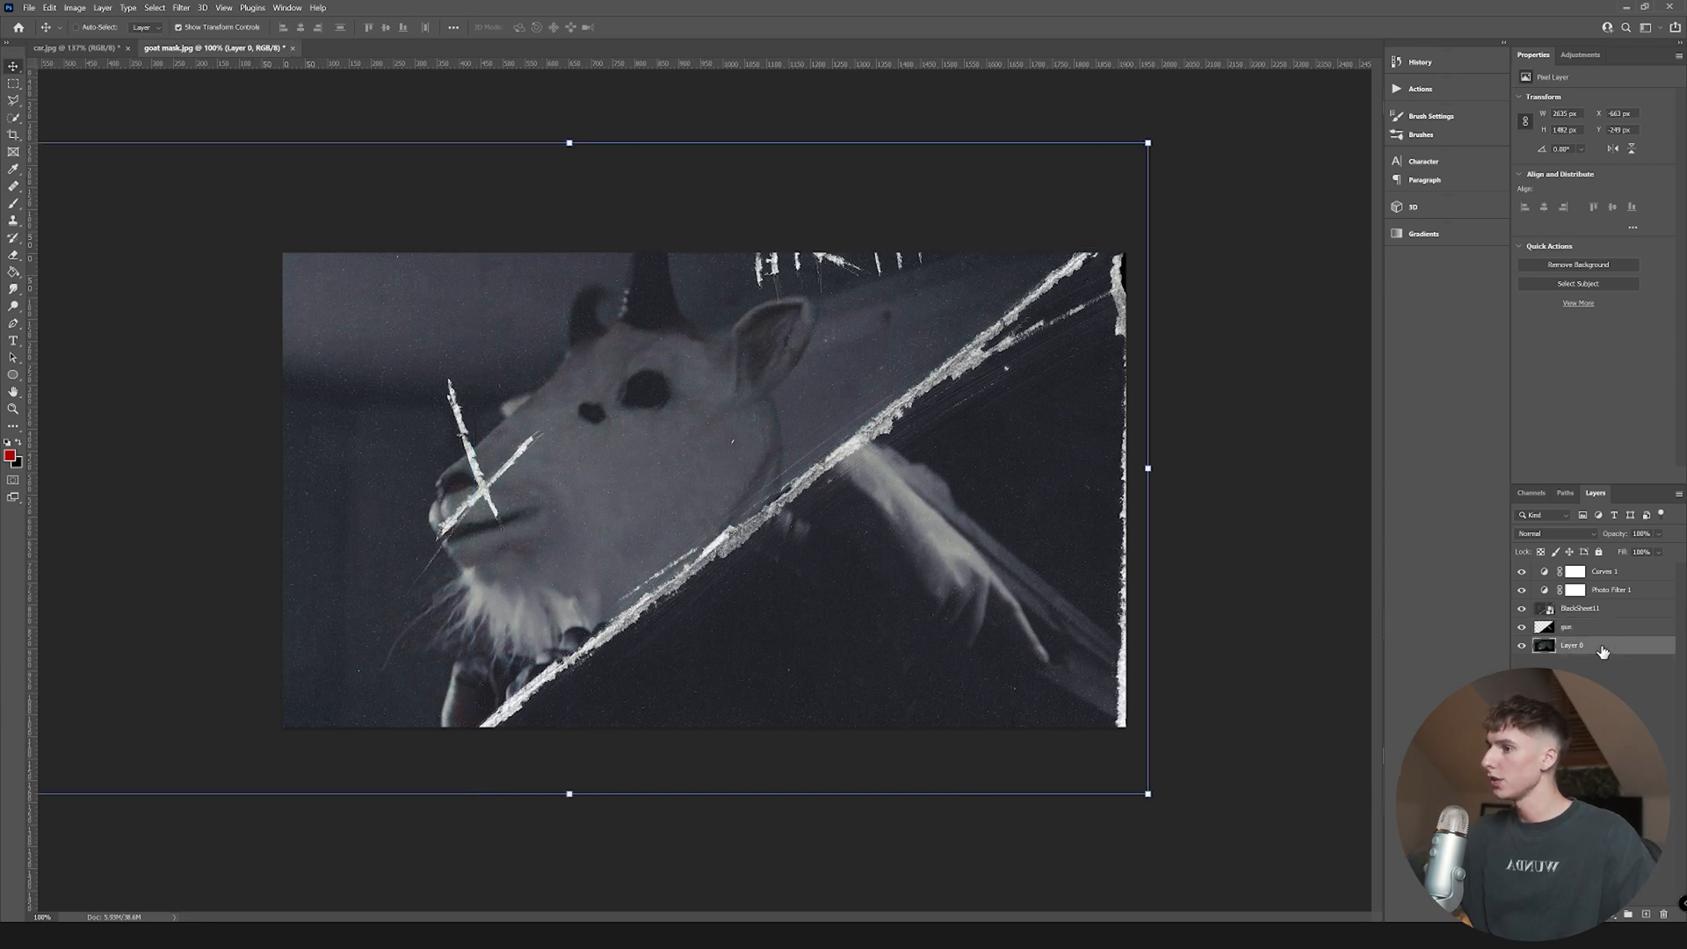
click(1257, 657)
- Apply a warm-toned Photo Filter to the BlackSheet11 texture layer
scroll(918, 672, up, 4)
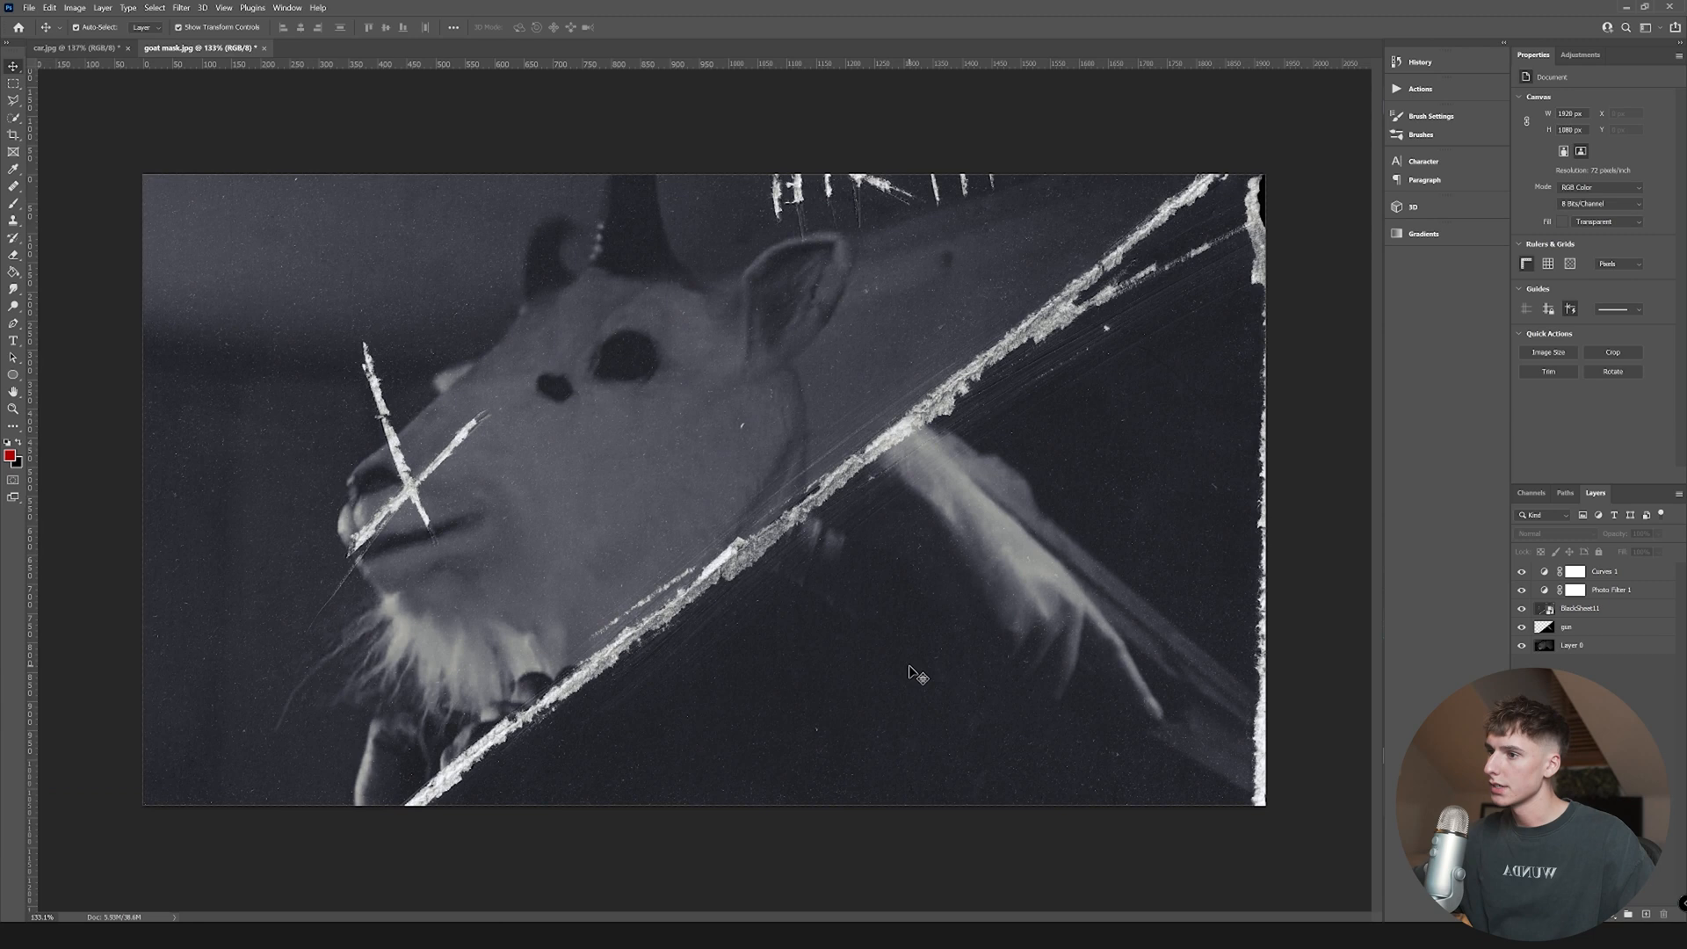
click(949, 674)
click(75, 7)
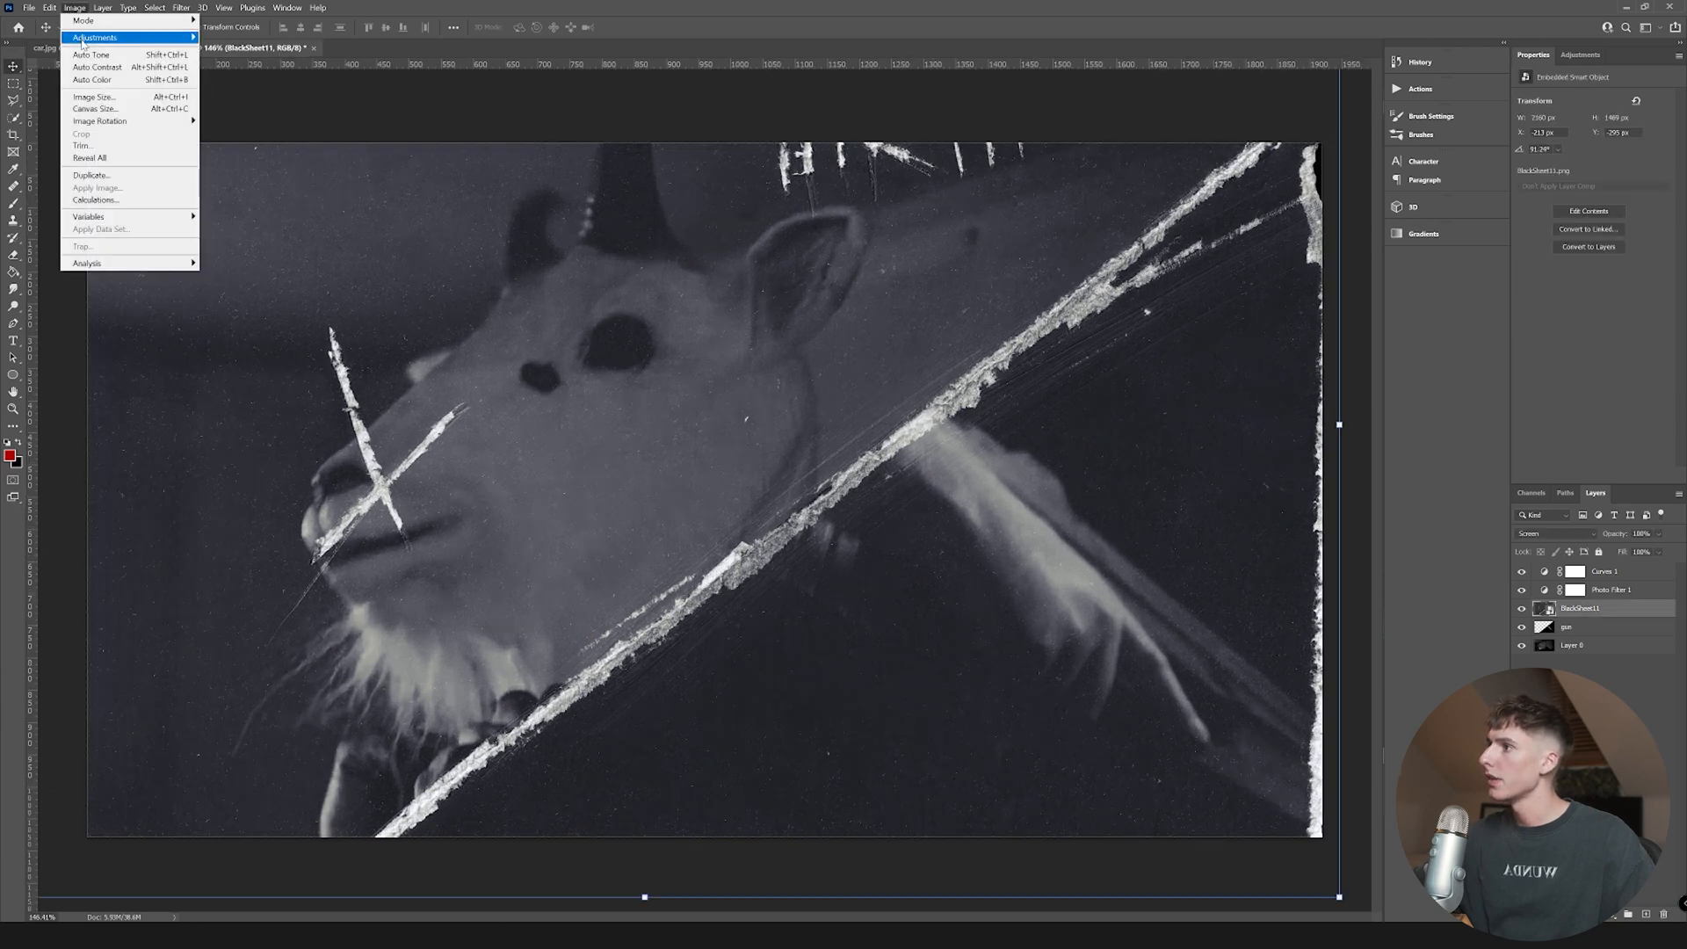
mouse_move(95, 38)
click(232, 141)
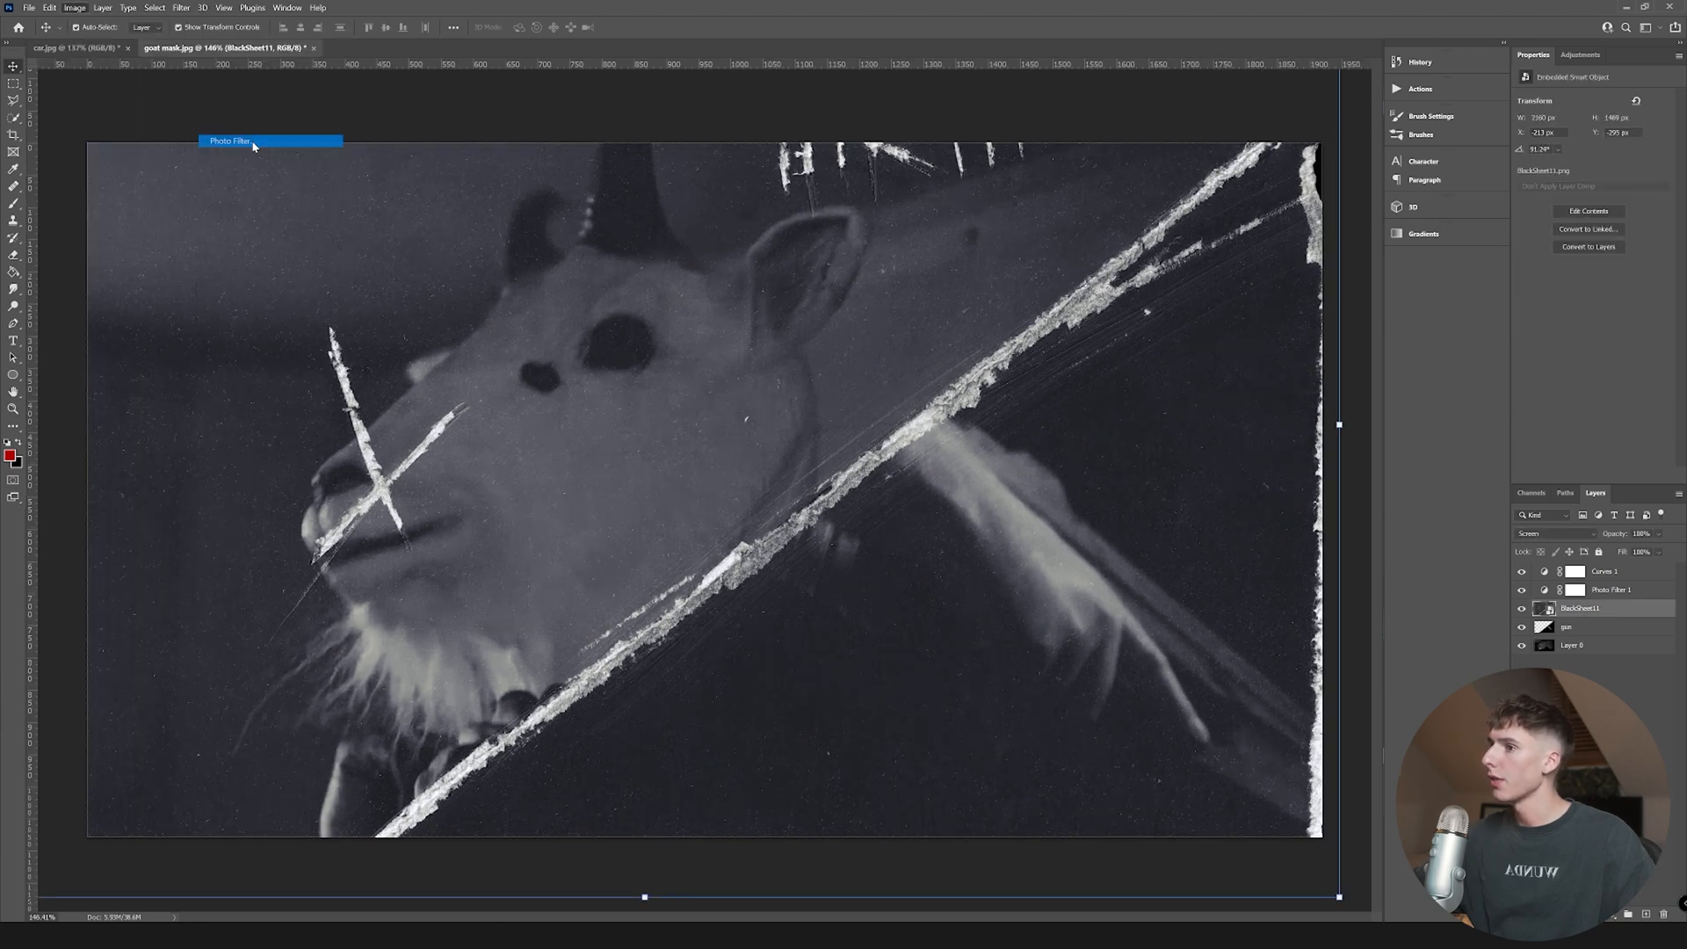
click(946, 314)
drag(1248, 478, 1248, 470)
drag(1224, 415, 1230, 378)
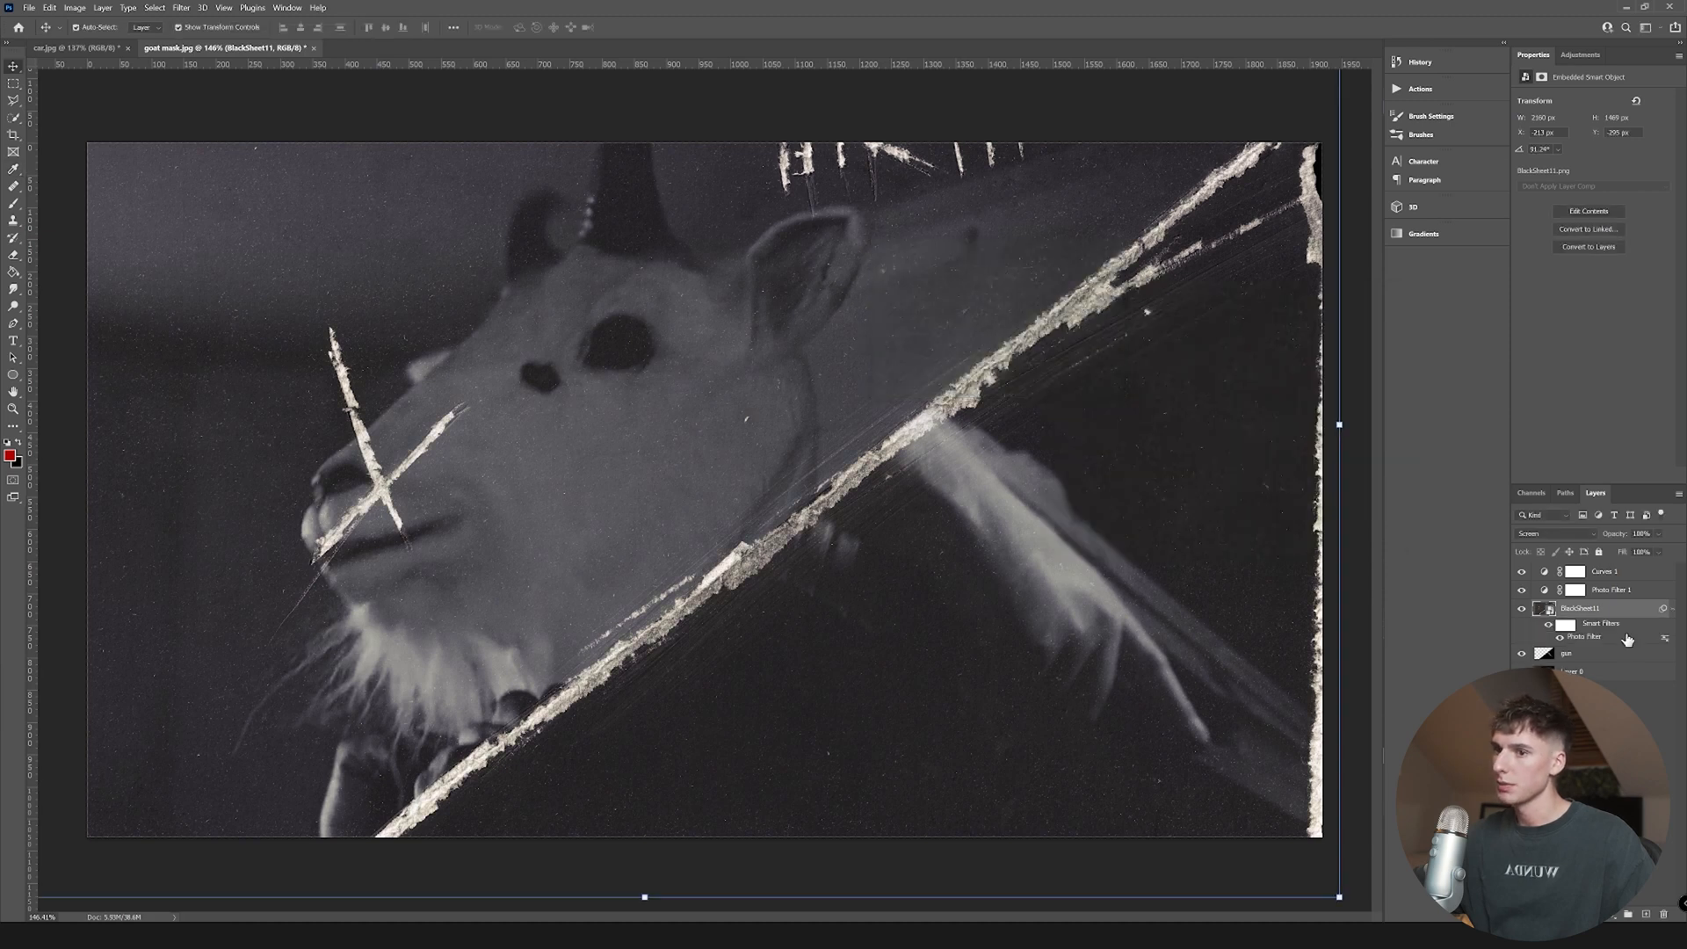
- Add an empty layer above BlackSheet11 and activate the Brush tool
click(1646, 914)
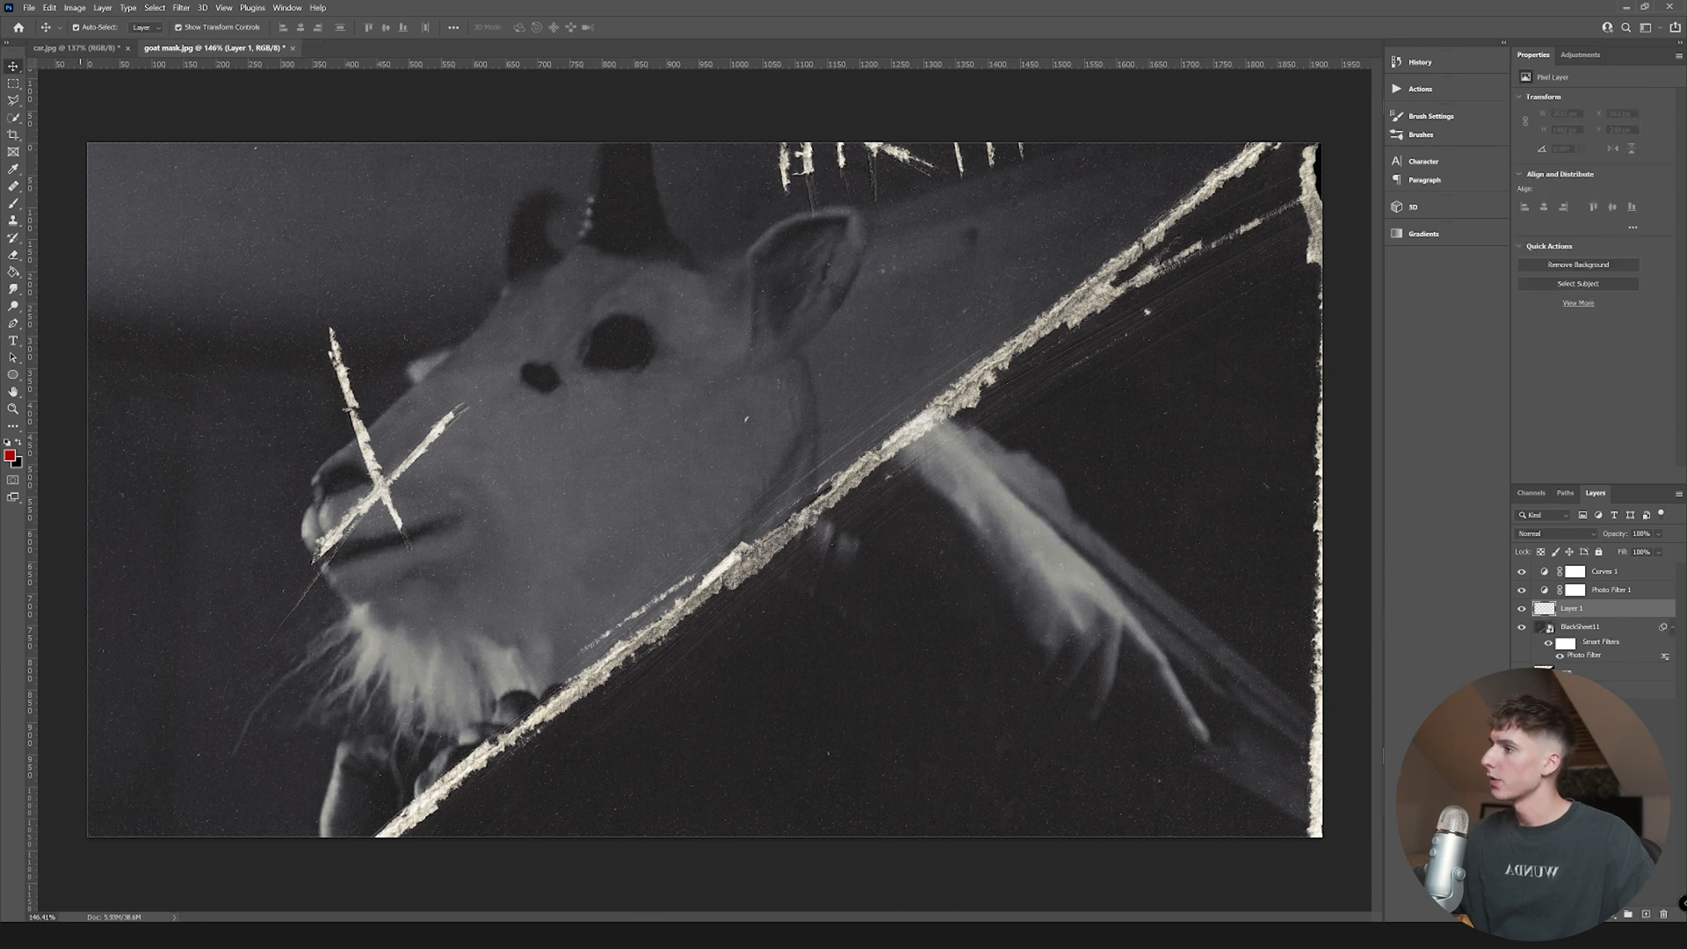
click(13, 203)
drag(668, 279, 520, 452)
drag(555, 304, 730, 437)
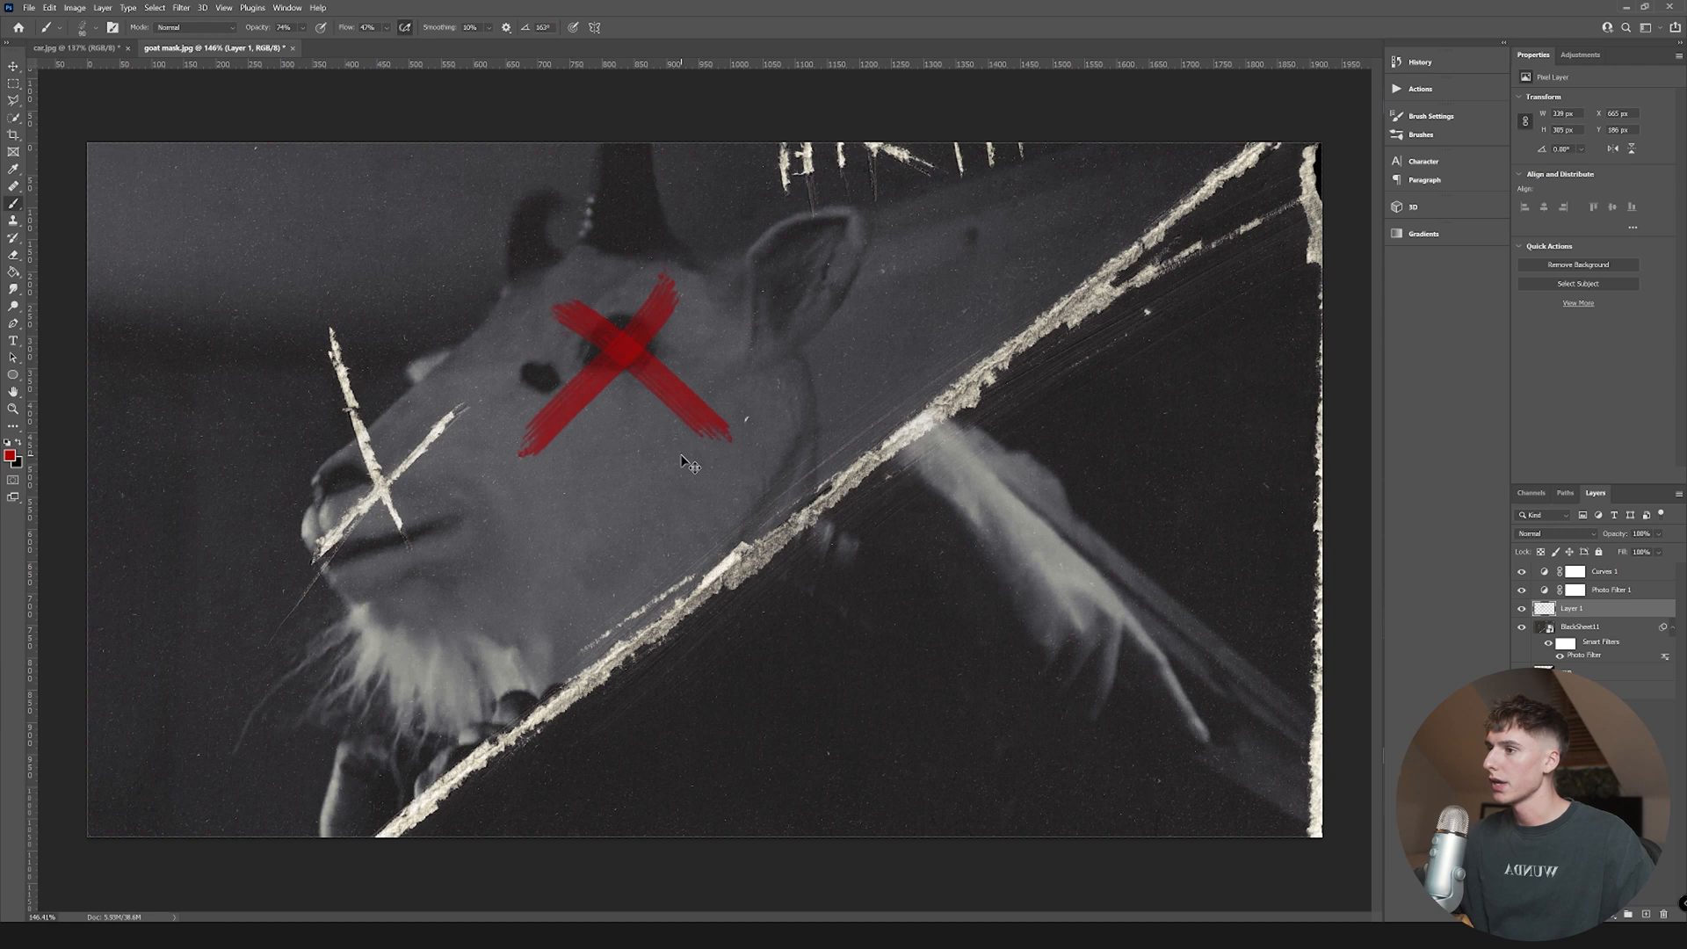
key(ctrl+z)
key(ctrl+z)
- Set the brush smoothing to 0%, lower its flow, and paint a thin, scratchy red X over the goat's eye
drag(795, 224, 563, 404)
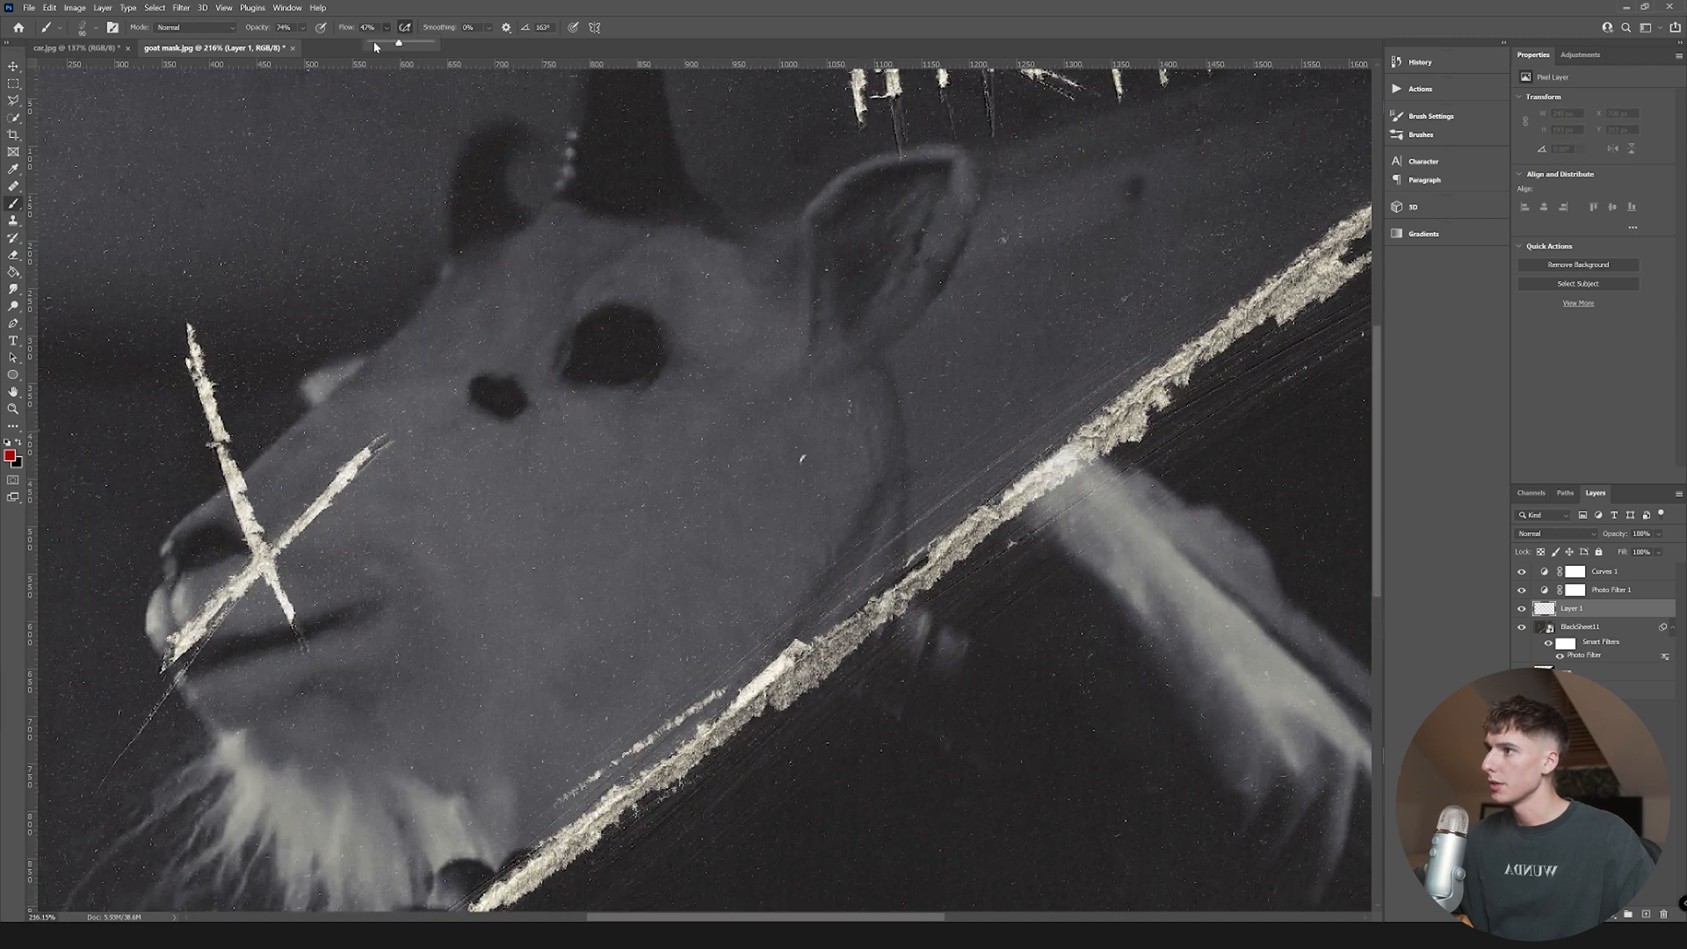
drag(687, 231, 543, 490)
drag(527, 263, 723, 479)
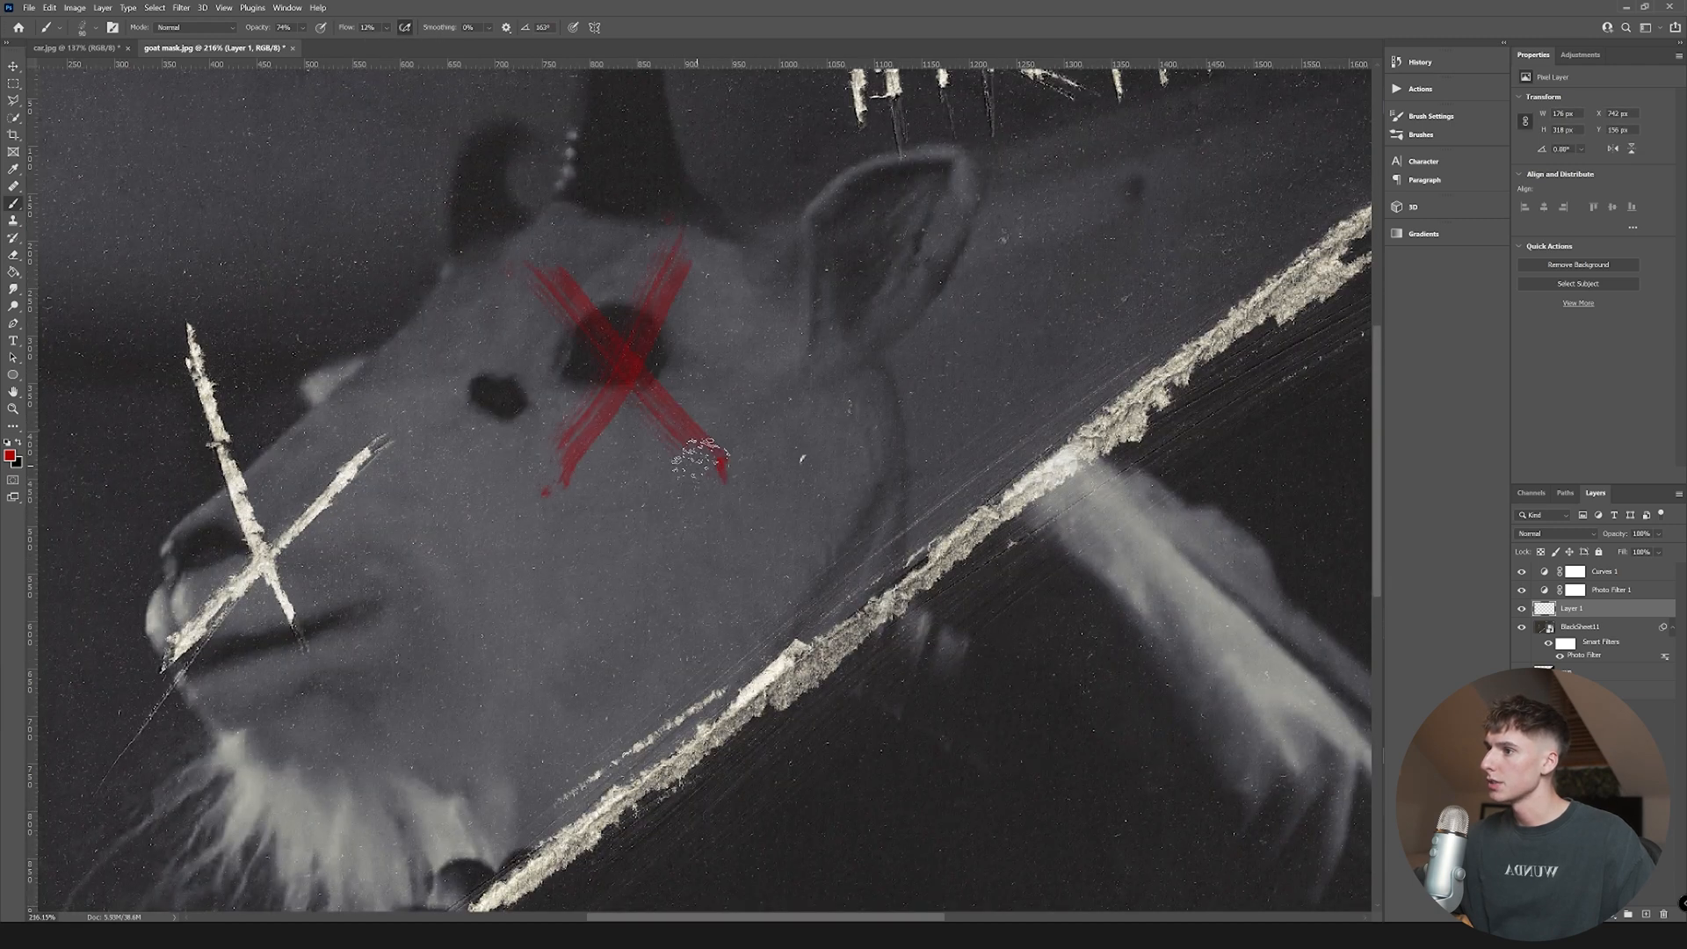
key(ctrl+z)
key(ctrl+z)
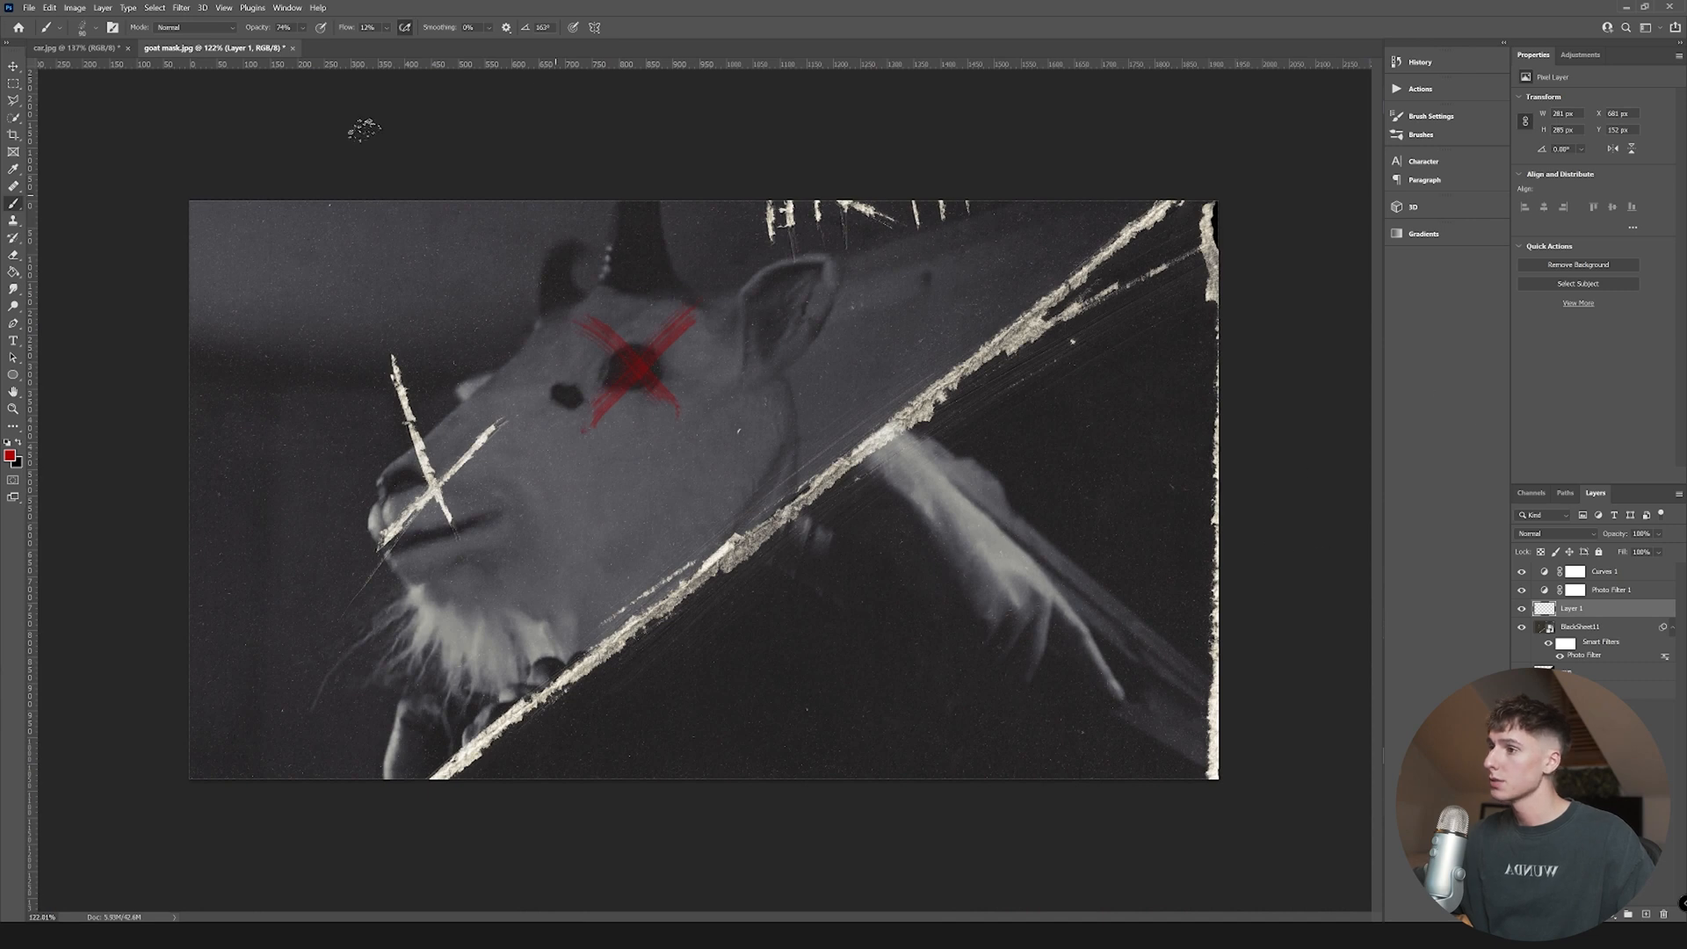
- Save a JPG copy of the image named "goat mask copy" in the Done Tutorial folder
click(29, 7)
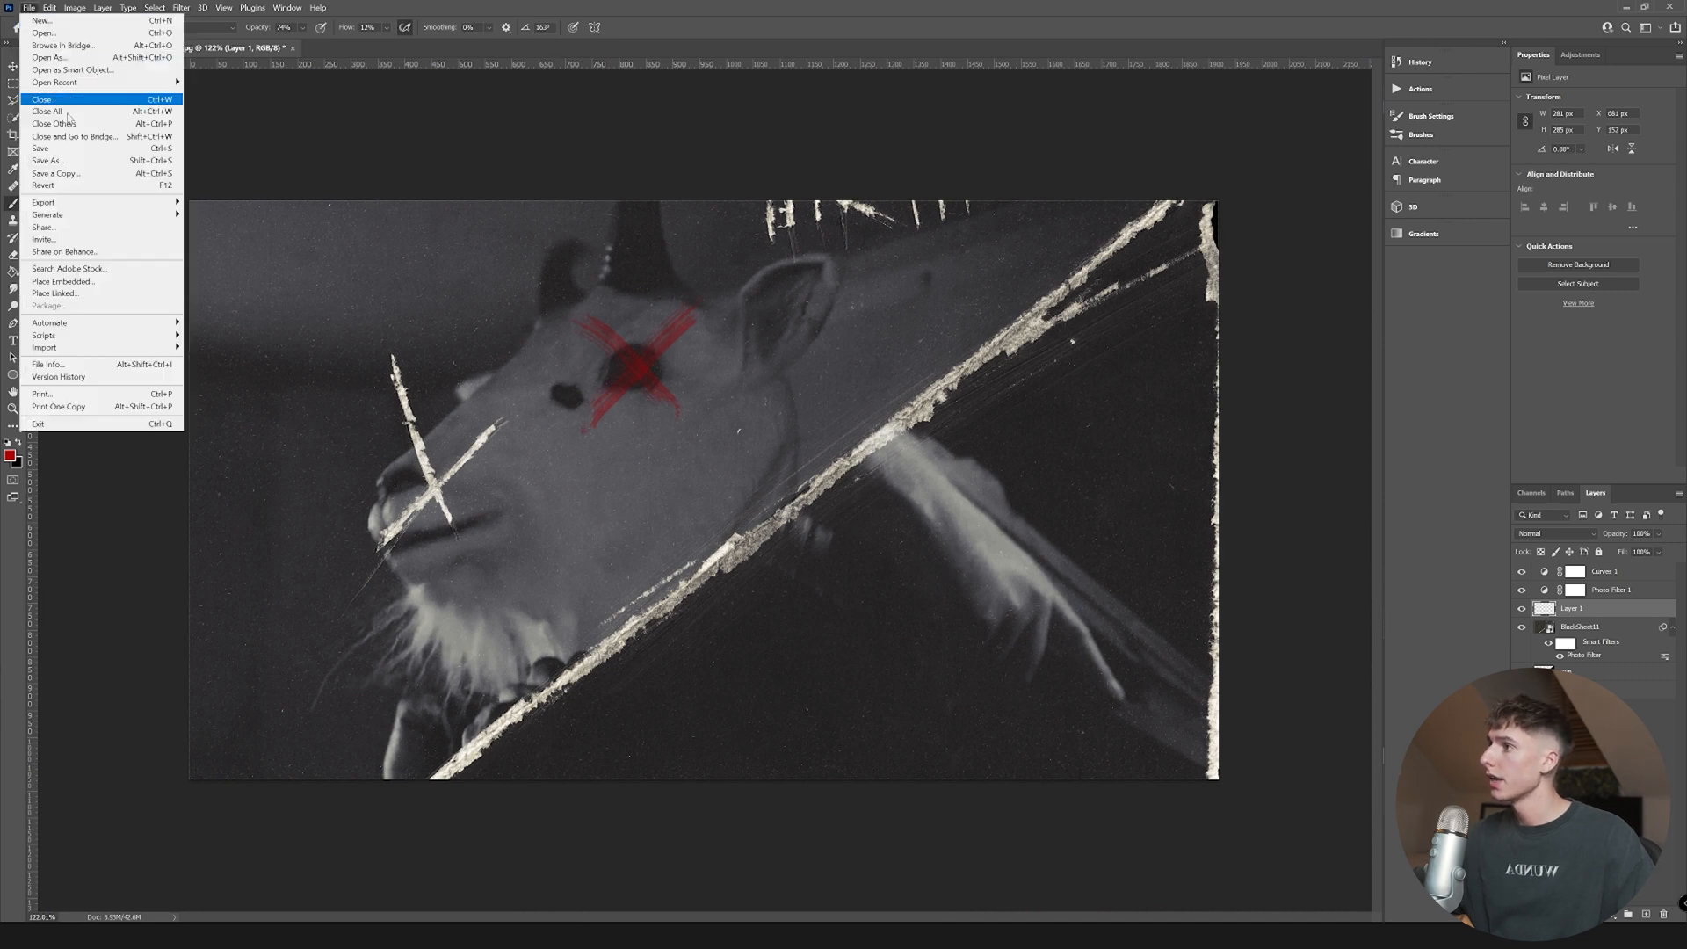
click(52, 175)
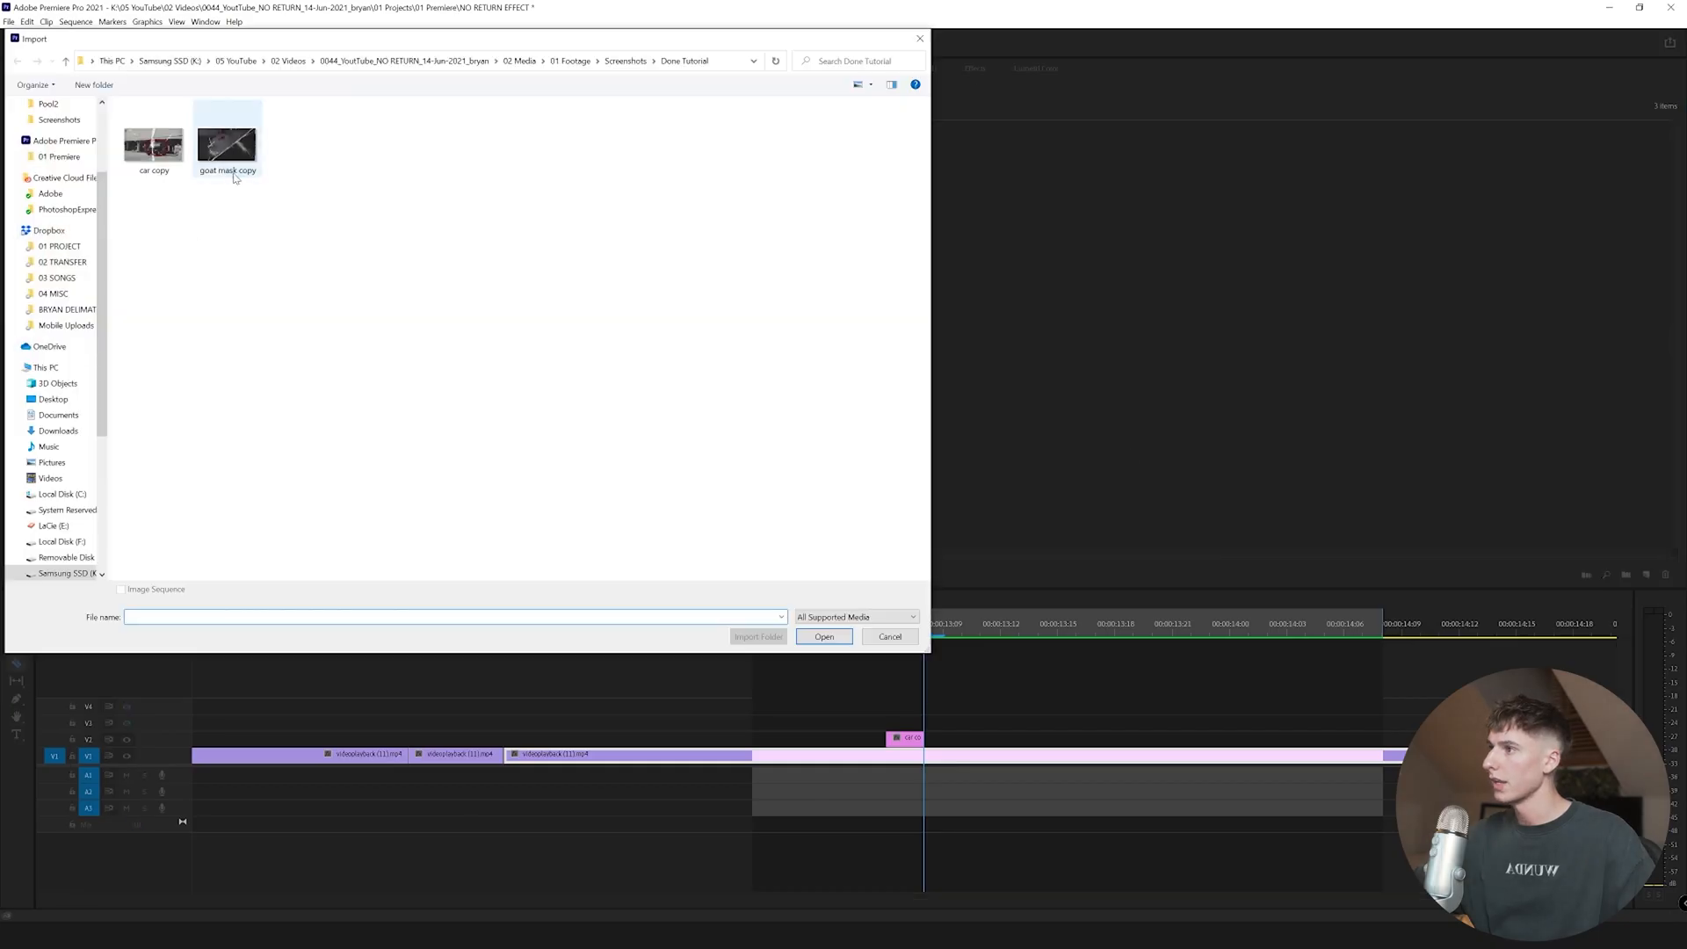
- In Premiere Pro, import "goat mask copy" and place it on V2 directly after the car still, ending at 00:00:13:10
double_click(237, 196)
drag(857, 499, 963, 739)
key(v)
drag(878, 626, 963, 655)
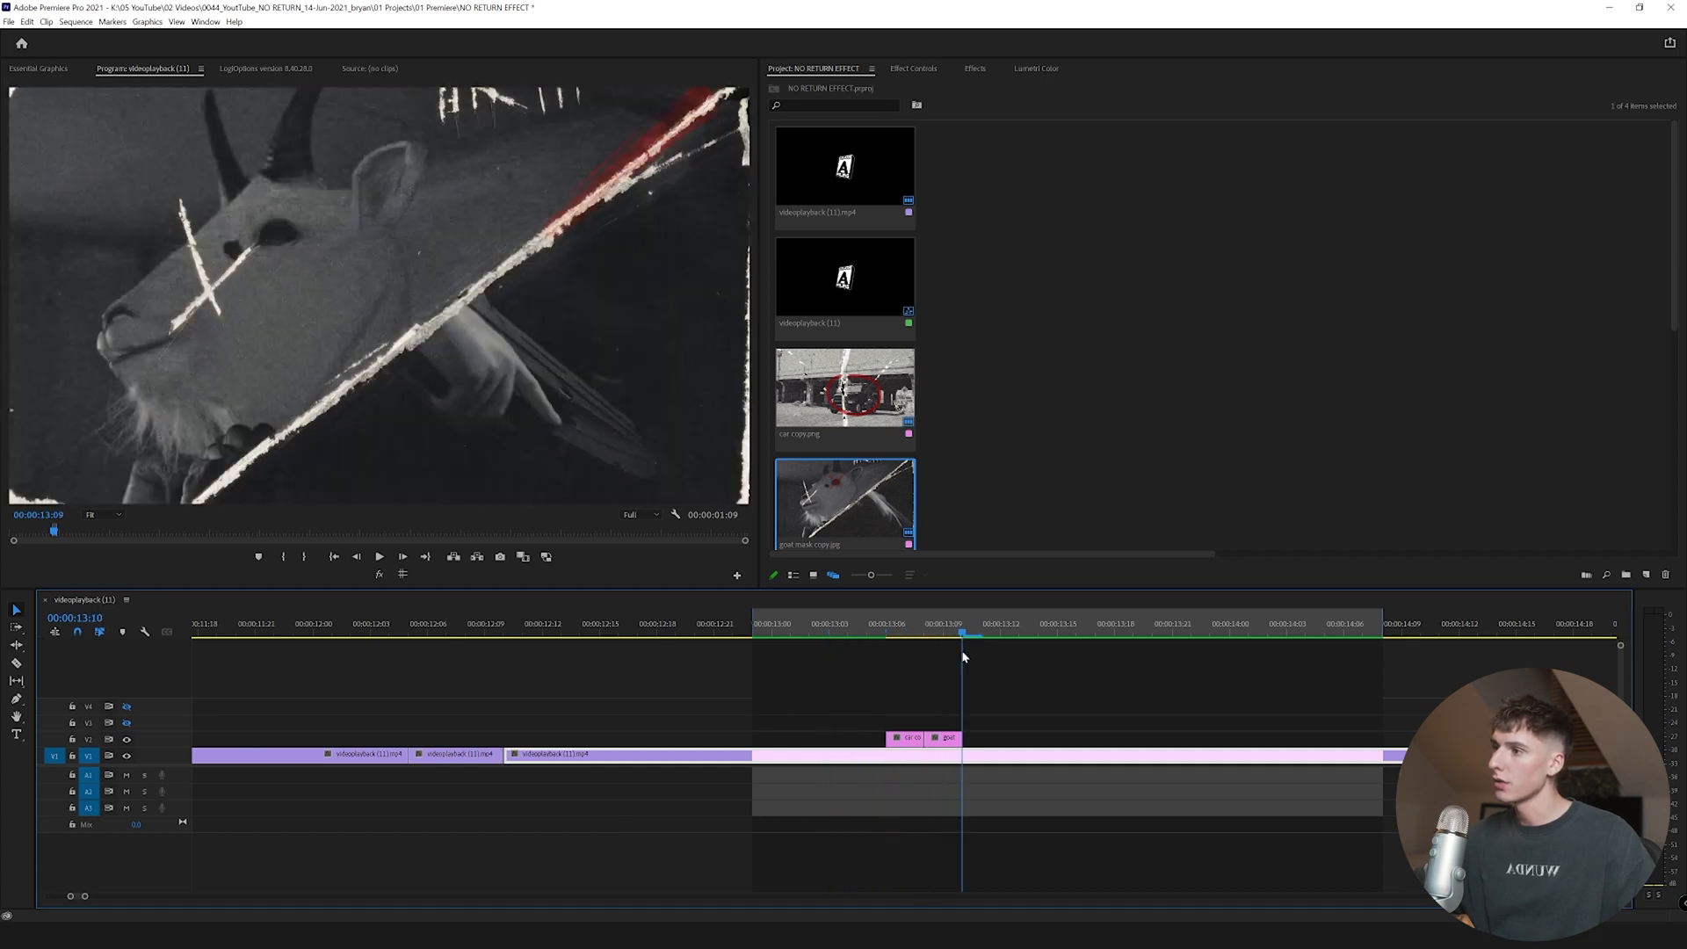
- Extend the goat still on V2 to end at 00:00:13:11, apply the S_Glow effect to it, and show V2
drag(968, 656, 984, 657)
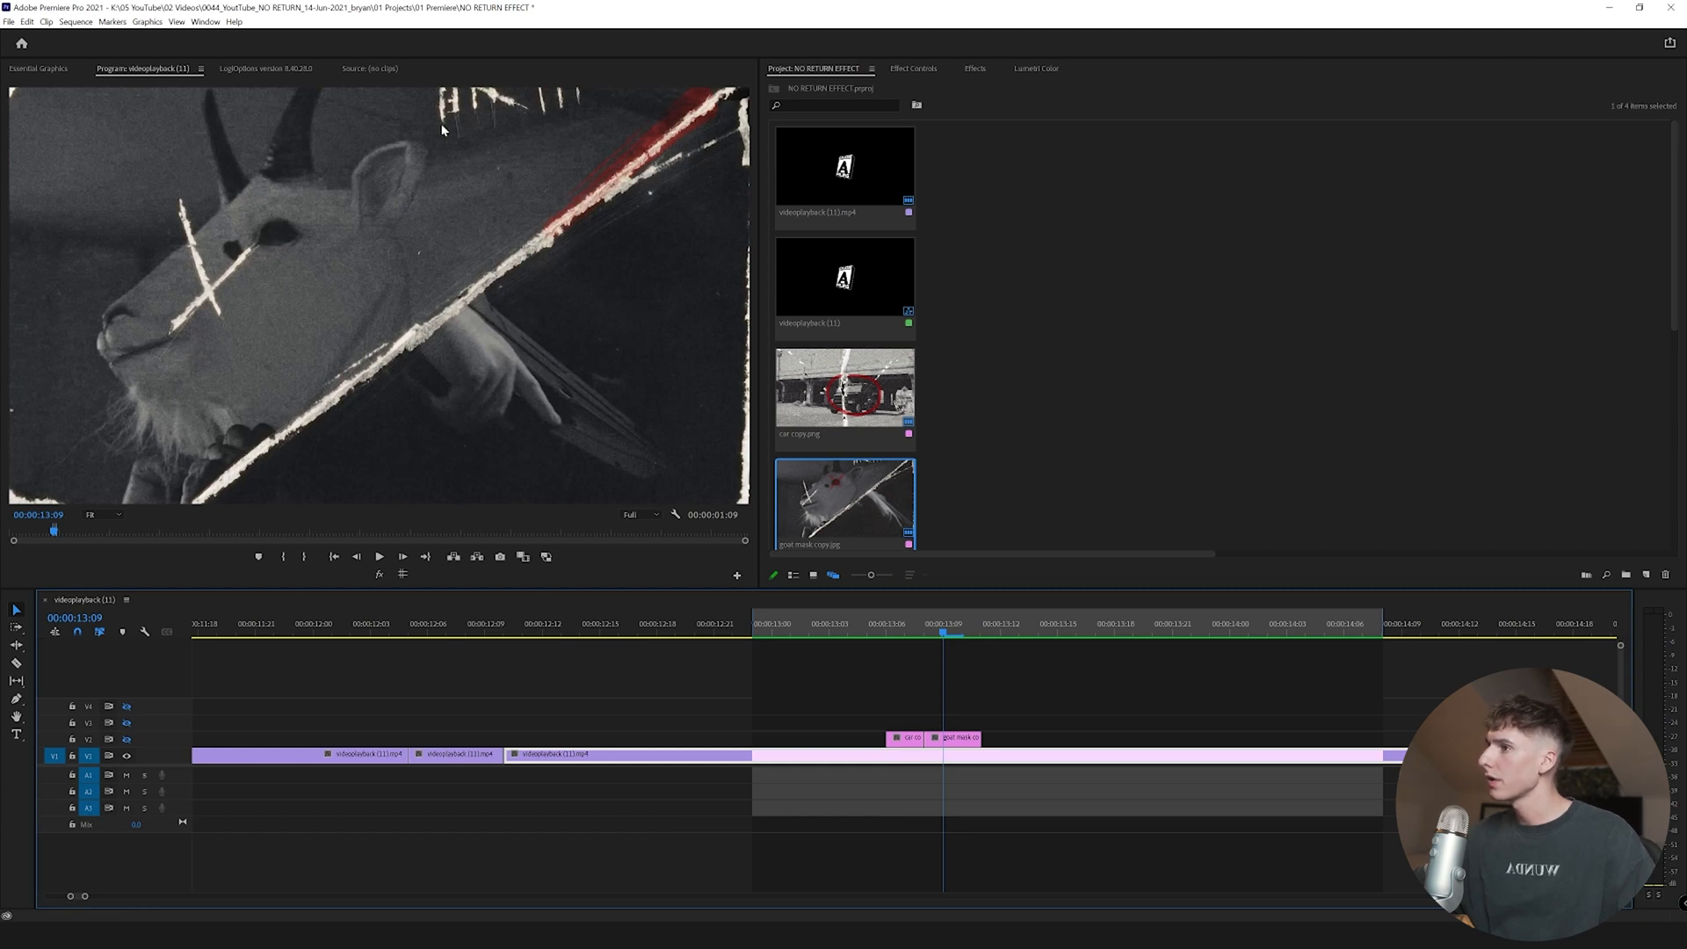
click(914, 70)
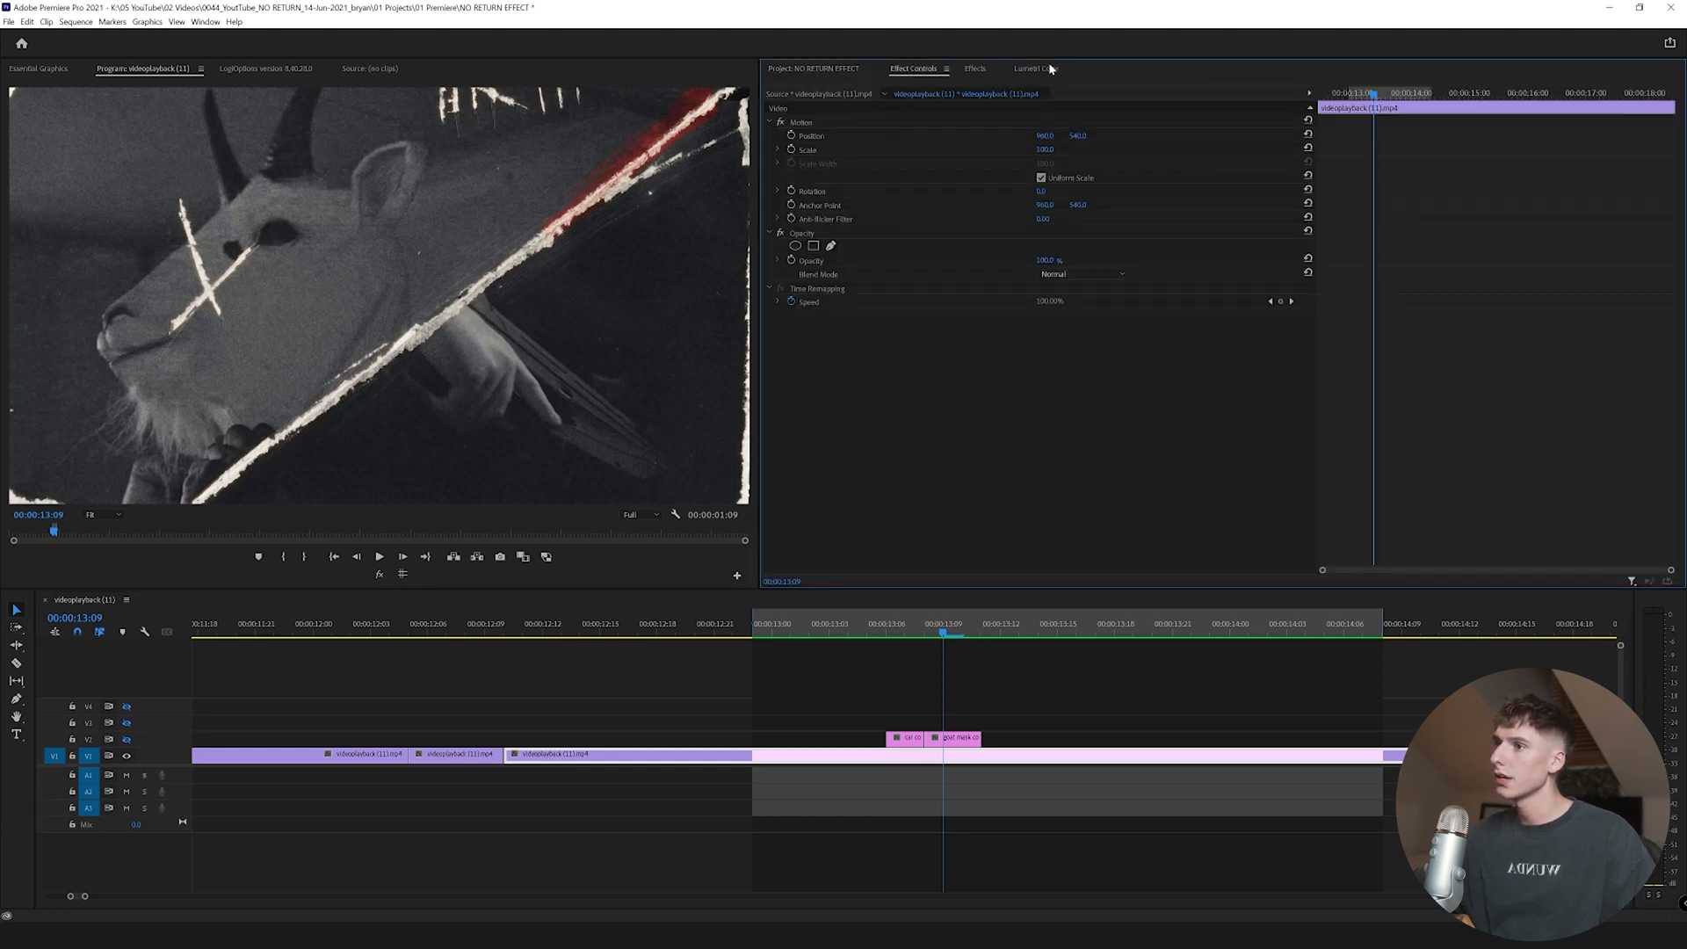
click(975, 72)
click(802, 87)
text(s_glow)
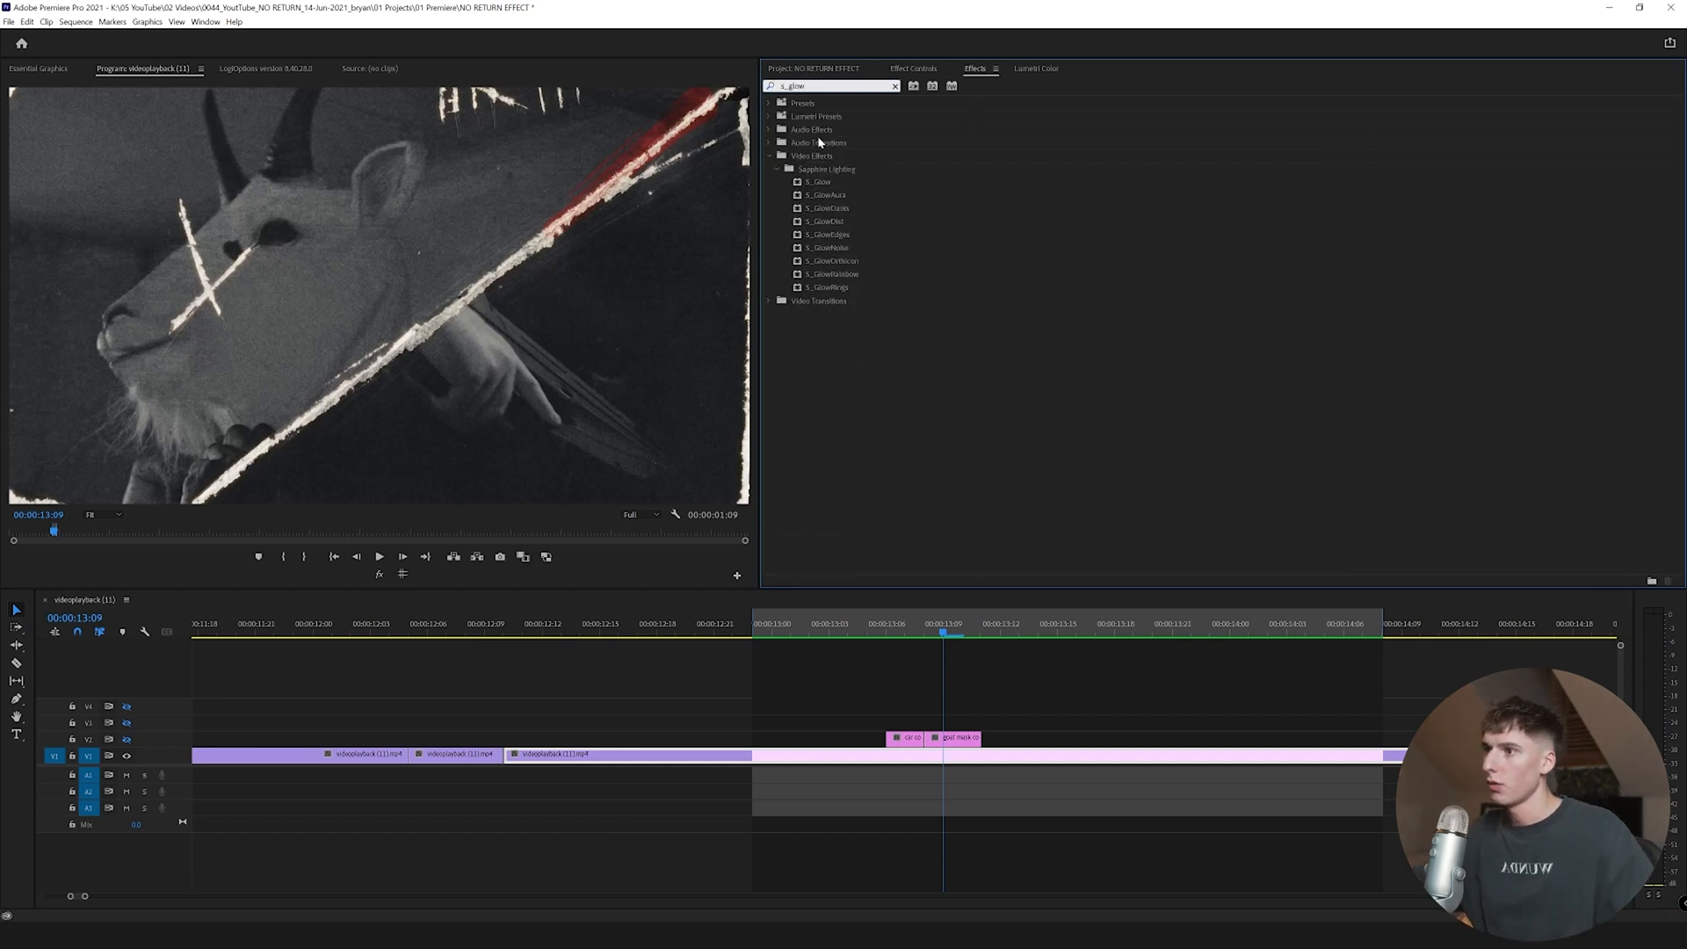
drag(814, 184, 953, 738)
click(954, 738)
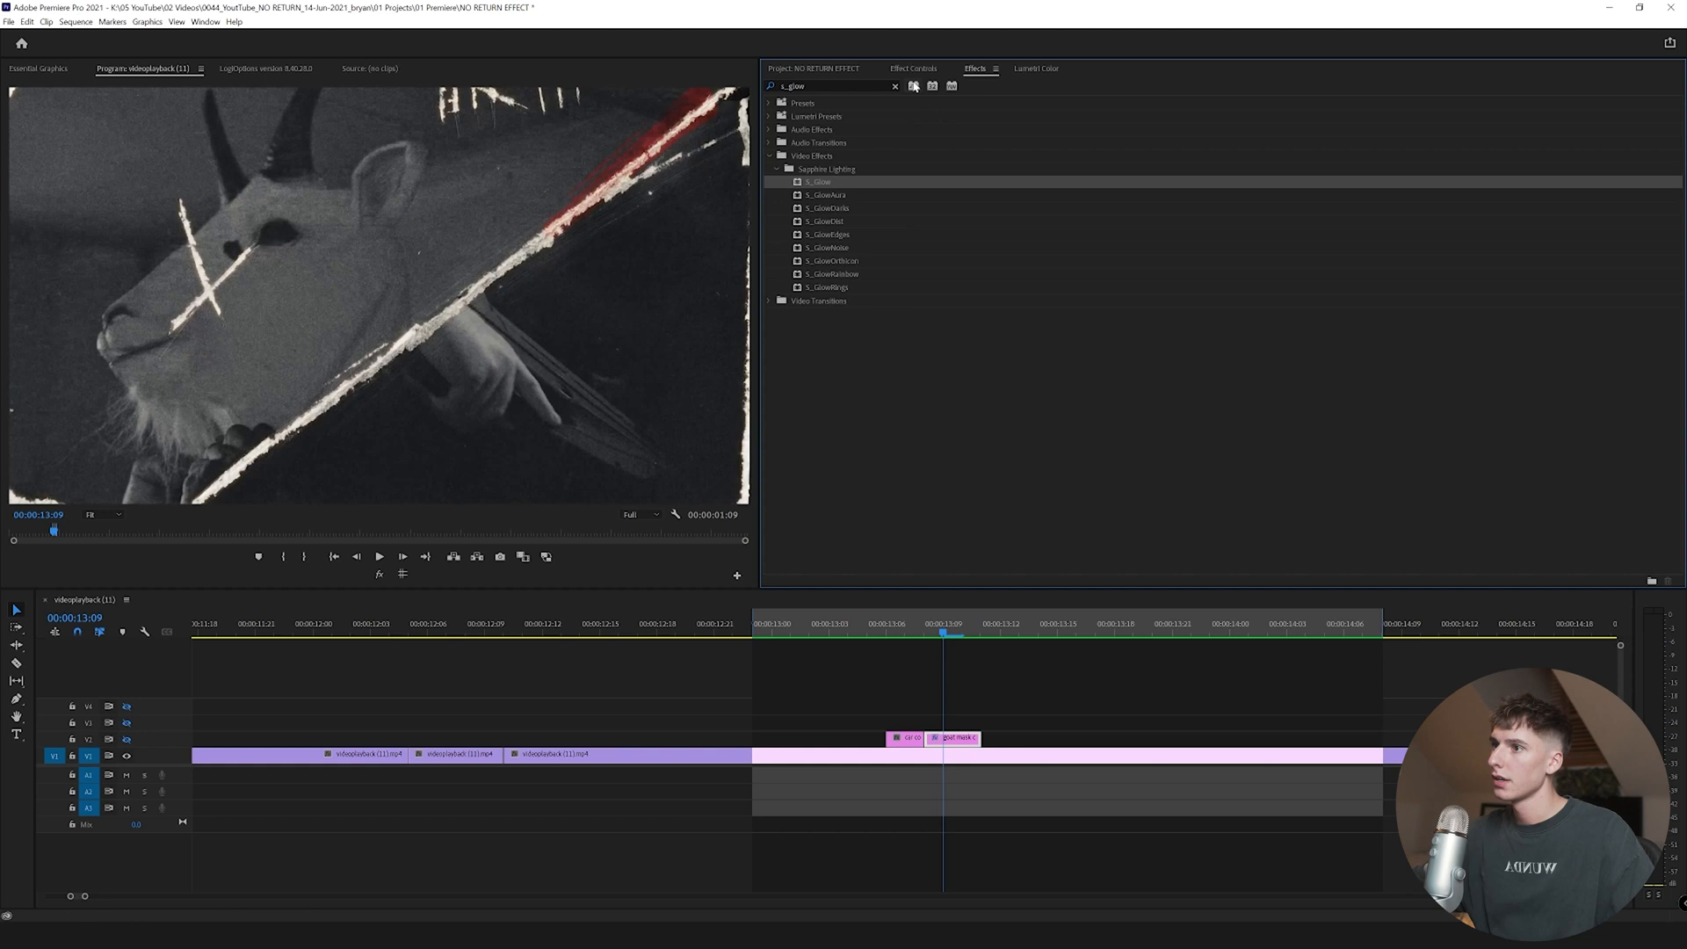
click(914, 70)
click(126, 739)
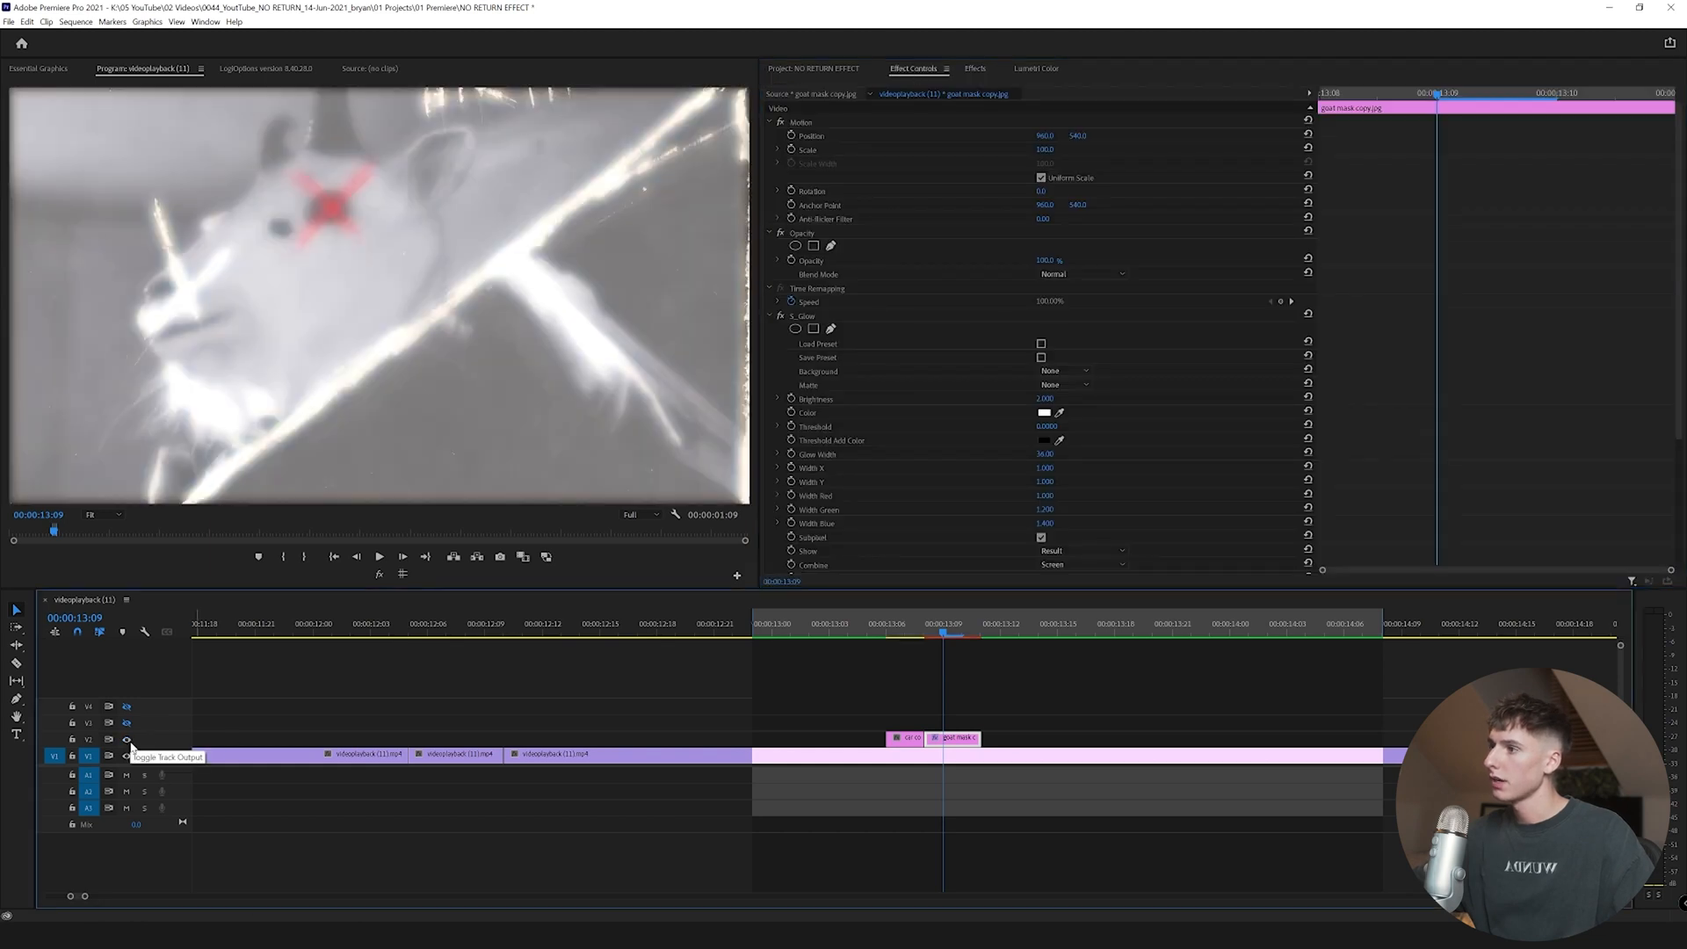
- Set the goat still's S_Glow threshold to 0.6, glow width to 10 and brightness to 0.9, with a pale yellow glow color
drag(1051, 428, 1104, 428)
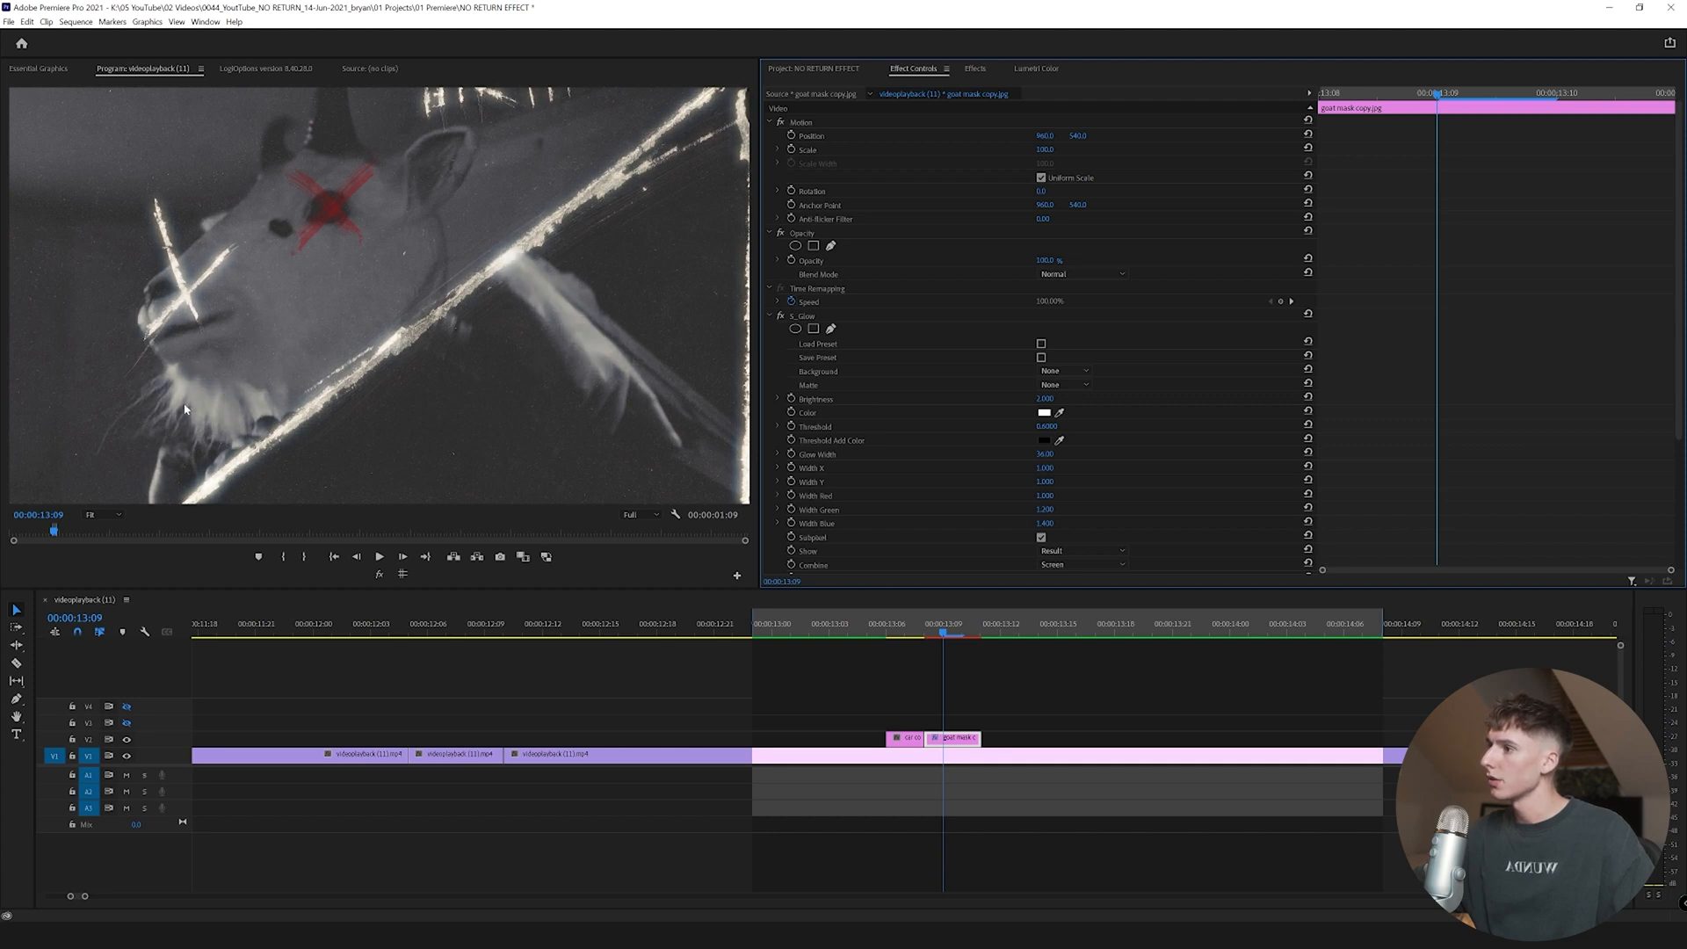
drag(1045, 454, 1027, 454)
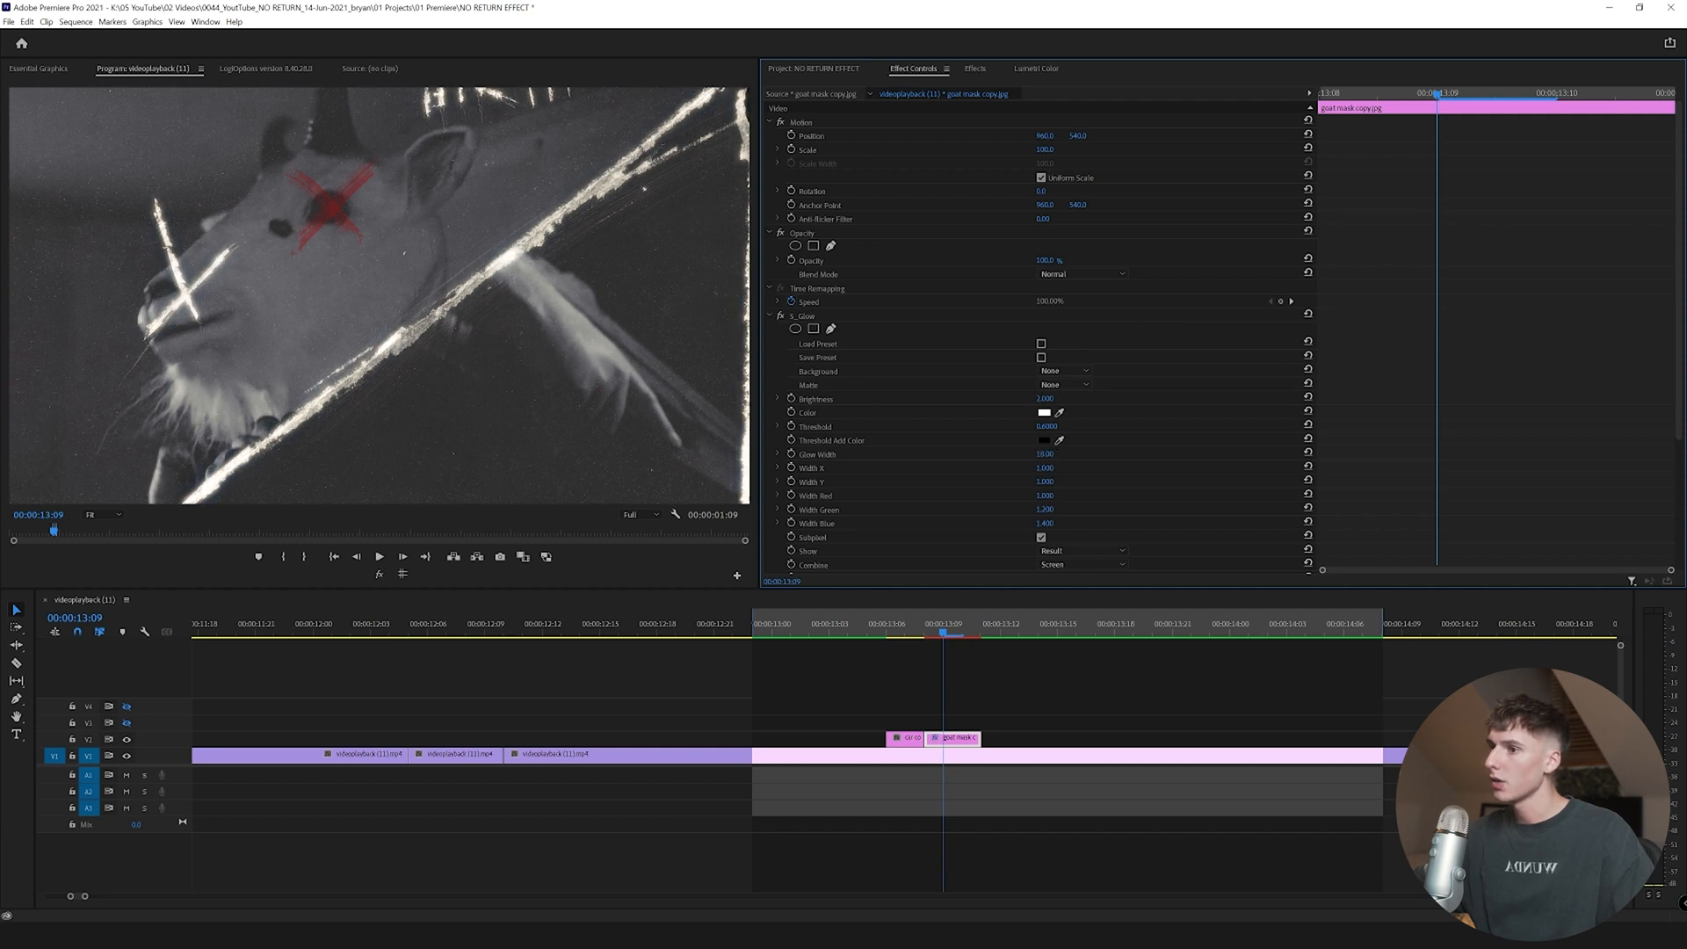
click(1045, 413)
click(488, 391)
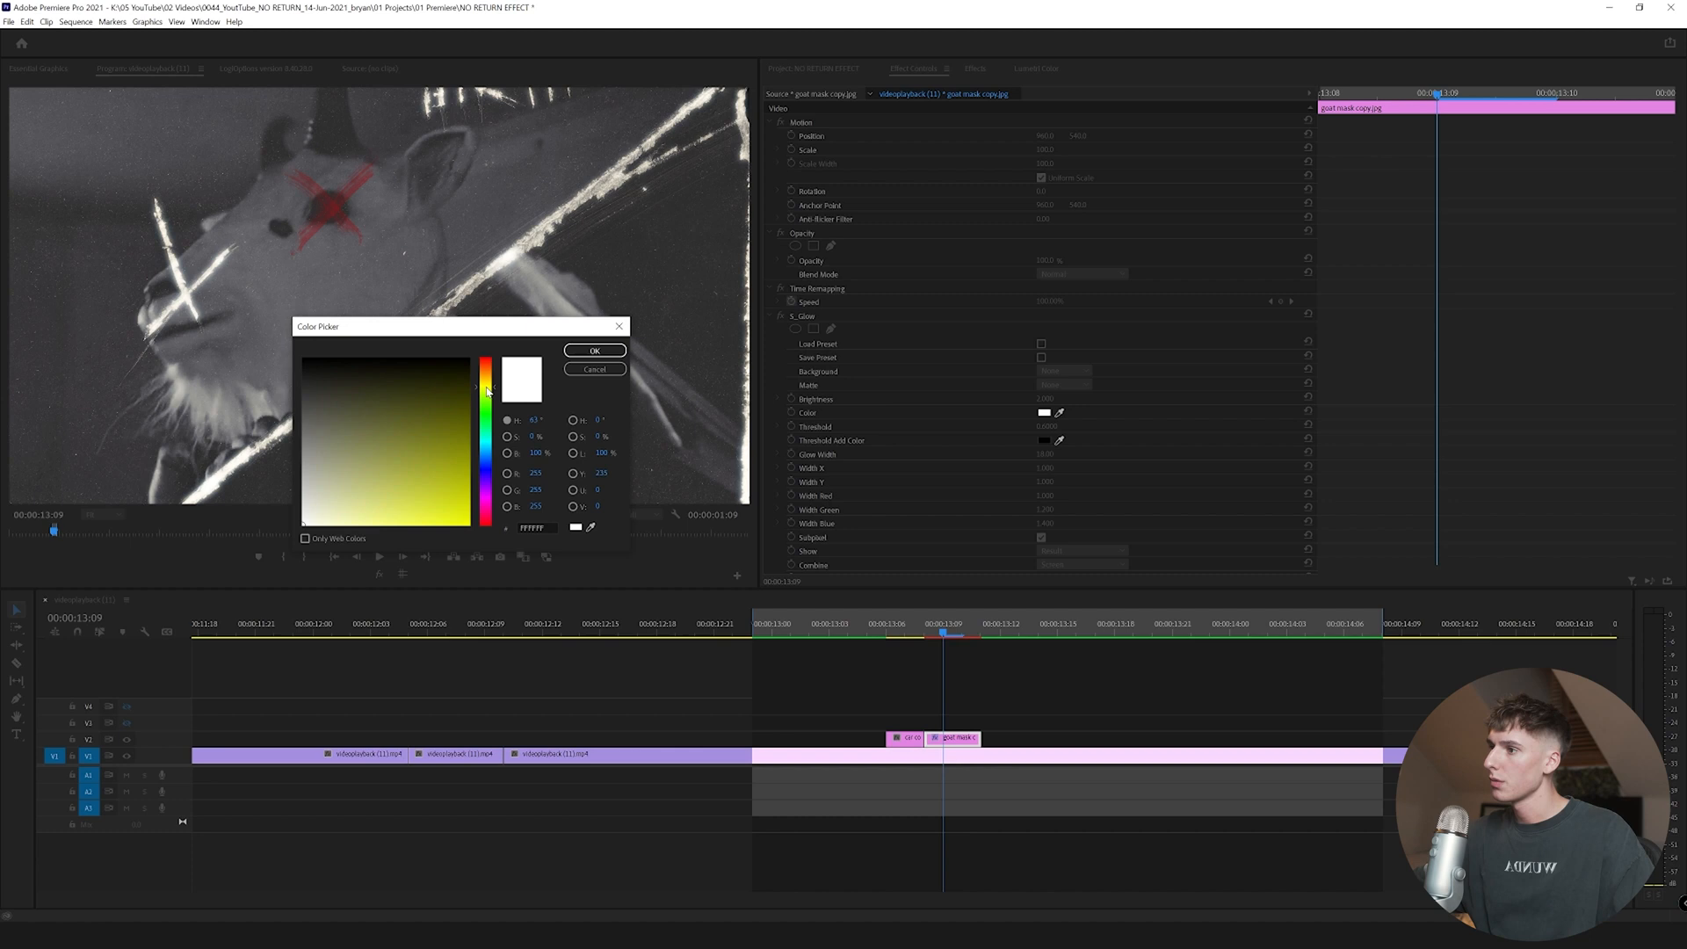
drag(348, 522, 351, 525)
click(595, 351)
drag(1045, 399, 1033, 399)
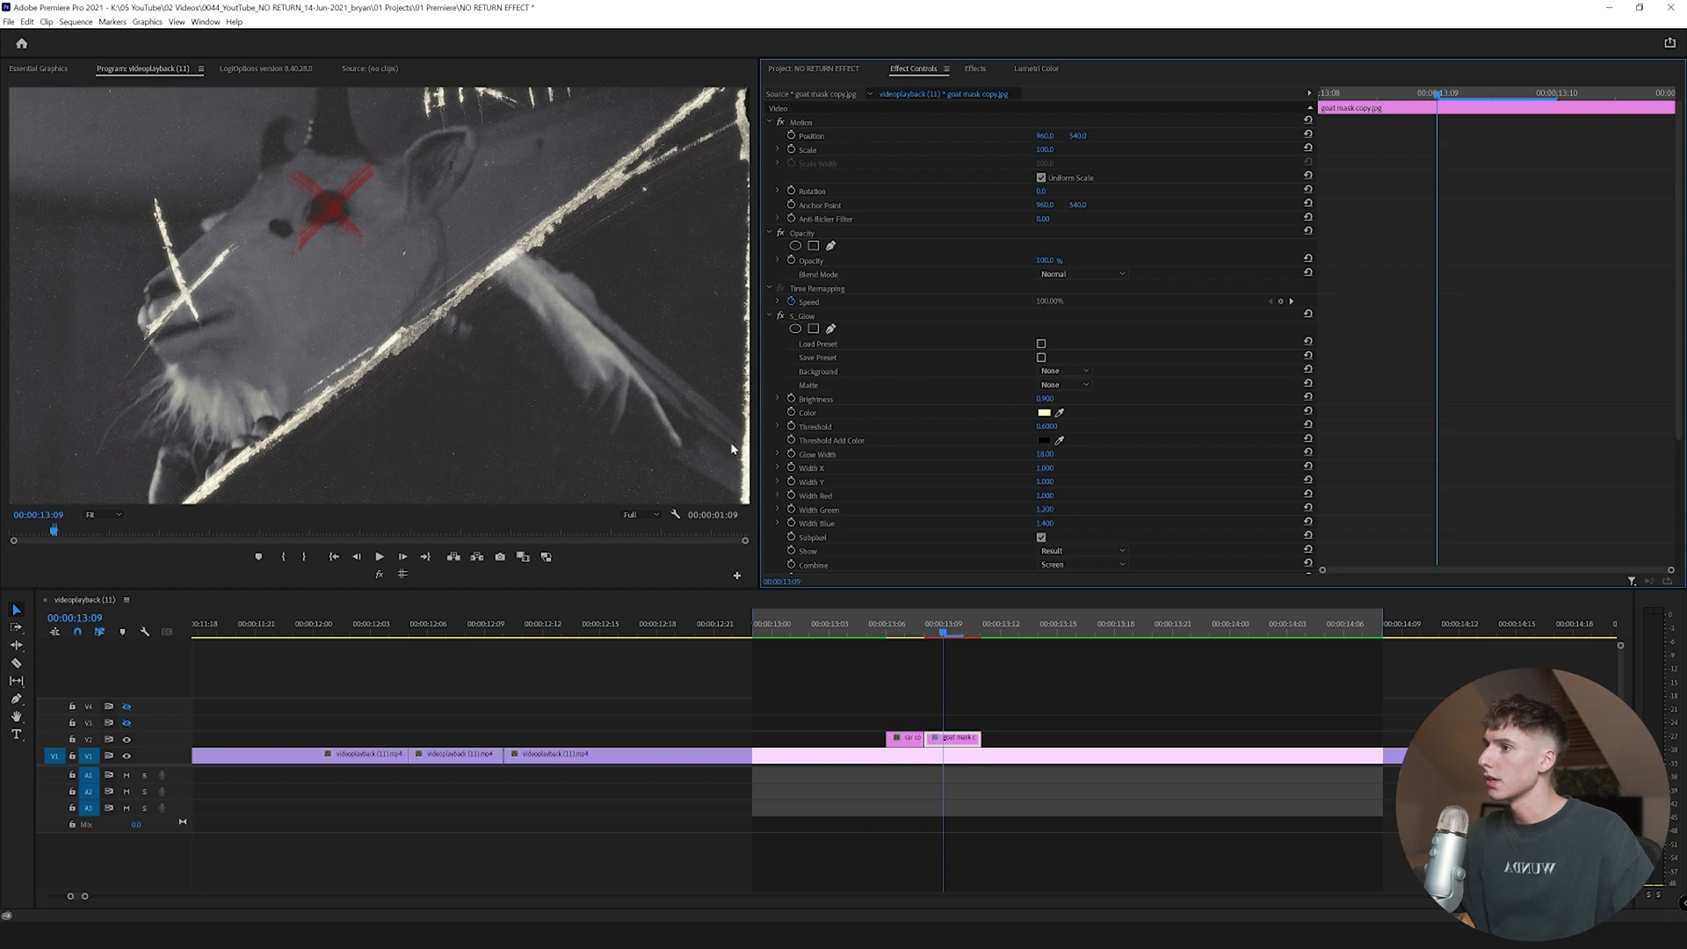
- Copy the S_Glow effect from the goat still onto the car still
click(816, 317)
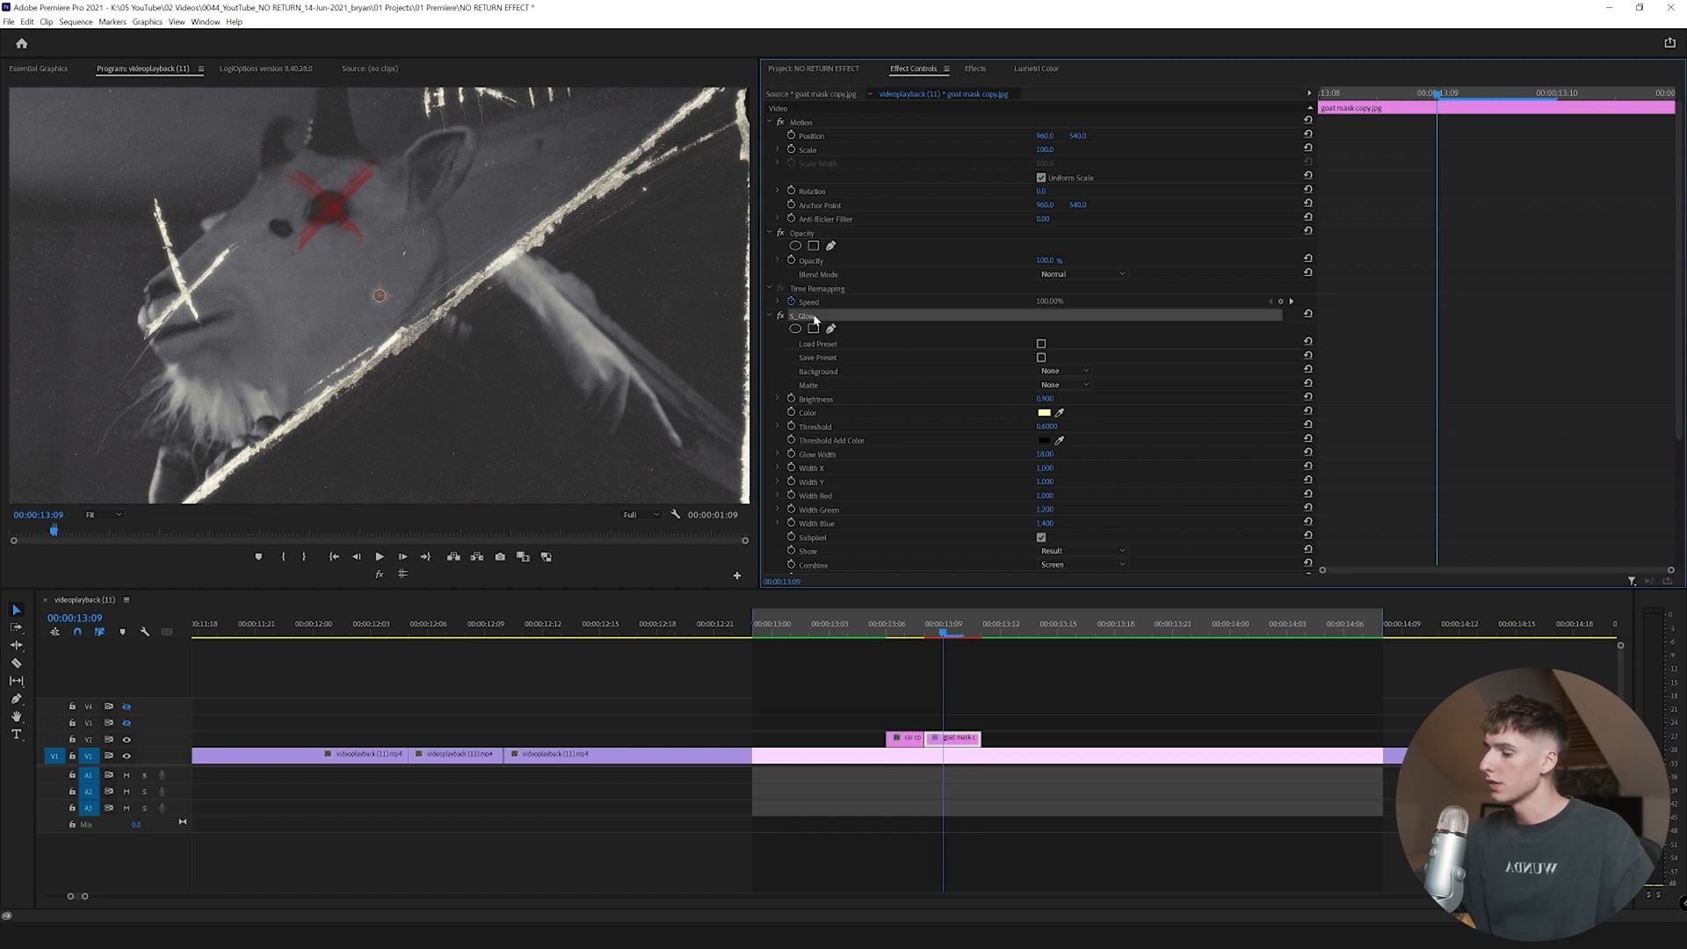
click(905, 630)
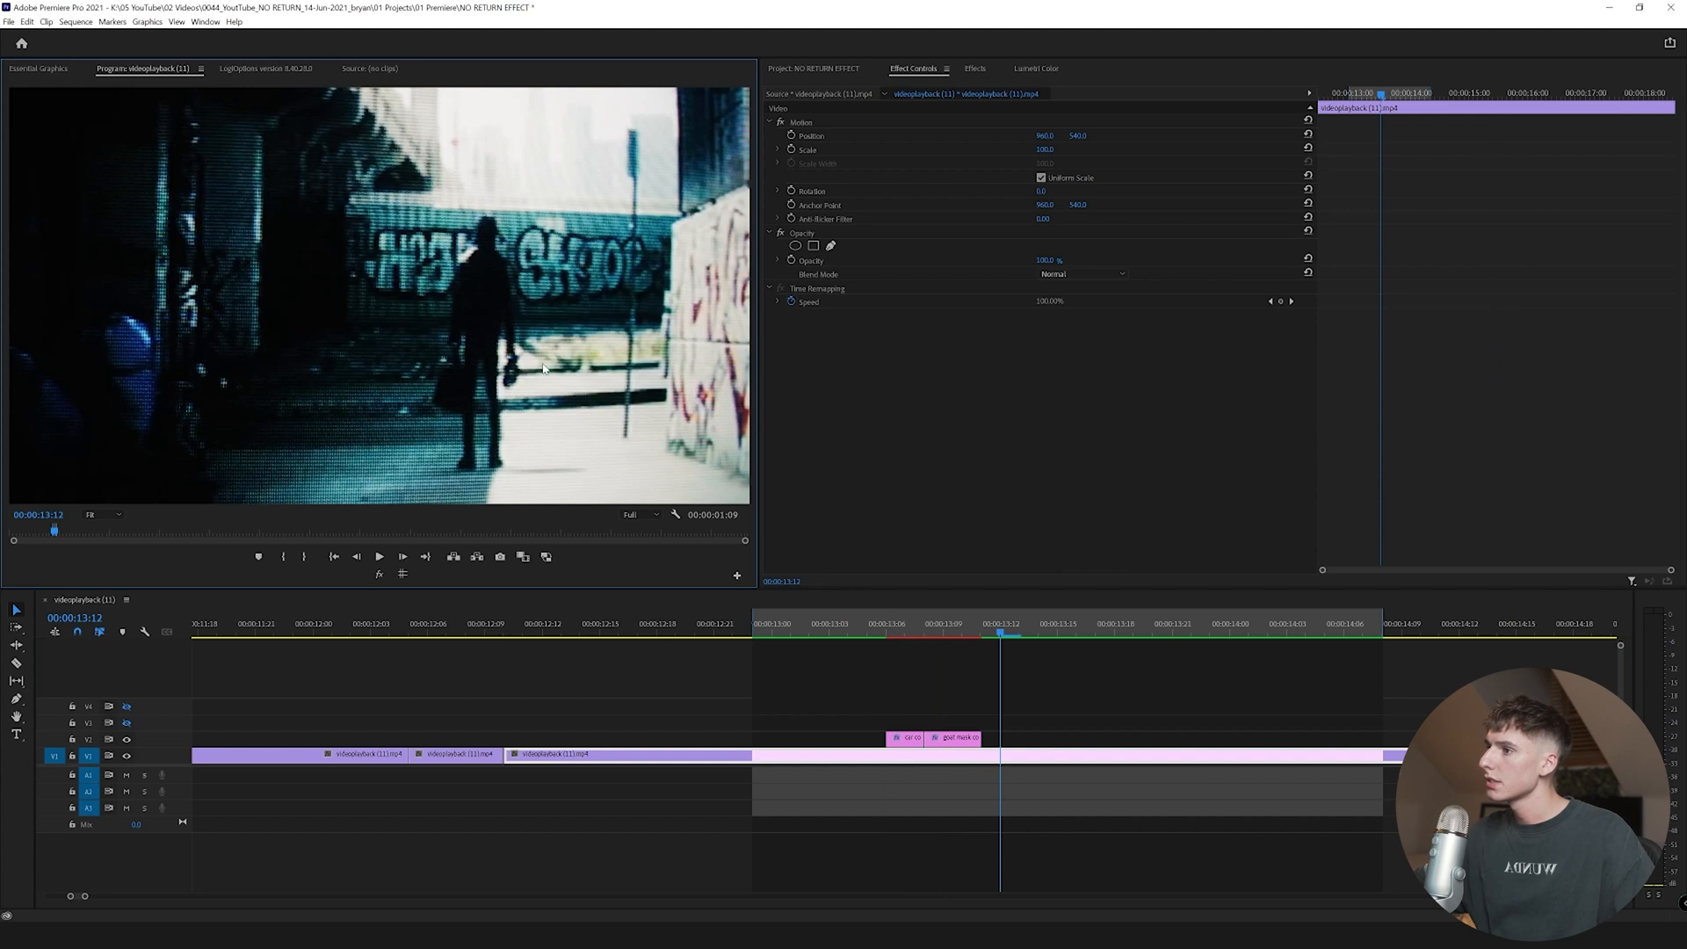
- Check the reference frame at 00:00:13:12, then duplicate the short V1 street clip at 00:00:12:06 onto V2 directly after the goat still
key(grave)
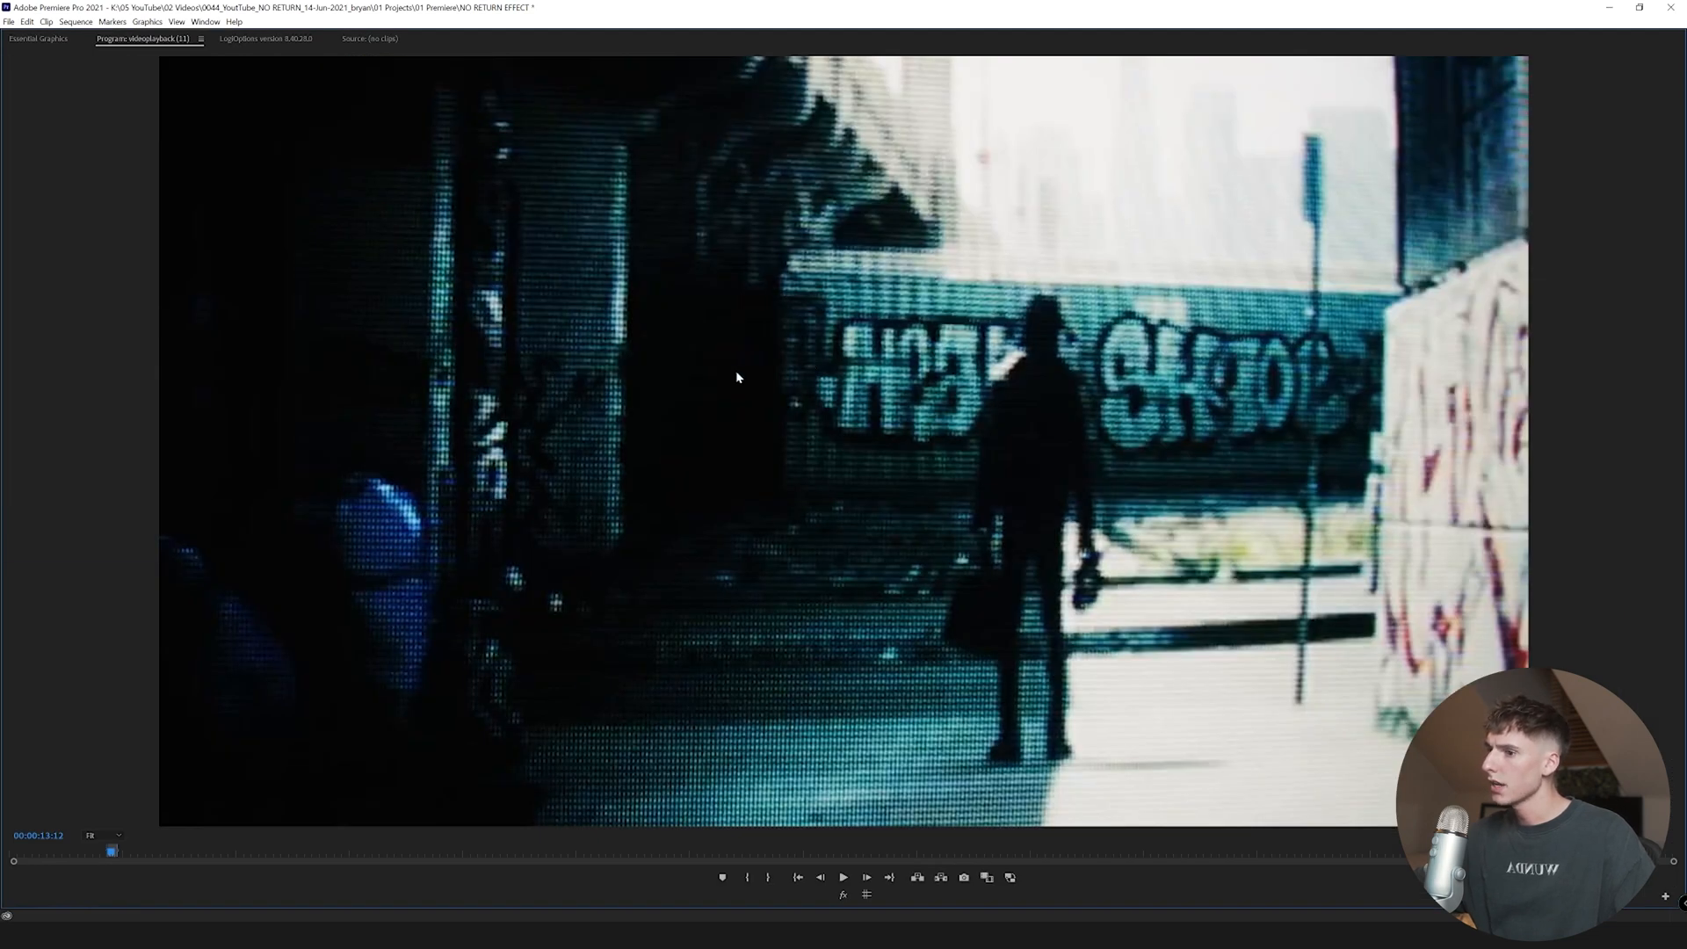
key(grave)
click(1025, 631)
mouse_move(1030, 635)
mouse_down()
mouse_move(1081, 637)
mouse_move(1009, 636)
mouse_up()
click(429, 626)
click(445, 756)
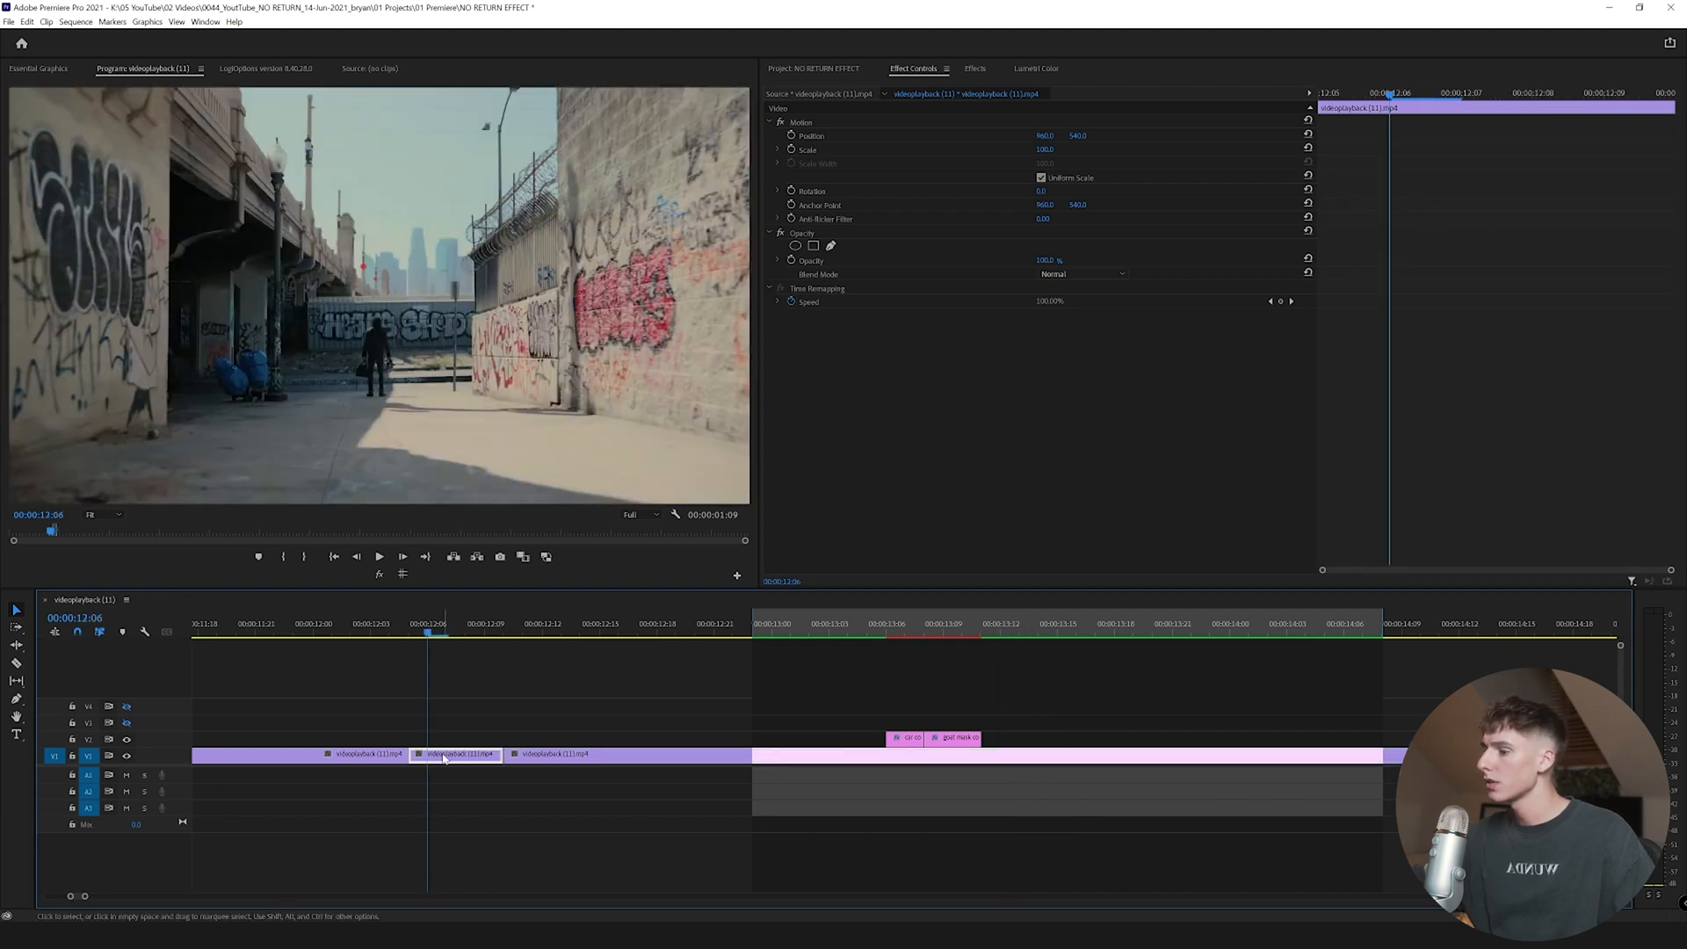
drag(444, 755, 1018, 738)
click(991, 626)
mouse_move(992, 626)
mouse_down()
mouse_move(1058, 625)
mouse_move(1020, 626)
mouse_up()
- Apply the "CRT checkered pixelated" distortion preset to the street clip on V2
click(974, 69)
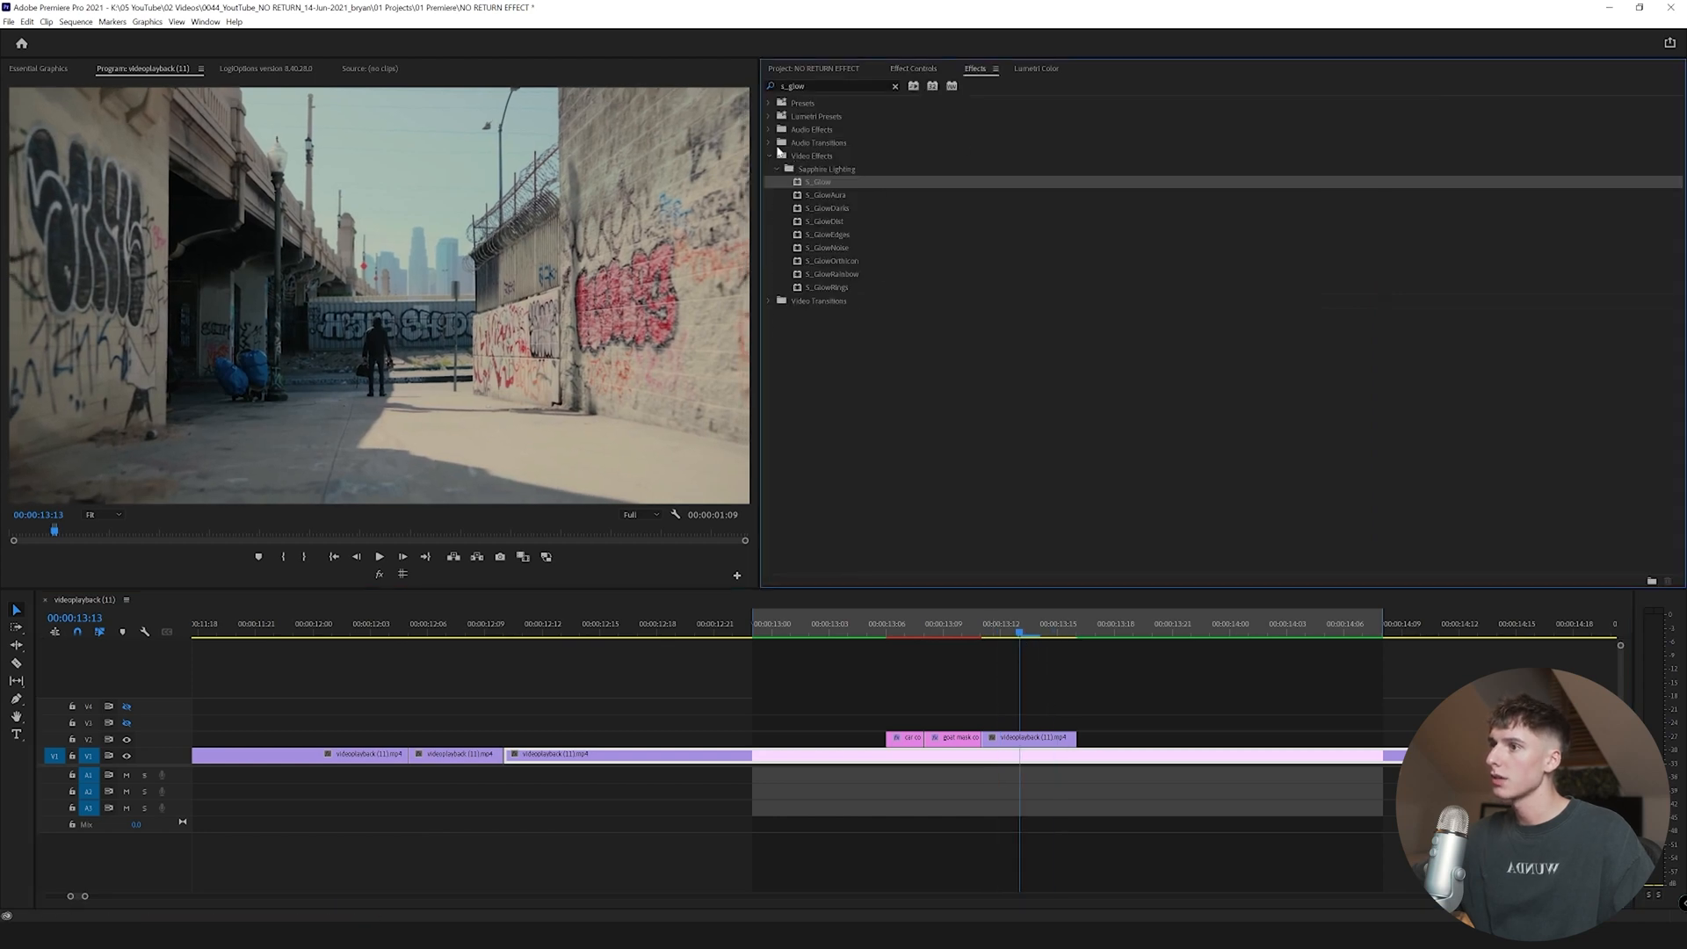
click(894, 86)
click(776, 262)
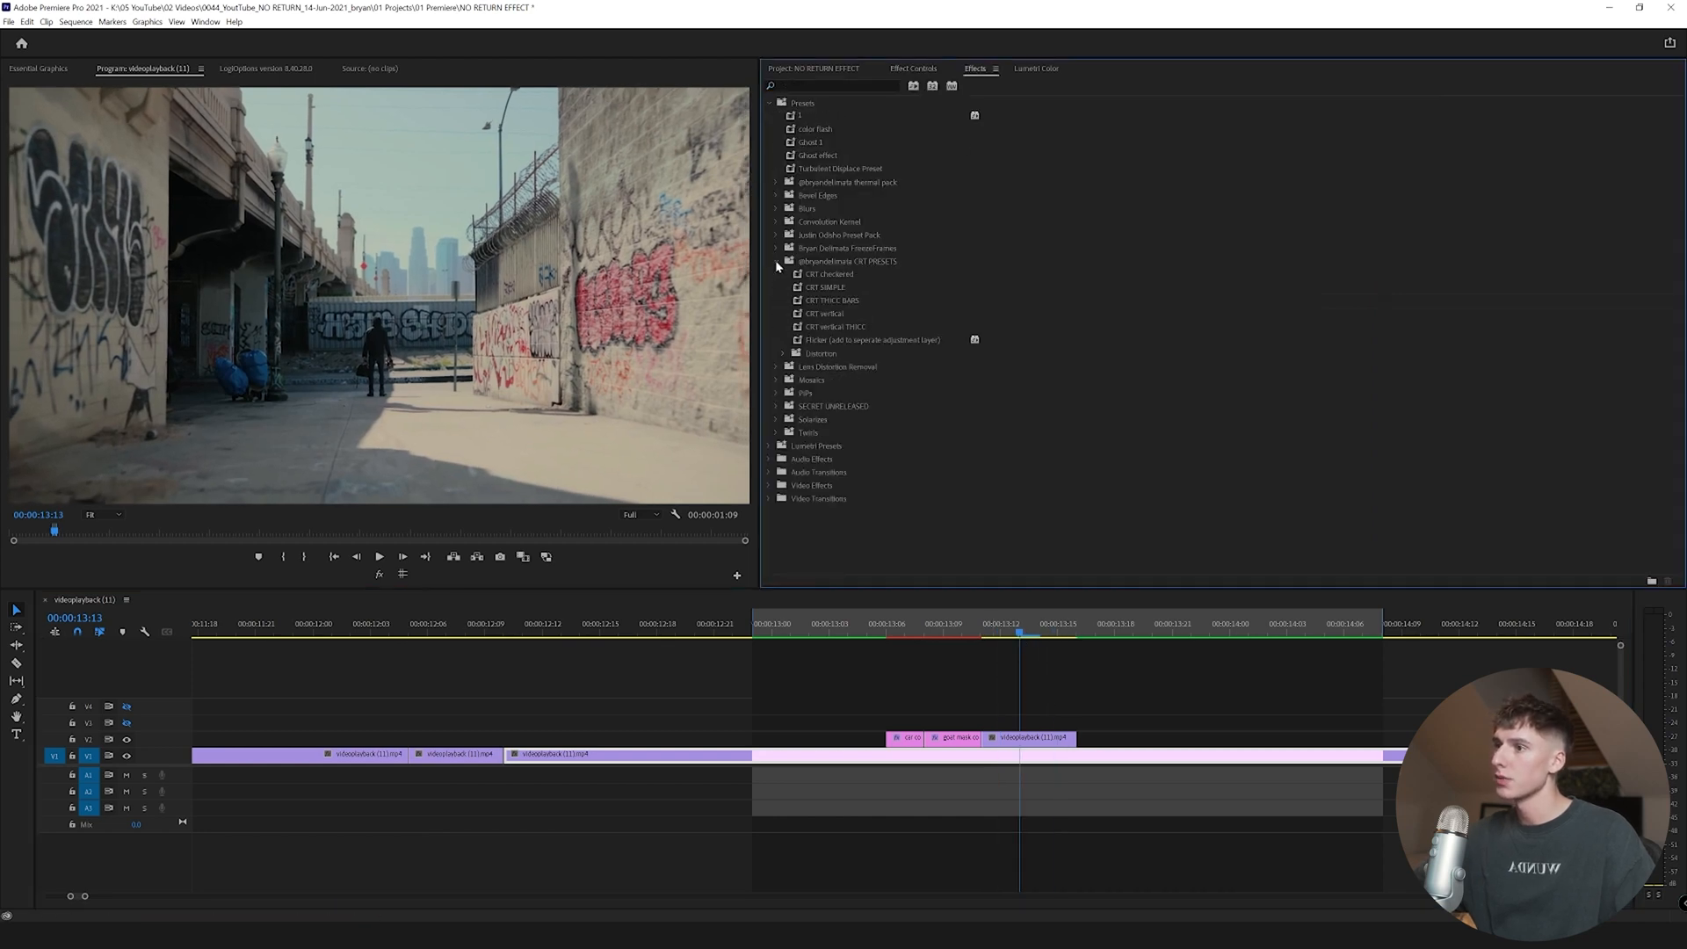
click(783, 354)
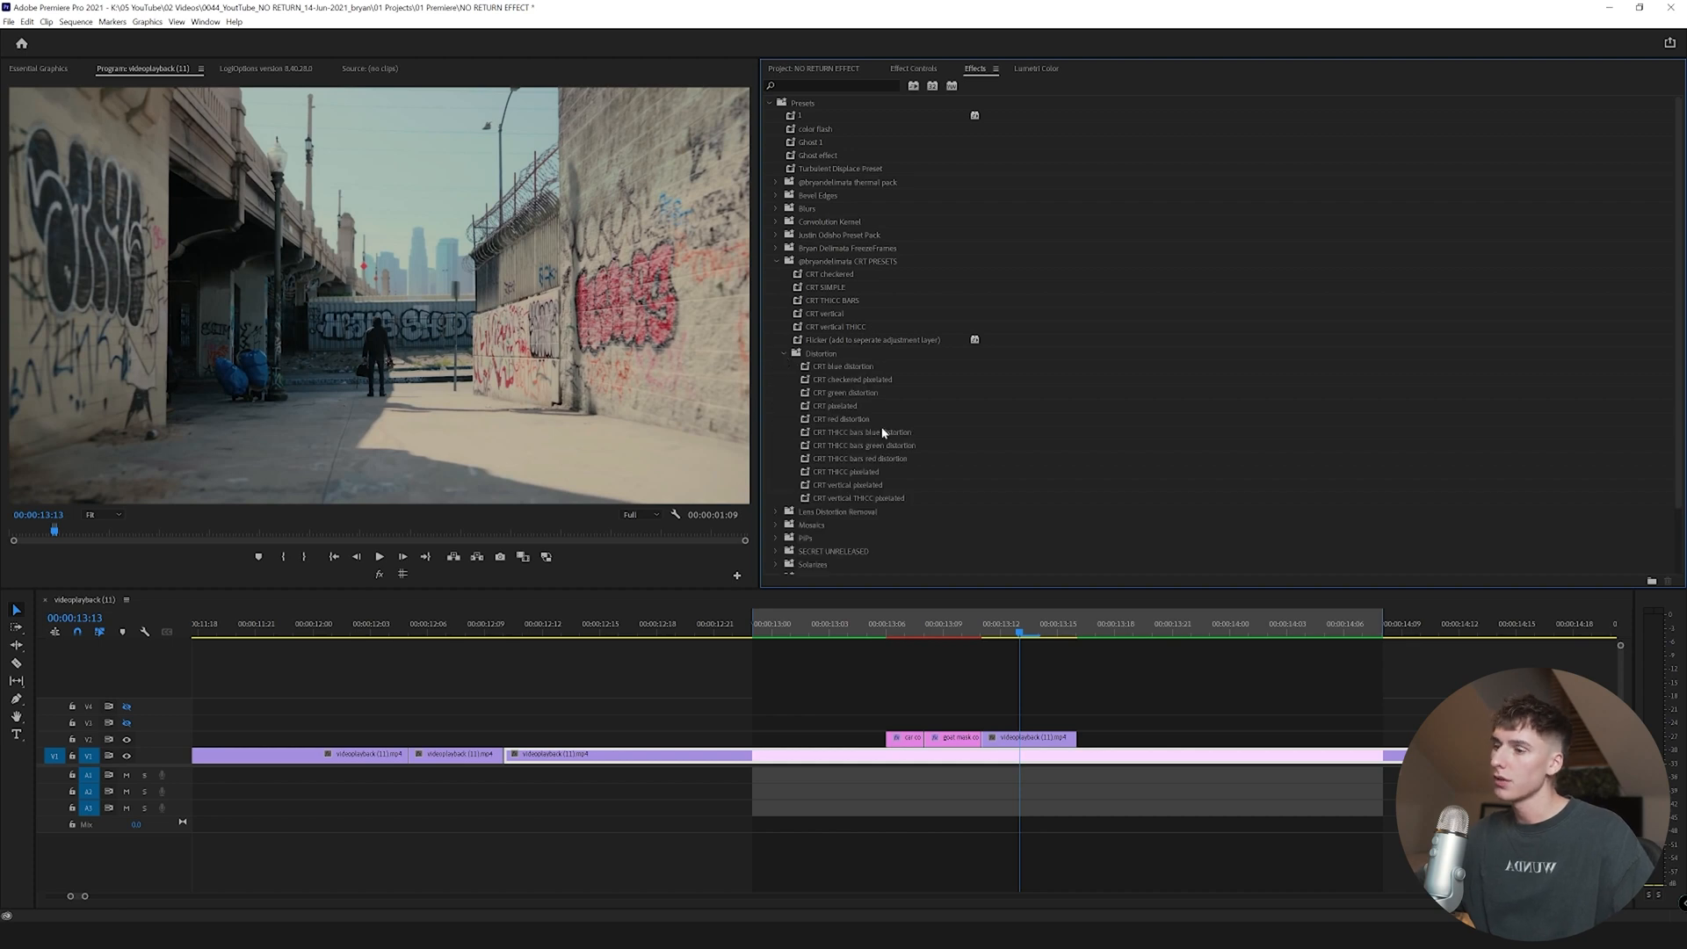
click(827, 378)
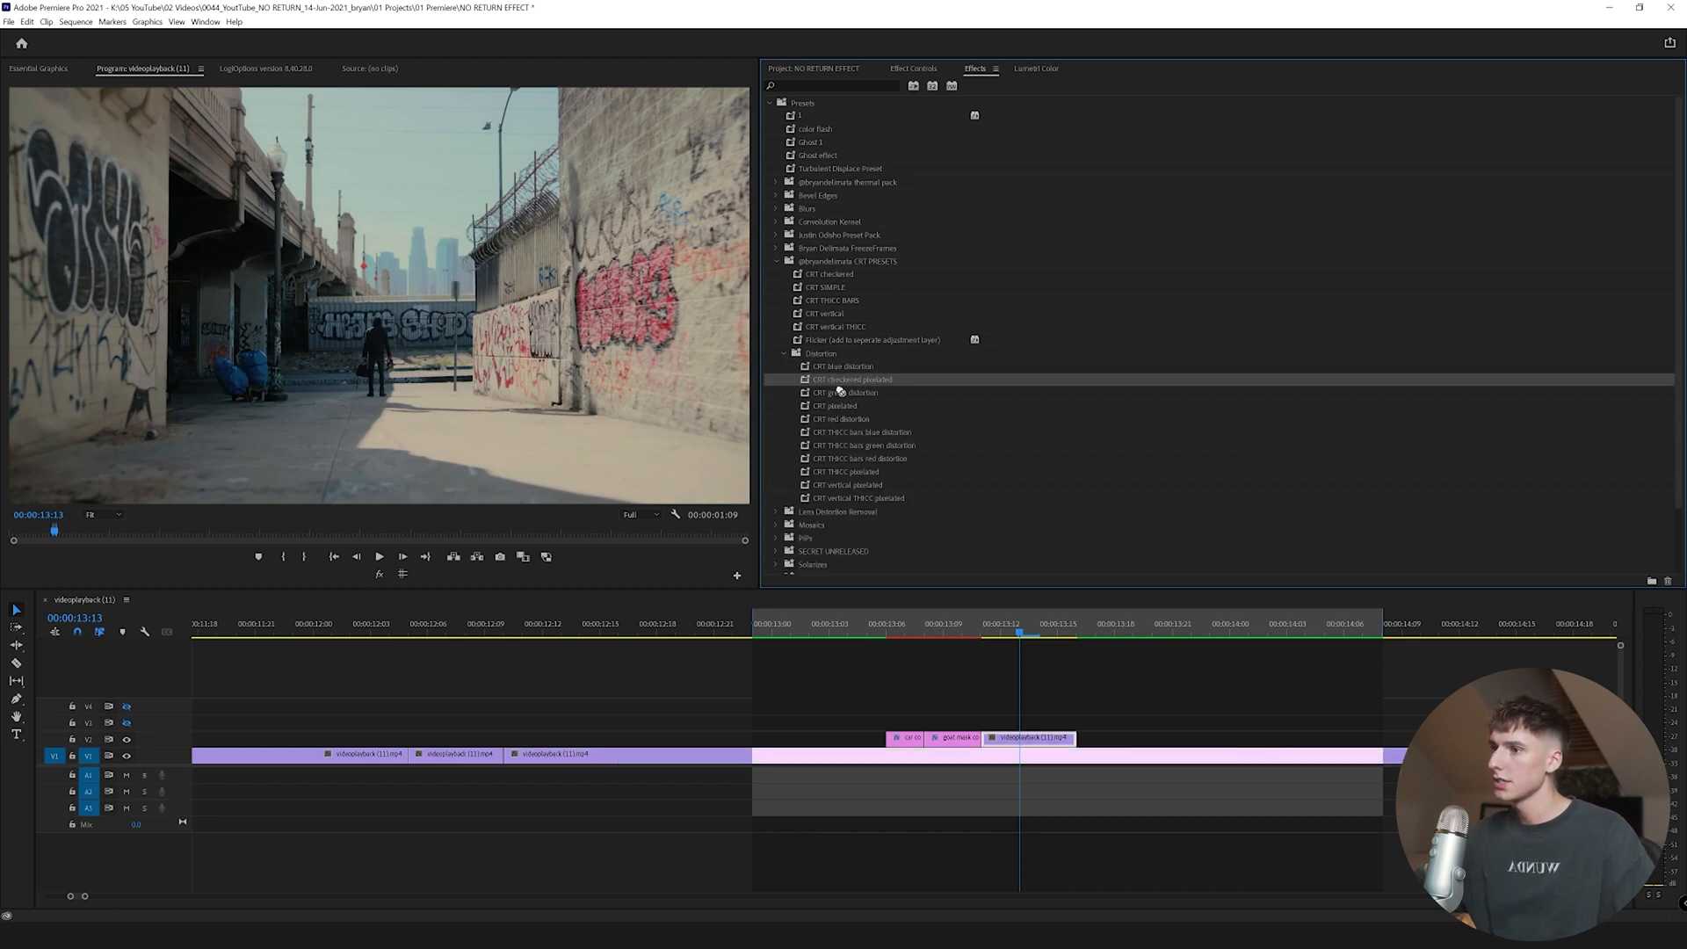
drag(857, 388, 1023, 738)
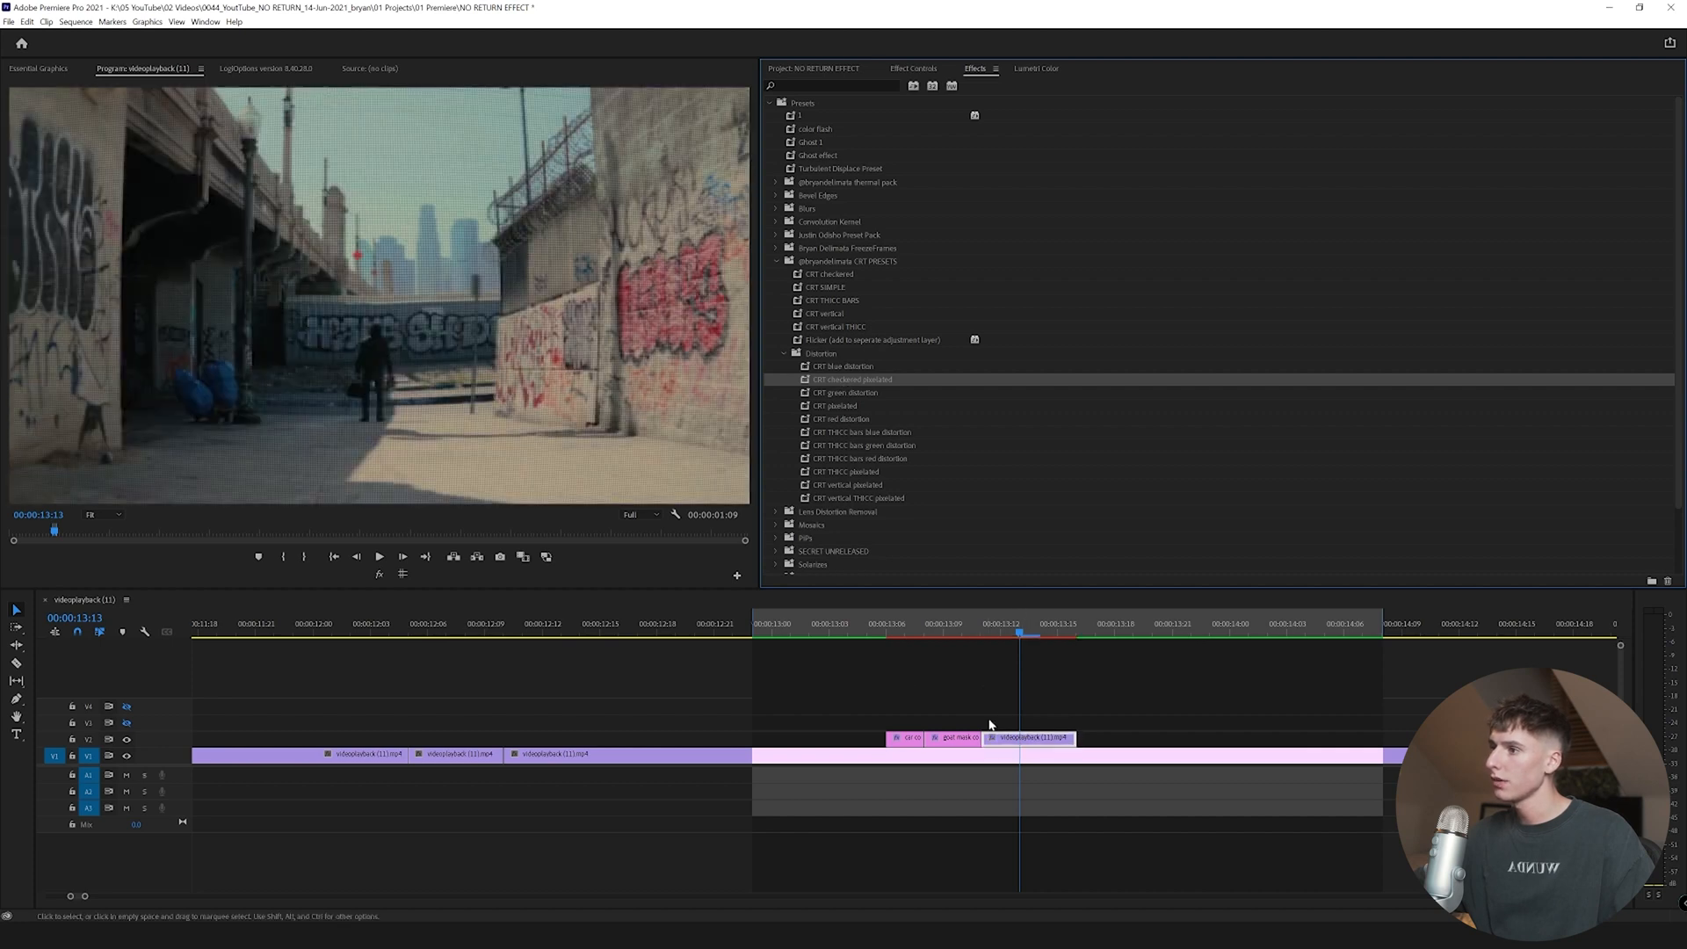
- Turn off uniform scaling on the V2 street clip, then enlarge and reposition it to frame the standing man more closely
click(912, 68)
click(1041, 178)
drag(1045, 150, 973, 136)
key(ctrl+z)
click(1044, 177)
click(1043, 178)
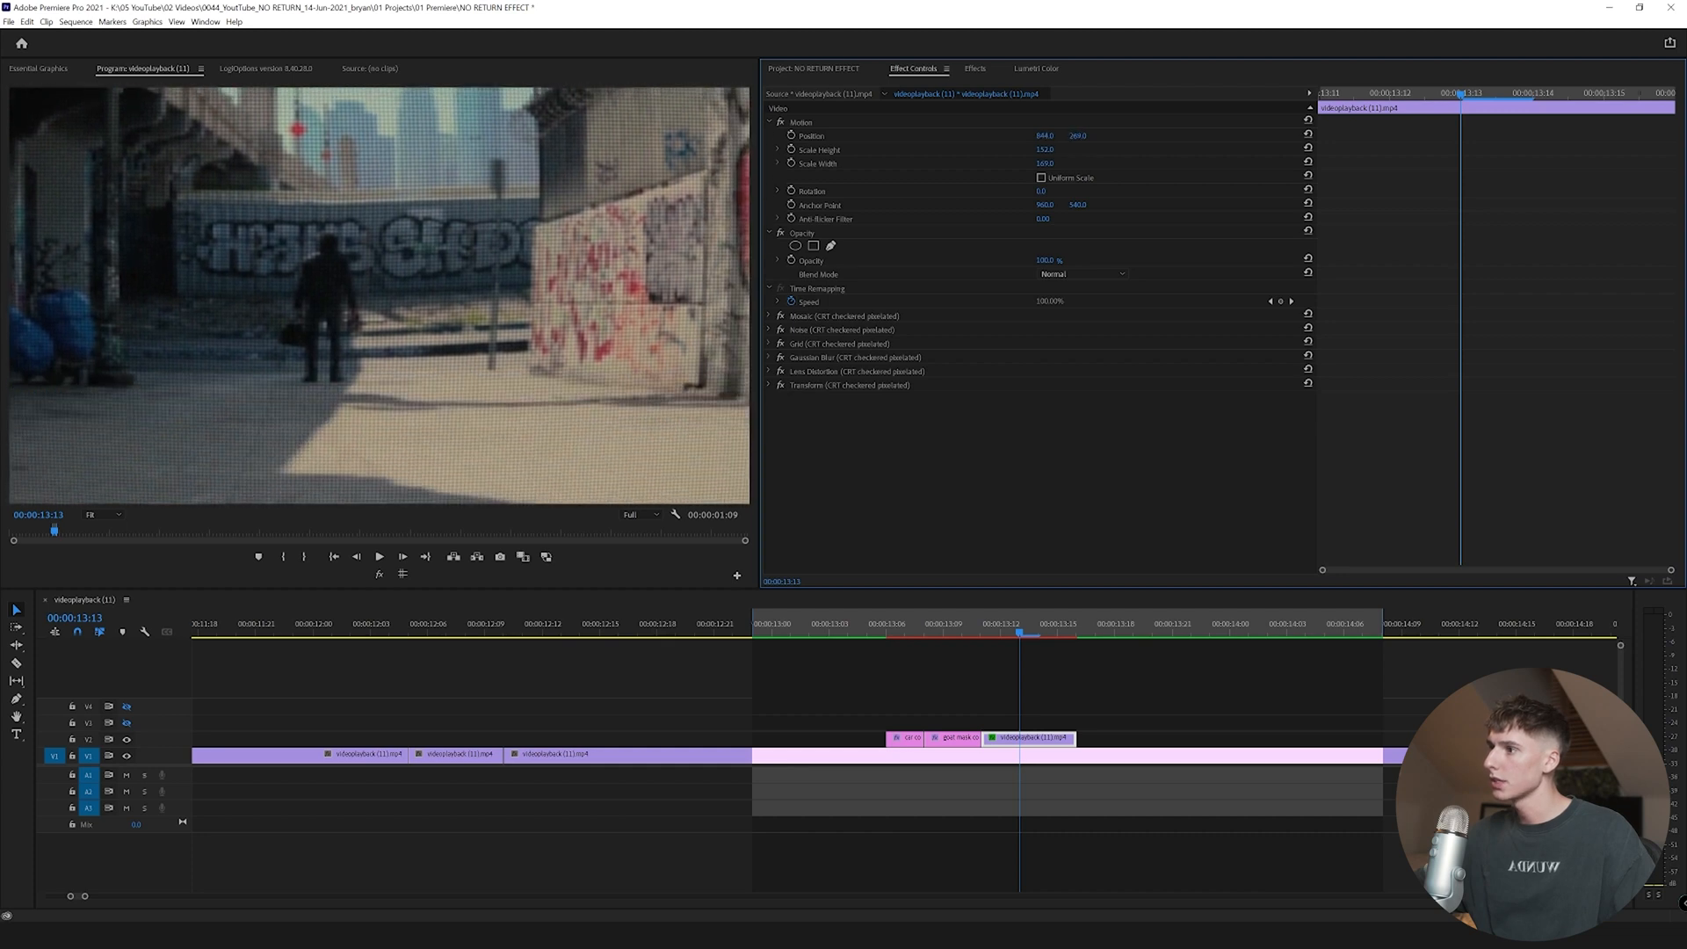
- In the street clip's Lumetri basic correction, set the temperature to -100, raise the exposure to 1.4 and lower the blacks
click(1036, 69)
click(794, 128)
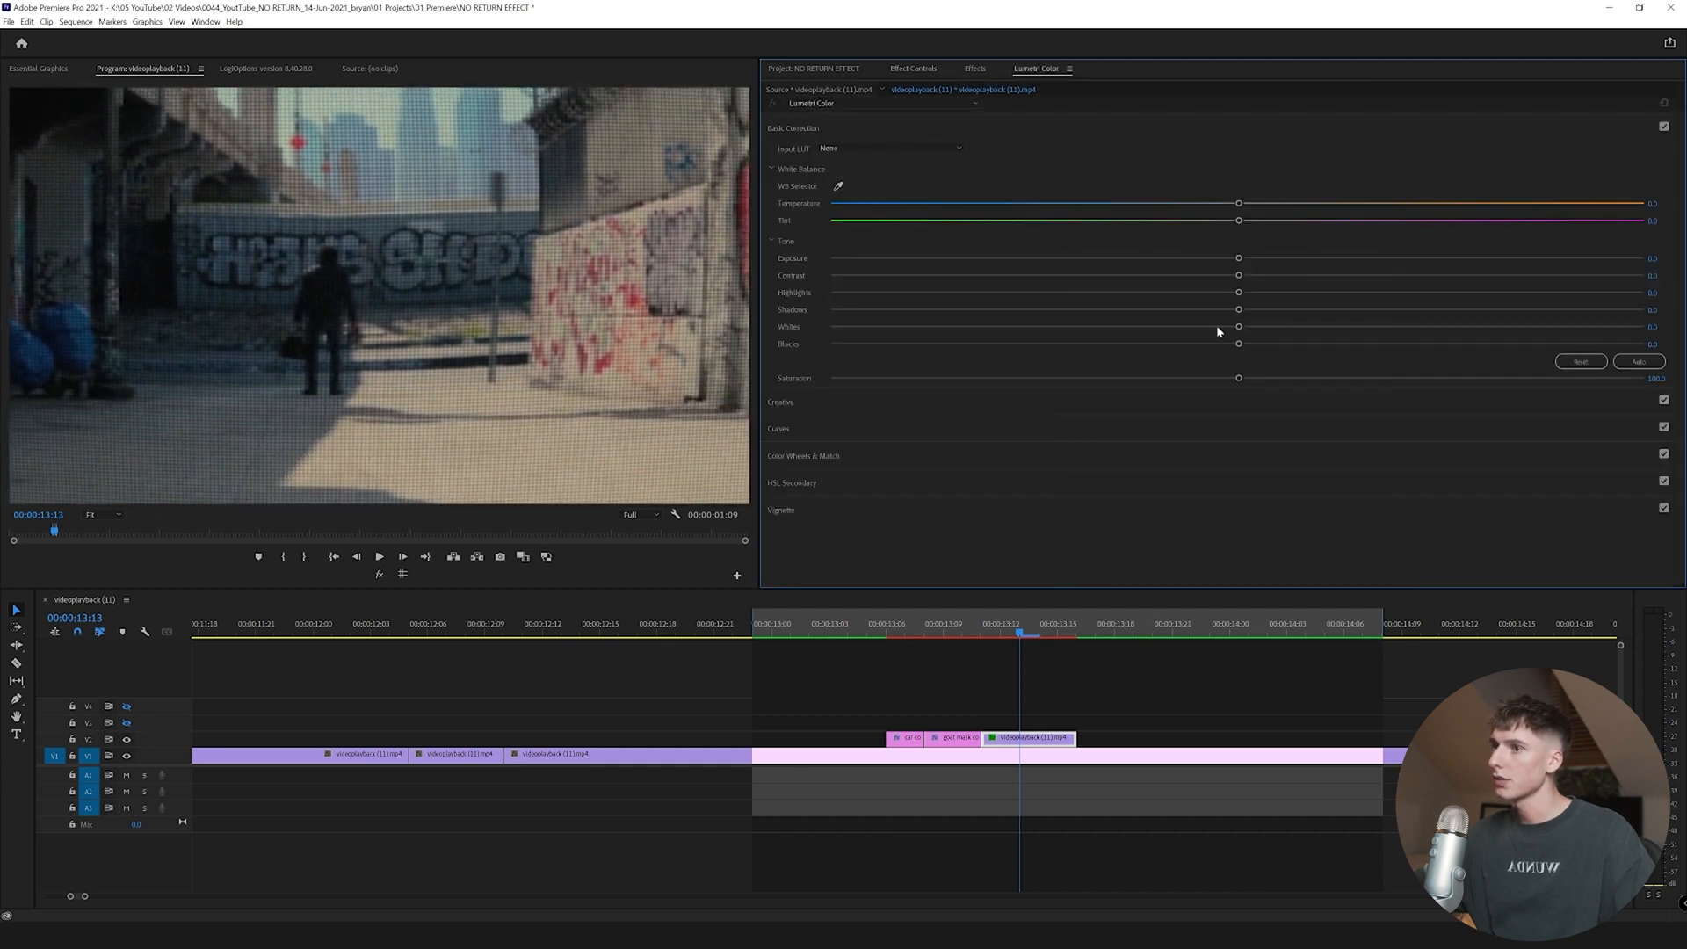
drag(1203, 209, 972, 209)
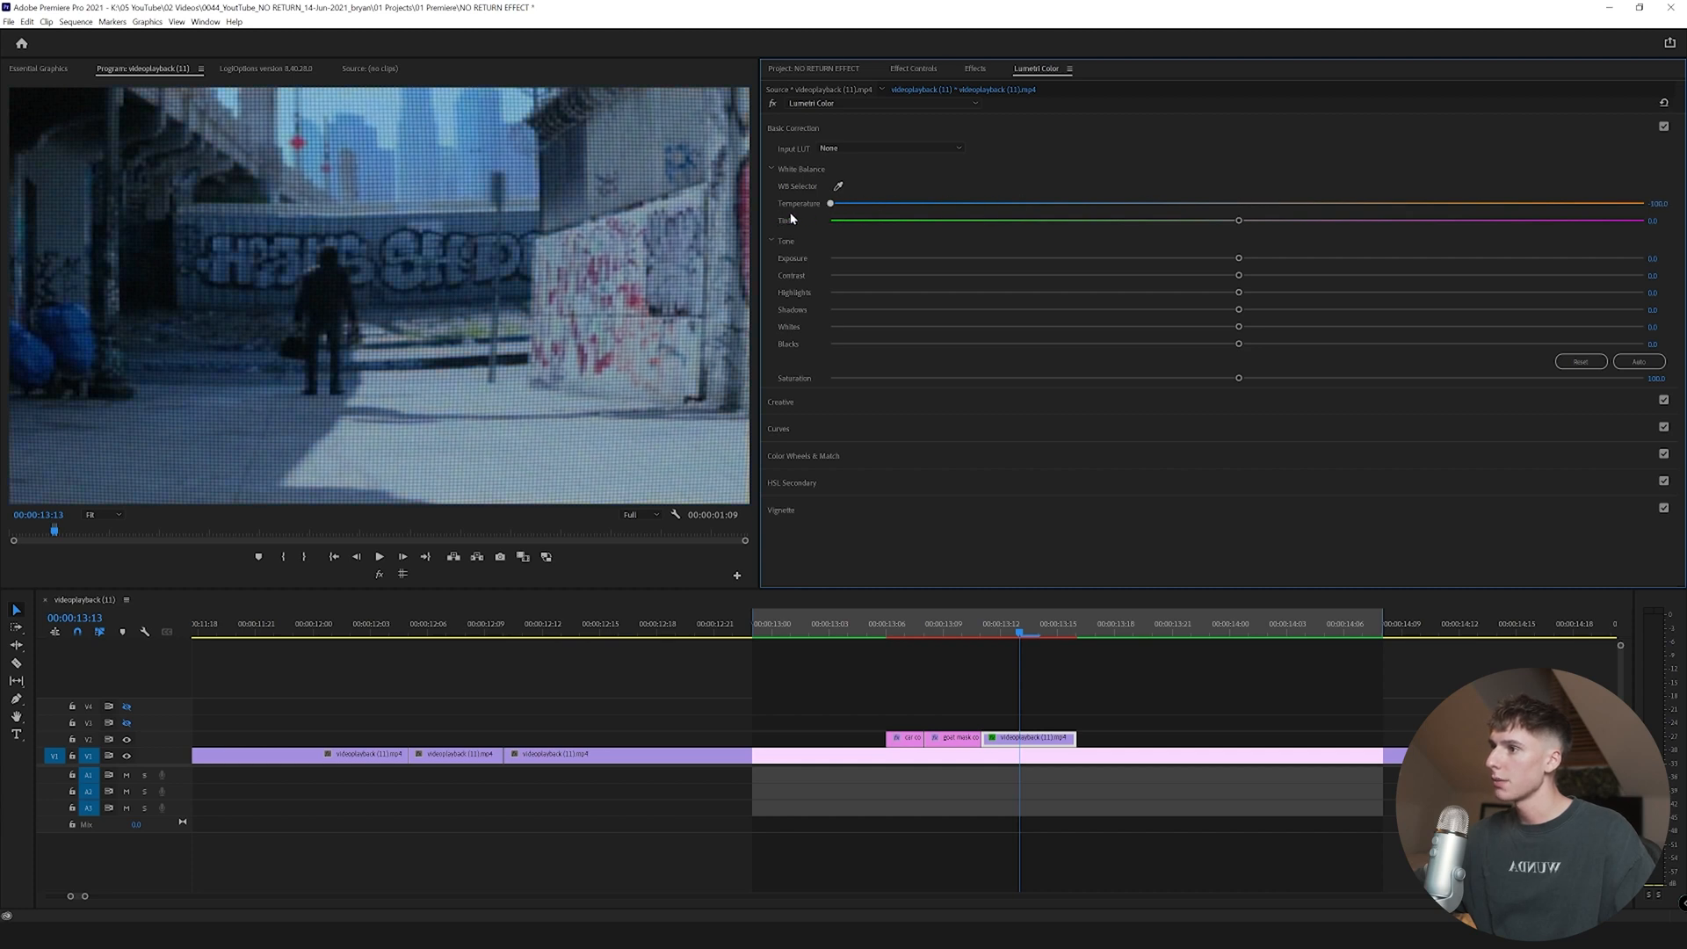
drag(1240, 259, 1365, 261)
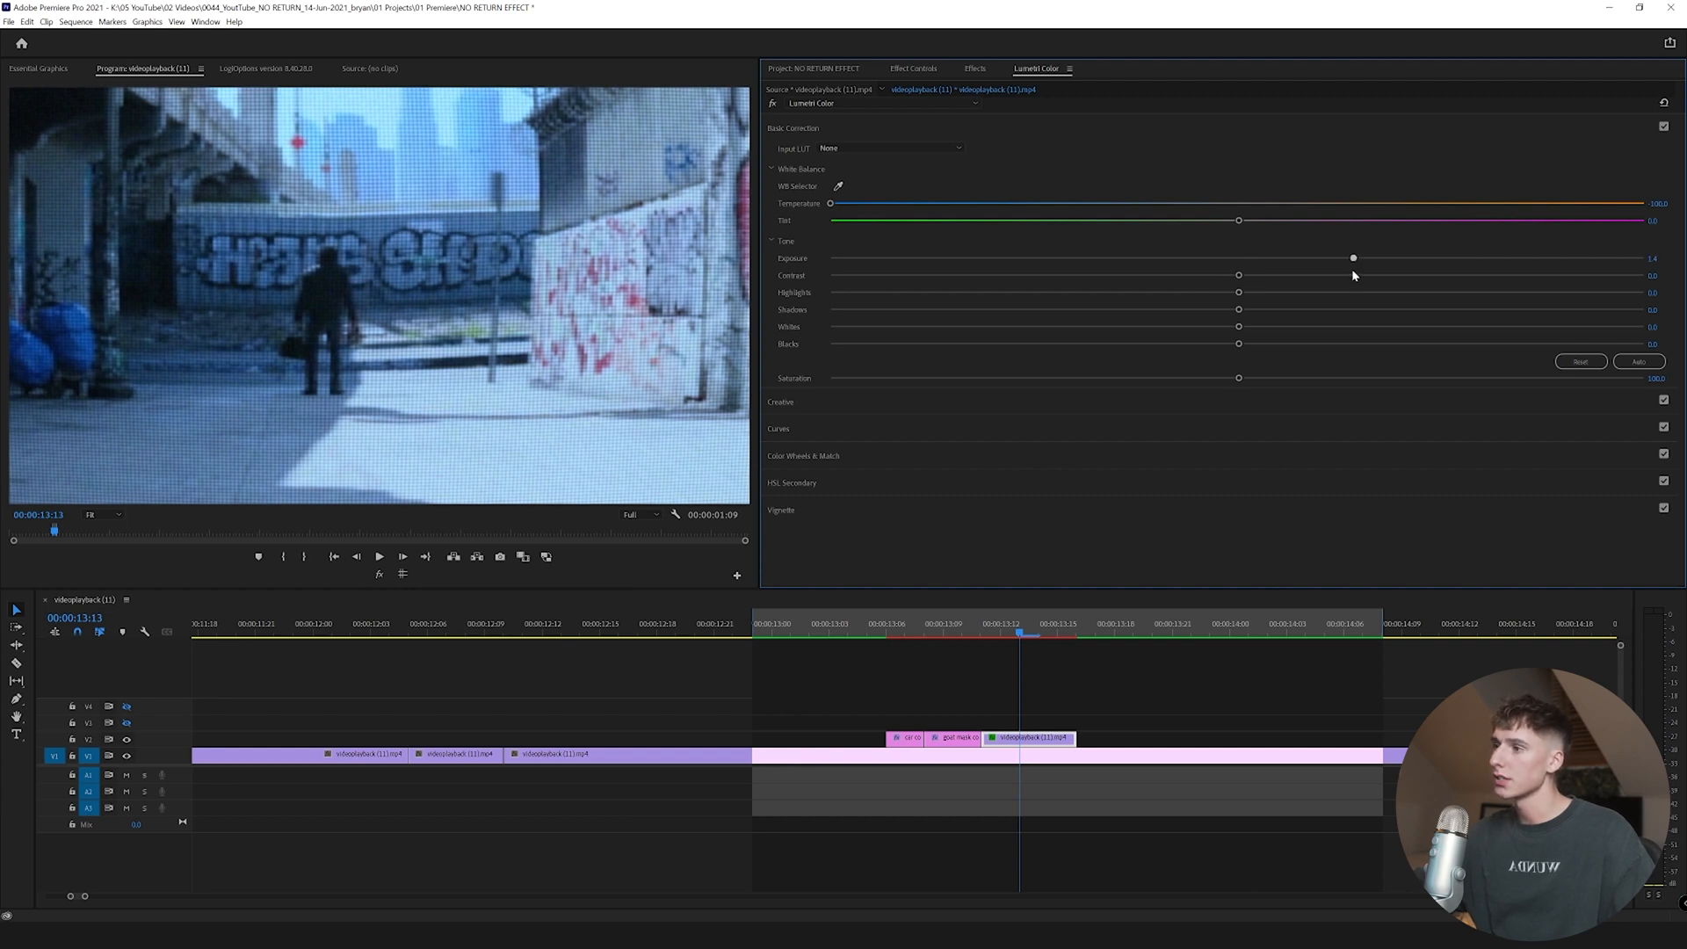
drag(1239, 343, 1206, 346)
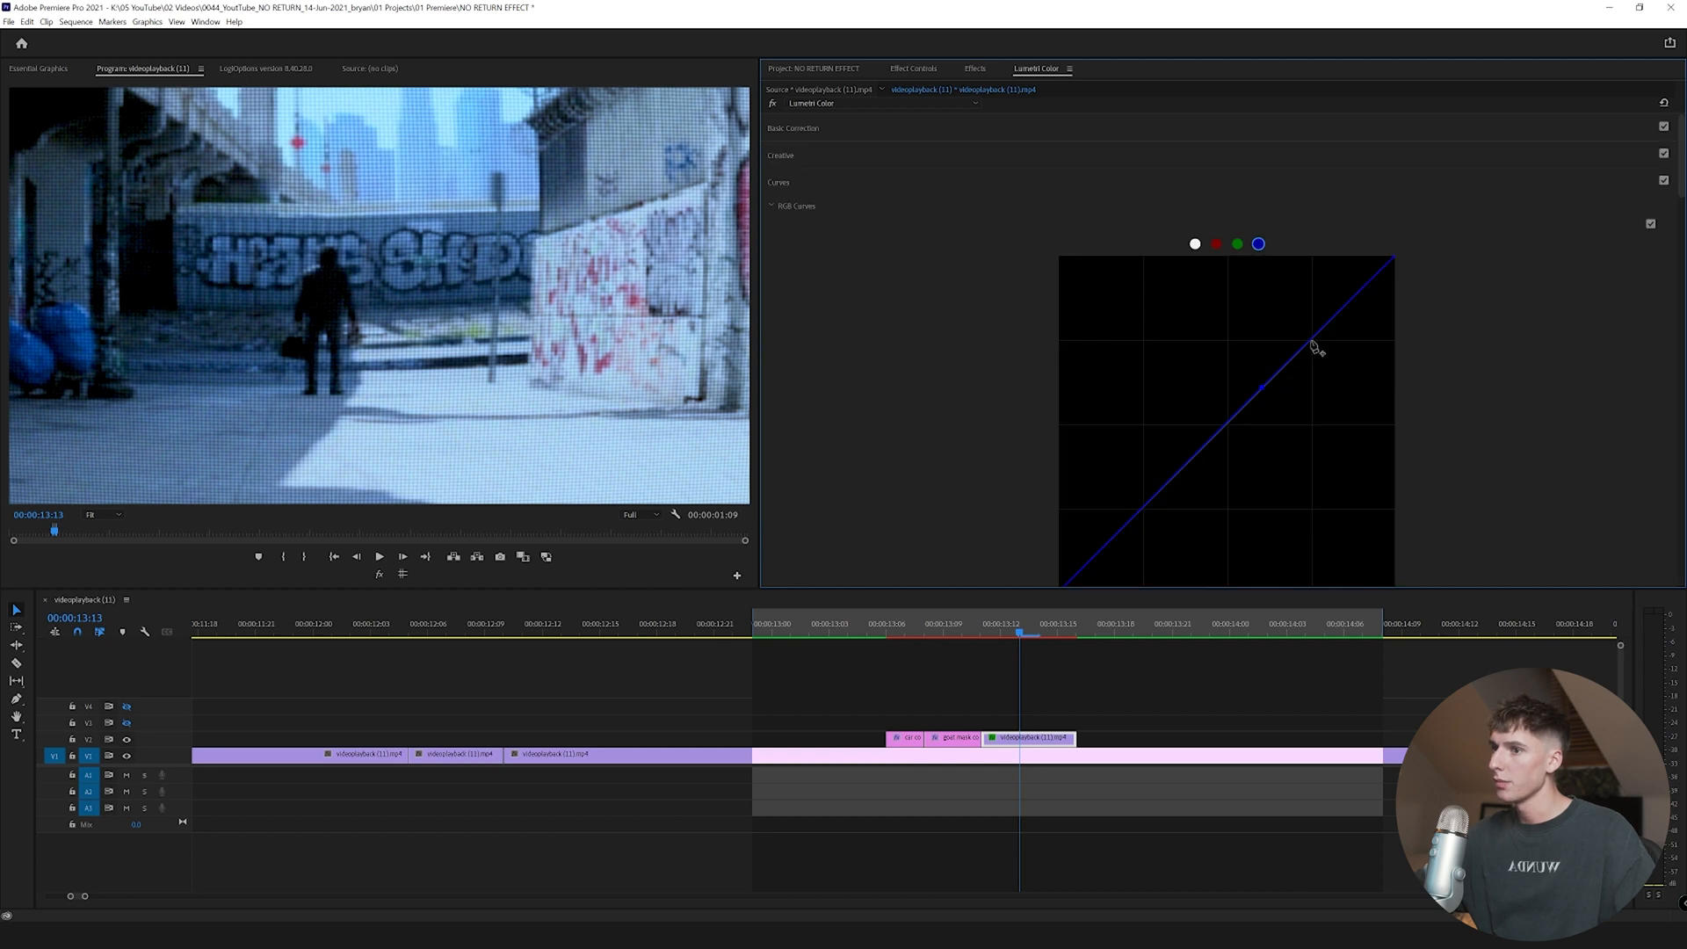
- Lower the highlights on the street clip's blue curve and shape its master RGB curve into a gentle contrast S-curve
drag(1315, 343, 1322, 351)
click(1260, 390)
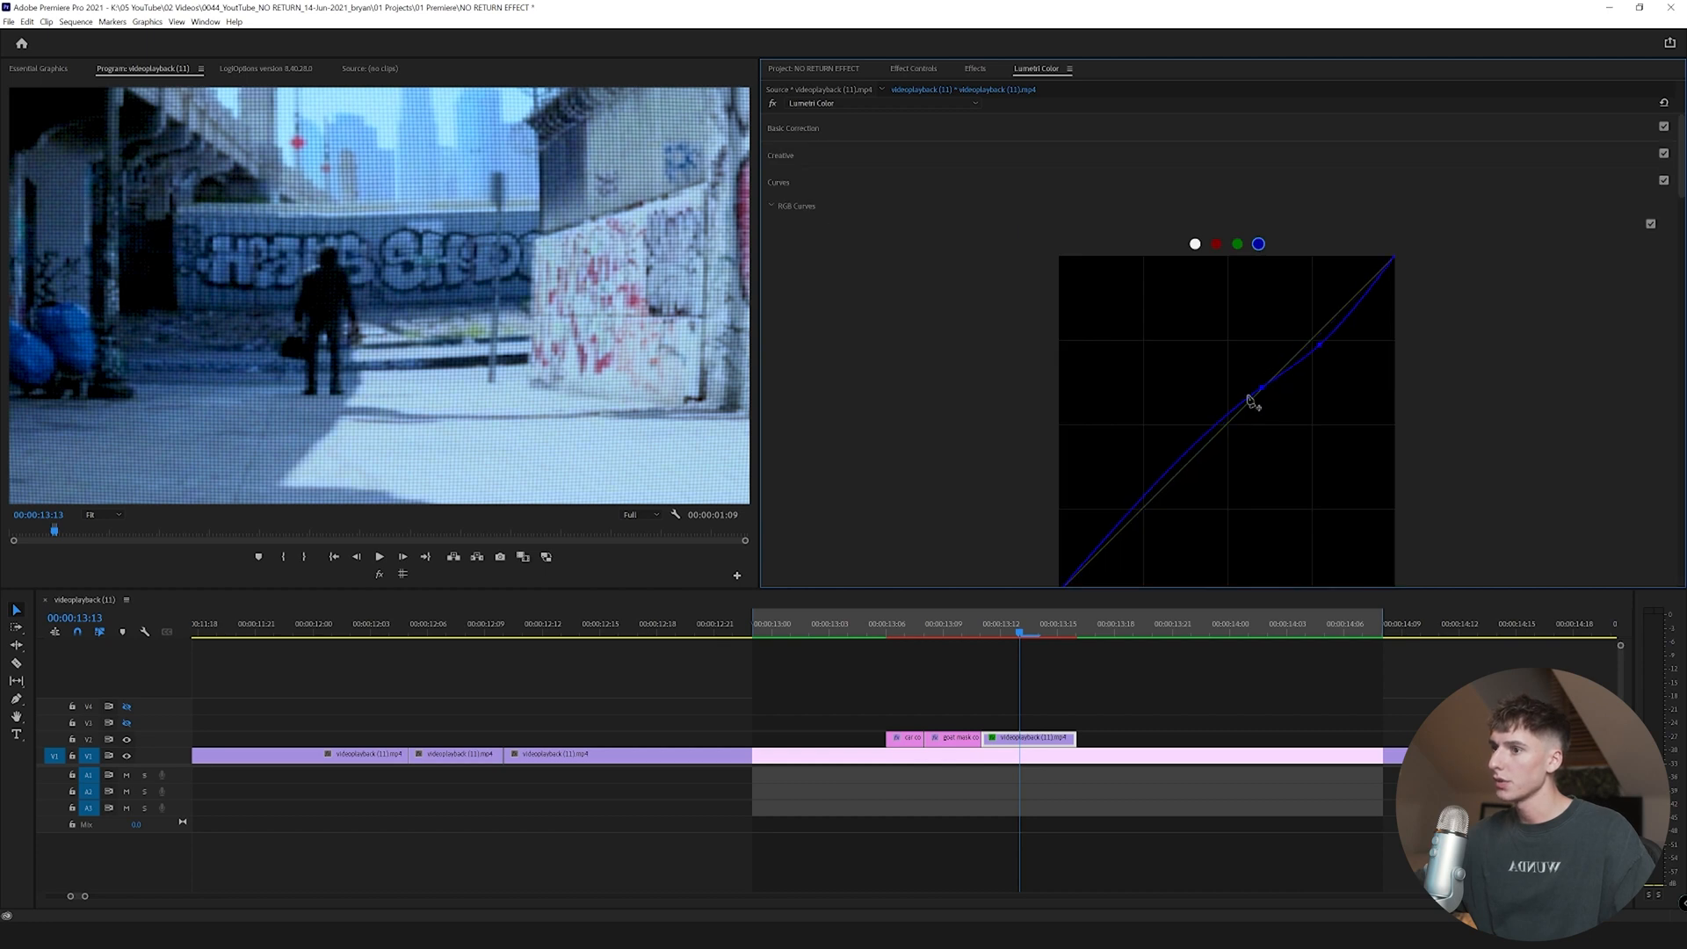
drag(1158, 486, 1122, 527)
click(1195, 245)
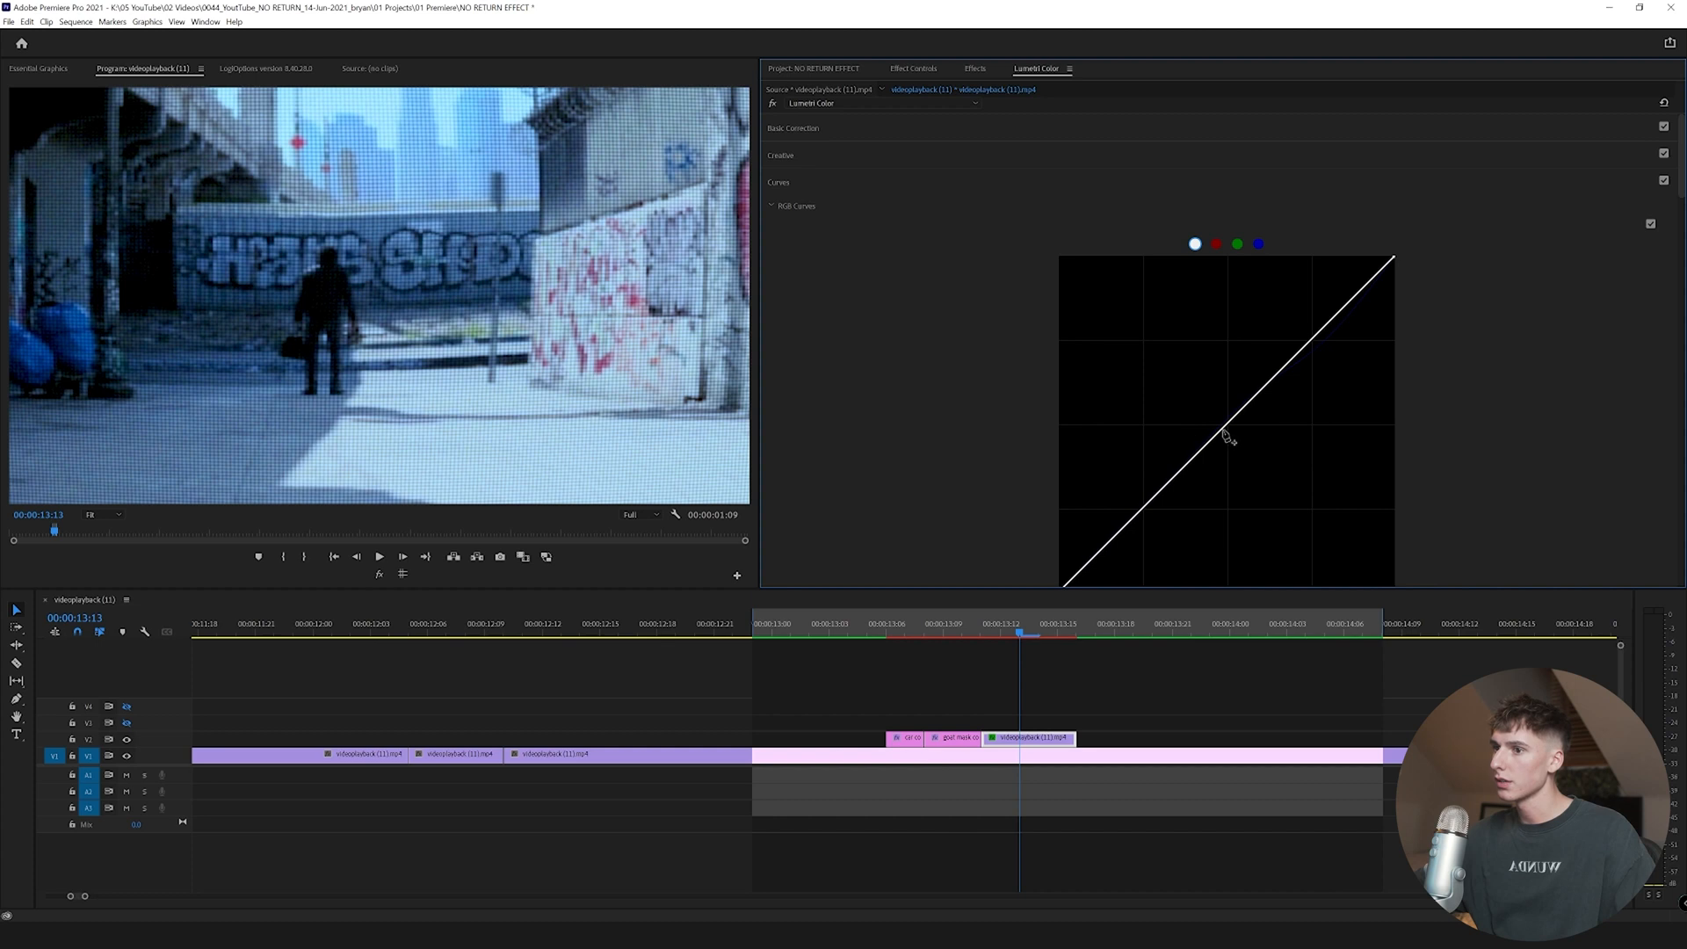
drag(1144, 506, 1147, 522)
drag(1311, 361, 1311, 338)
- Compare the street clip with and without its Lumetri grade, and raise its green curve for a teal tint
click(773, 104)
click(773, 104)
click(774, 104)
click(773, 104)
click(923, 130)
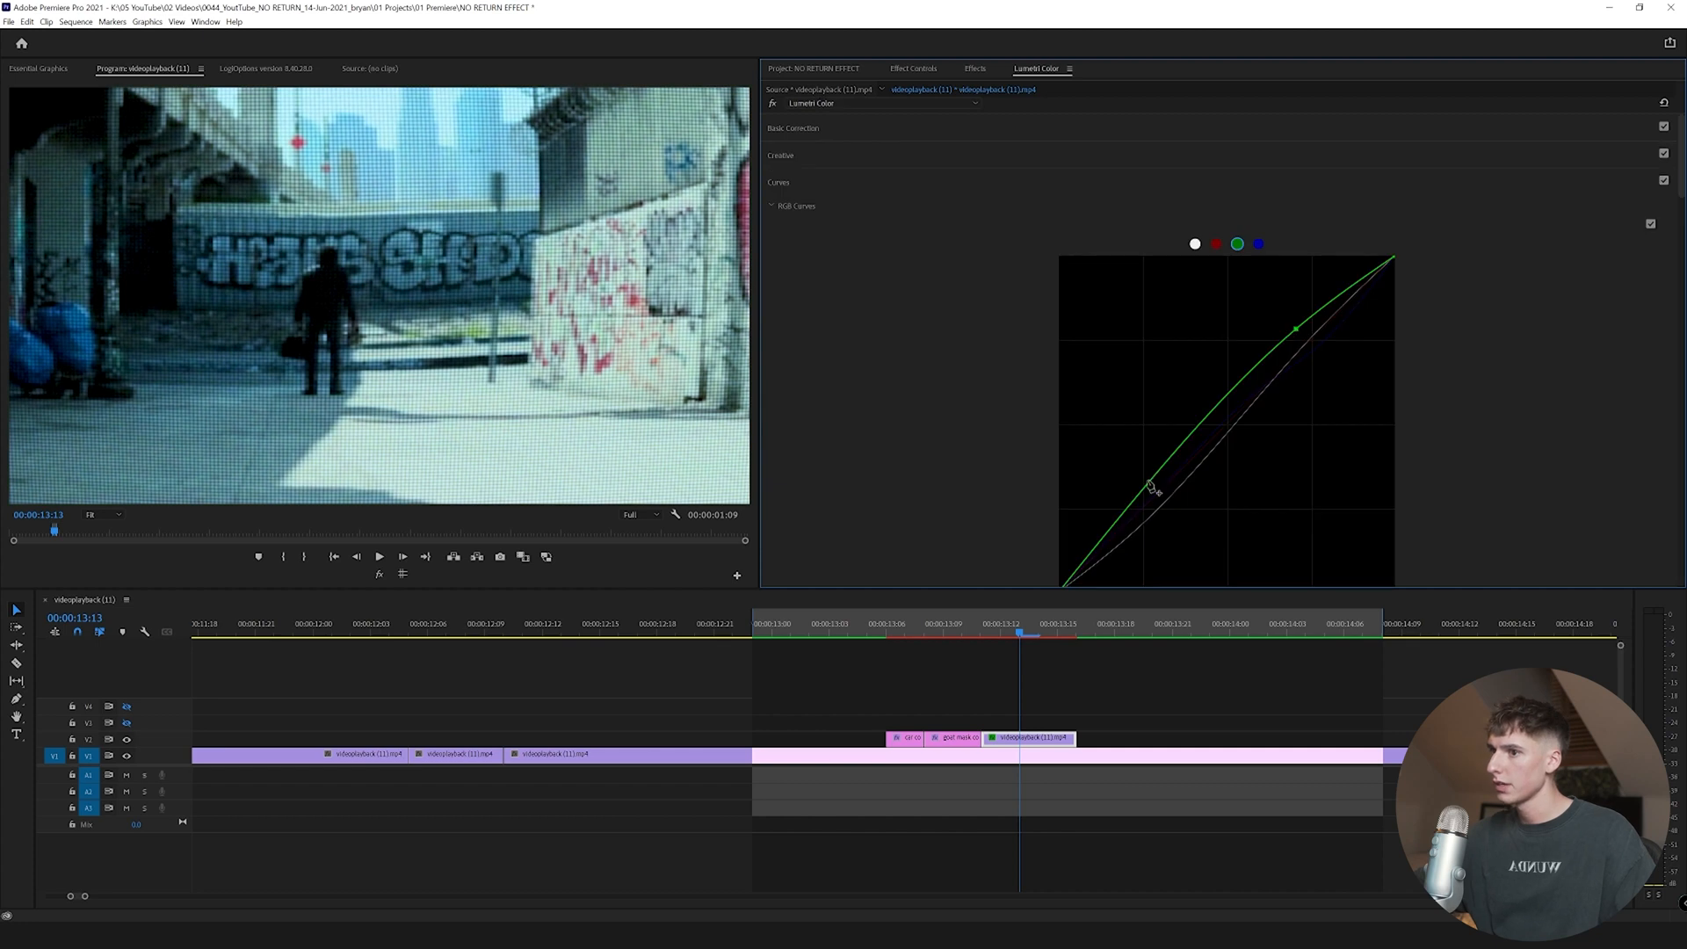
drag(1152, 487, 1156, 489)
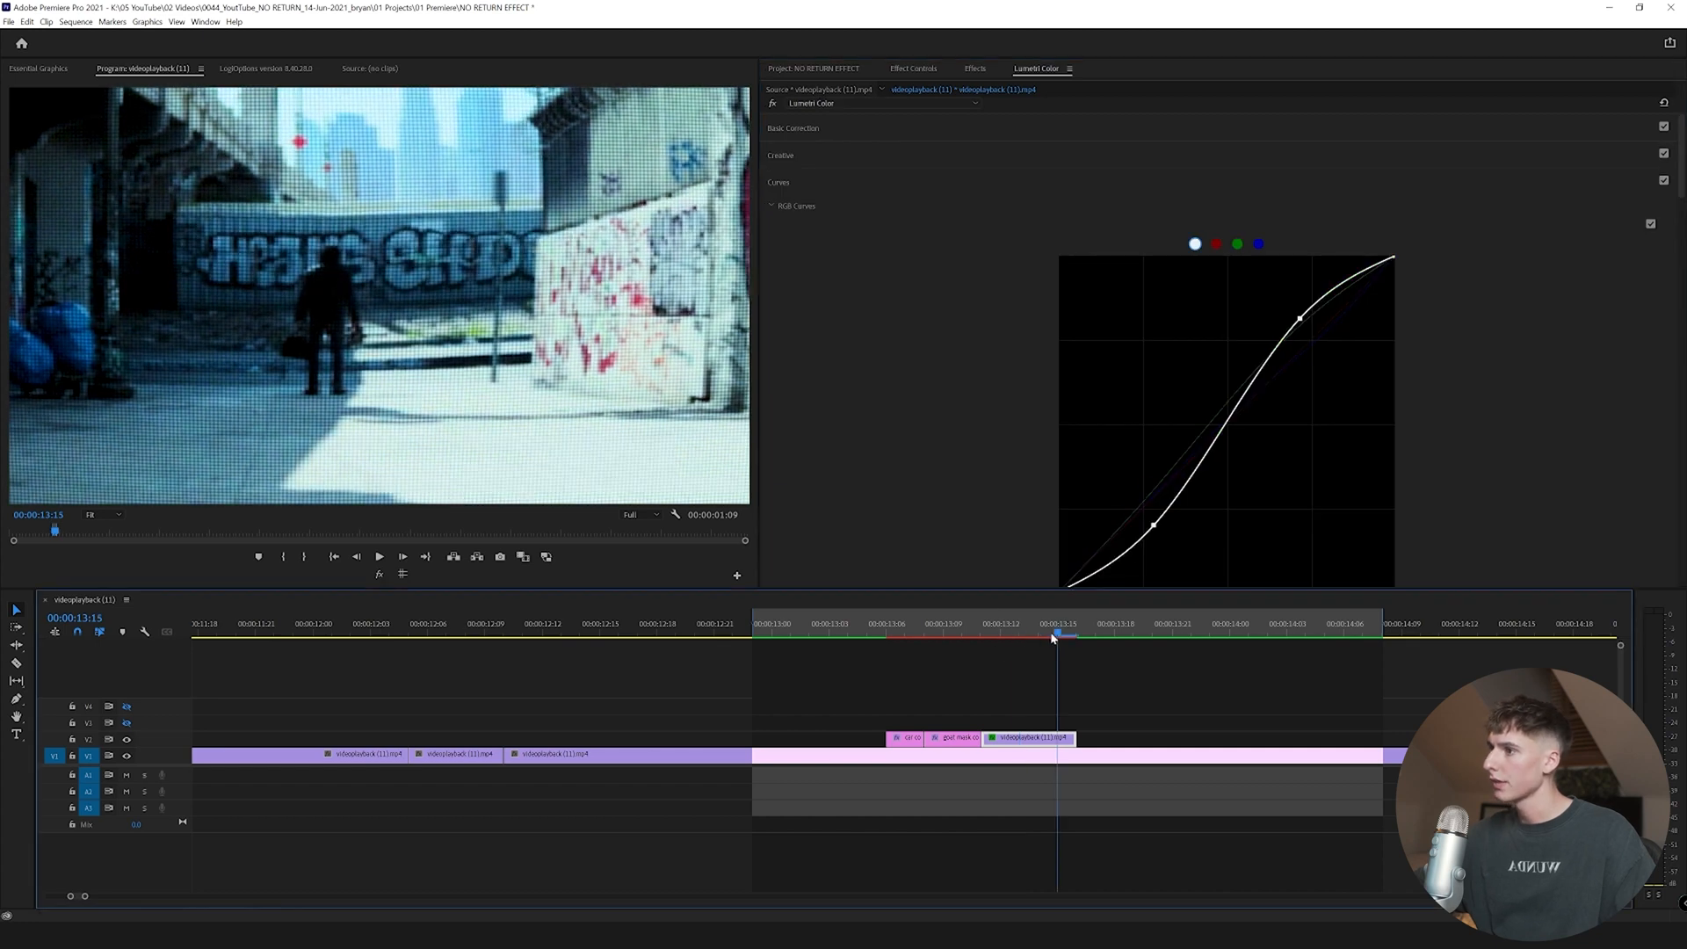
- Trim the V2 street clip to end at 00:00:13:14 and scrub through the V2 shots from 00:00:13:06 to review them
drag(1054, 631, 1009, 631)
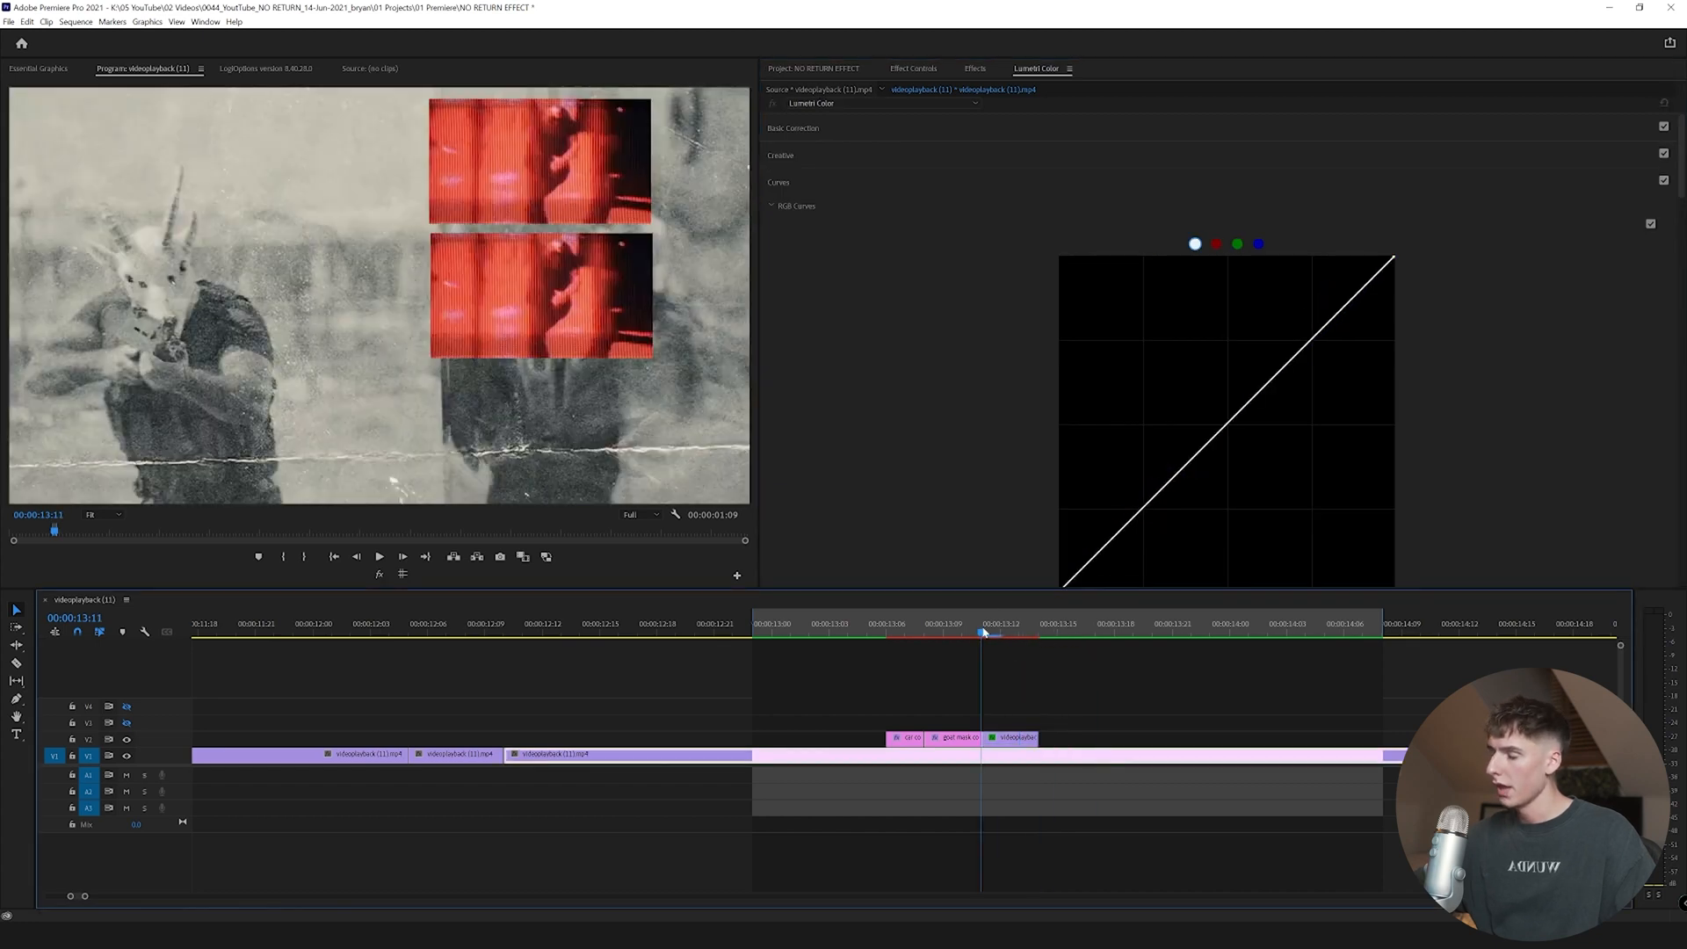
mouse_move(984, 631)
mouse_down()
mouse_move(1021, 631)
mouse_move(864, 635)
mouse_move(979, 649)
mouse_up()
drag(1019, 651, 894, 649)
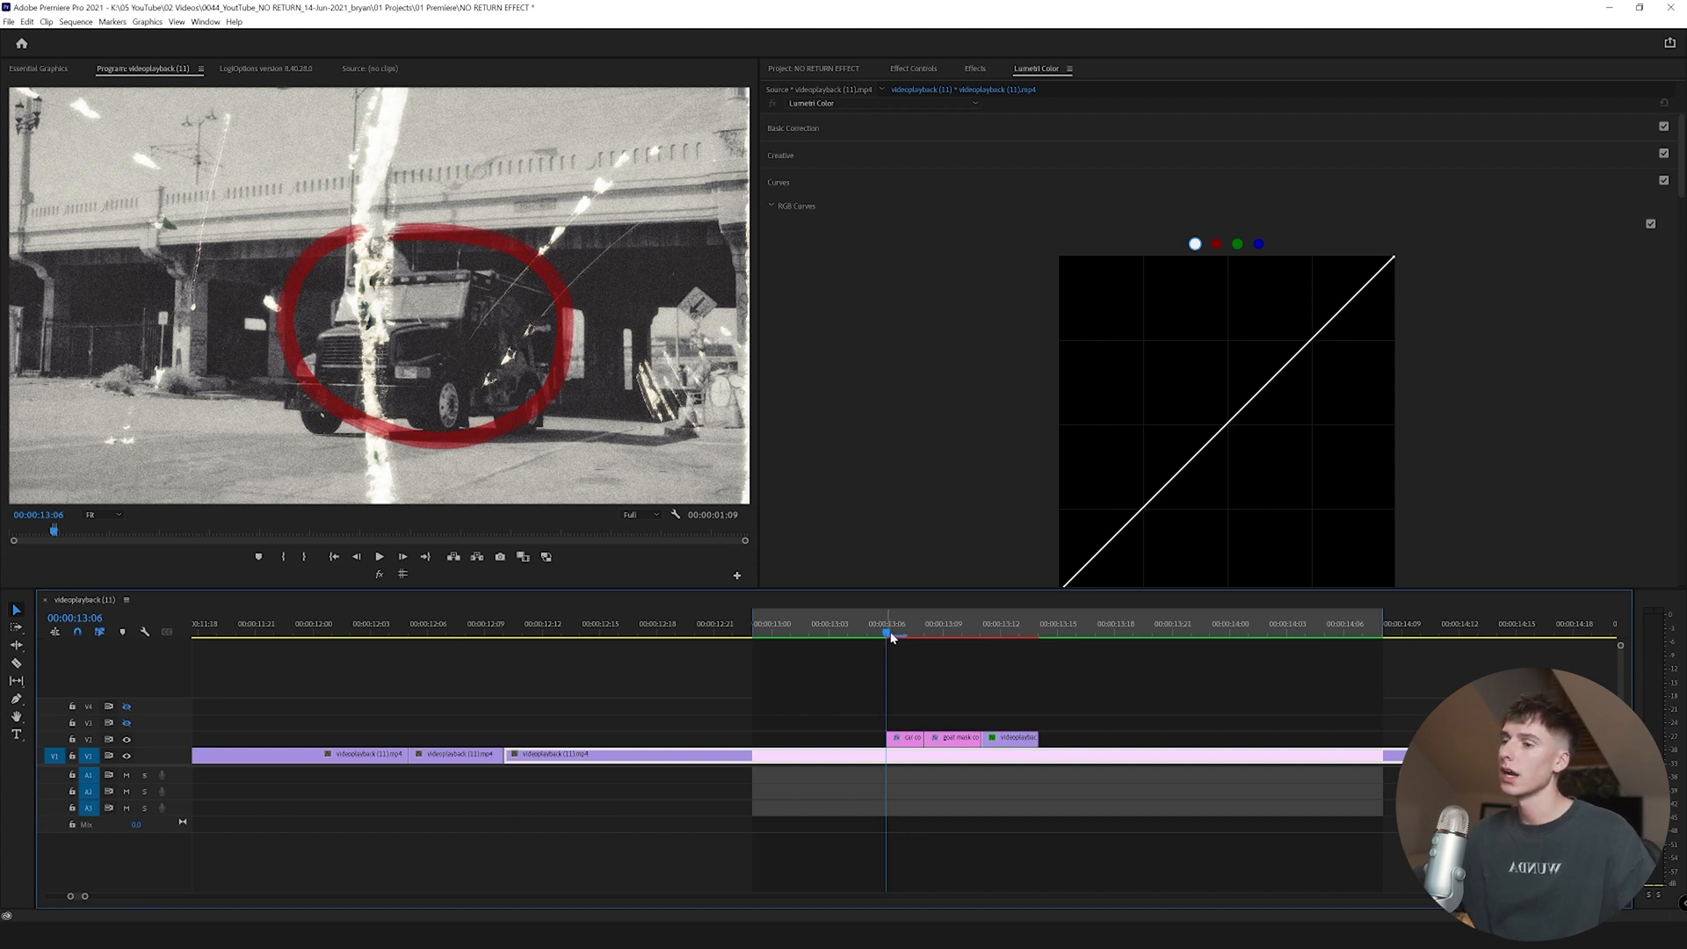
drag(900, 630, 1039, 636)
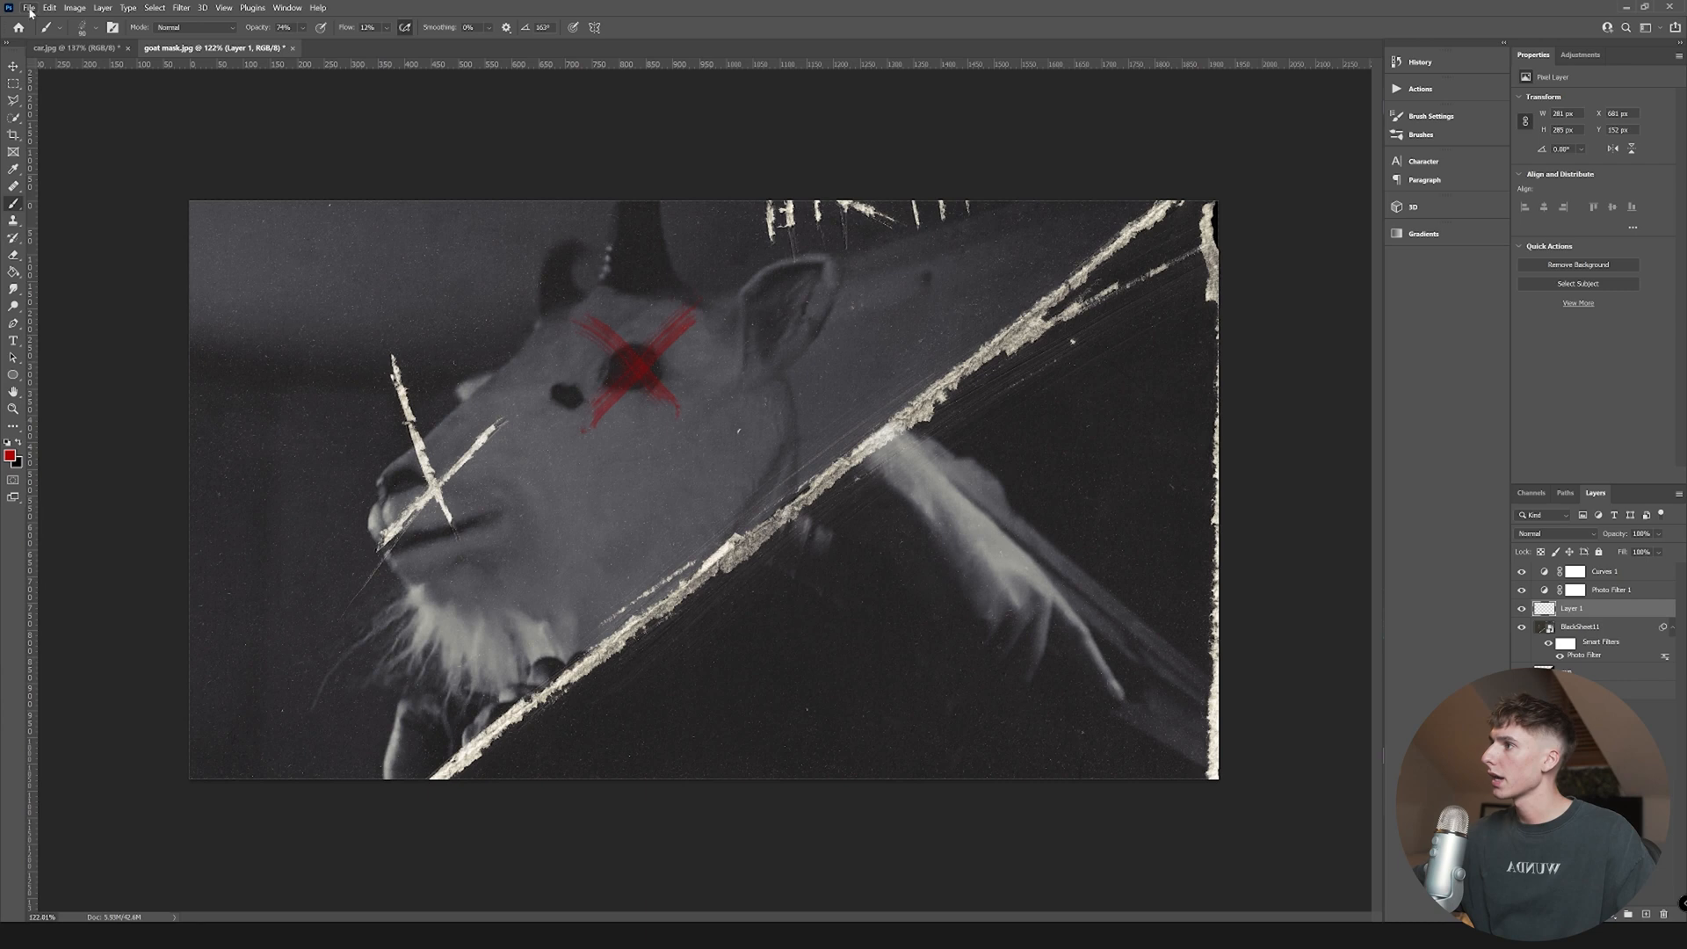
- In Photoshop, open the "gun man" image from the Screenshots folder
click(30, 11)
click(61, 33)
click(926, 143)
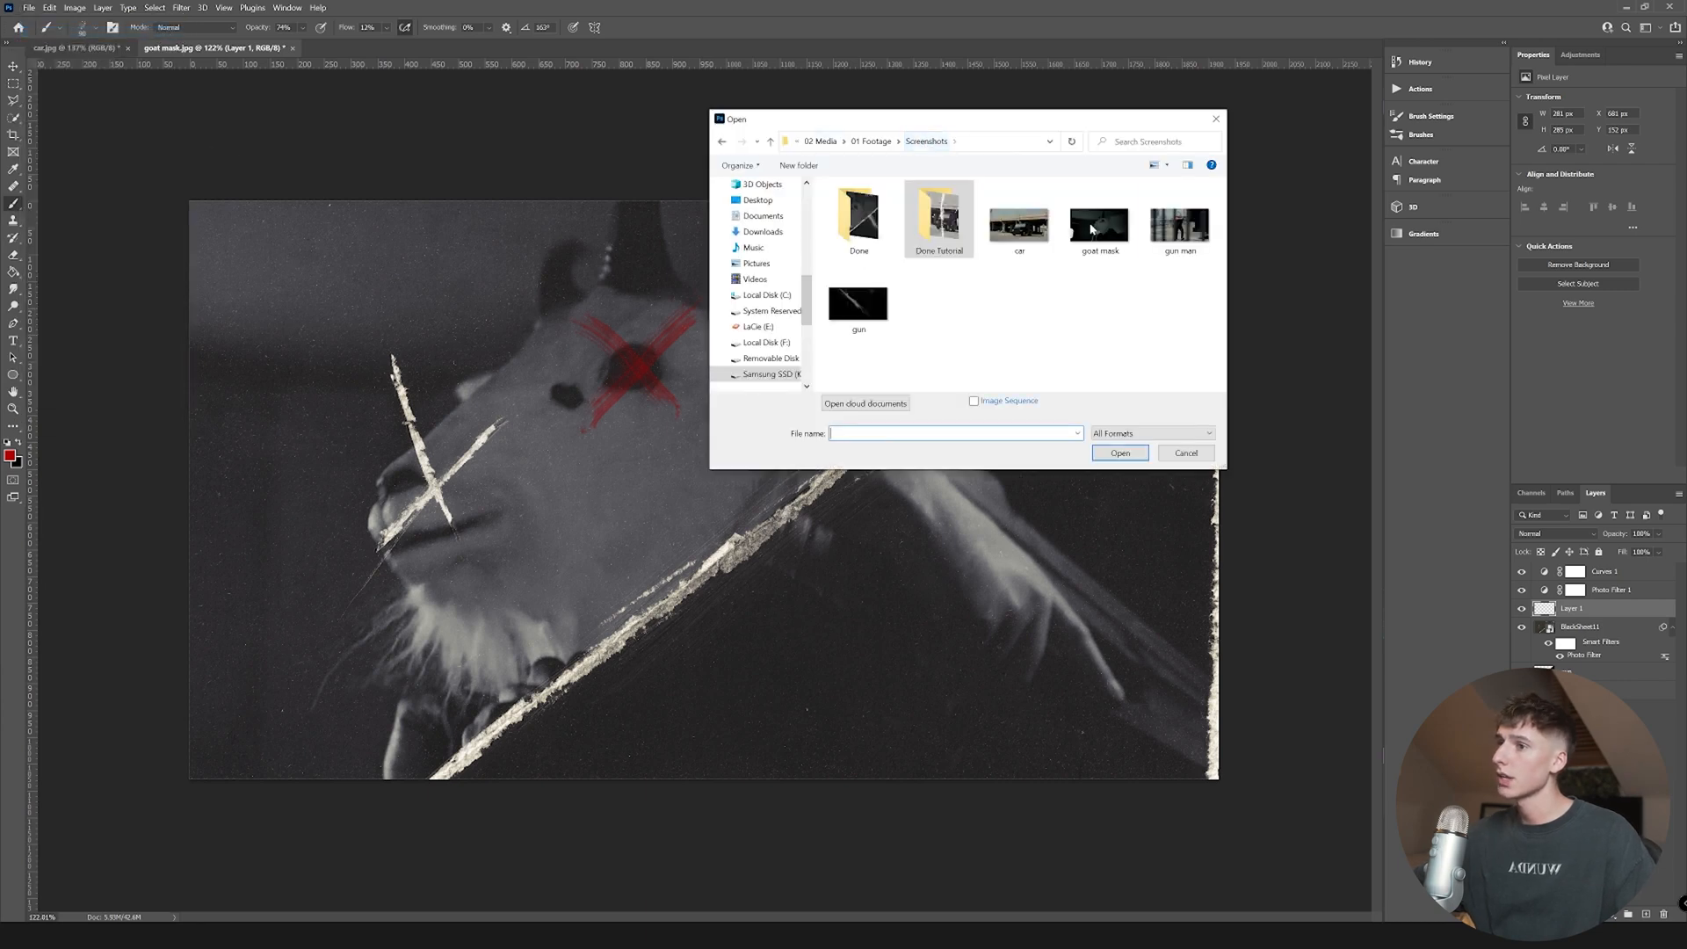
double_click(940, 222)
scroll(789, 510, up, 2)
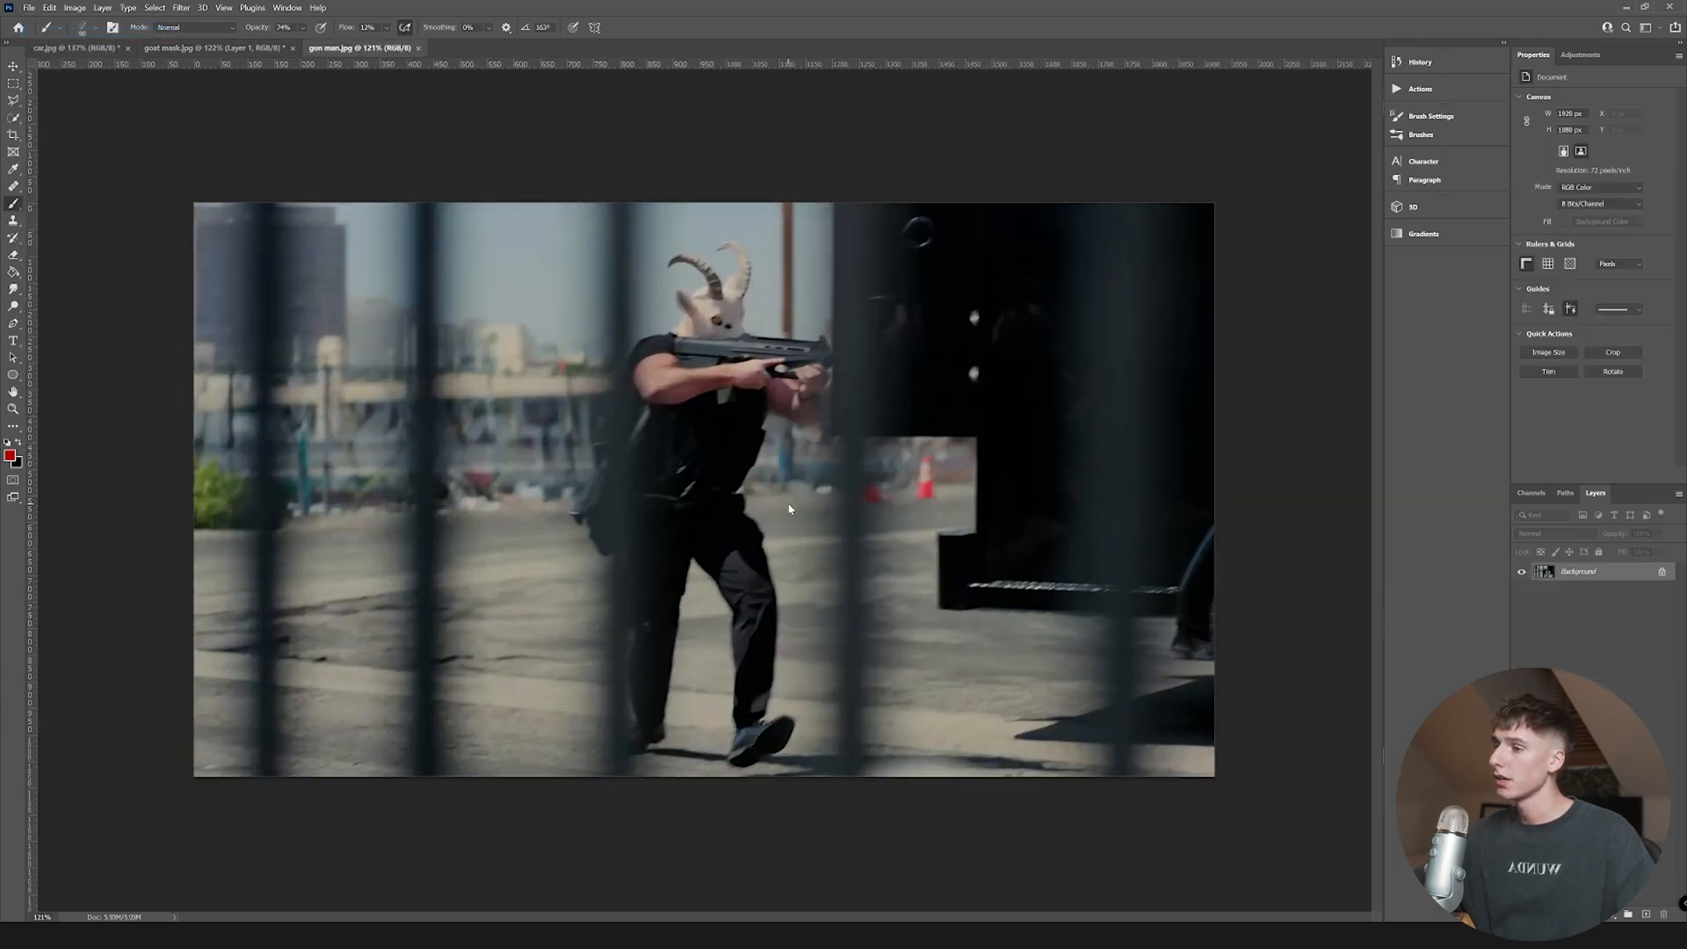
- Place the Black Scratch6 image from the Paper Textures folder onto the gun man photo as a new layer
click(175, 865)
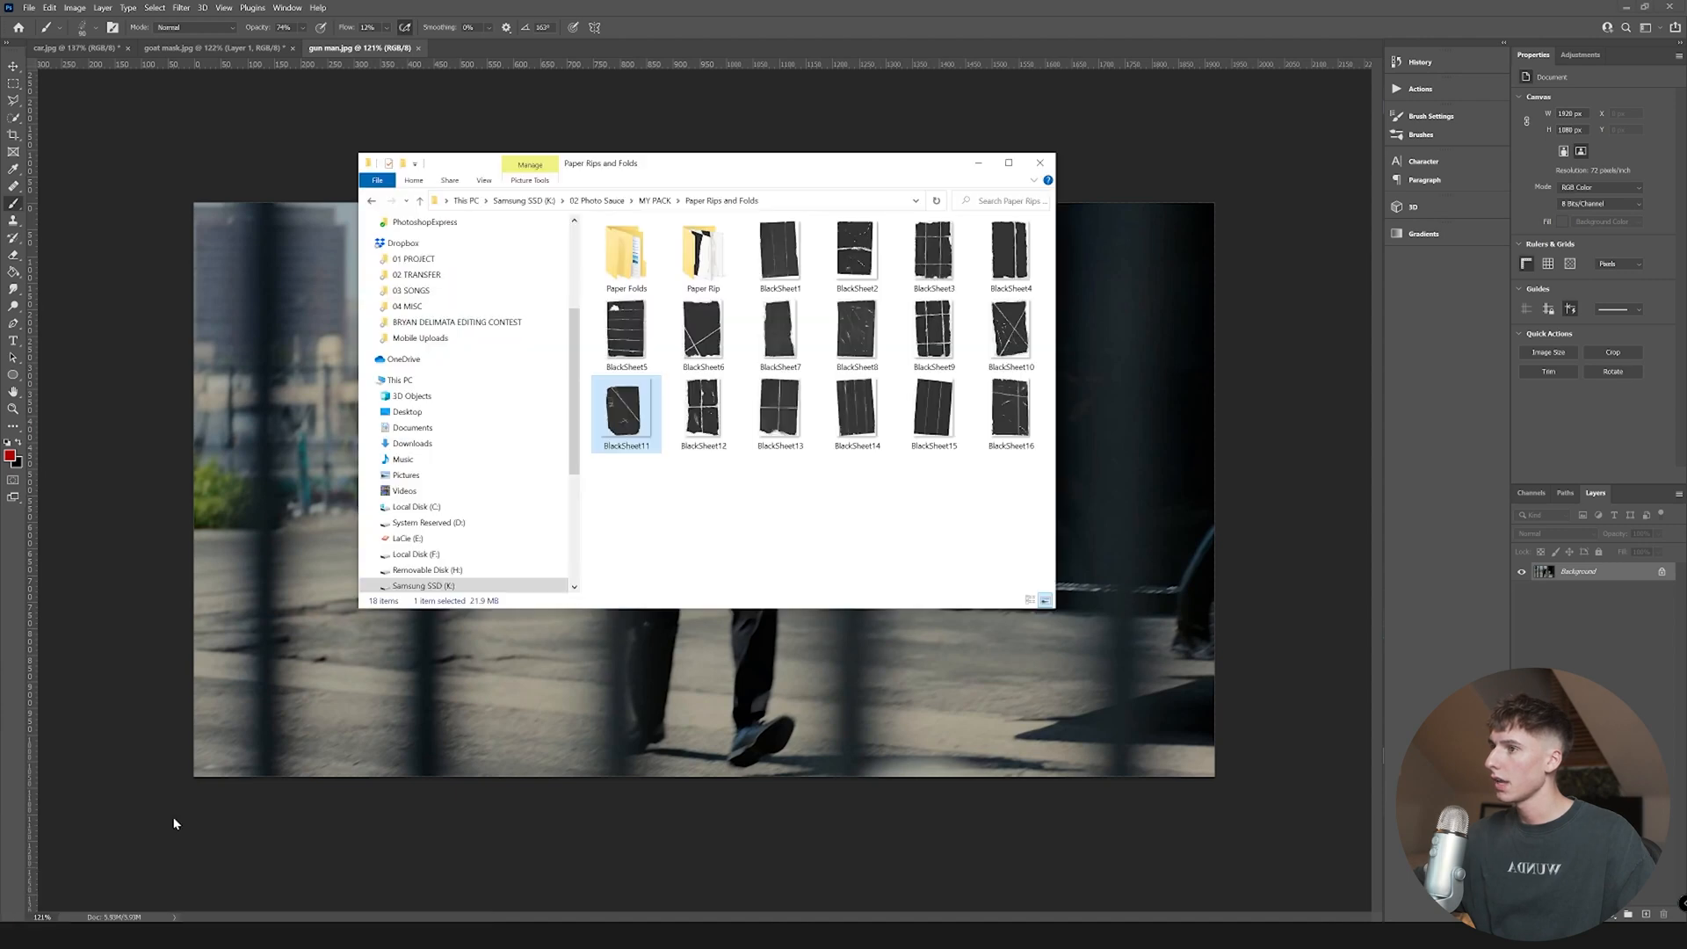
click(659, 202)
double_click(655, 255)
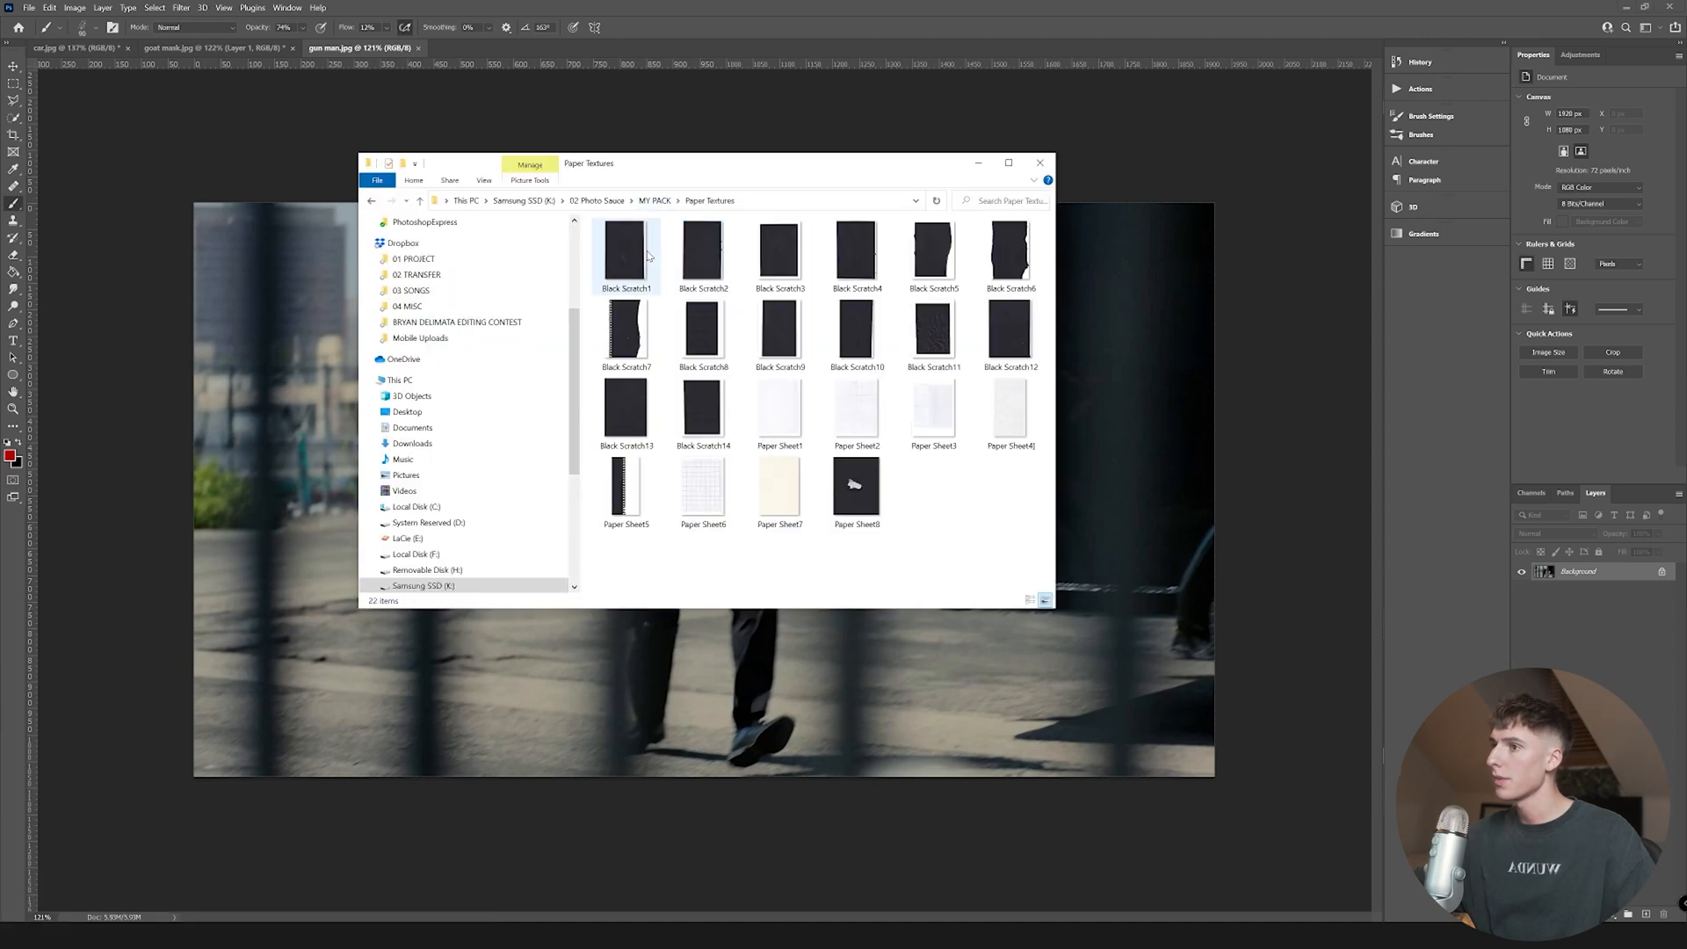
double_click(786, 255)
click(1006, 178)
drag(1009, 255, 184, 510)
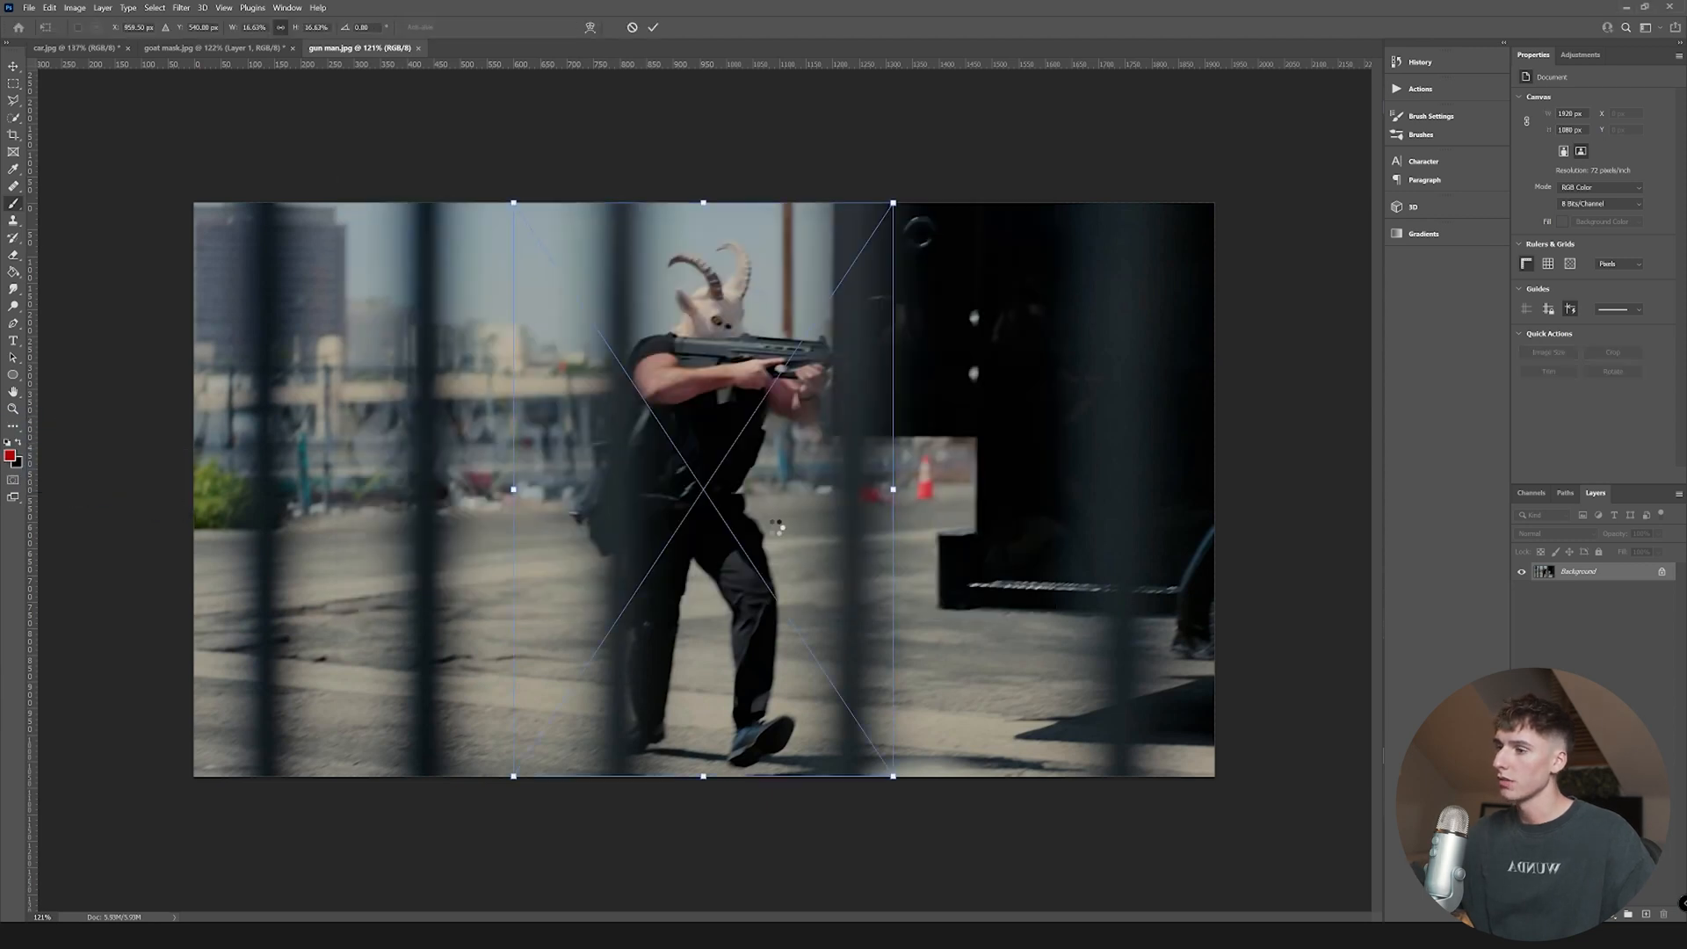
key(Return)
- Enlarge and rotate the Black Scratch6 texture to cover the whole frame, and set its blend mode to Screen
click(15, 69)
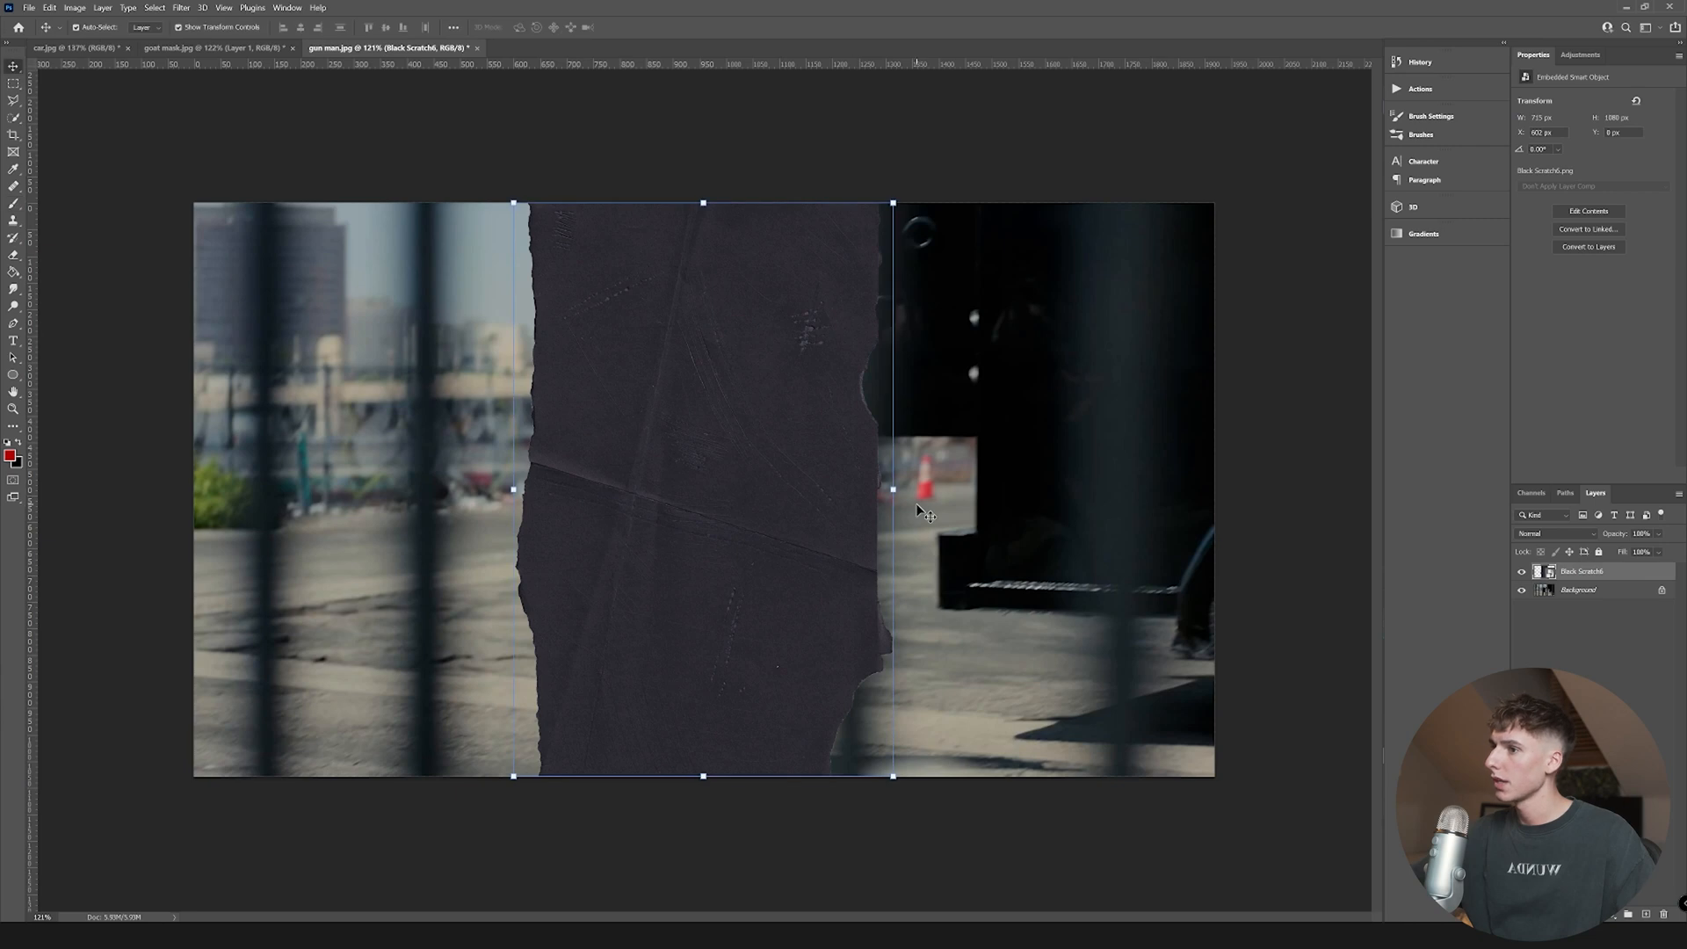
drag(892, 489, 1288, 486)
drag(1283, 545, 765, 193)
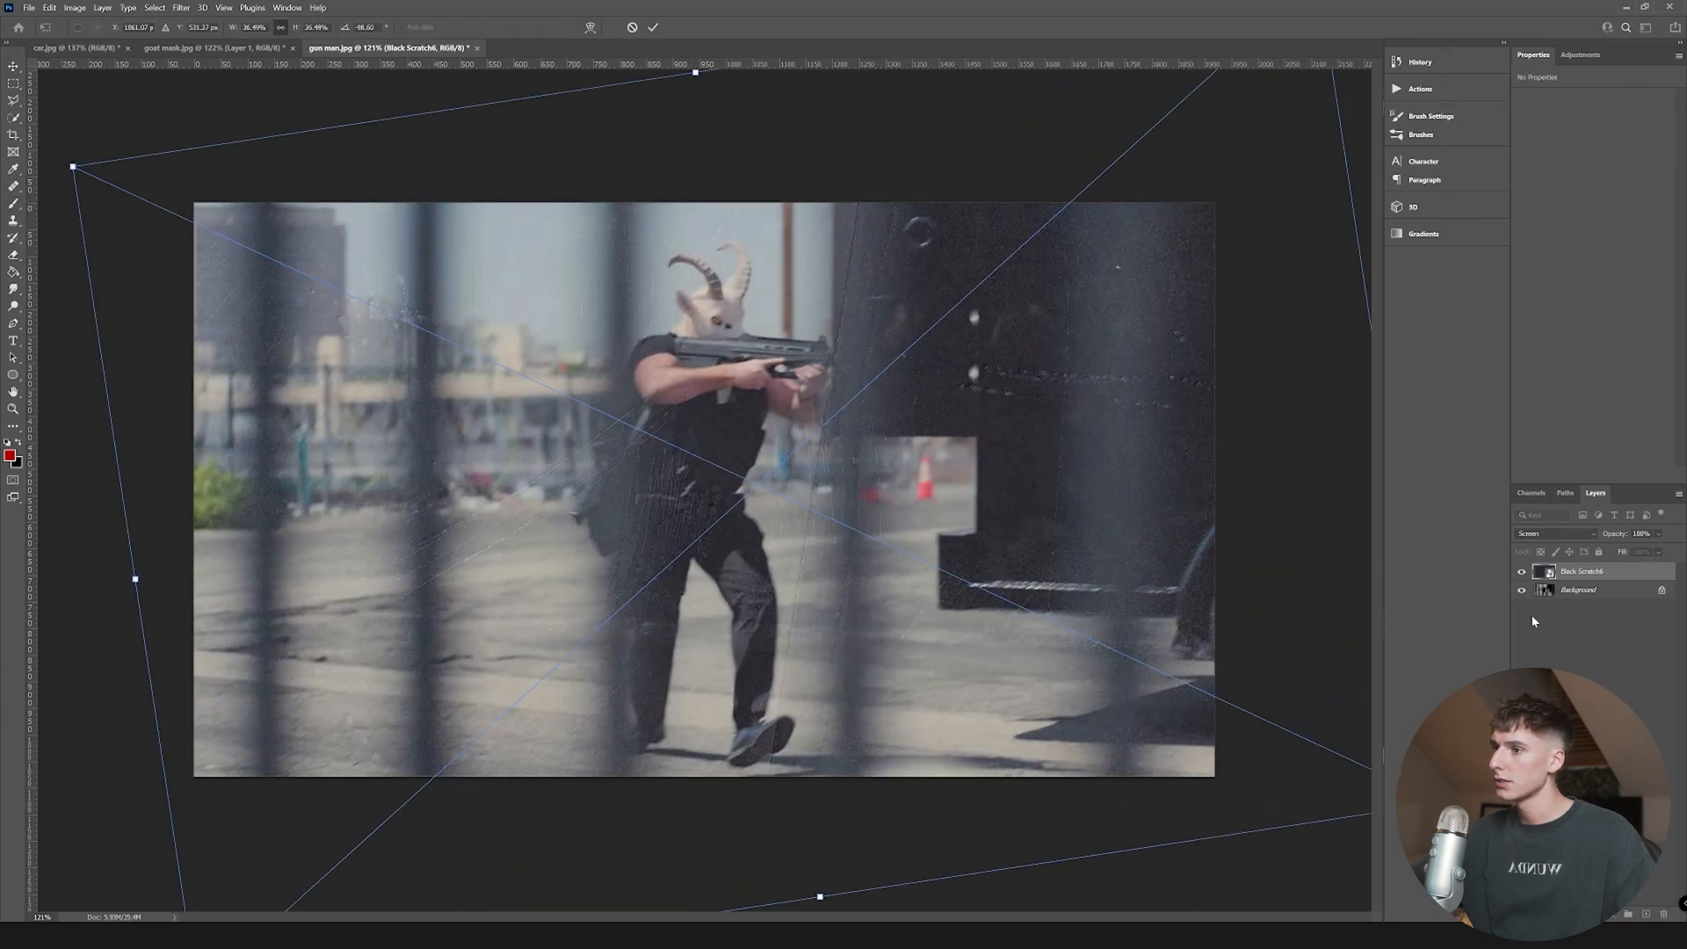
key(Return)
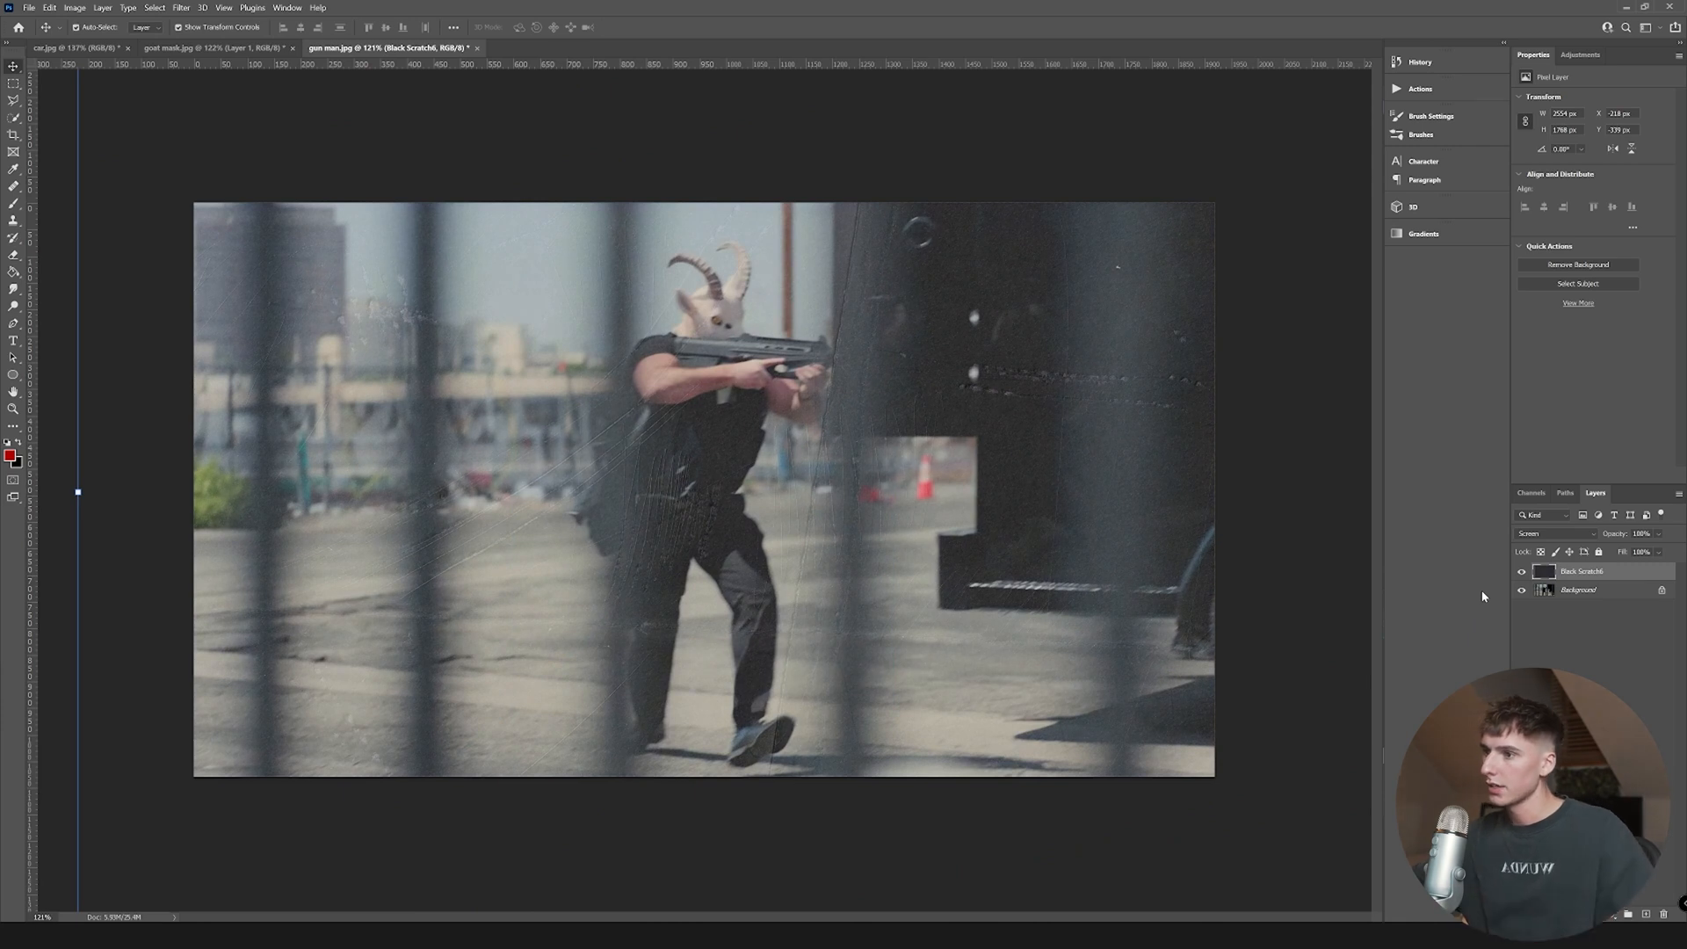
- Desaturate the gun man Background layer
click(1595, 601)
key(ctrl+shift+u)
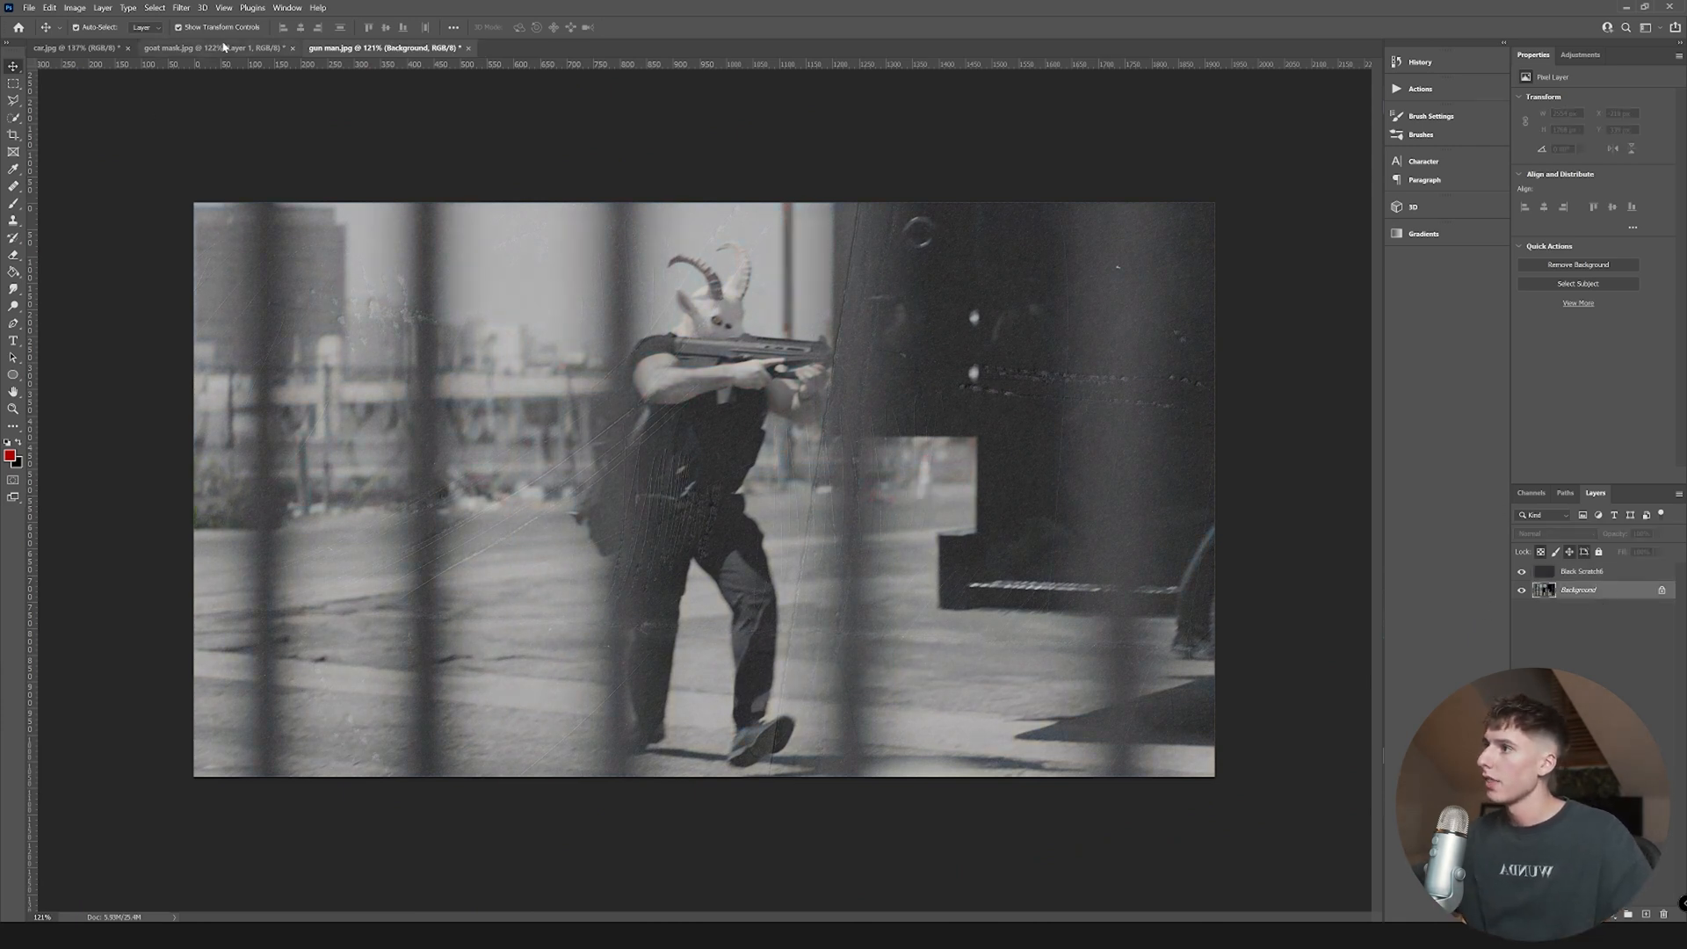
- Copy the goat mask document's Curves 1 and Photo Filter 1 layers into gun man, and apply a yellow Photo Filter to the scratch texture
click(214, 47)
shift+click(1592, 590)
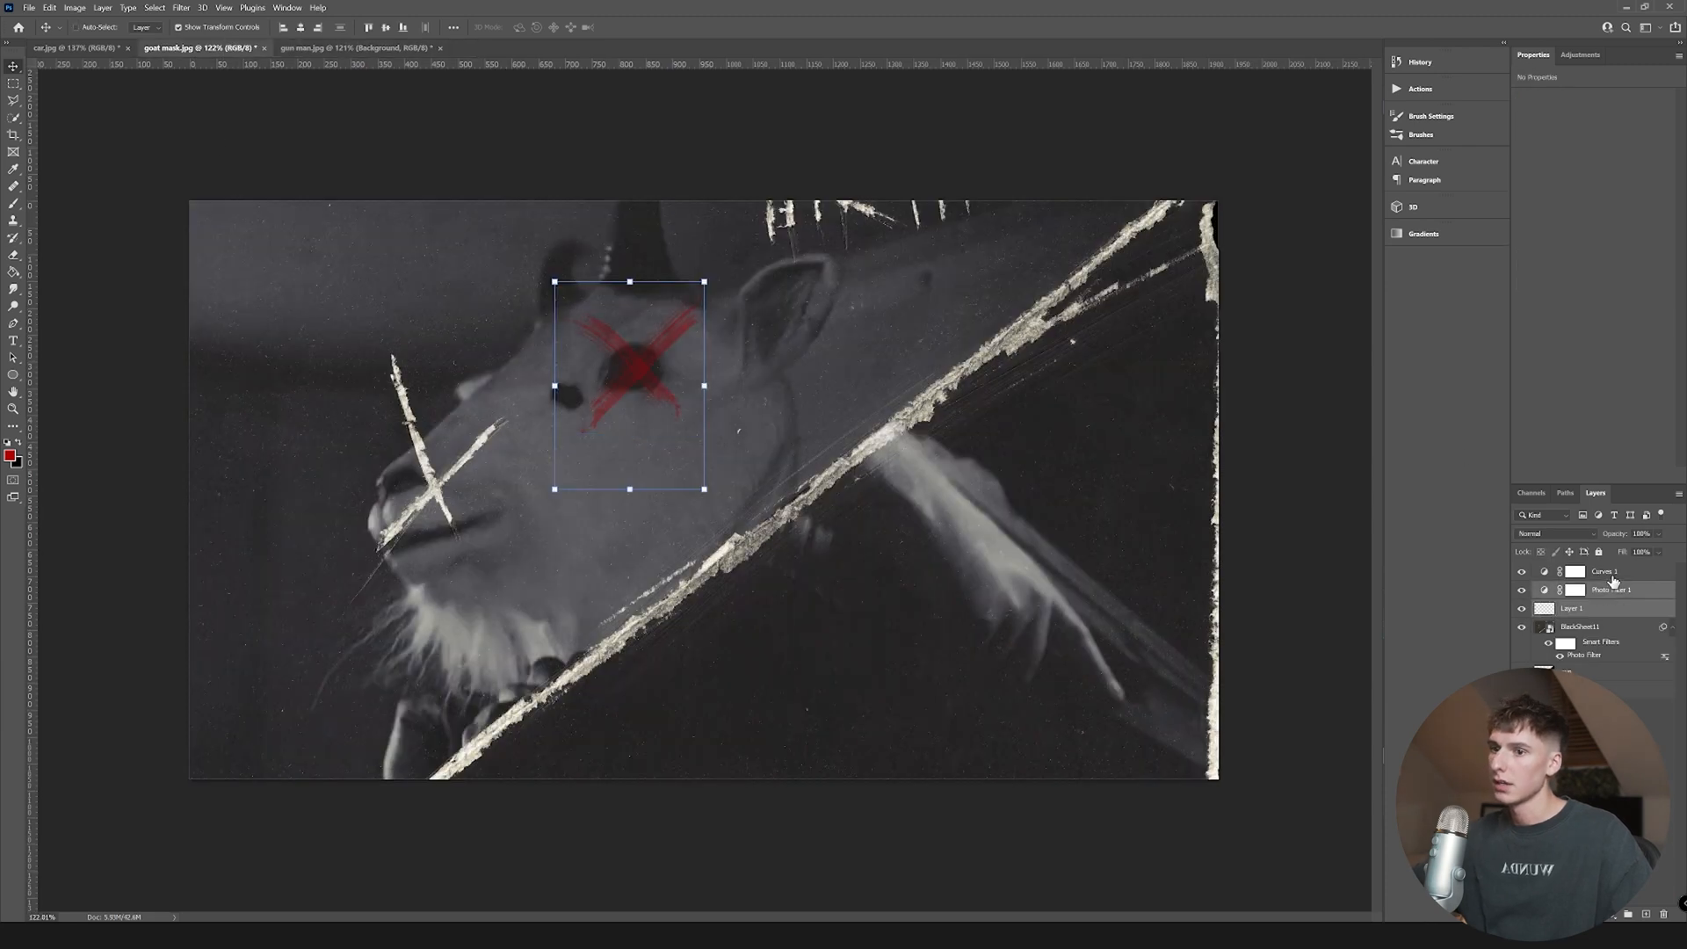
shift+click(1613, 576)
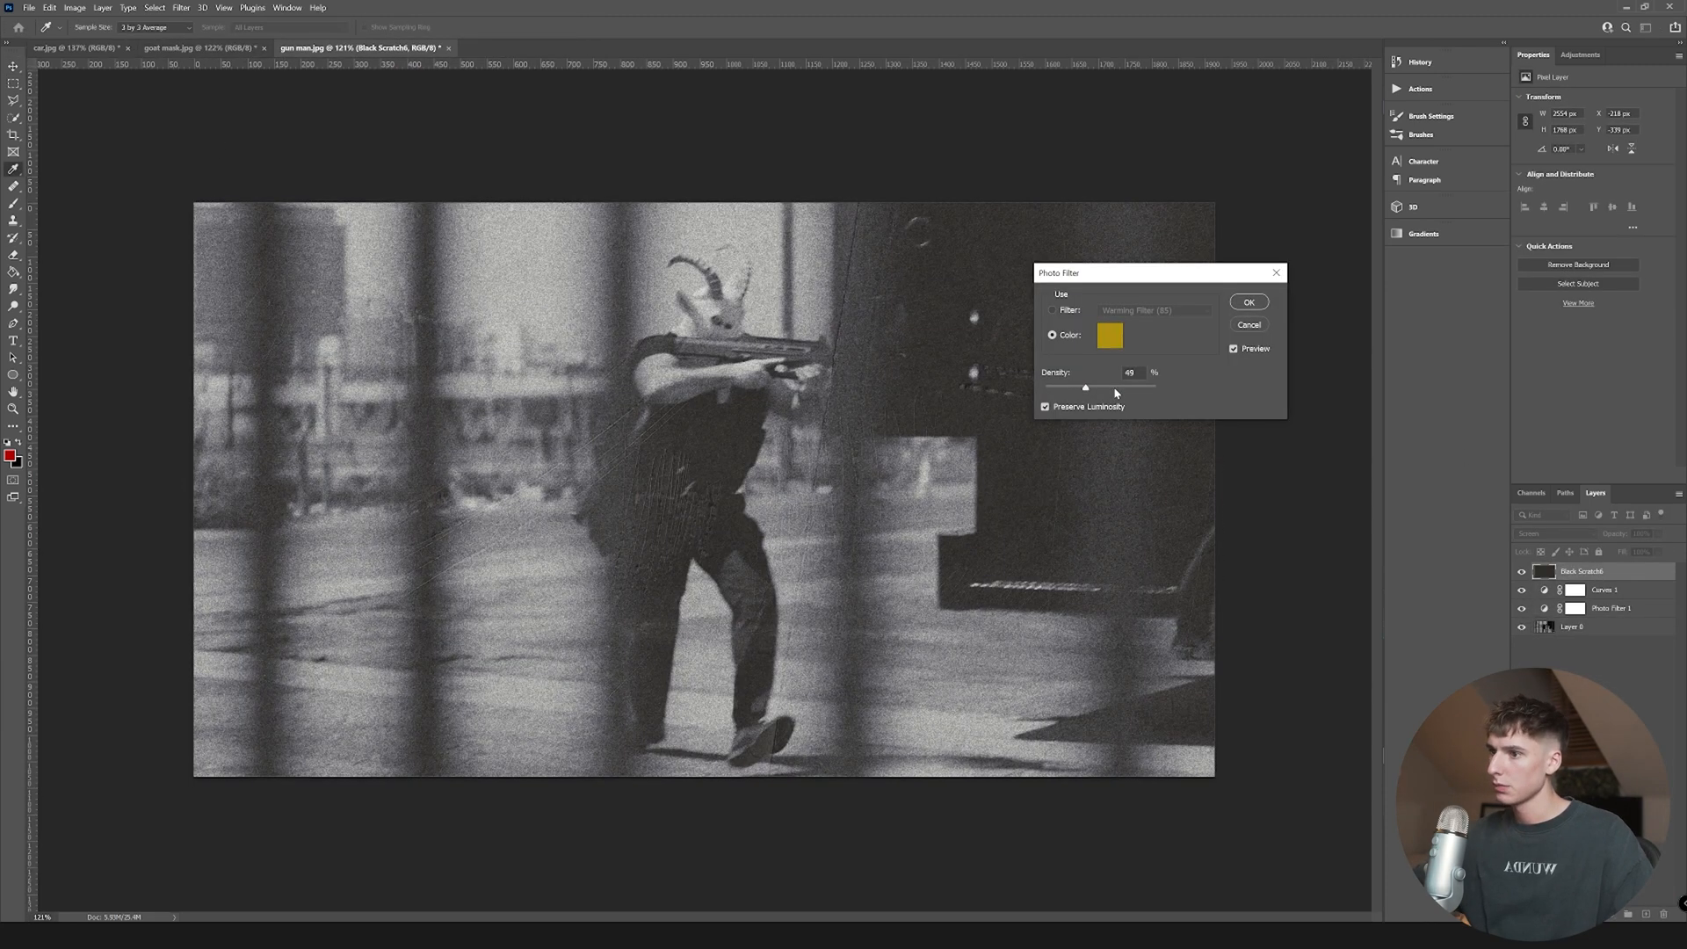
click(1248, 303)
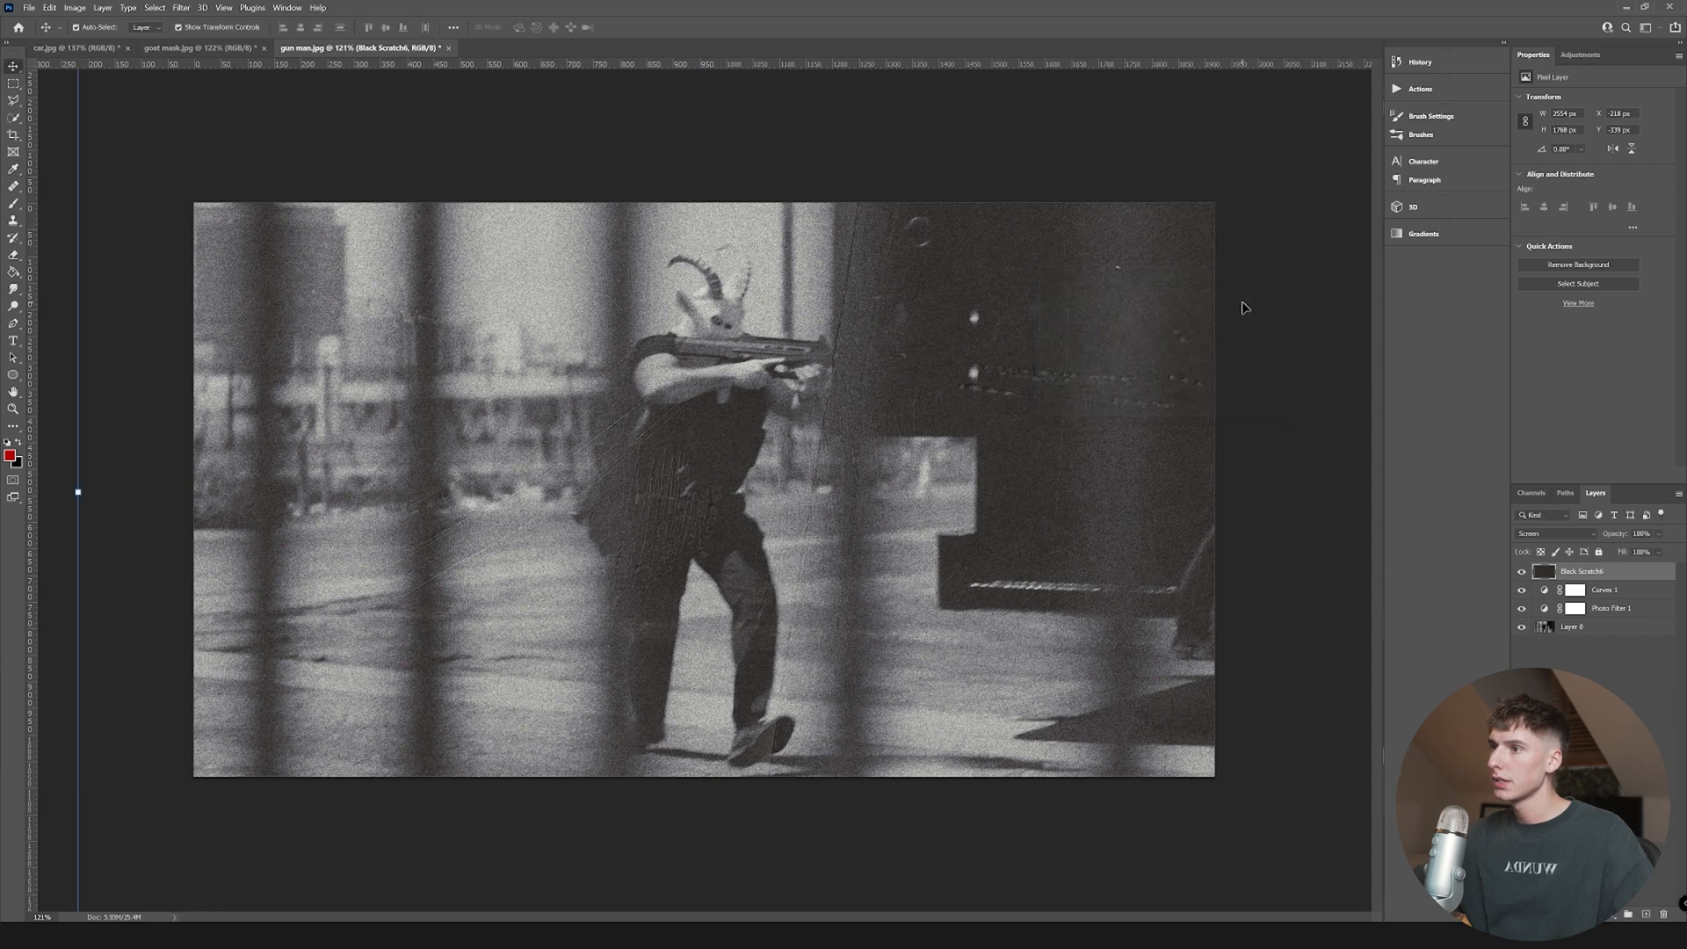
- Add a new layer beneath Photo Filter 1 and paint a red brush streak along the gunman's front leg
click(1646, 916)
drag(1564, 575, 1567, 635)
scroll(591, 417, up, 2)
scroll(591, 416, up, 2)
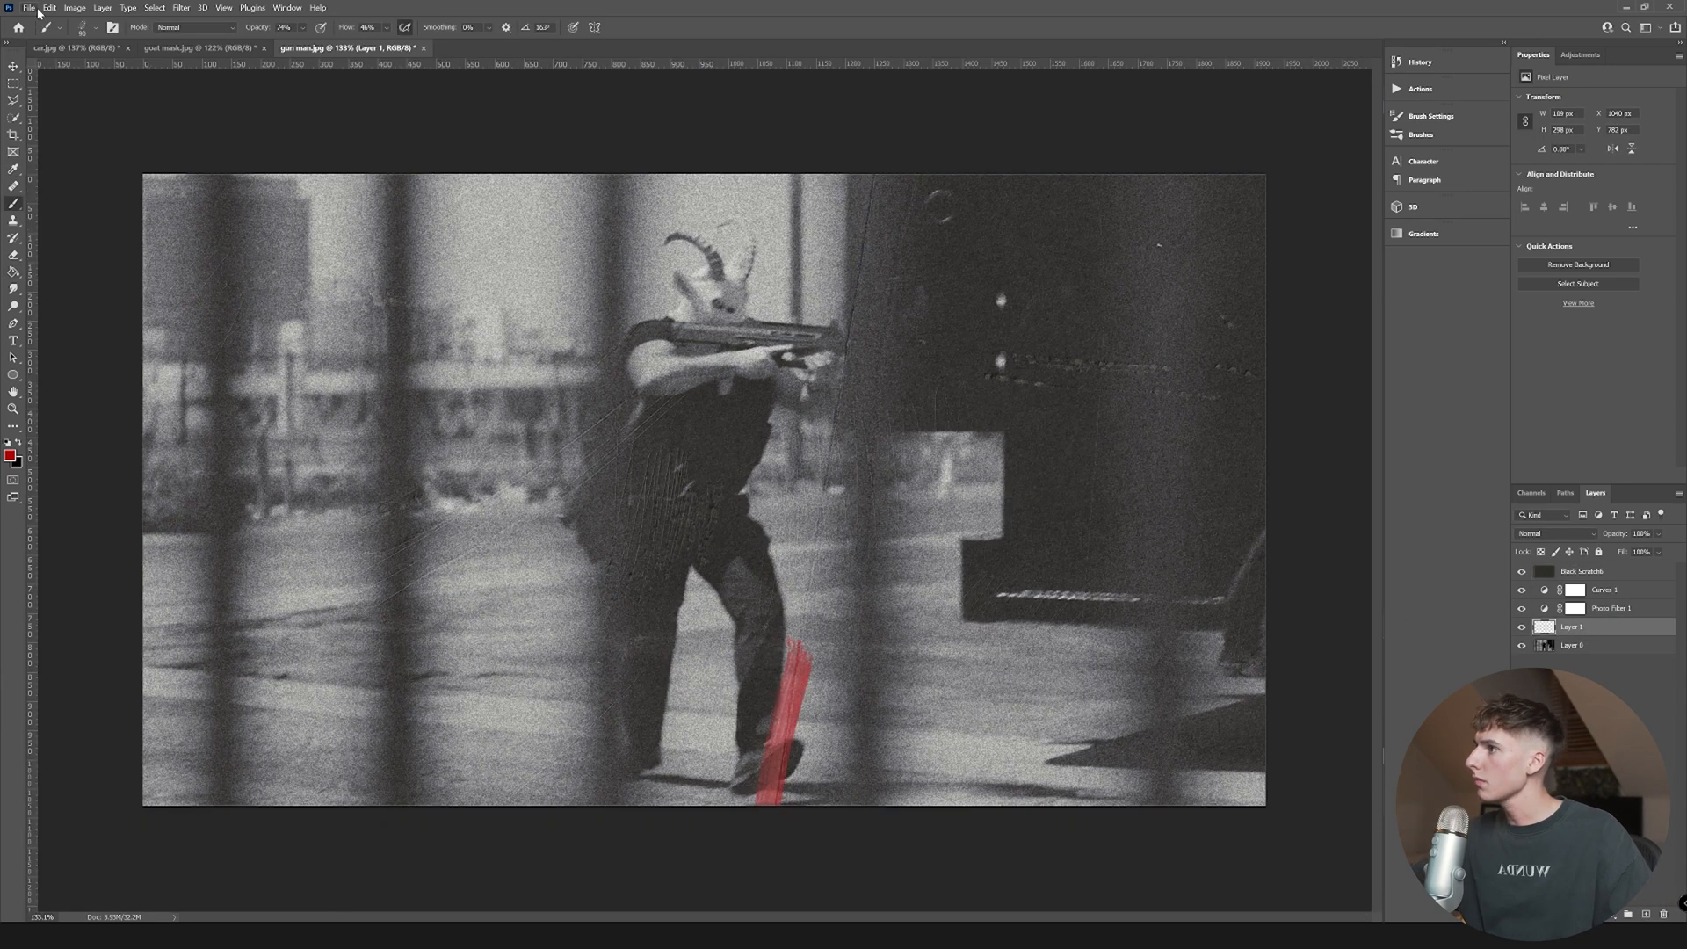
- Save the image as "gun man copy.jpg" and, in Premiere Pro, place it on V2 from 00:00:13:14 to 00:00:13:16
click(29, 8)
click(60, 174)
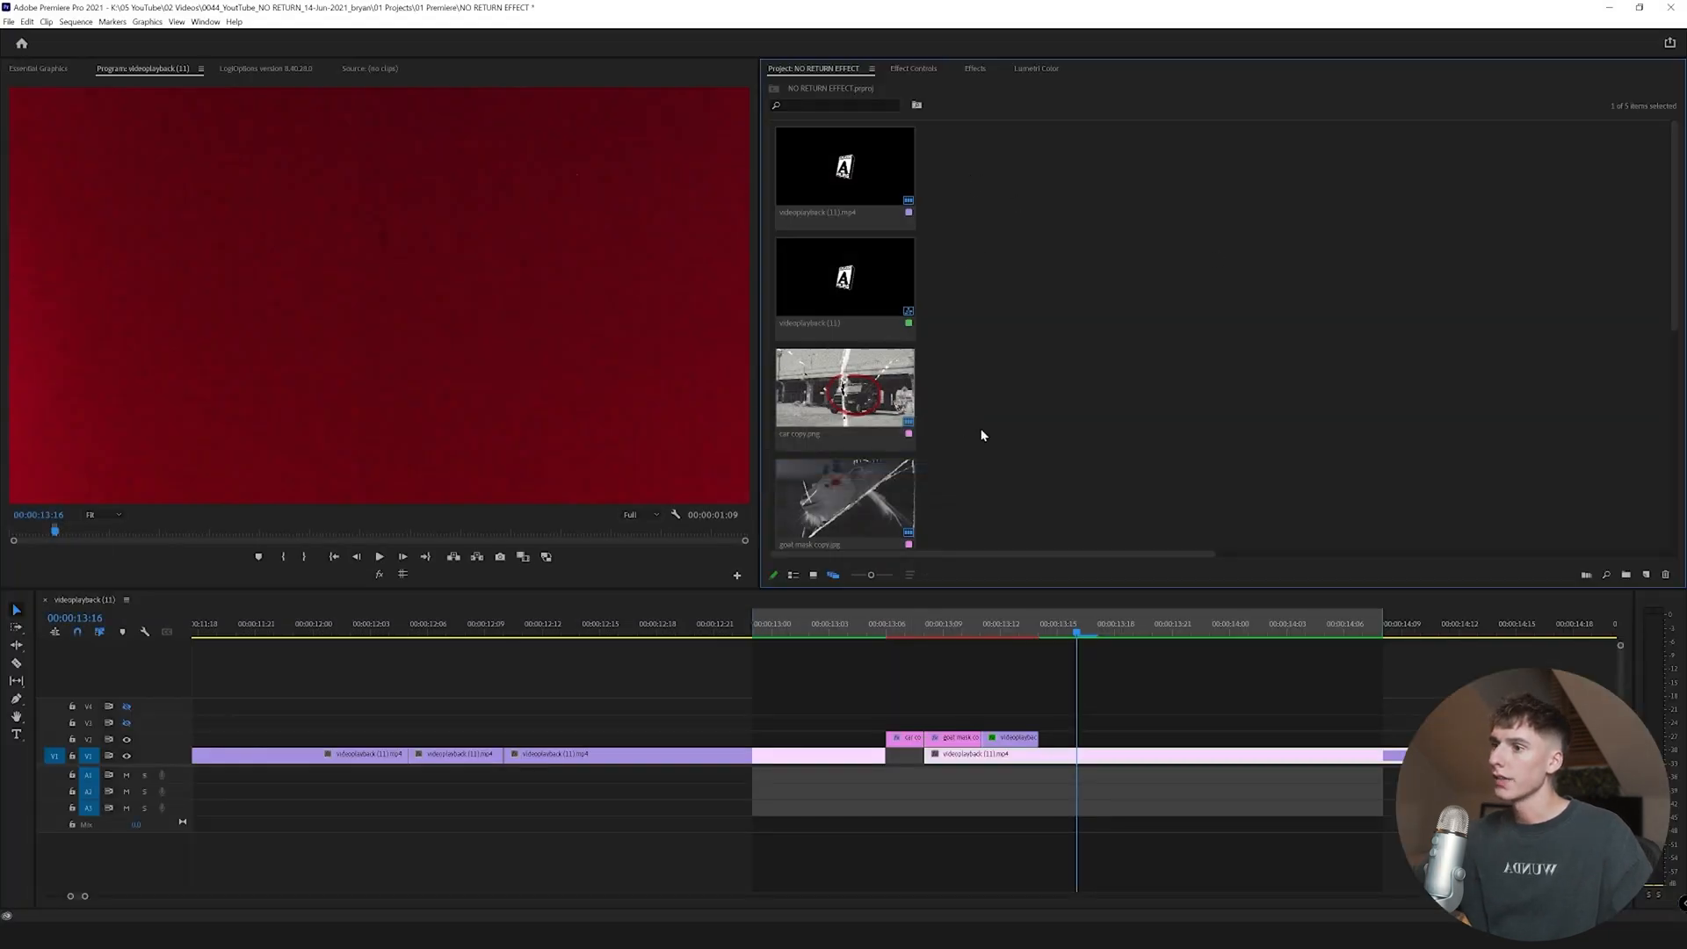
scroll(983, 426, down, 5)
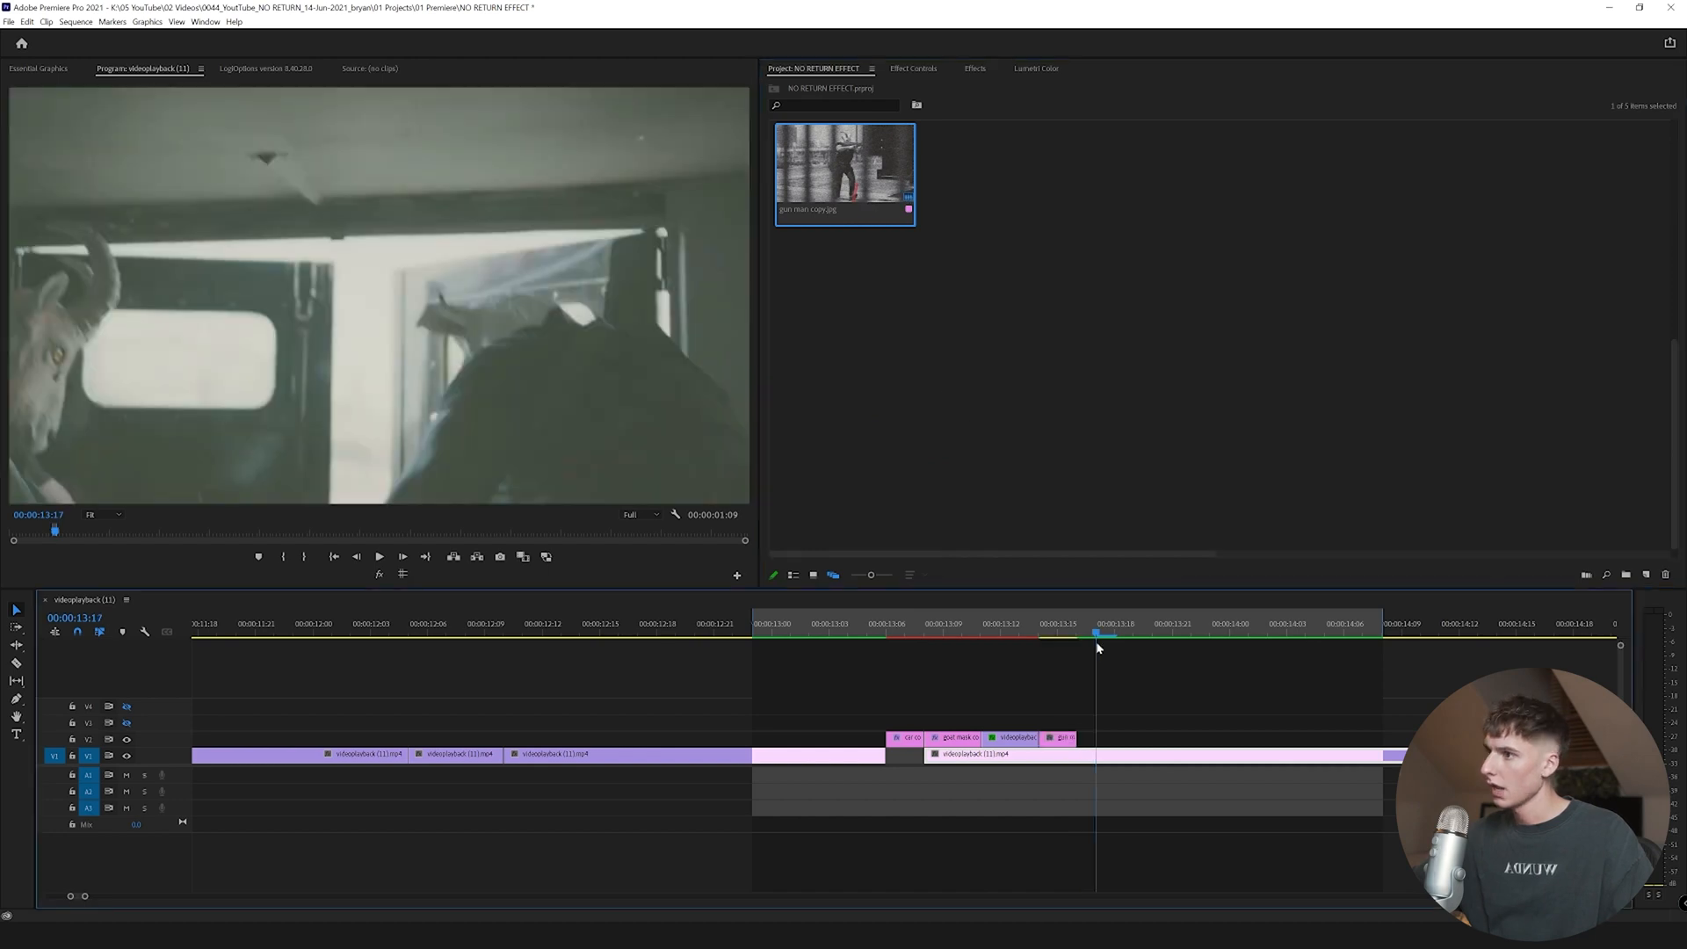
drag(1096, 642, 1061, 644)
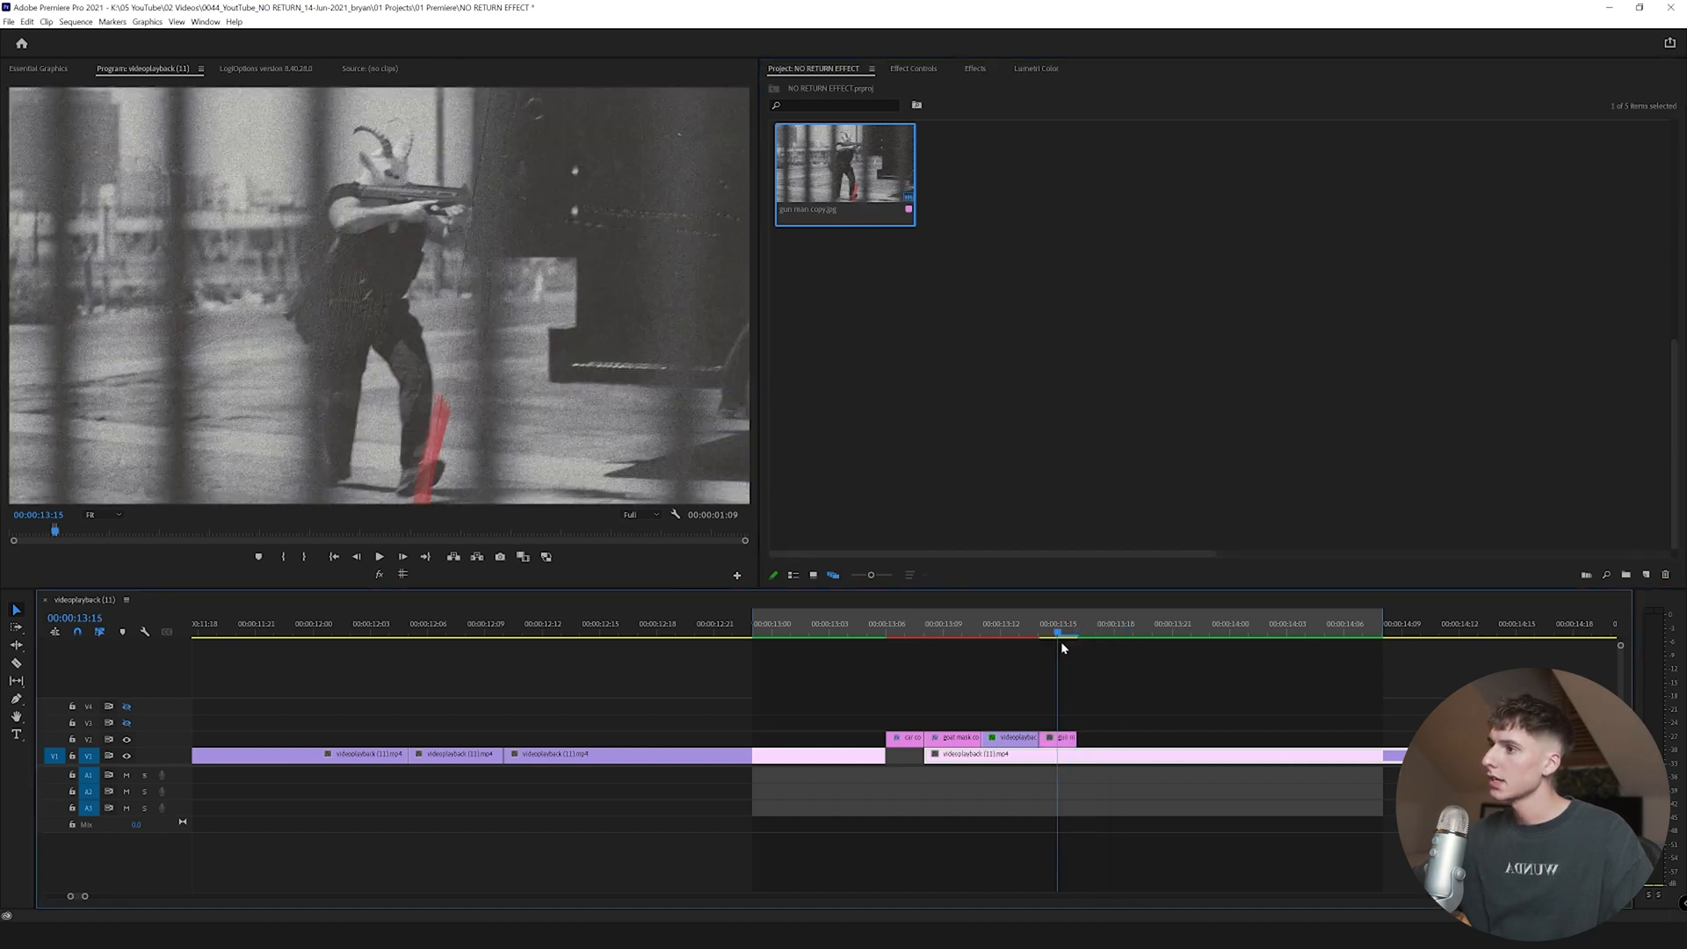
- Split the V1 van clip at 00:00:13:20 and 00:00:14:03 and duplicate the section between the cuts onto V2
click(125, 740)
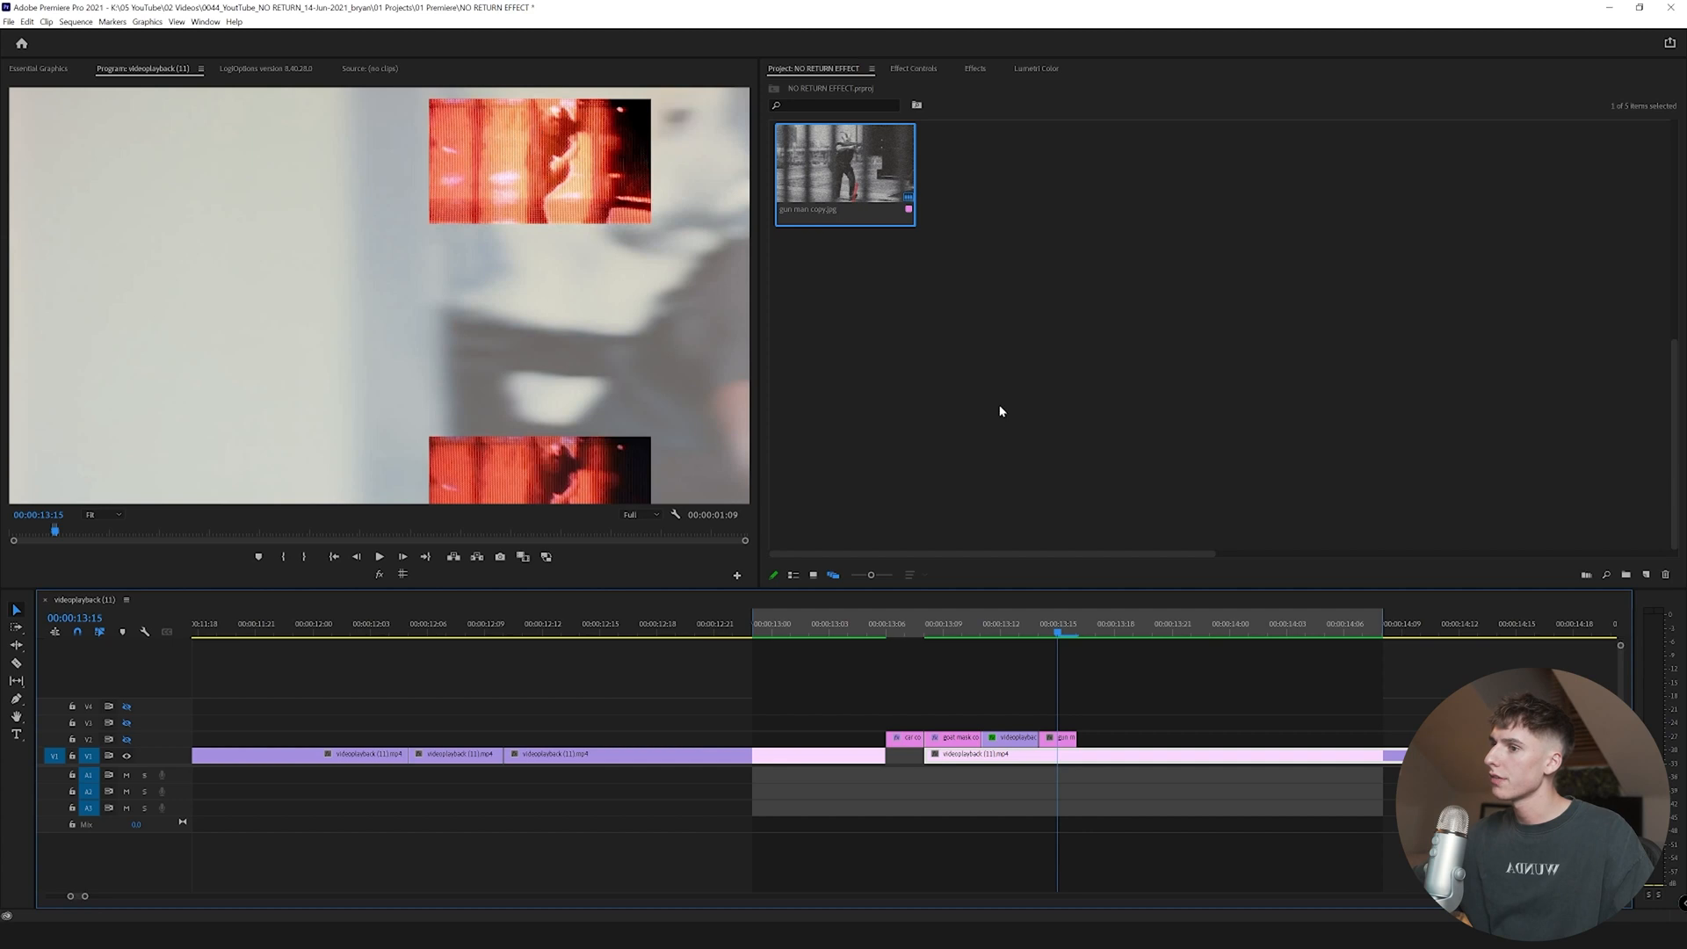
drag(1061, 631, 1289, 643)
key(c)
click(1153, 754)
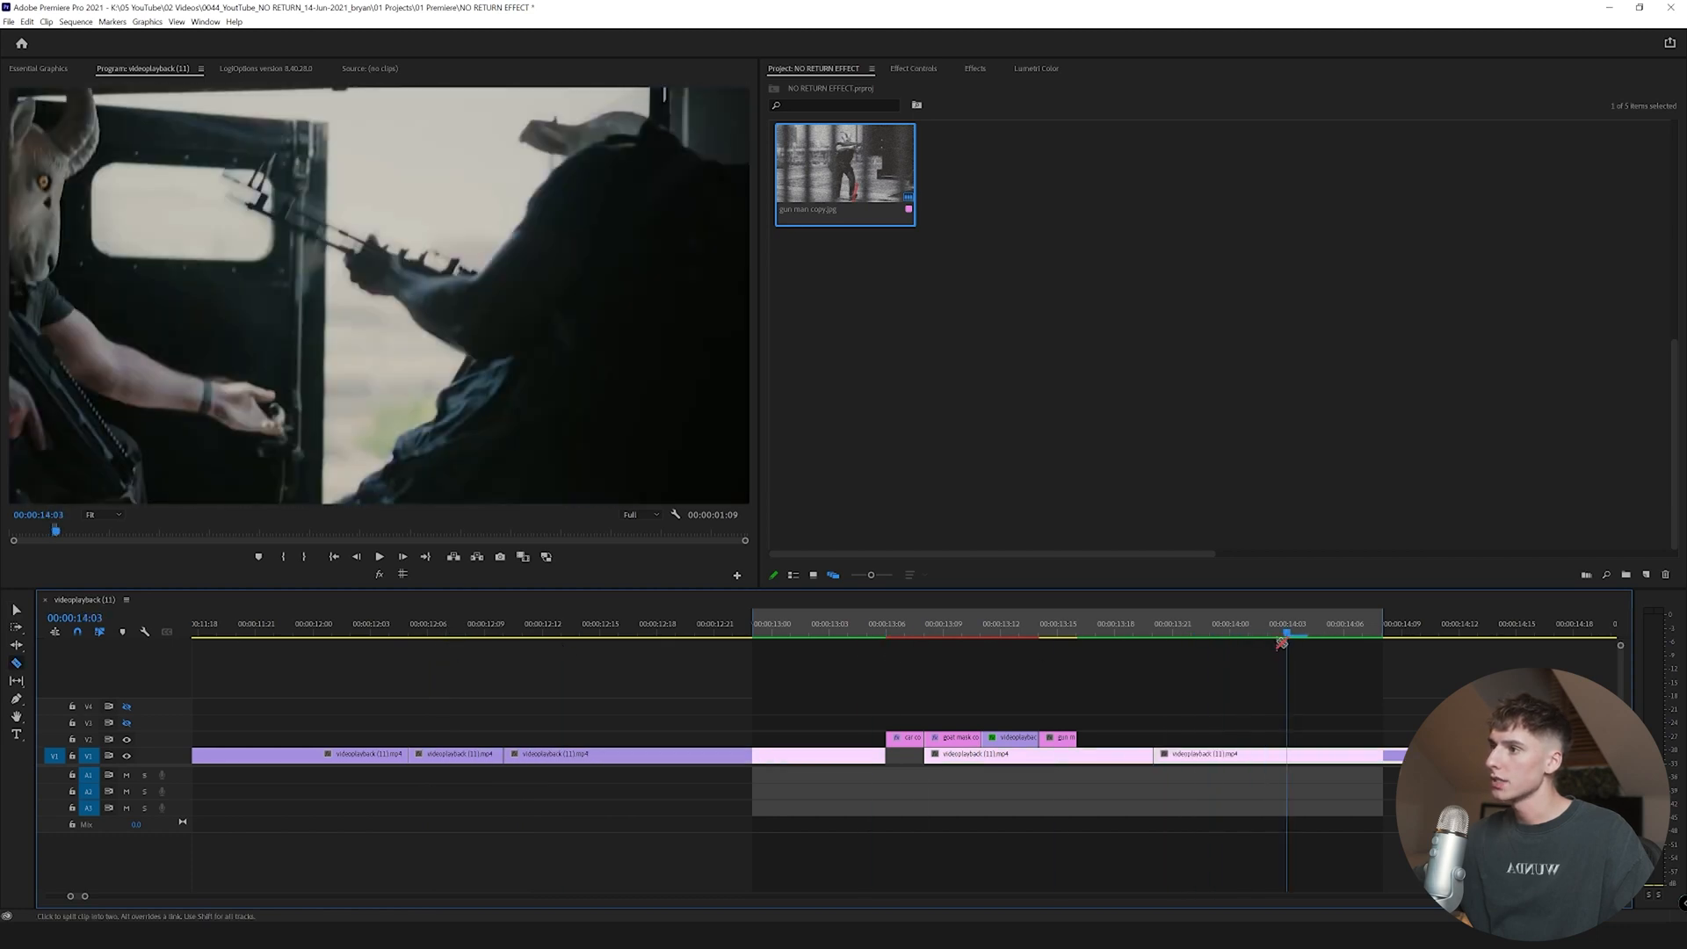
drag(1260, 766, 1251, 745)
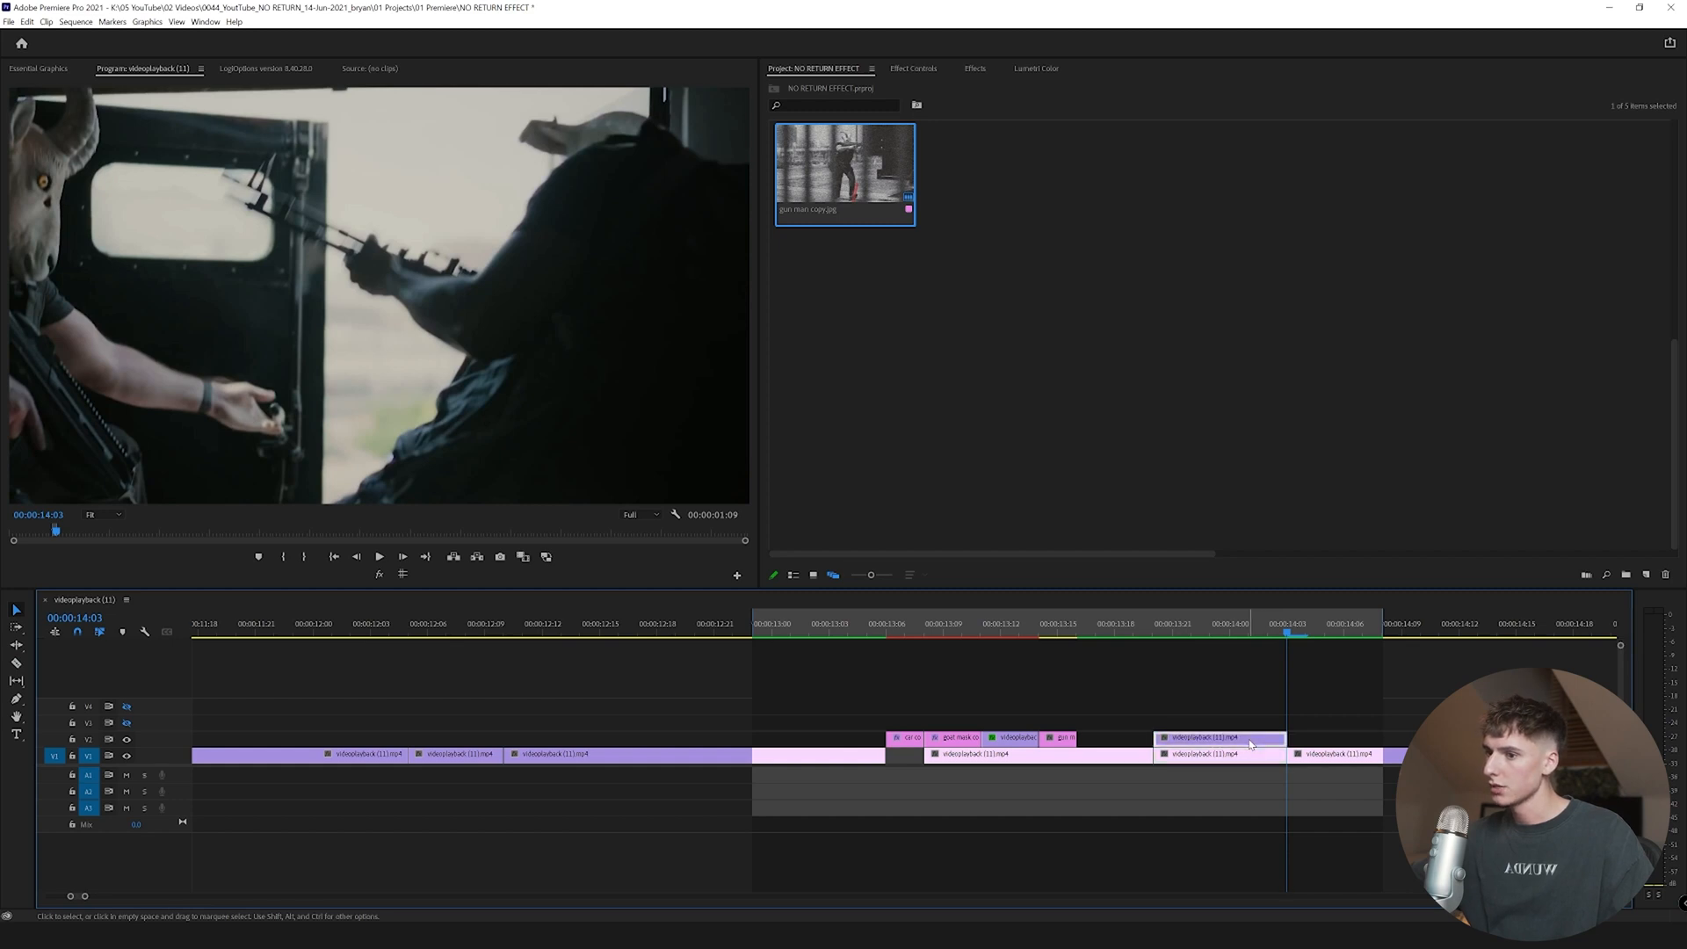
- Nest the duplicated V2 van clip into a sequence named "crt"
right_click(1185, 743)
click(1229, 448)
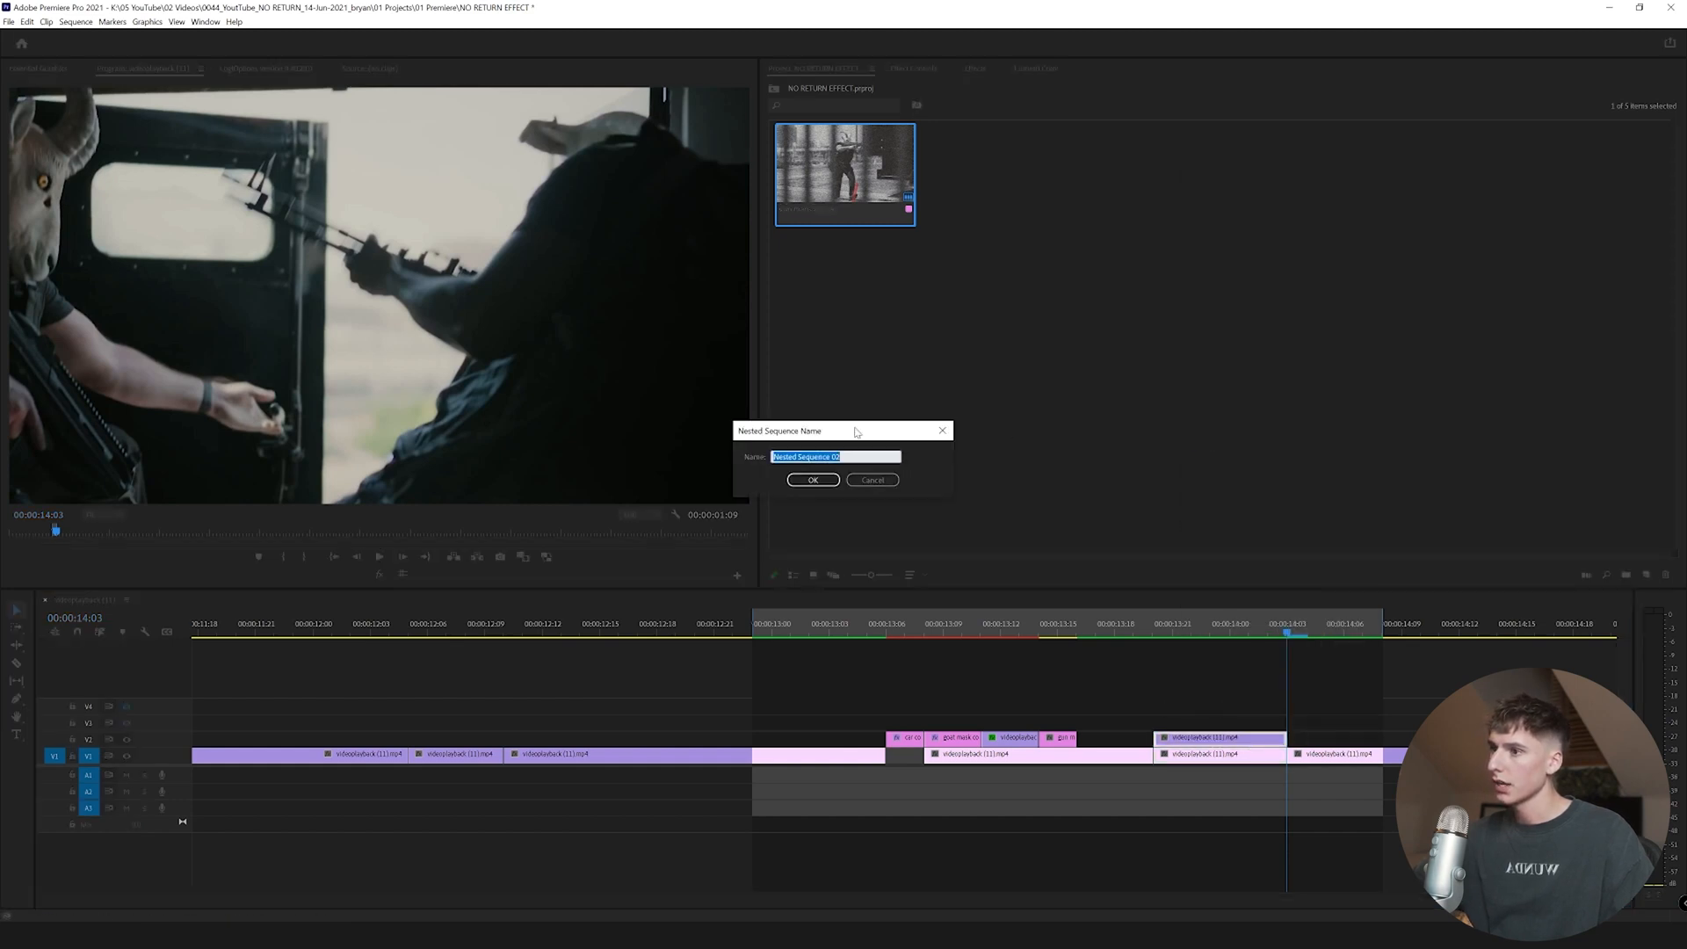
text(c)
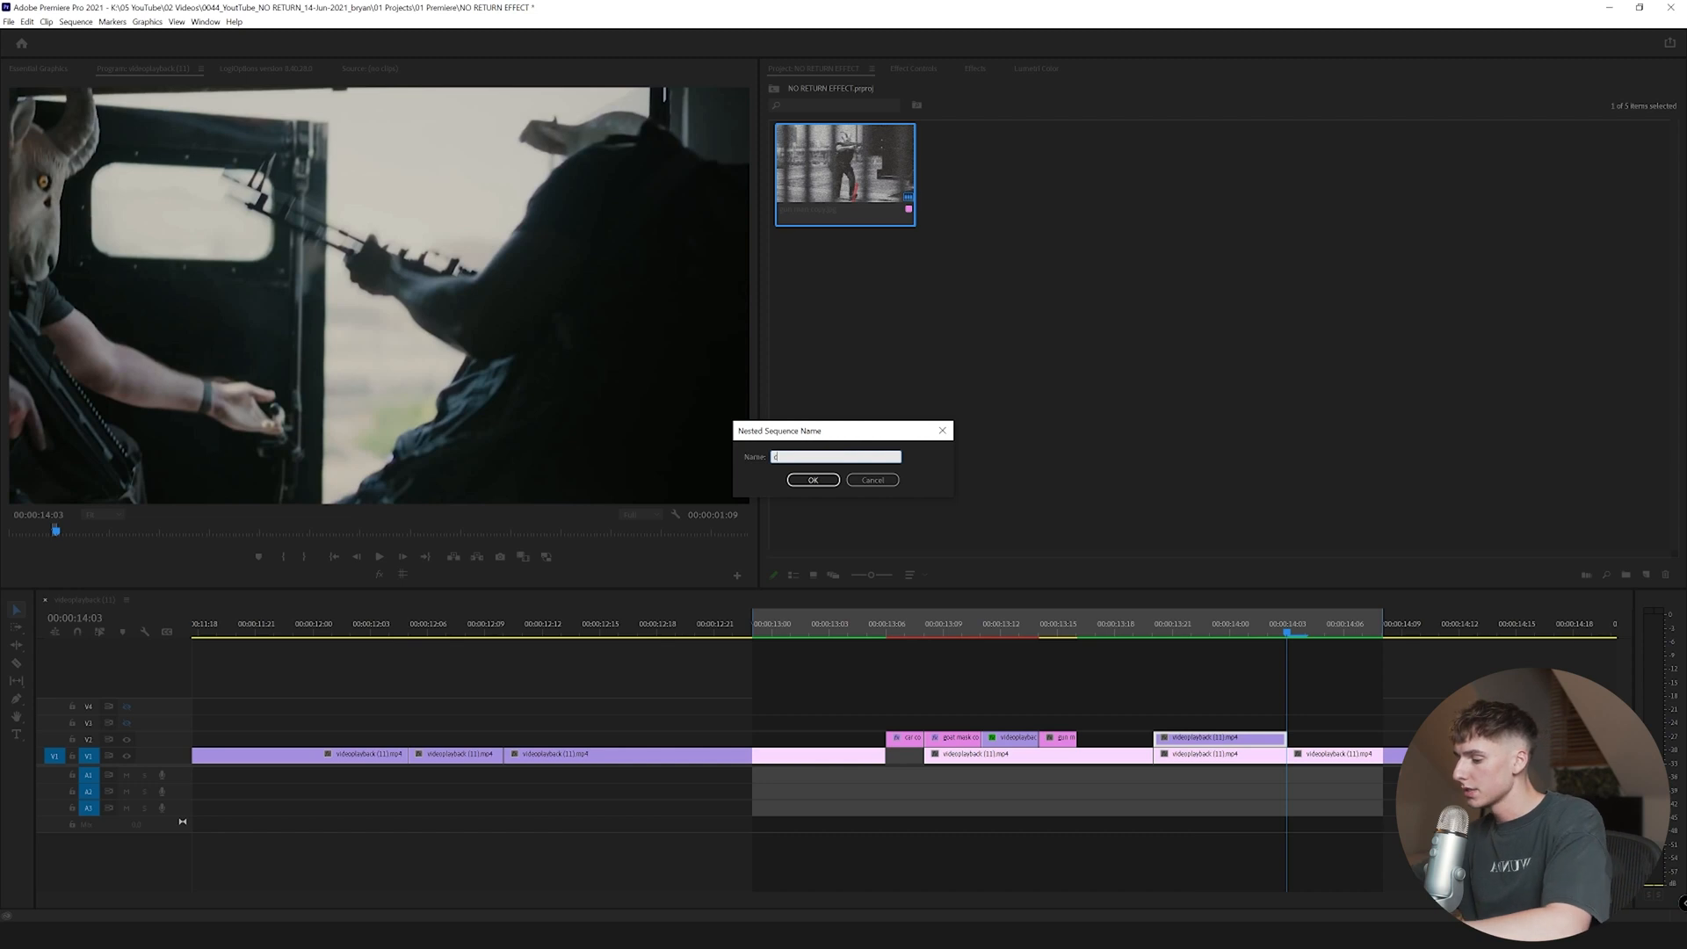
text(rt)
key(Return)
- Open the crt sequence and apply the "CRT checkered pixelated" and "Flicker" presets to its clip
double_click(1253, 741)
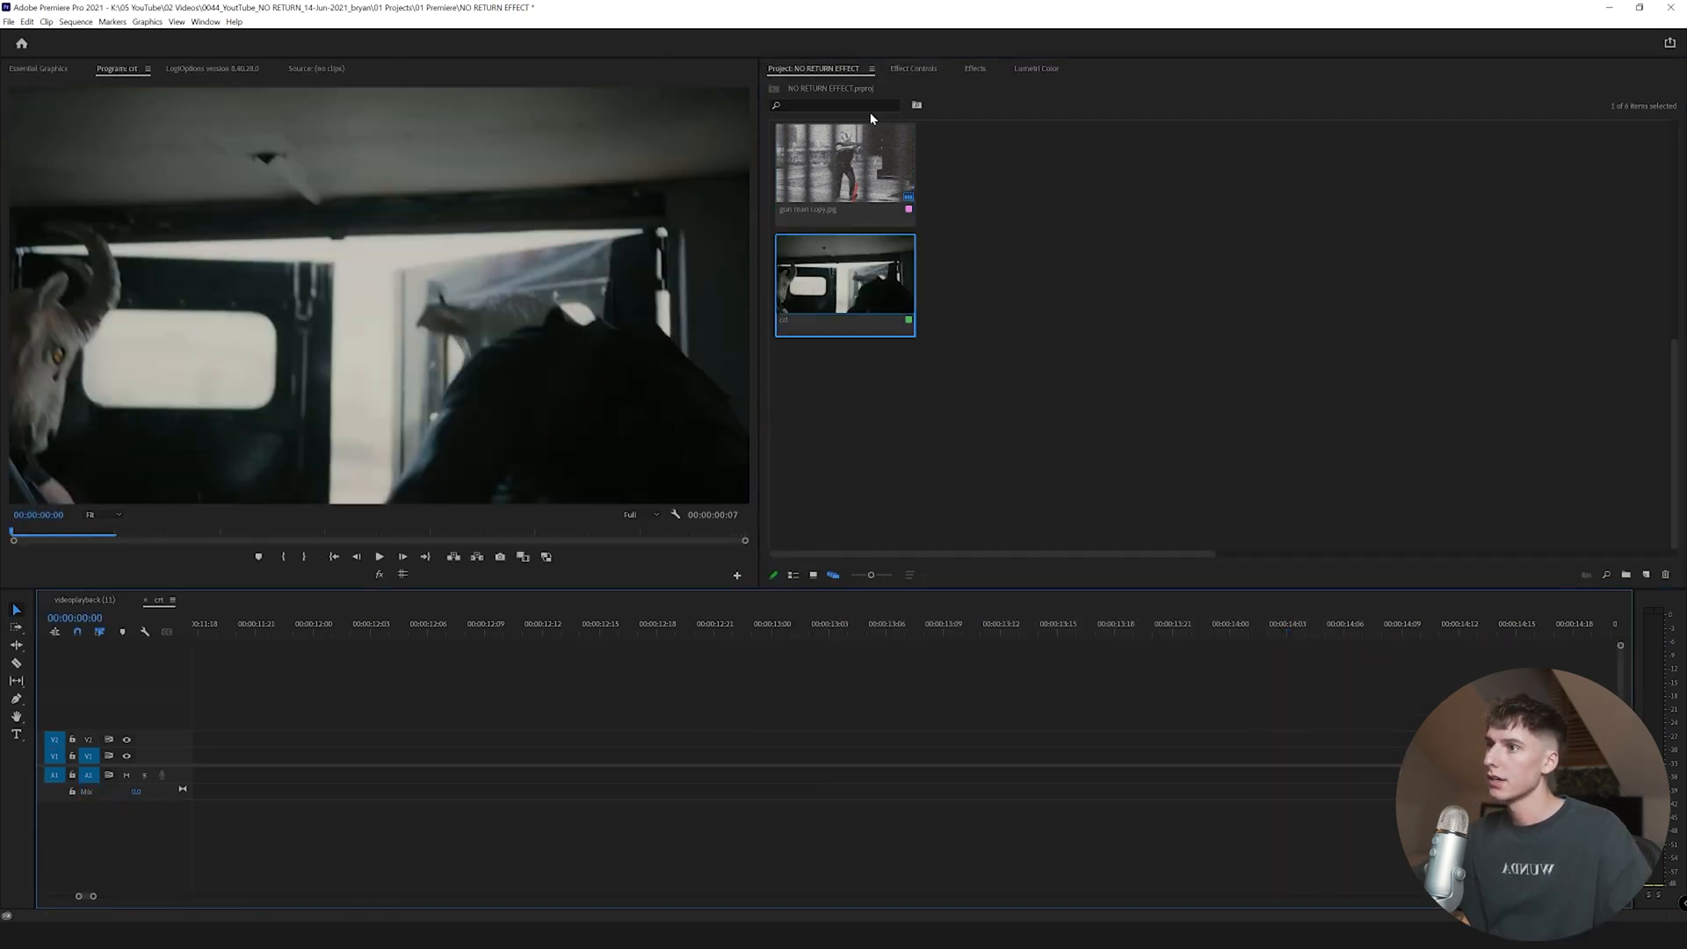
click(921, 72)
click(968, 69)
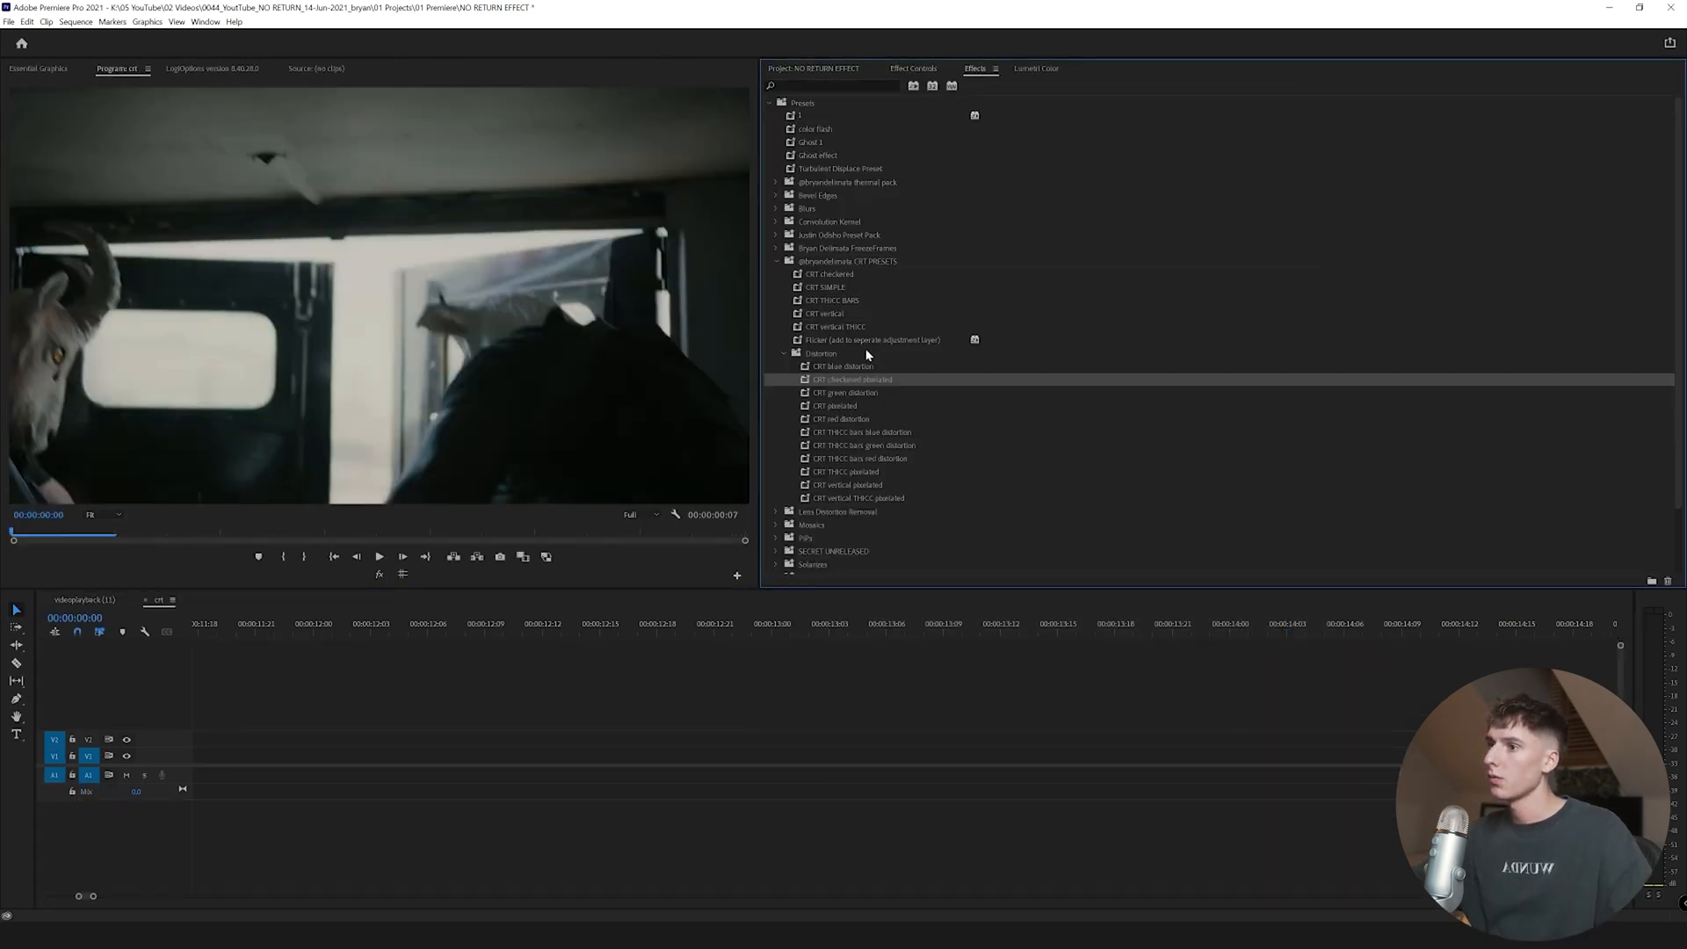
drag(80, 898, 65, 898)
drag(841, 346, 254, 740)
mouse_move(188, 637)
mouse_down()
mouse_move(290, 640)
mouse_move(166, 640)
mouse_up()
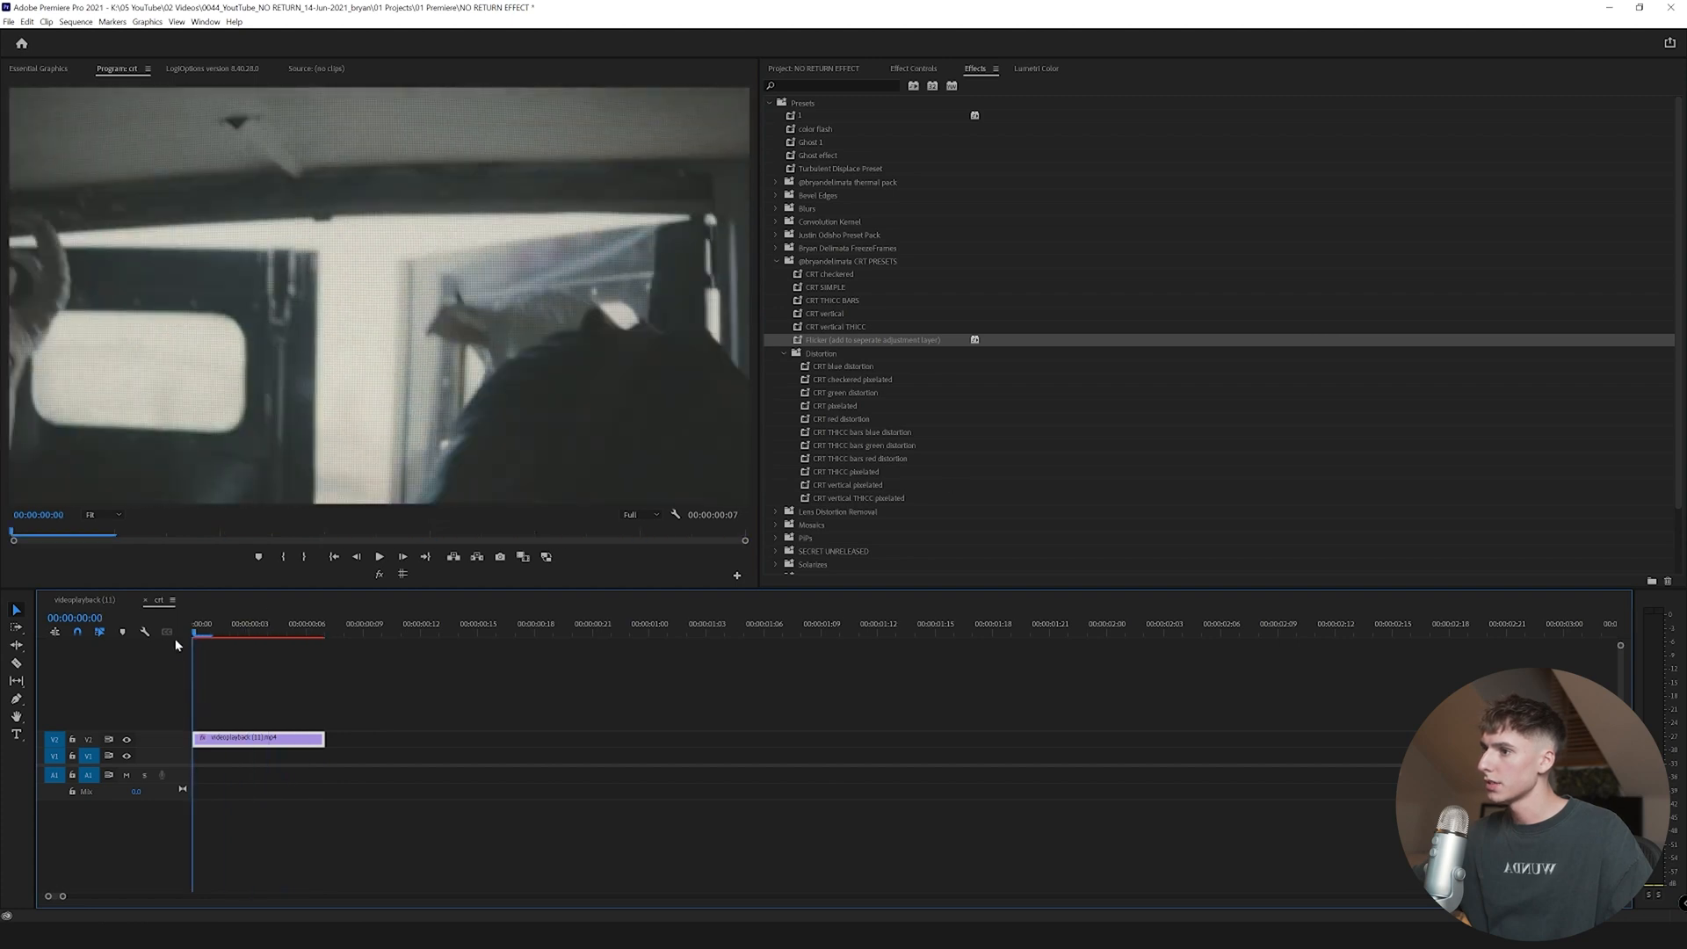
- Add the Tint effect to the clip in the crt sequence and map its white to red
click(824, 85)
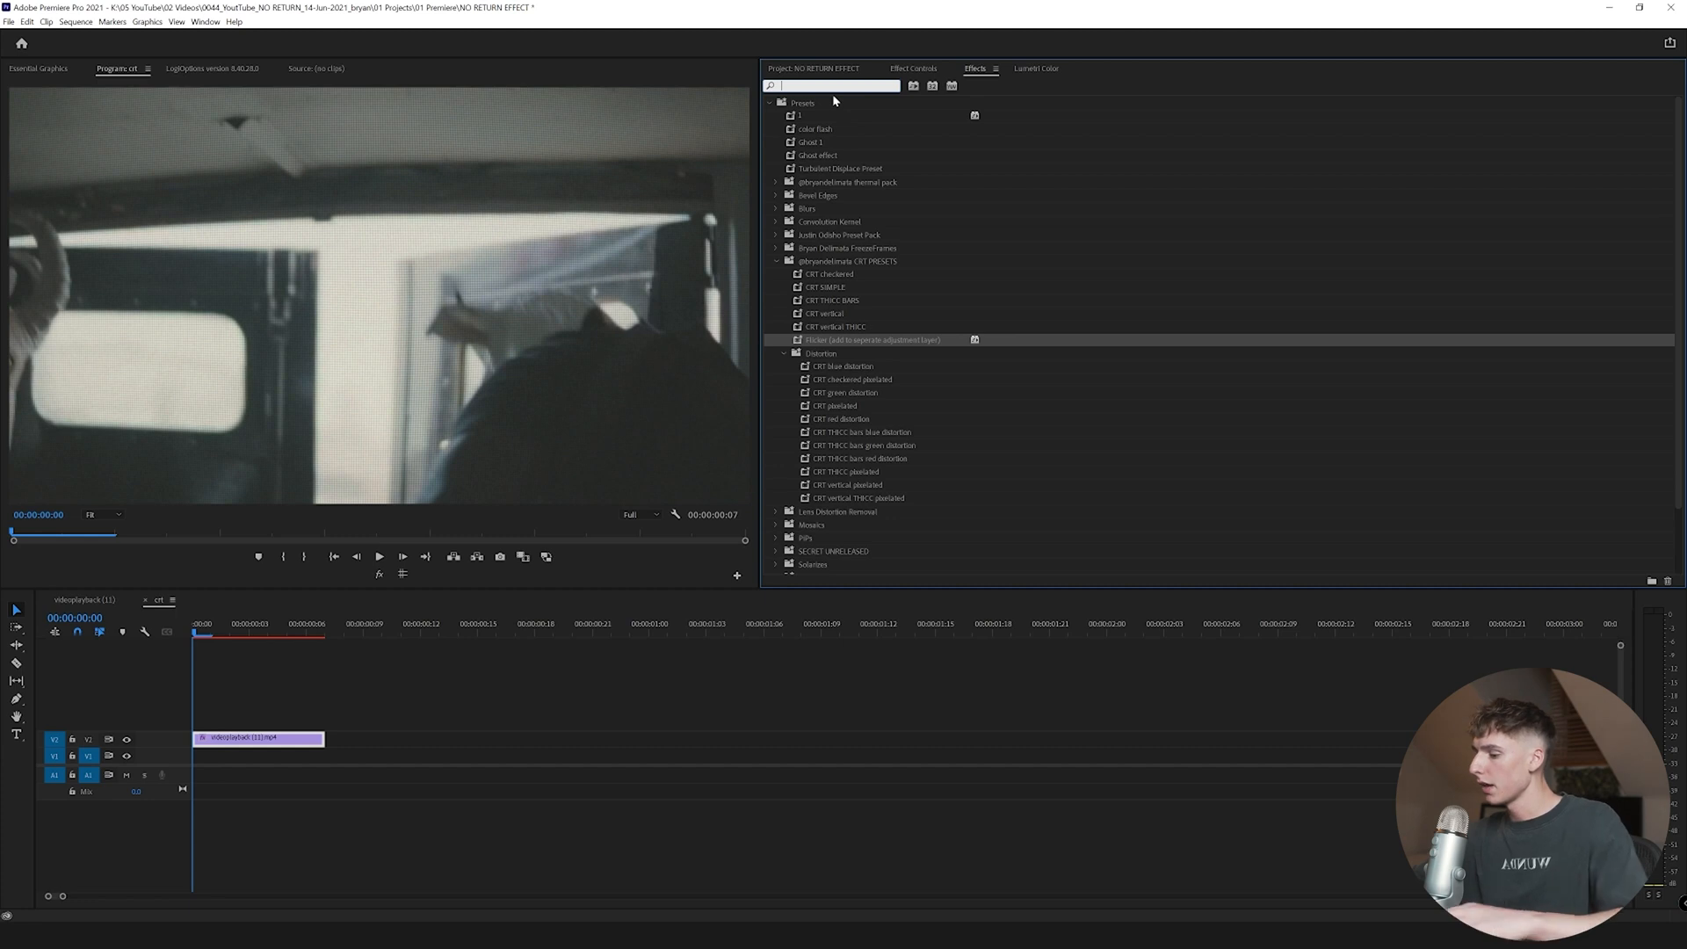
text(ti)
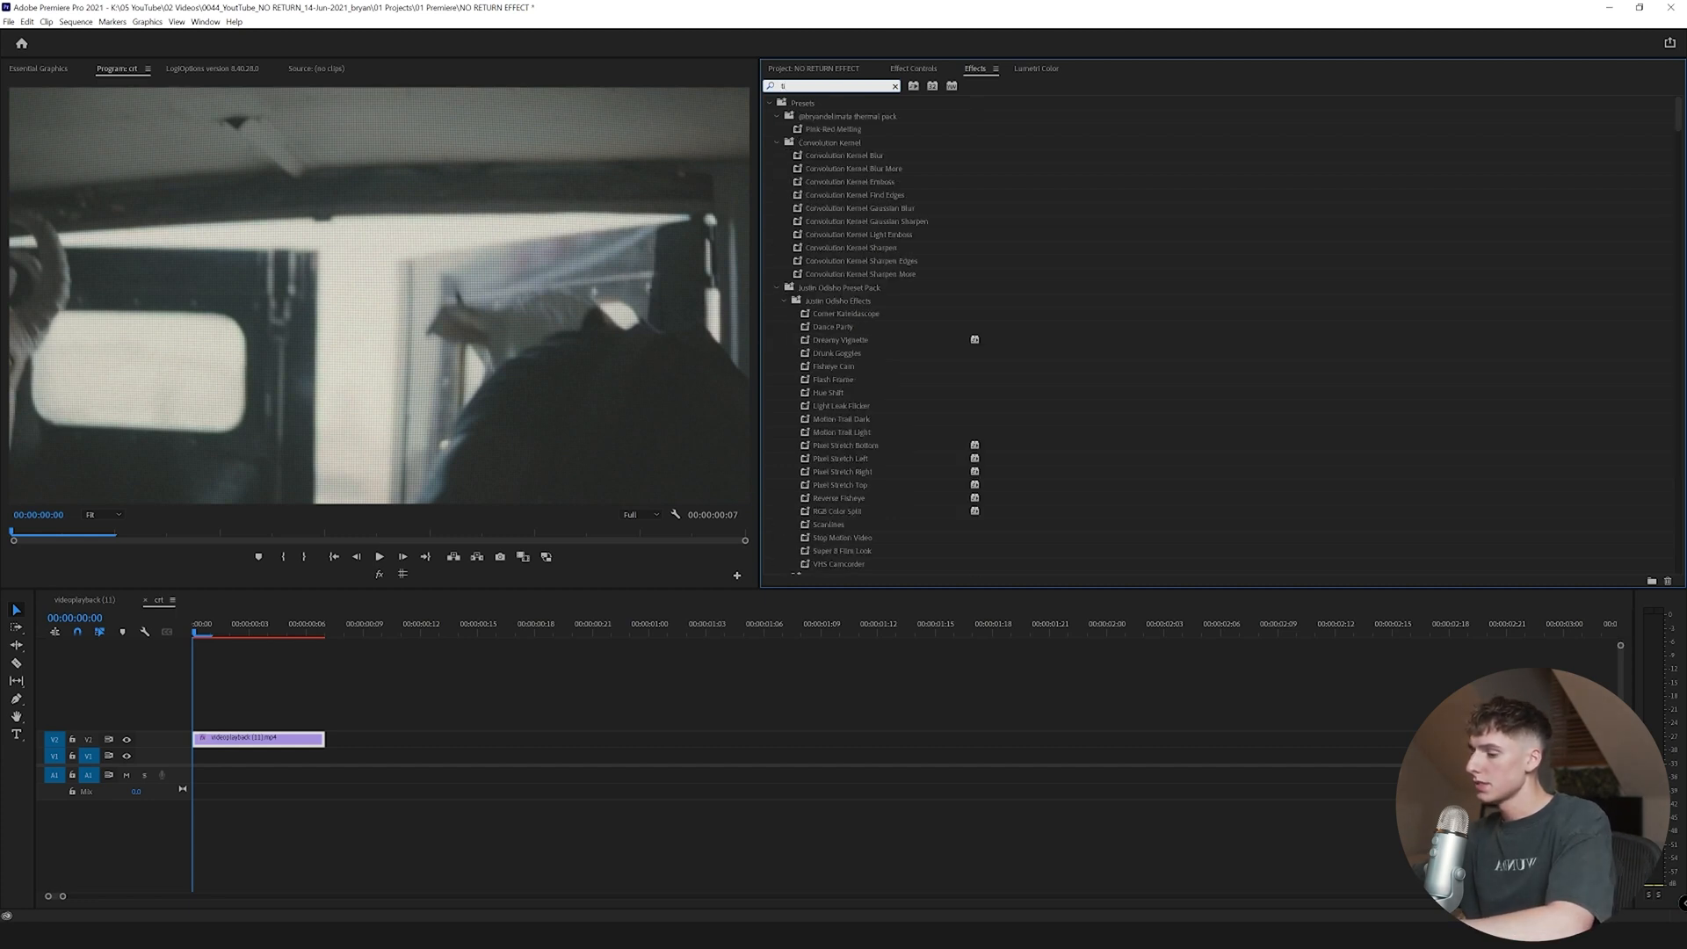
text(nt)
click(924, 71)
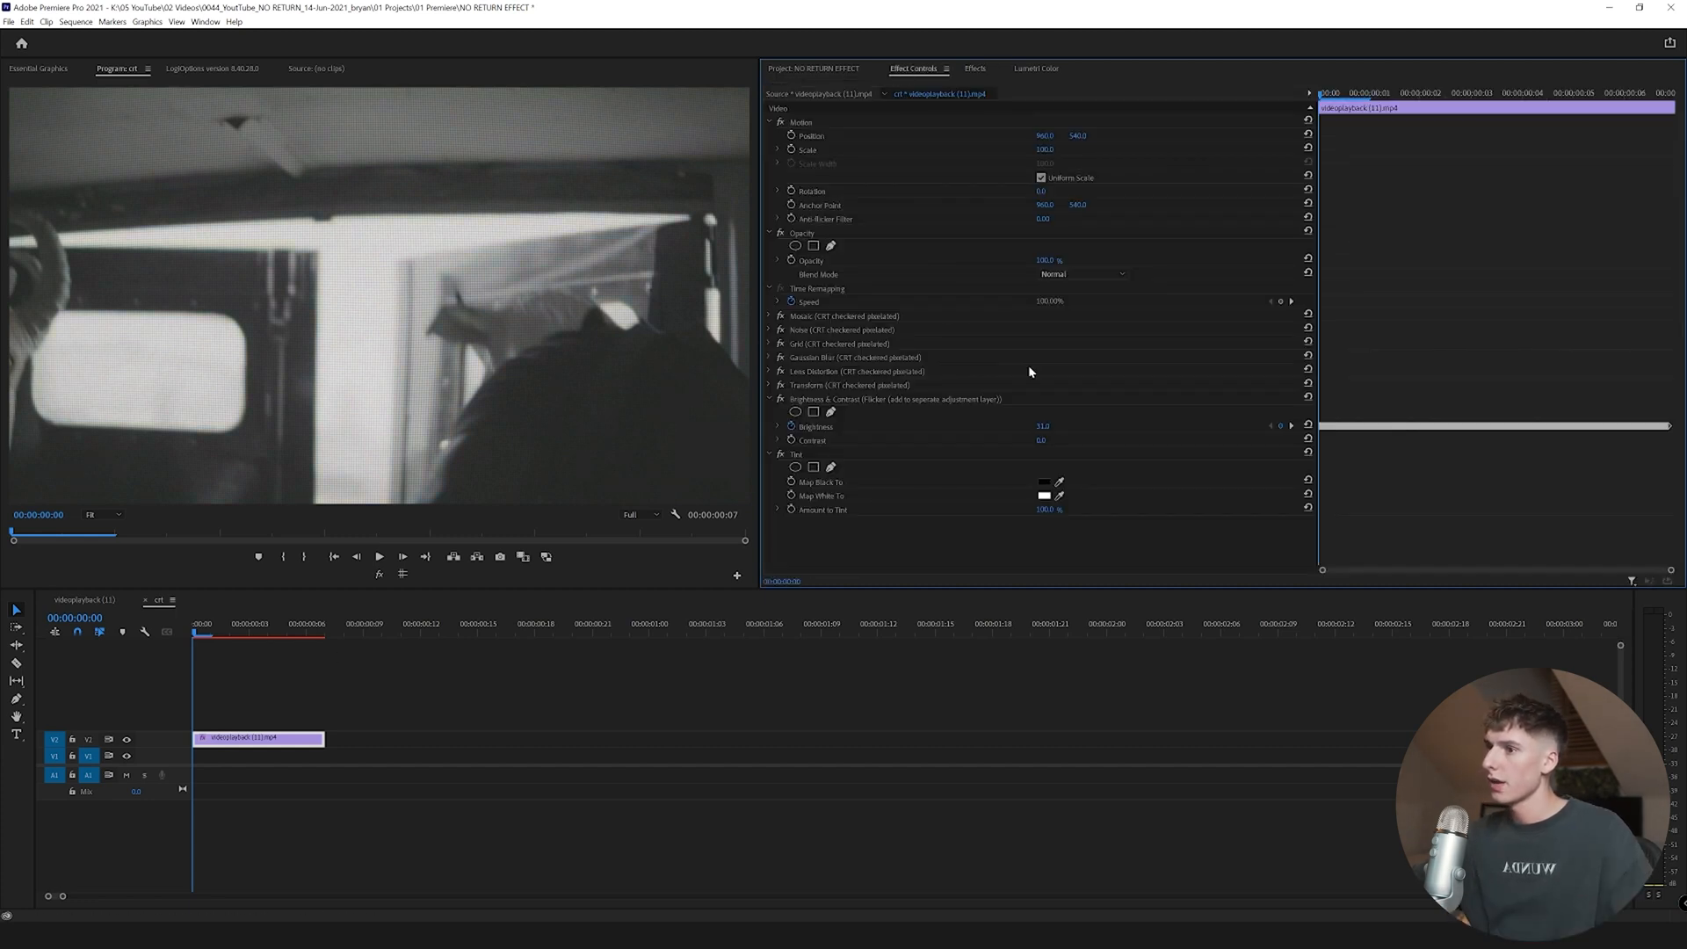
click(1044, 498)
click(449, 499)
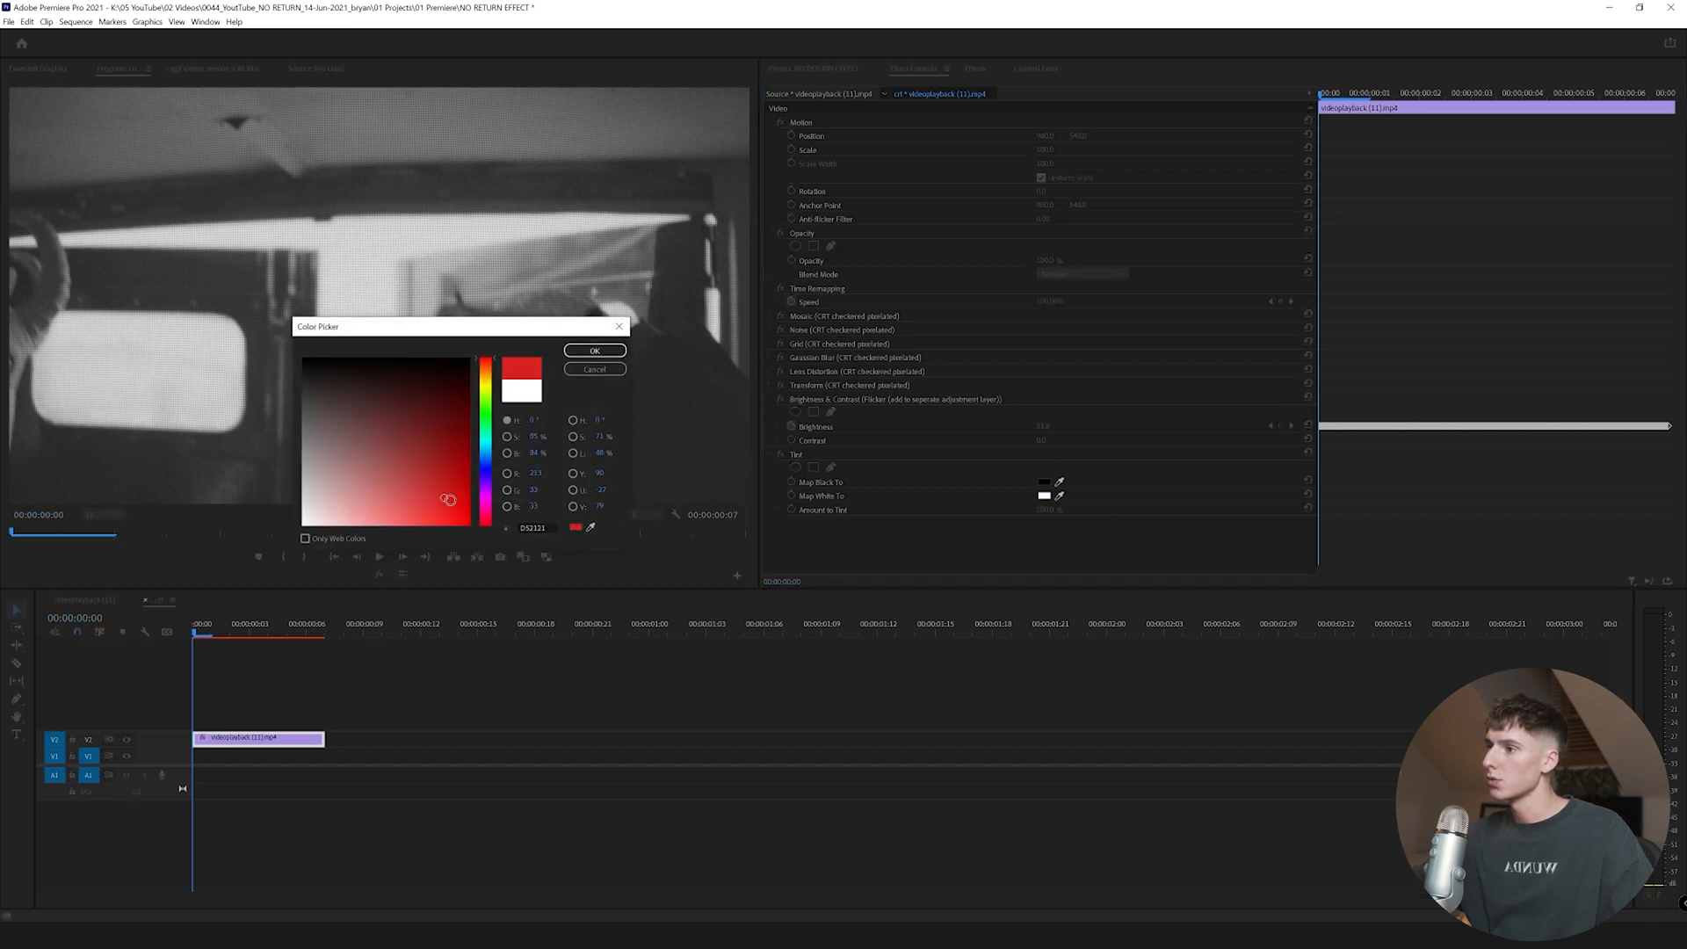
click(595, 353)
- Raise the red clip's Lumetri exposure and contrast, lower its blacks, and shape its RGB curve into a slight S-curve
click(1036, 71)
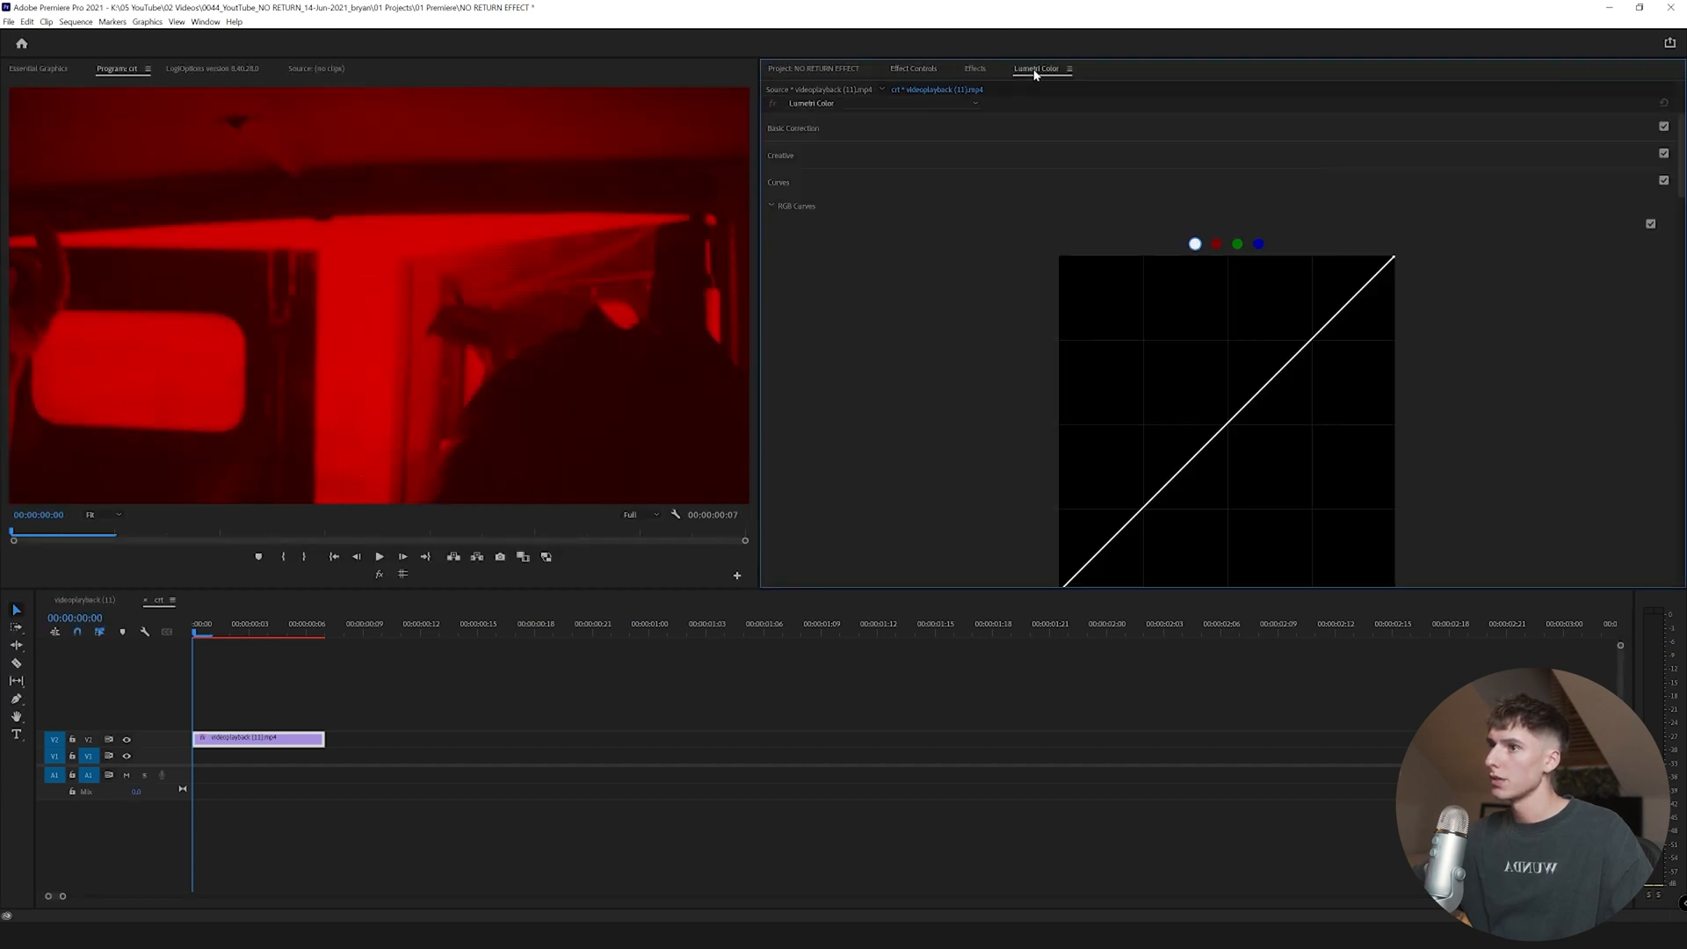
click(876, 130)
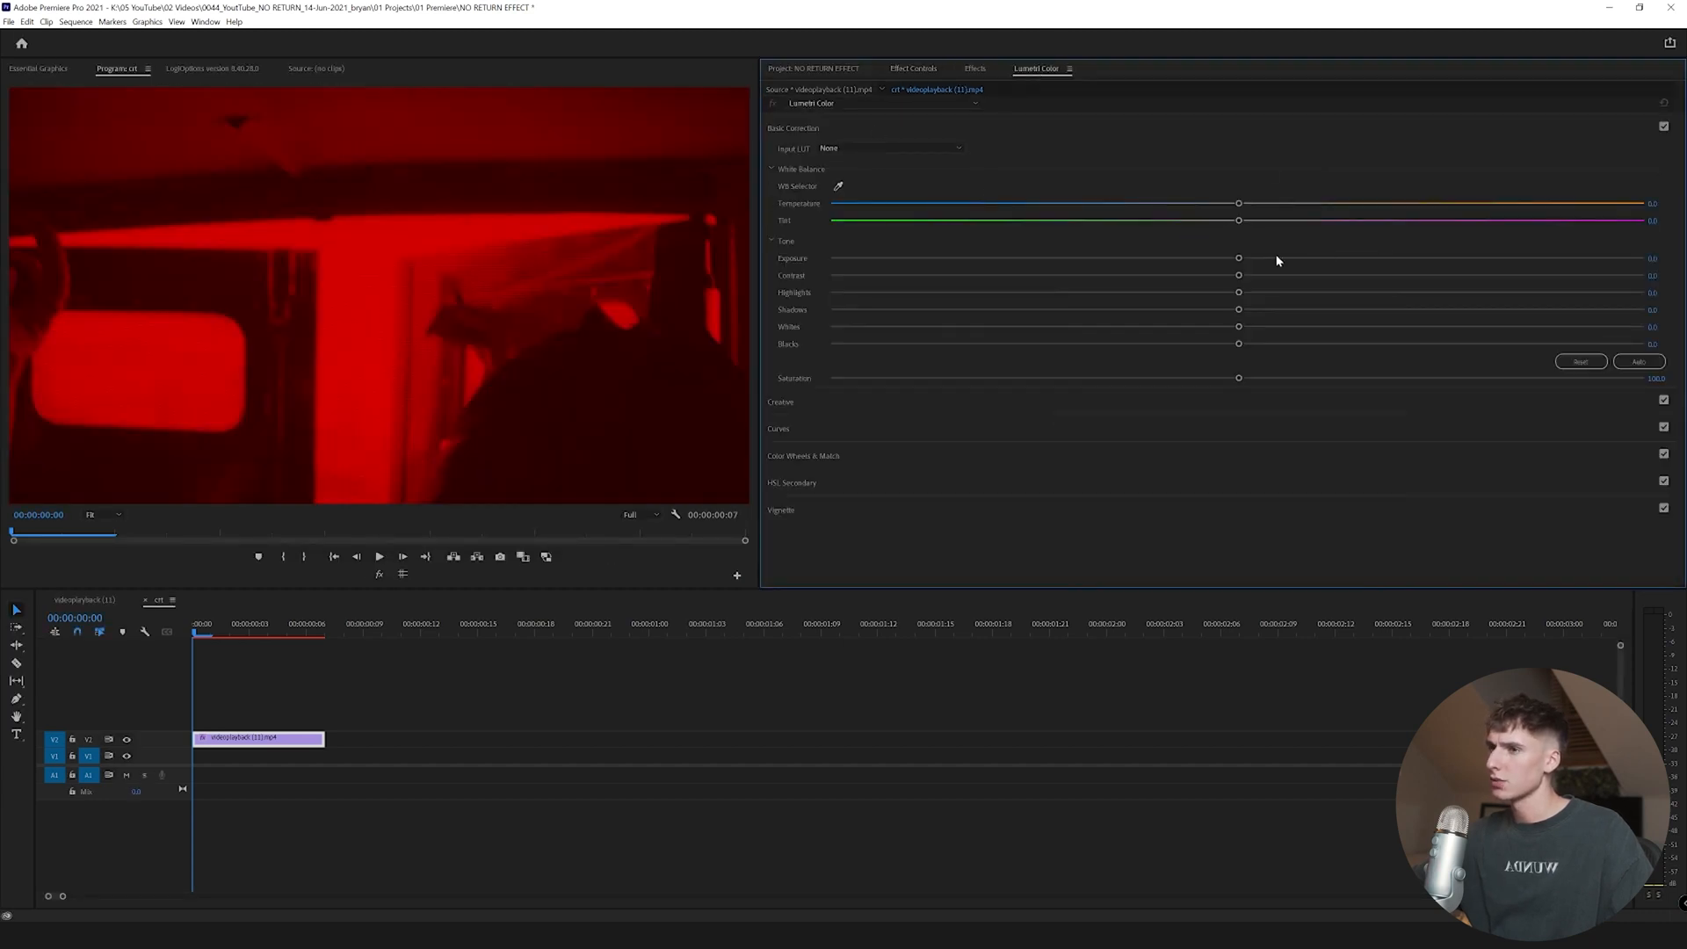
drag(1247, 262, 1299, 272)
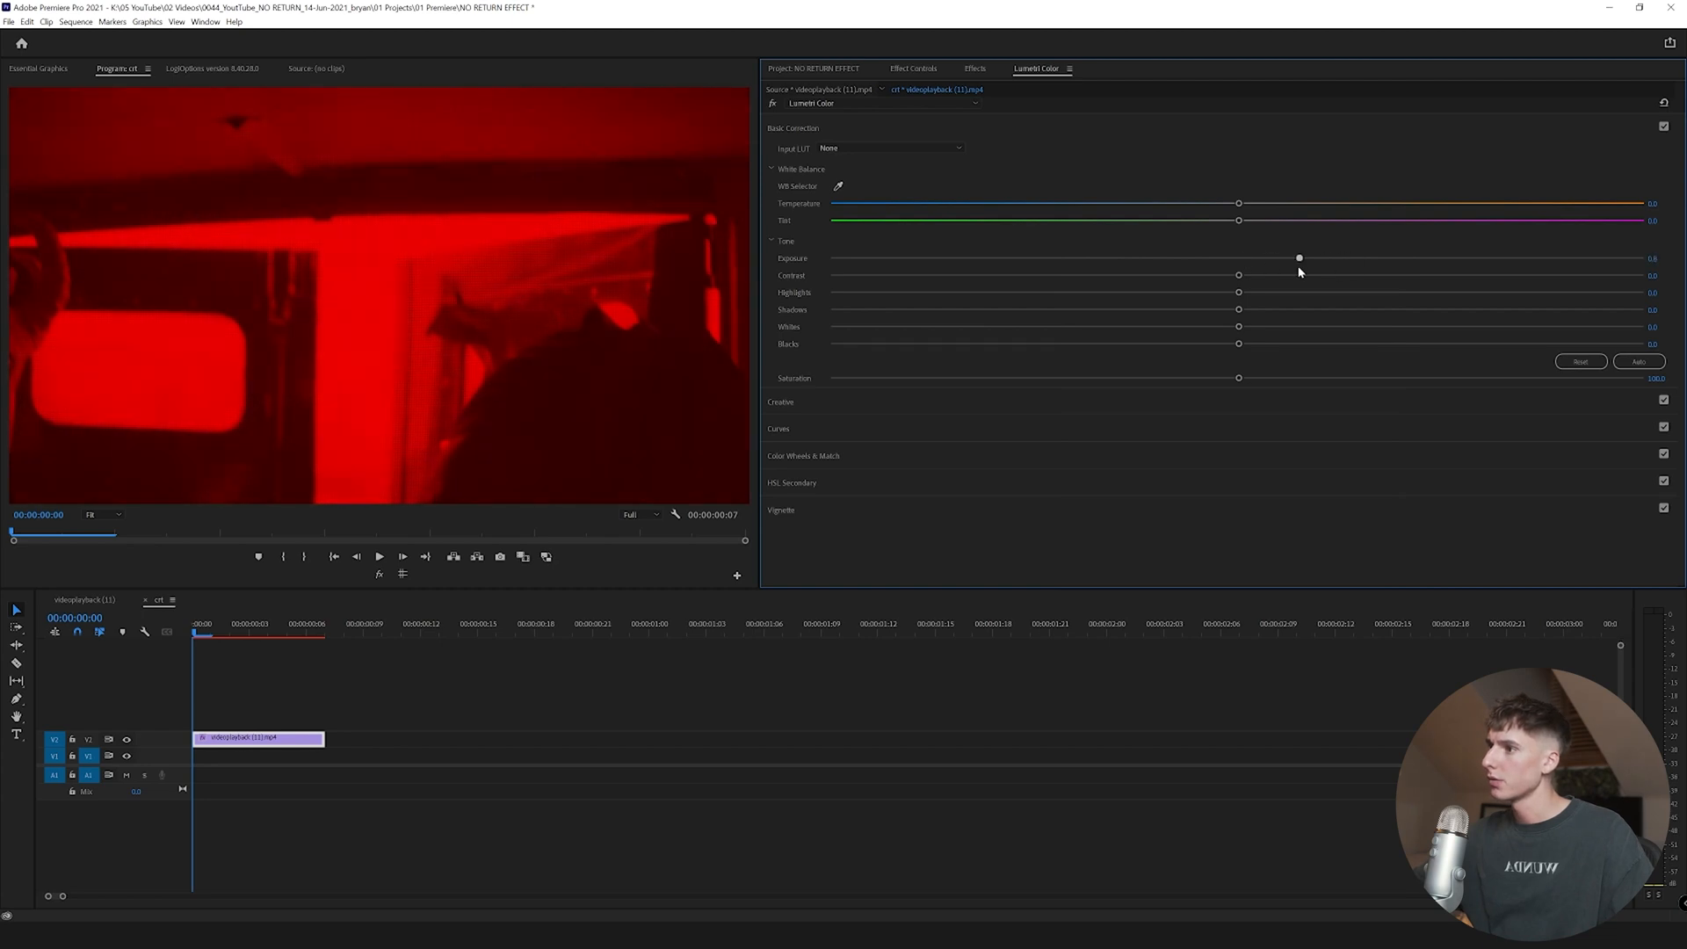
drag(1237, 348, 1050, 349)
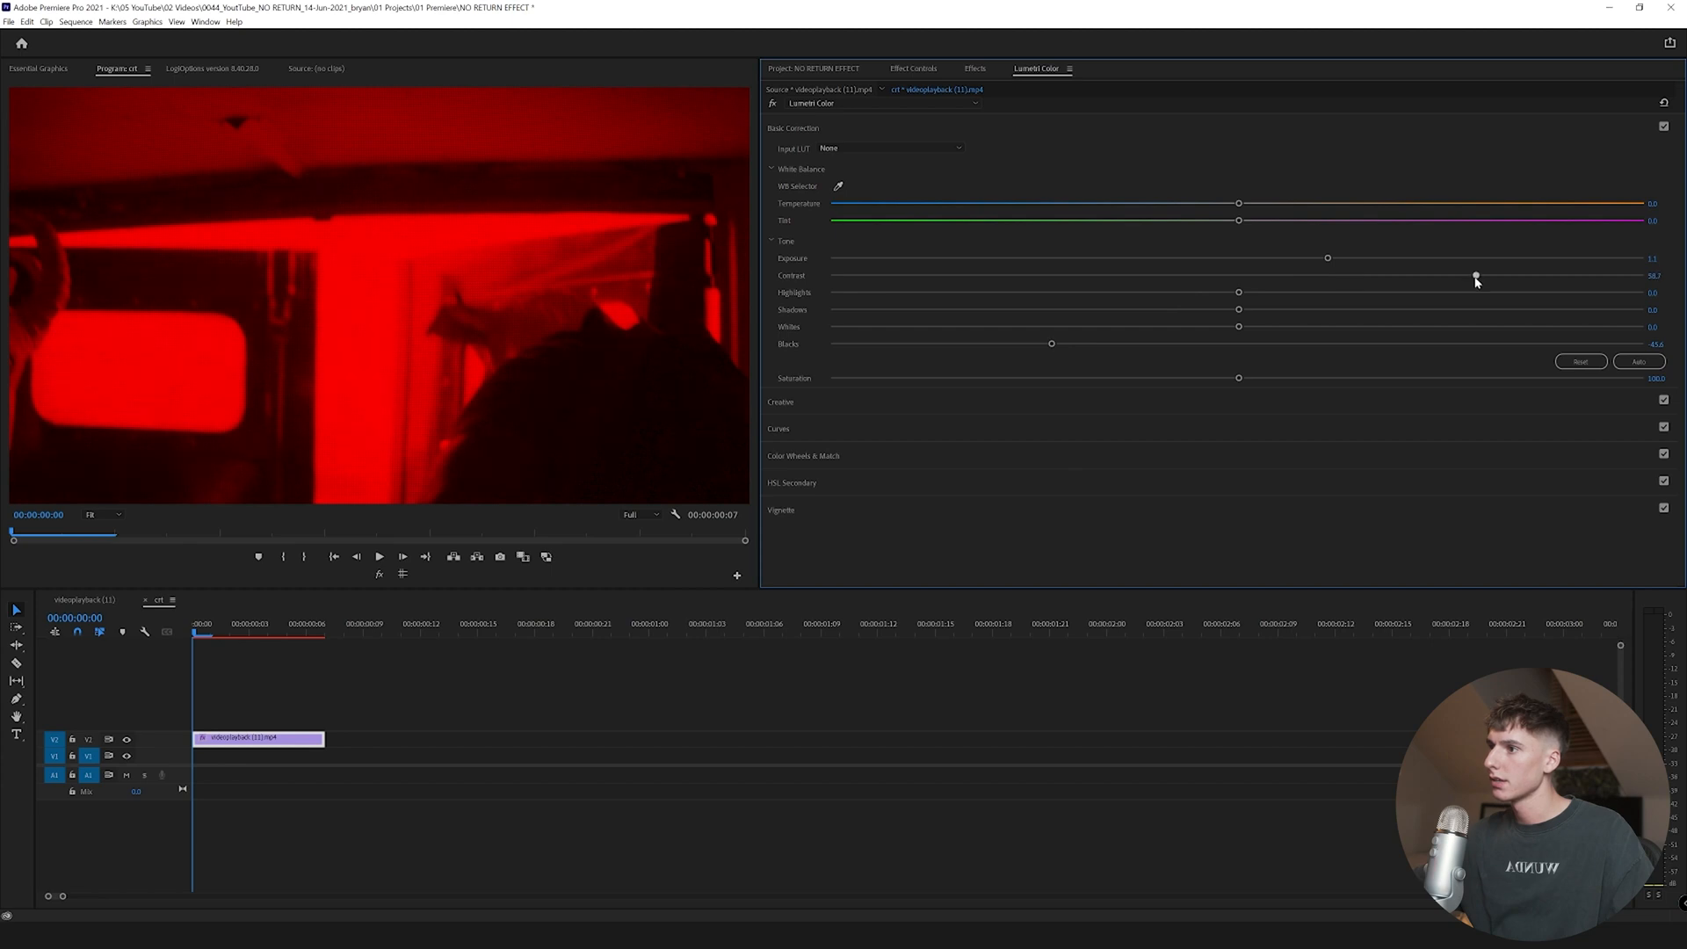
drag(1336, 261, 1409, 259)
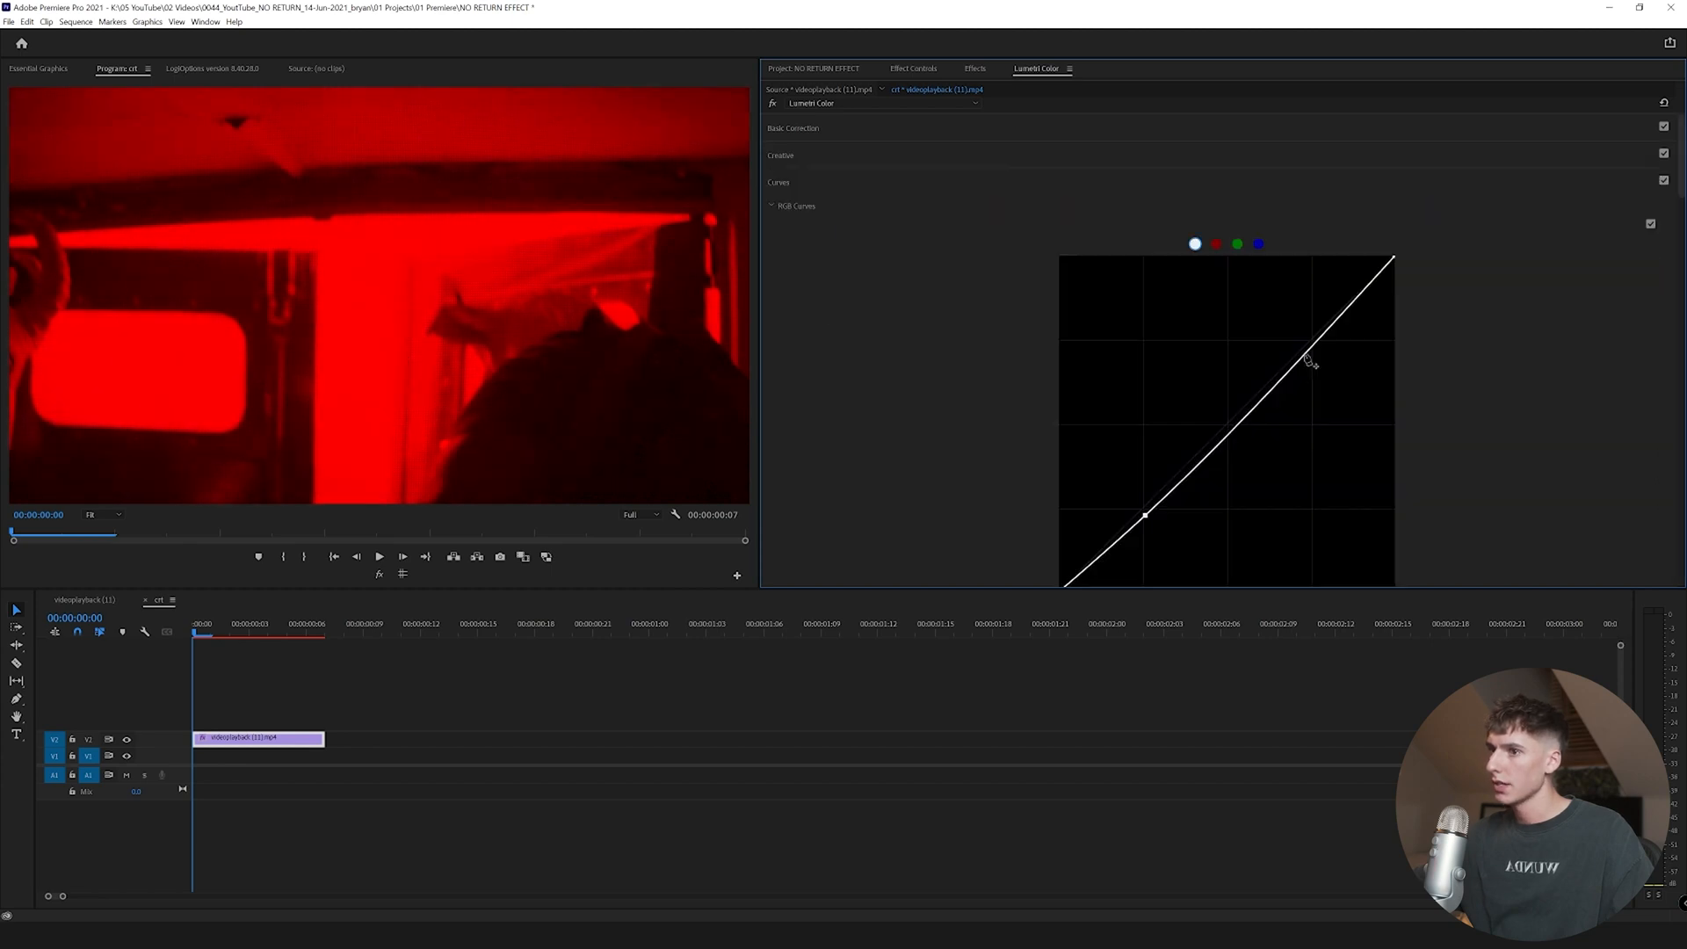
drag(1308, 355, 1309, 339)
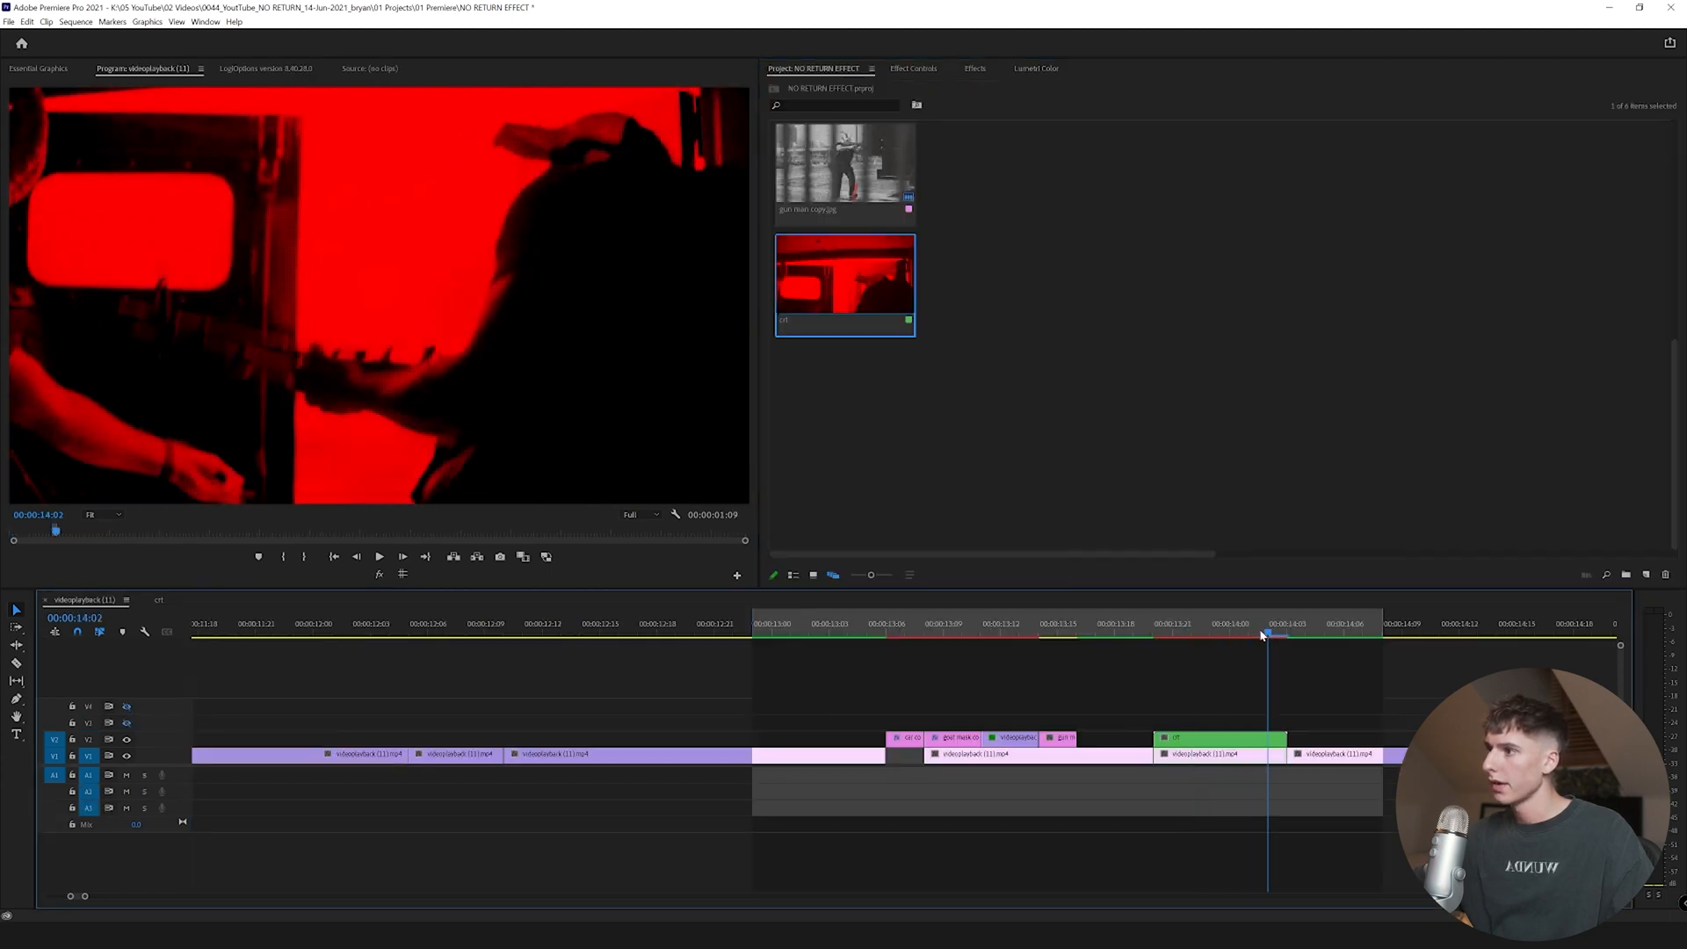
- Back in the main sequence, scale the crt nest to 37 and fit it on V3 directly above the gun man still
click(1213, 626)
click(1220, 738)
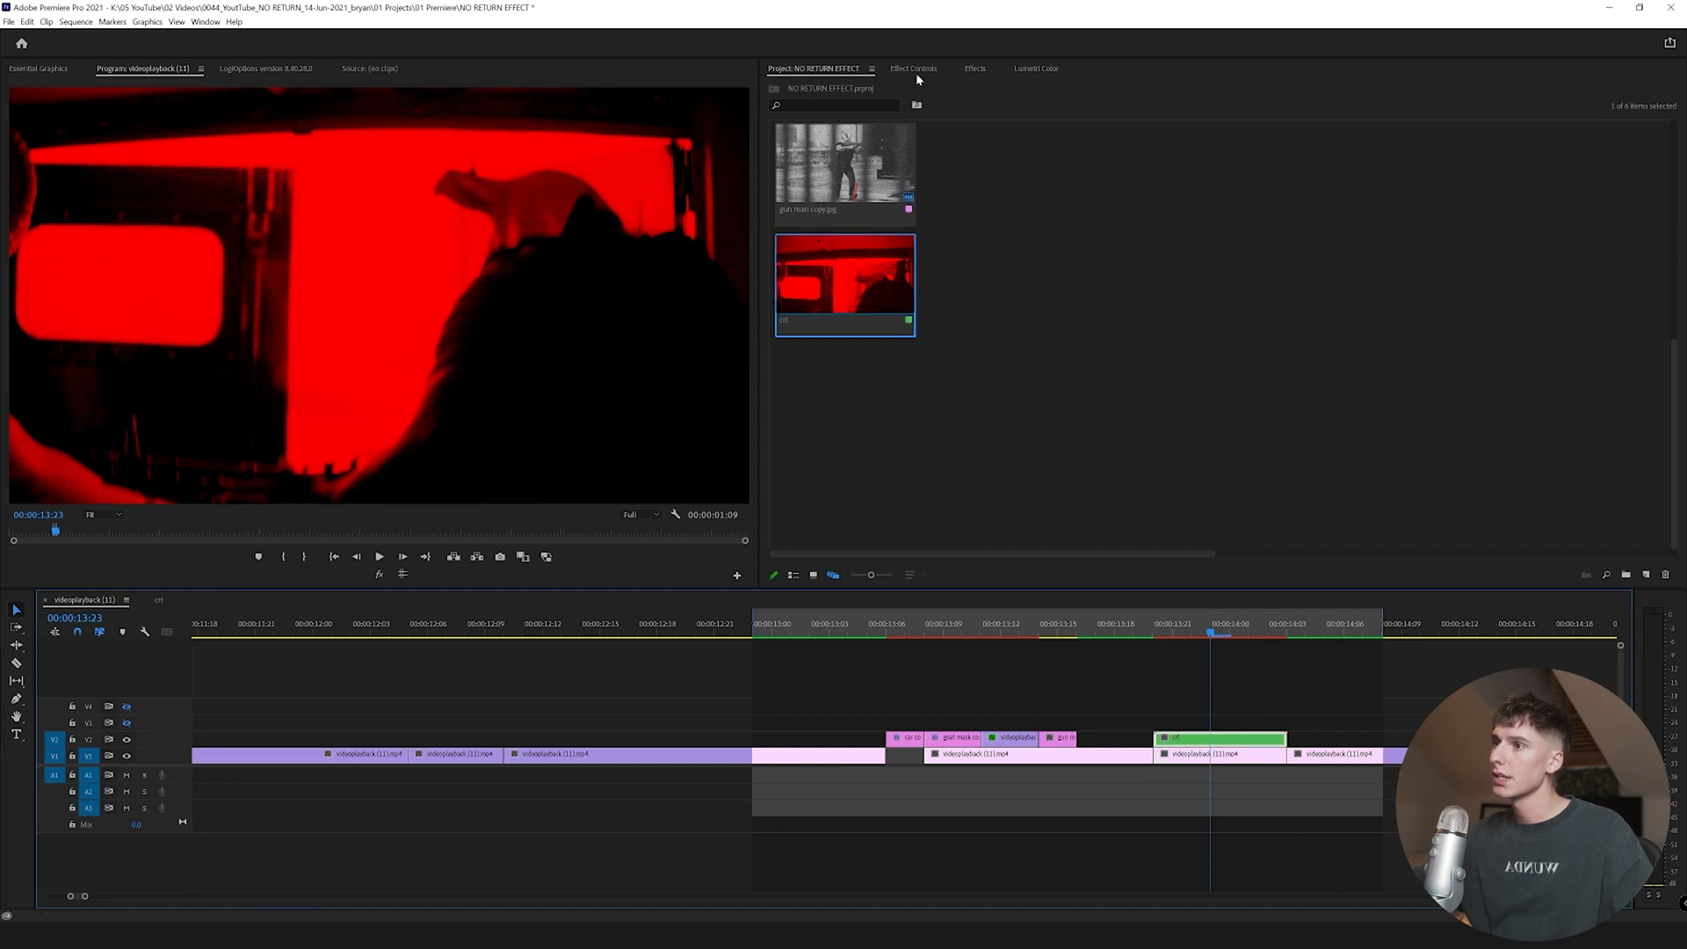
click(914, 70)
drag(1044, 150, 989, 150)
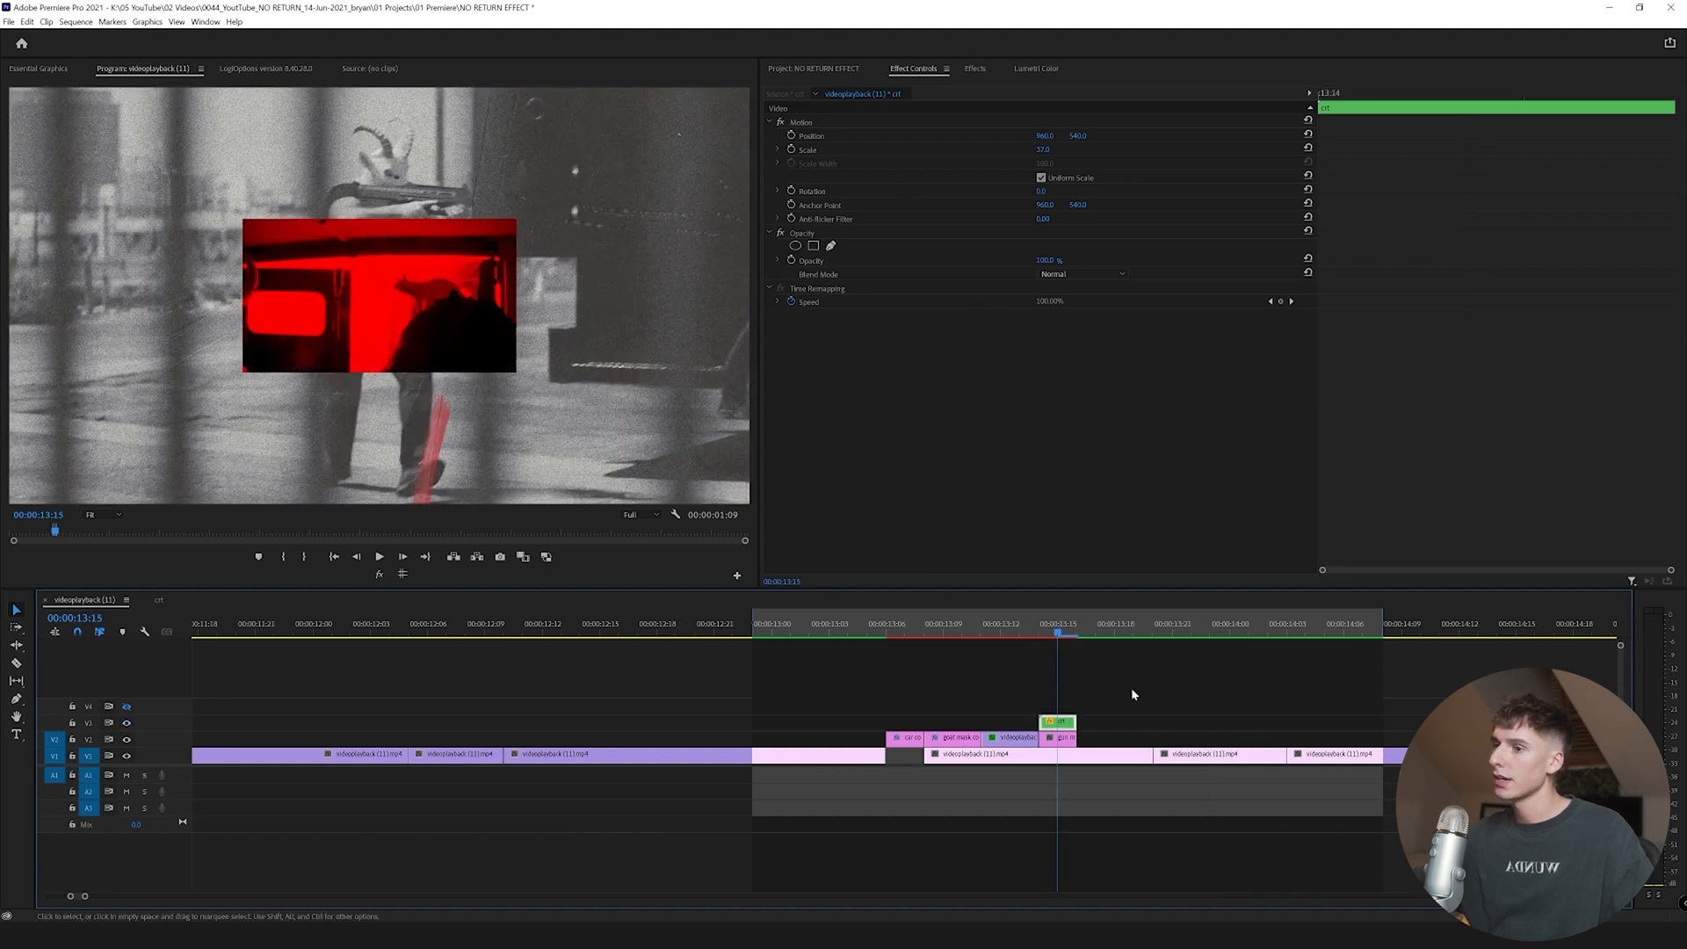
click(1062, 741)
click(802, 123)
drag(395, 287, 423, 235)
key(ctrl+z)
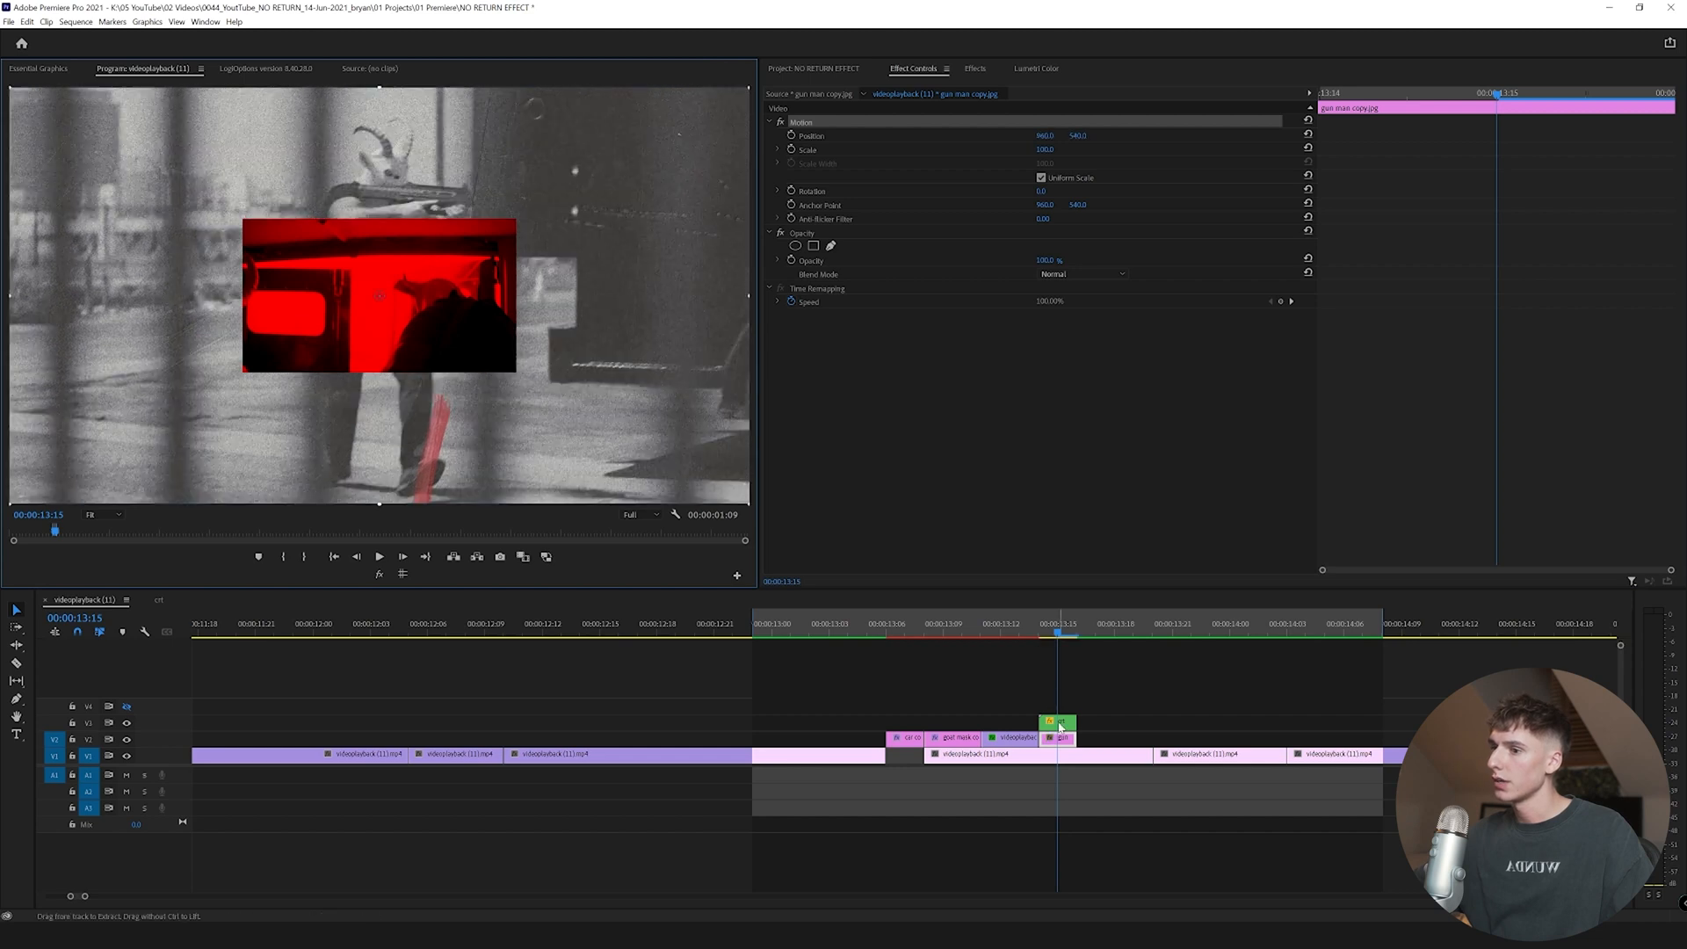
- Move the crt nest to the frame's upper-left corner, duplicate it onto V4, and place the copy directly beneath the original in the frame
click(1061, 727)
click(836, 126)
drag(440, 332, 216, 192)
click(1063, 727)
drag(1063, 728, 1066, 717)
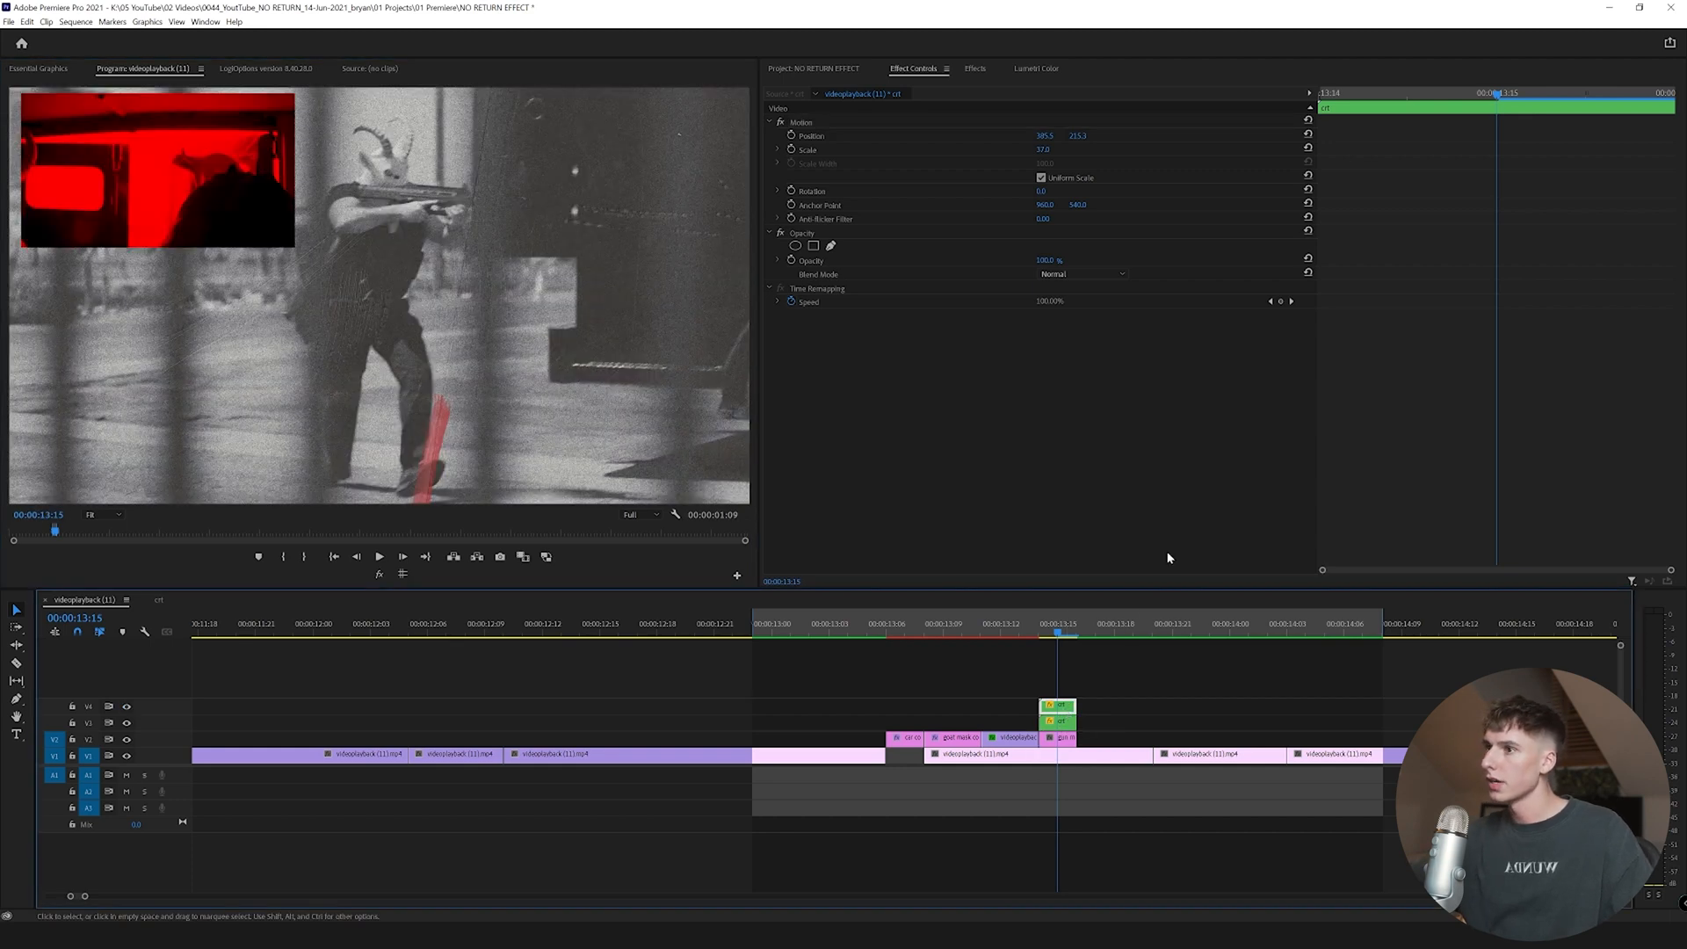
drag(1078, 136, 1479, 135)
- Split the V4 crt copy midway and shift its second half down to the frame's lower edge
click(1064, 705)
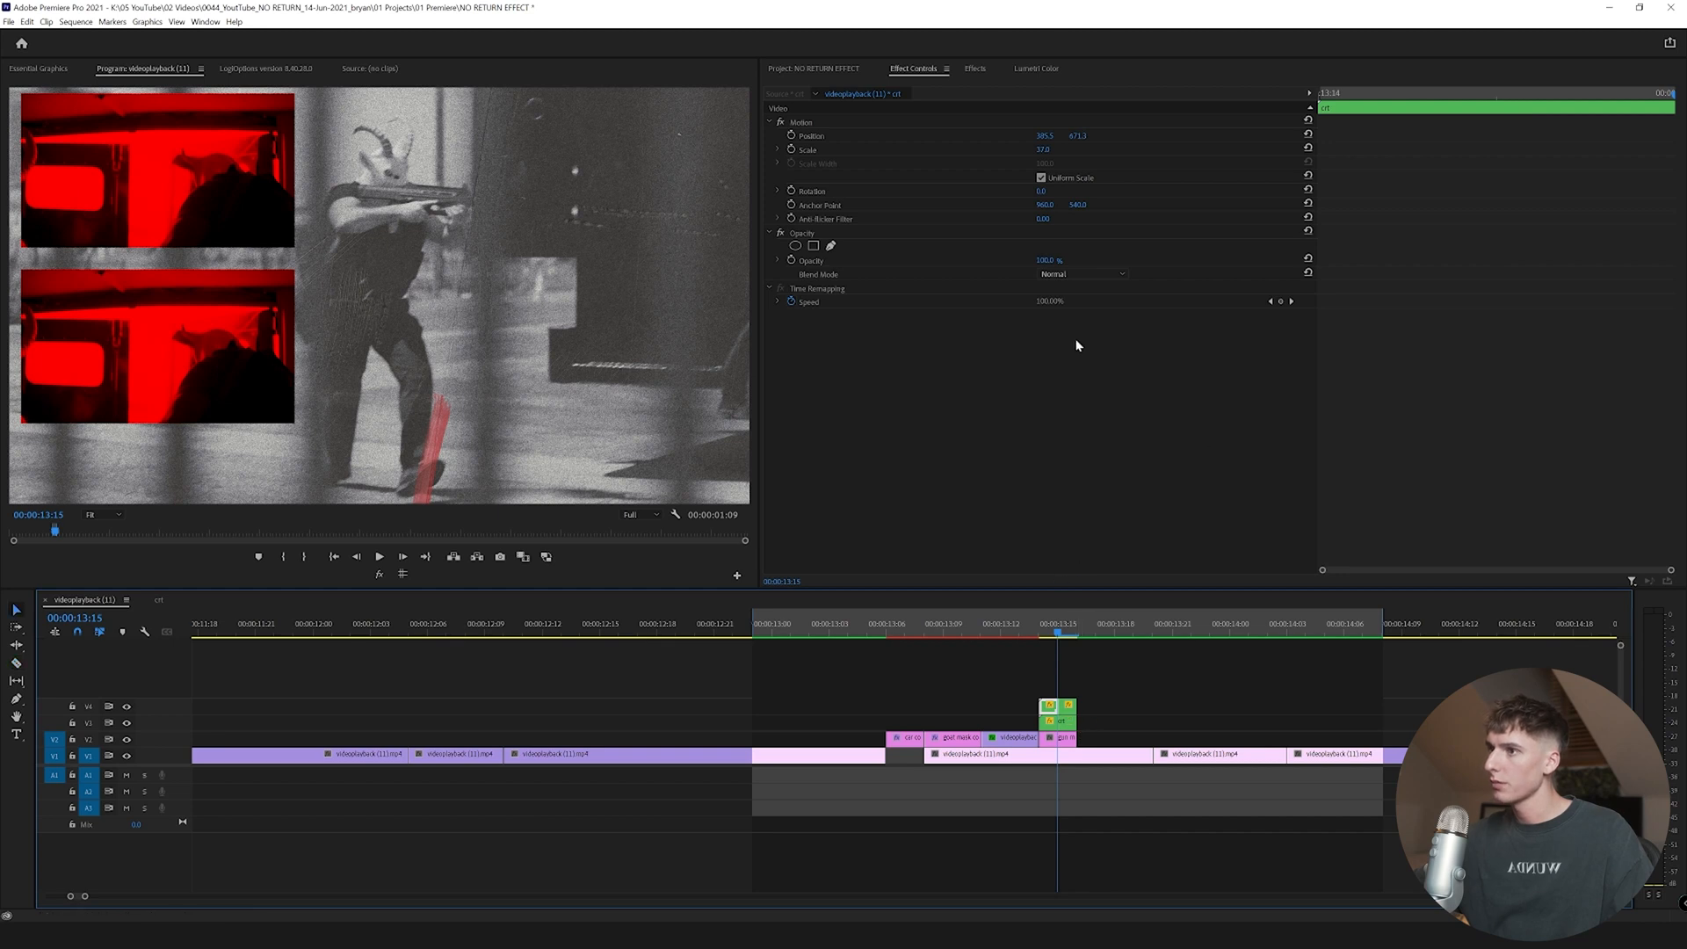
mouse_move(1066, 636)
mouse_down()
mouse_move(1051, 636)
mouse_move(1073, 638)
mouse_up()
drag(1073, 638, 1058, 638)
click(1068, 707)
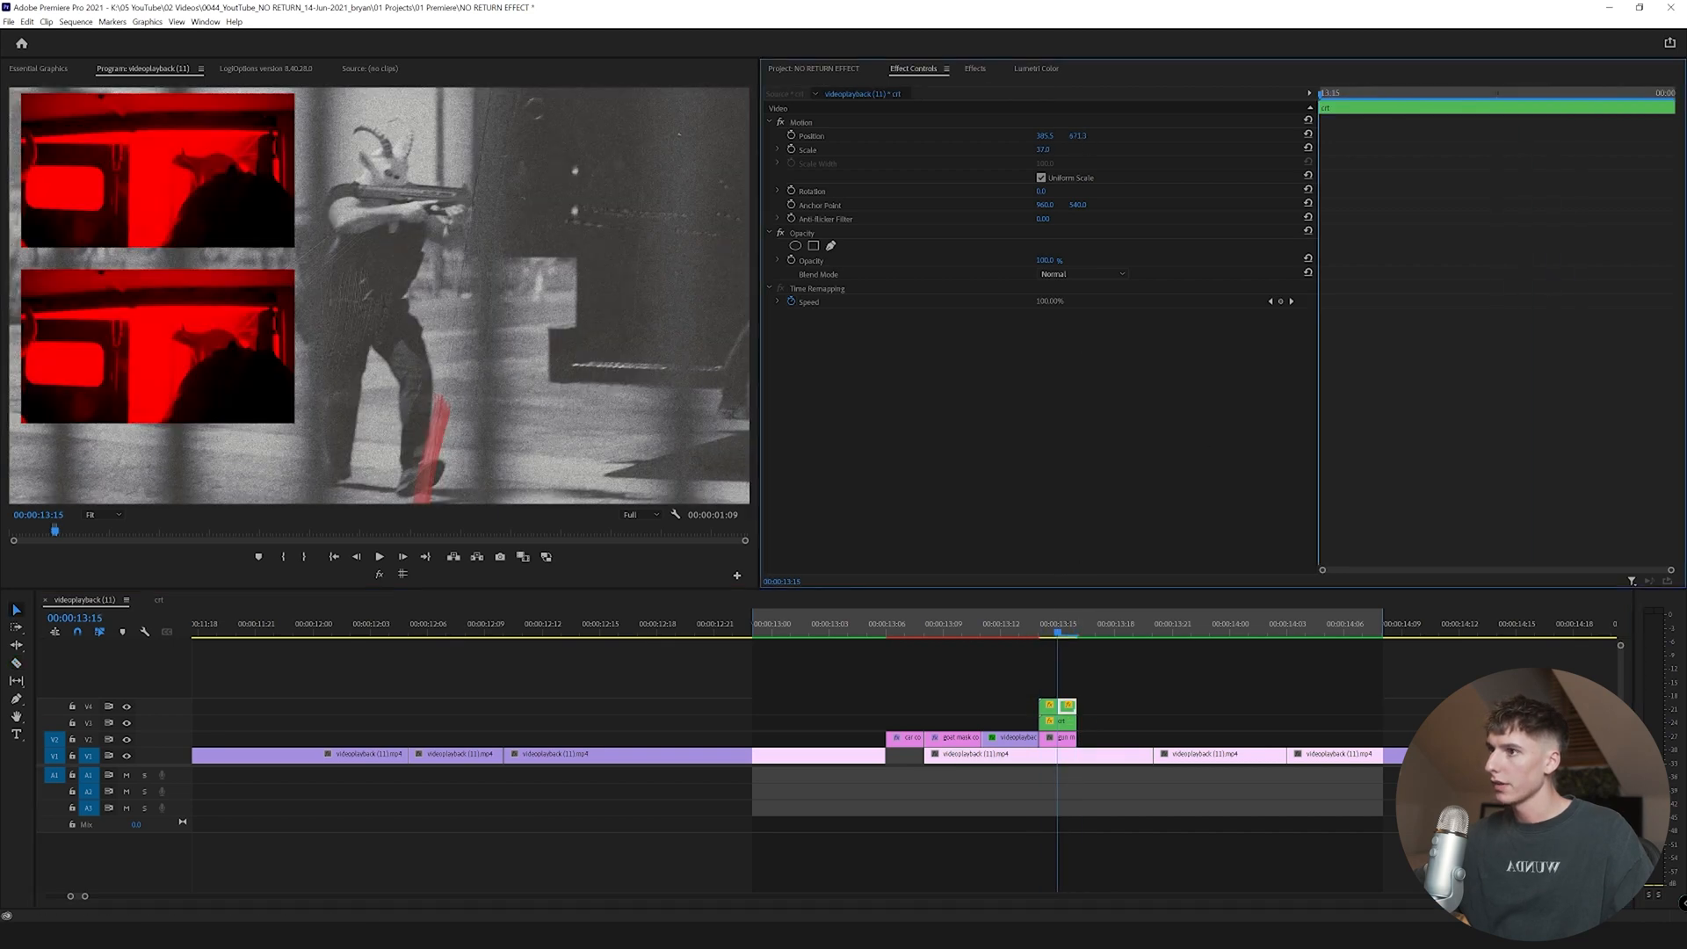
mouse_move(1079, 136)
mouse_down()
mouse_move(1625, 135)
mouse_move(1085, 135)
mouse_up()
- Play and scrub through the glitch transition to review the stills, the red crt overlays and the clips after them
drag(1069, 632, 753, 633)
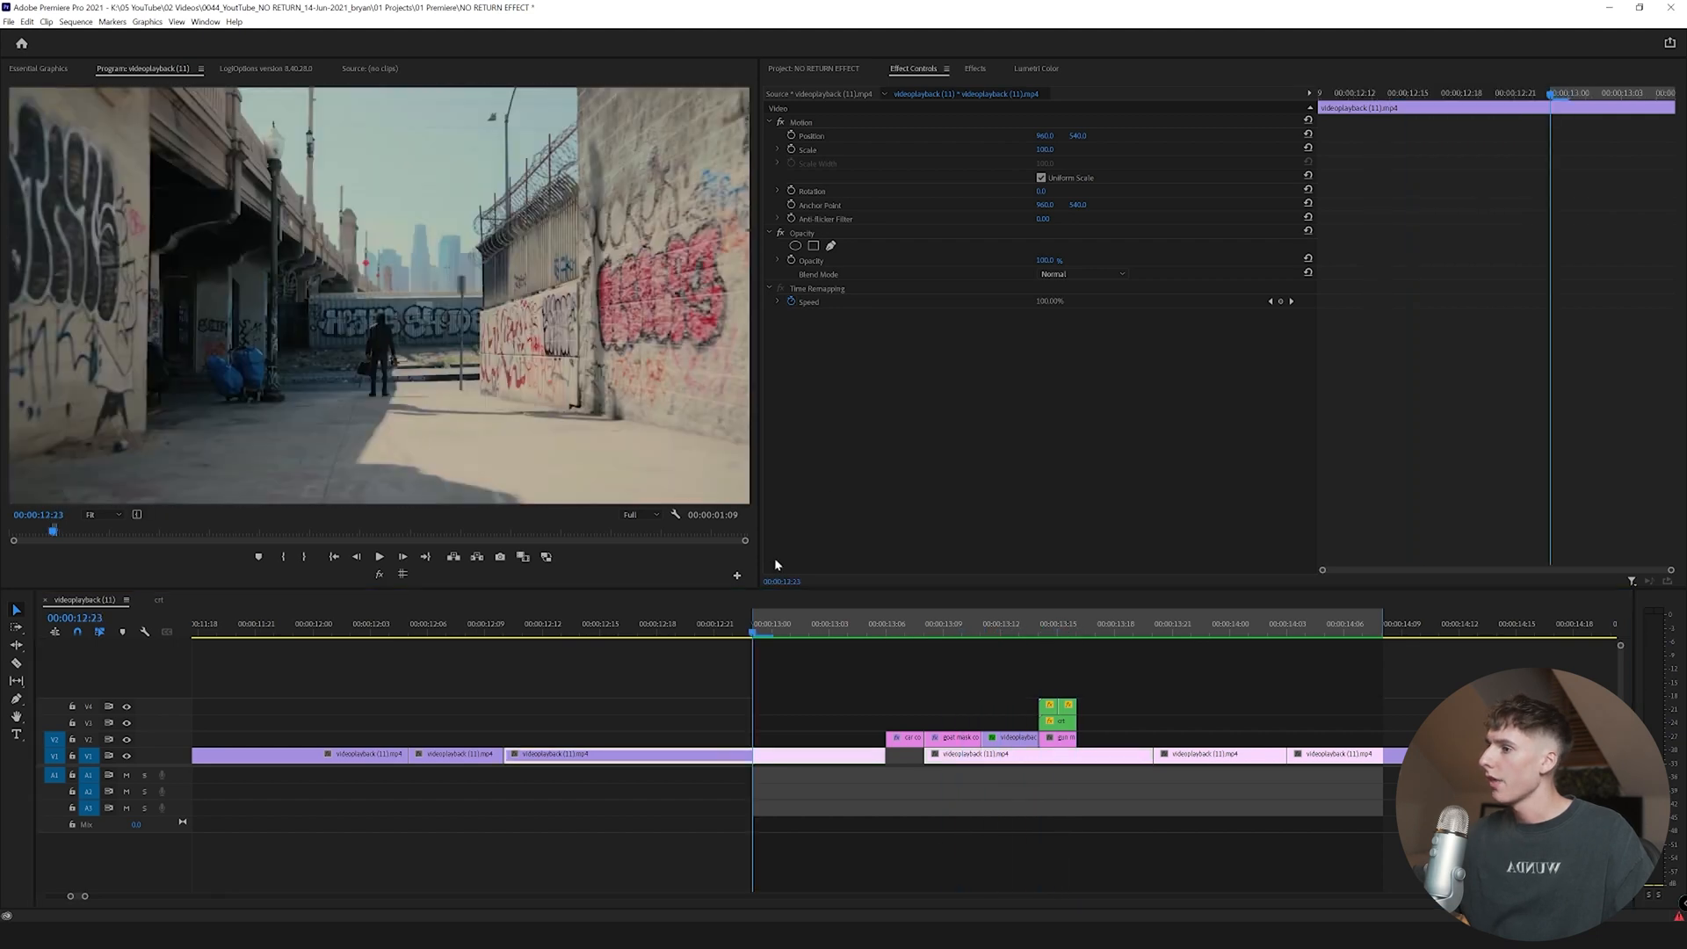
click(755, 635)
key(space)
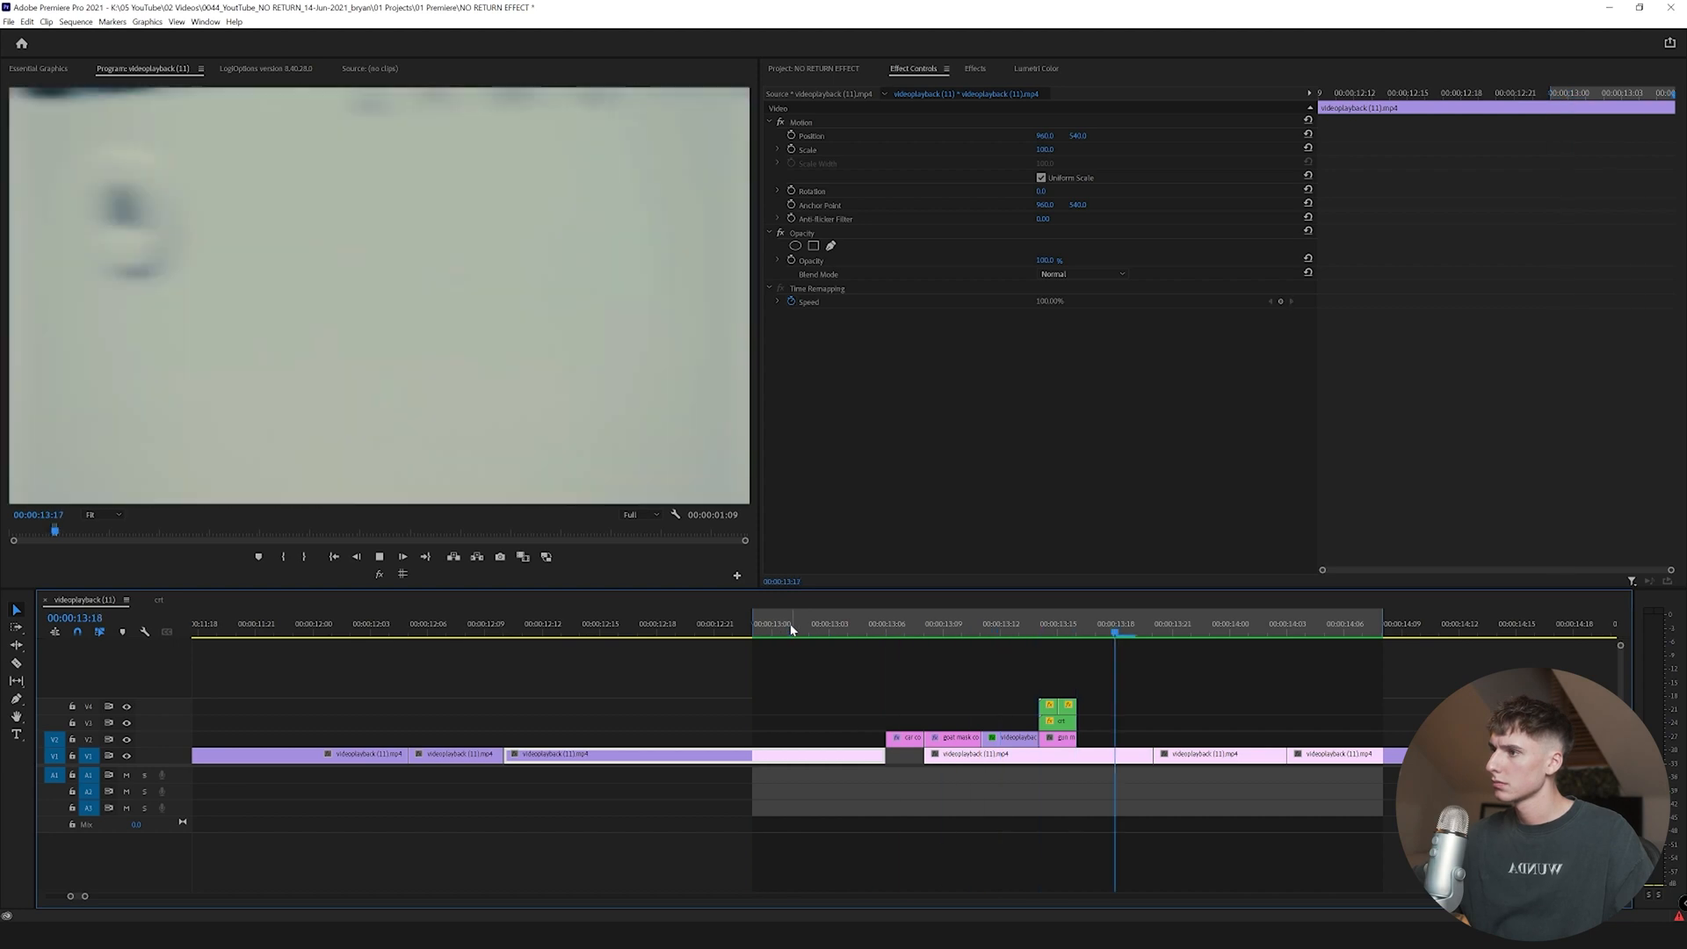
click(1072, 636)
mouse_move(1072, 642)
mouse_down()
mouse_move(1110, 638)
mouse_move(950, 650)
mouse_move(1064, 667)
mouse_up()
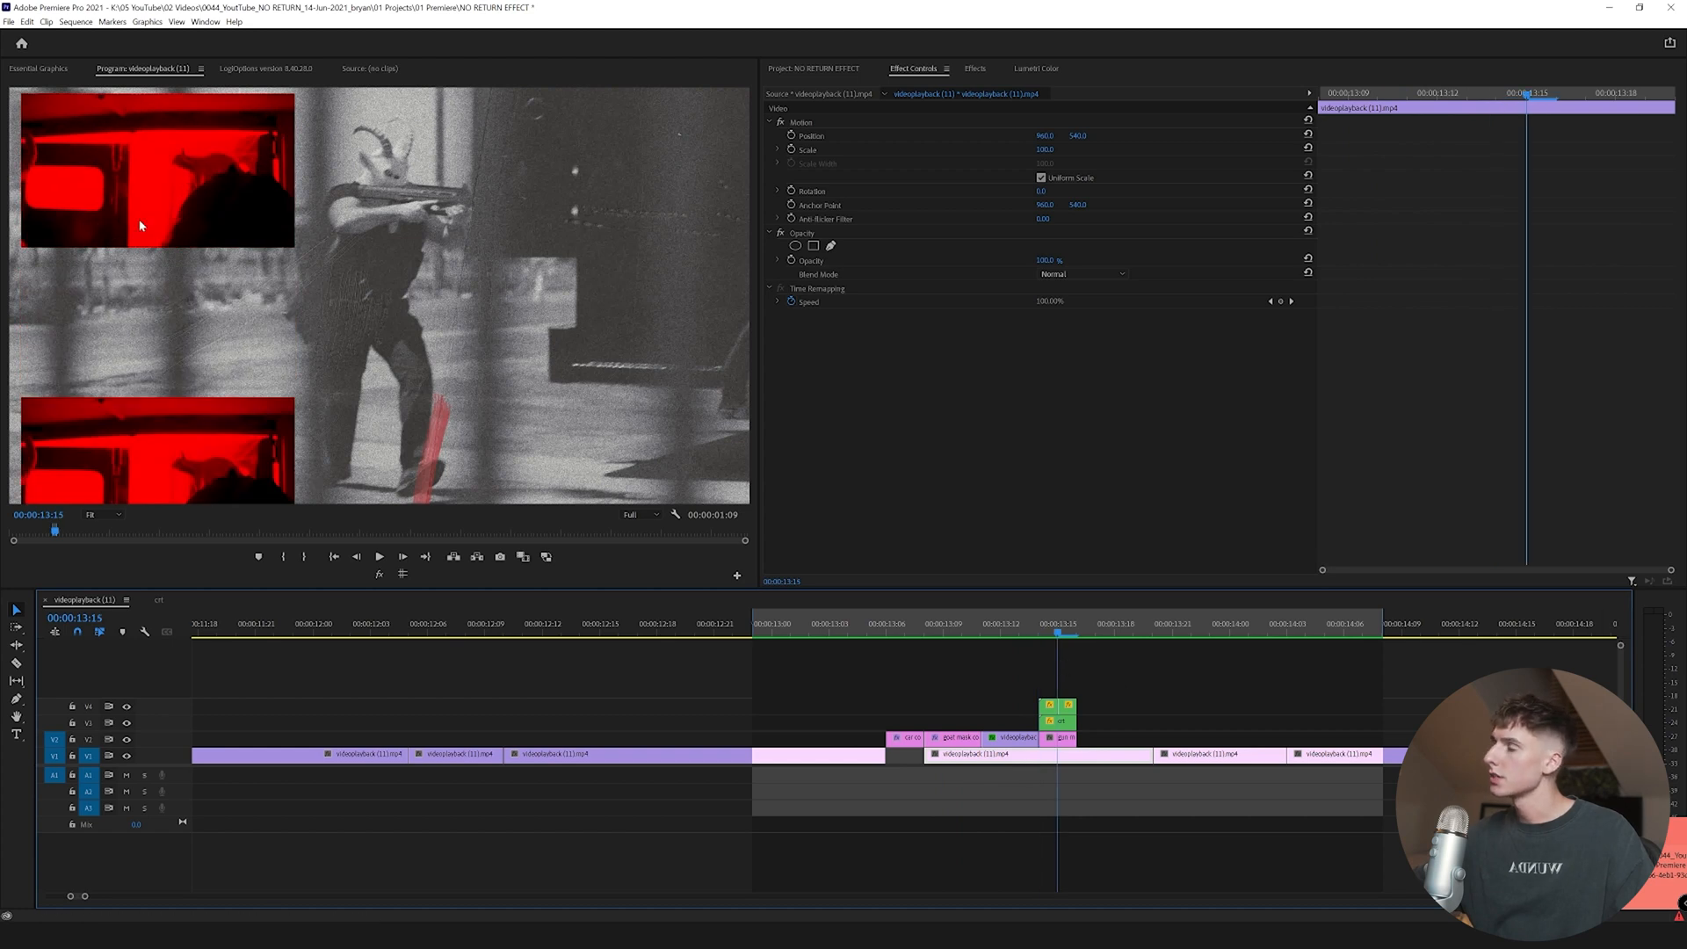
drag(867, 635, 1061, 644)
key(space)
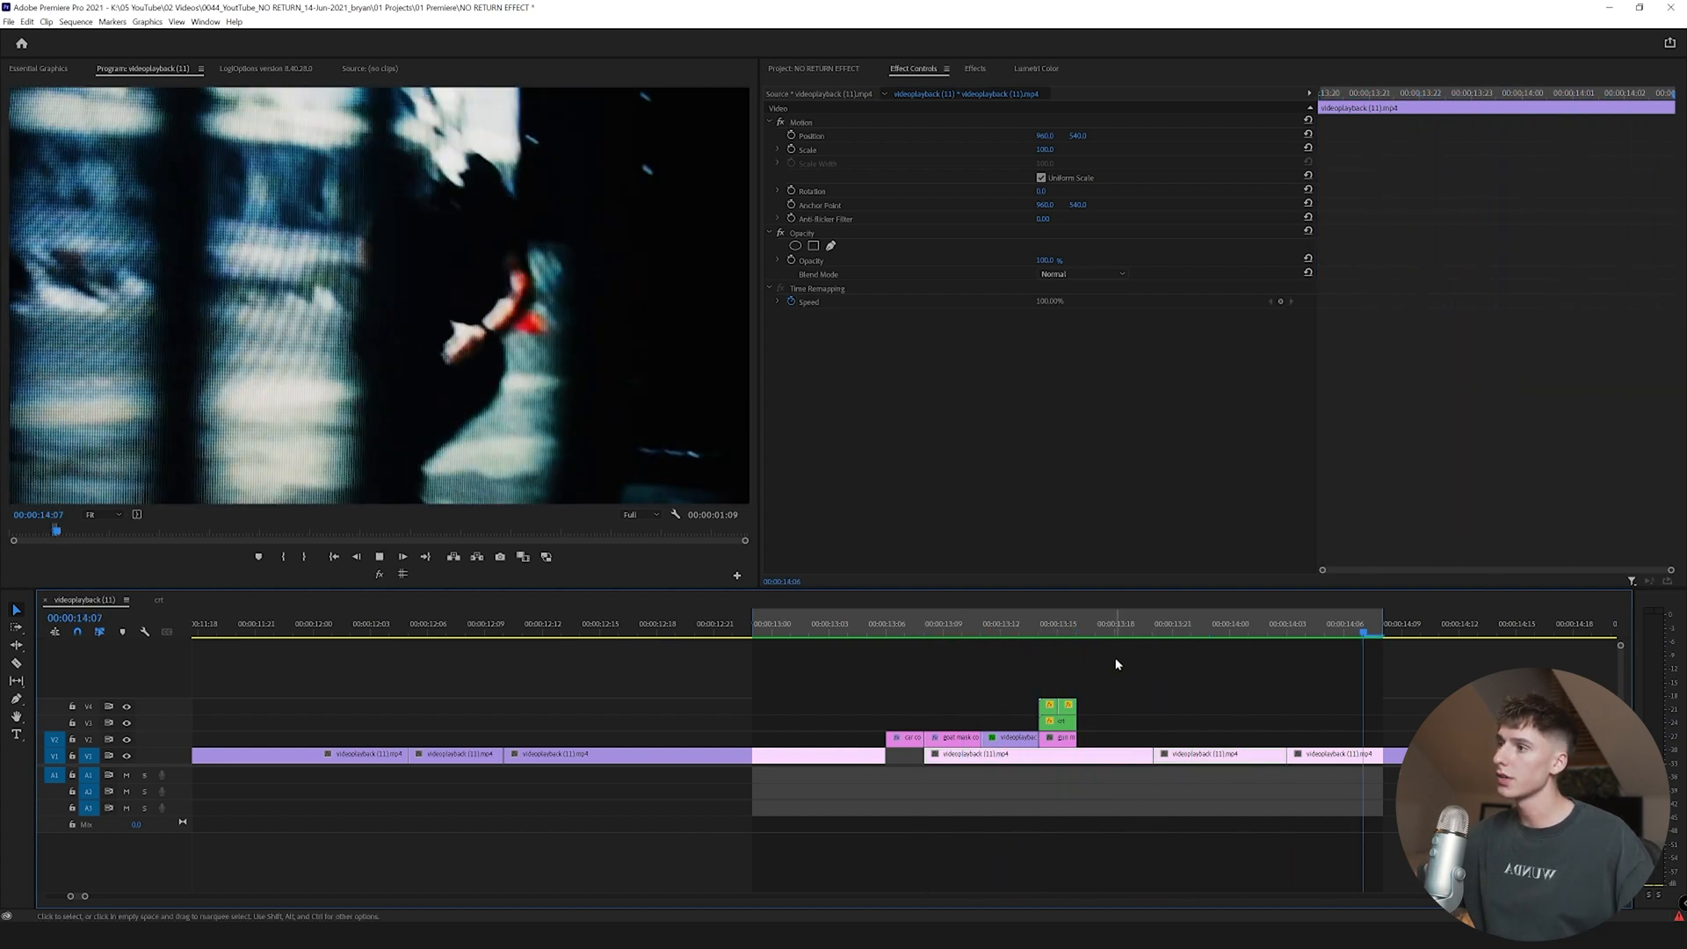
click(607, 753)
drag(586, 635, 302, 638)
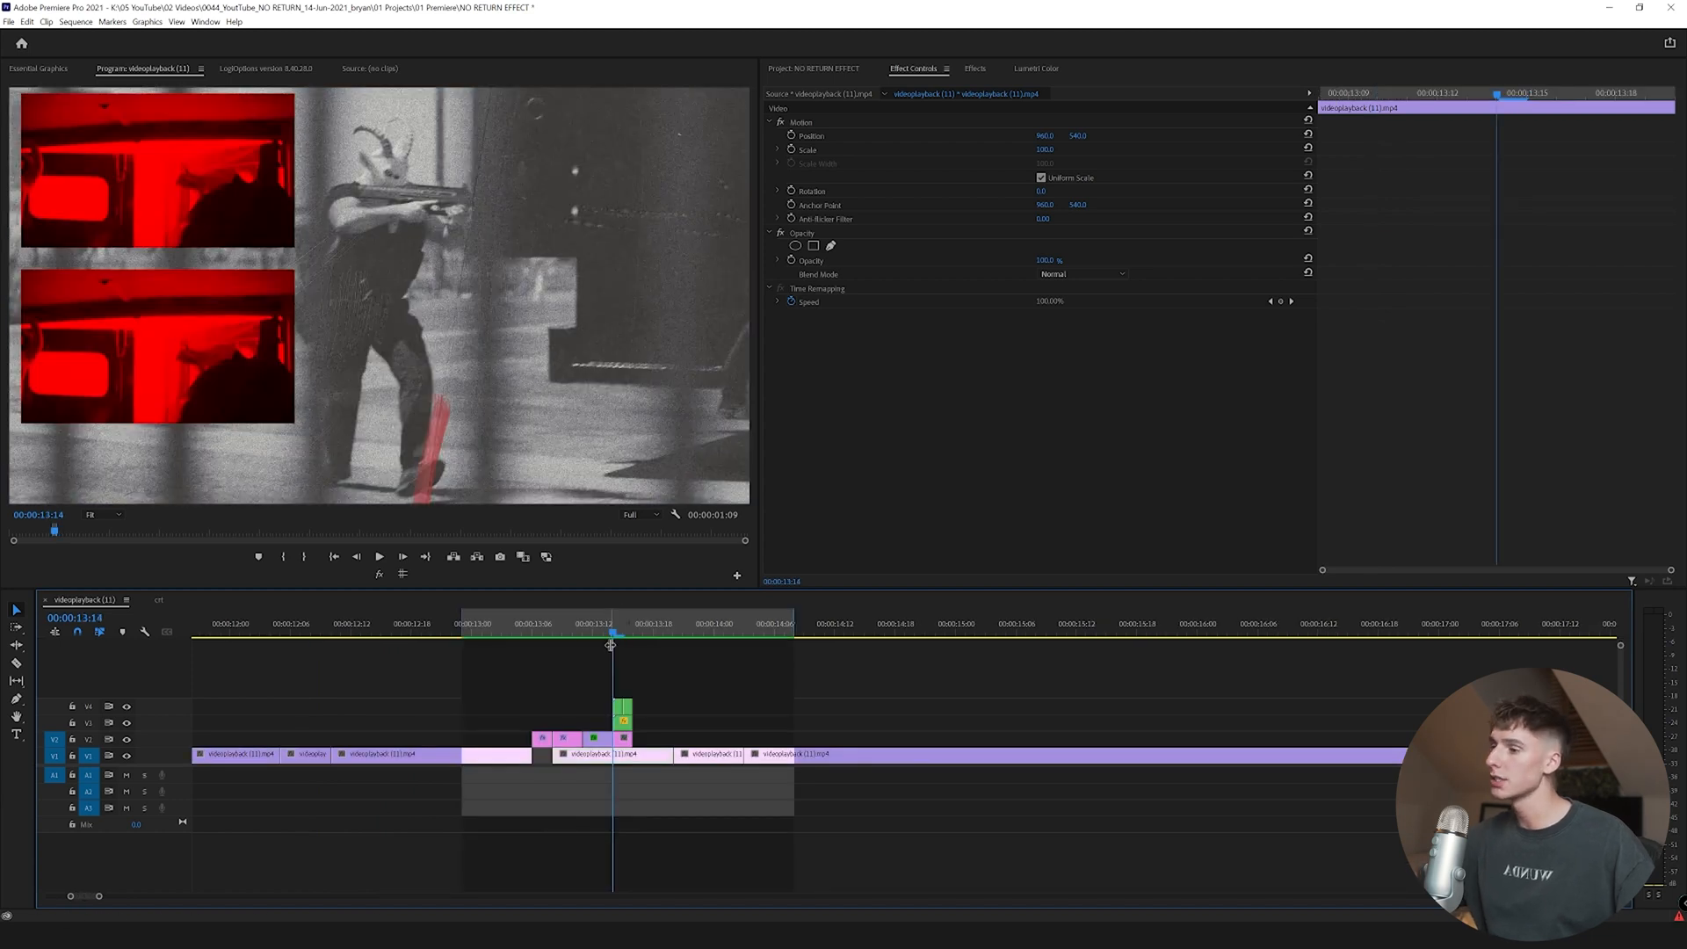
drag(622, 634, 554, 634)
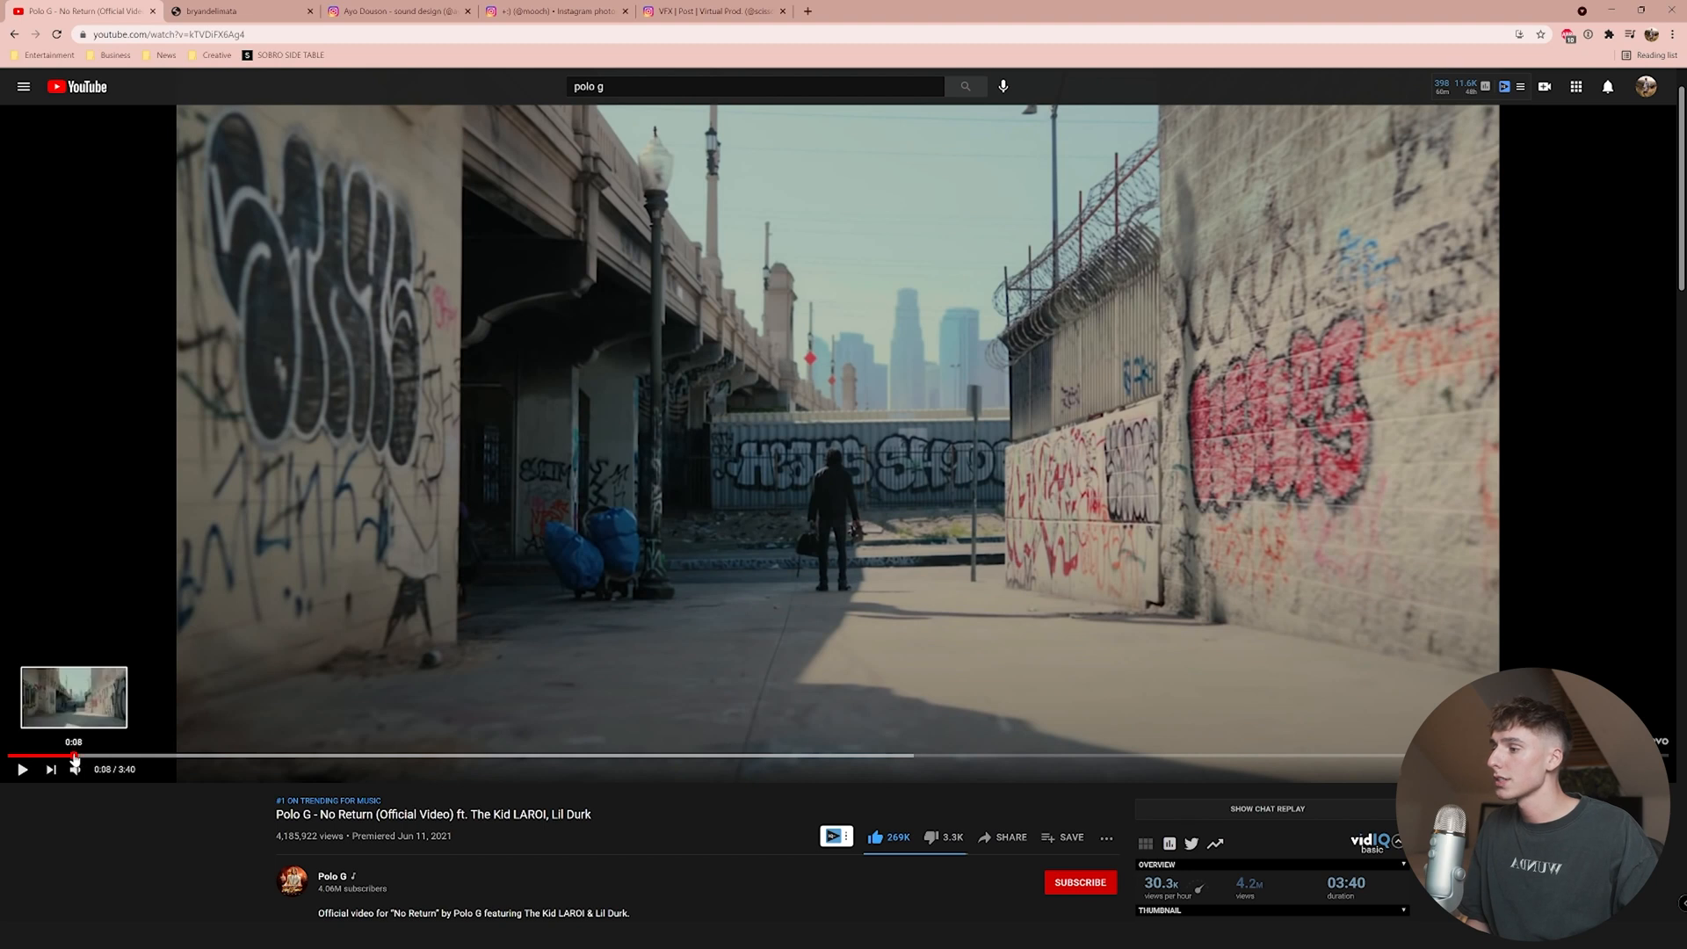
- Switch to the browser and examine the original "No Return" video around 0:08 for comparison with the recreated transition
click(75, 756)
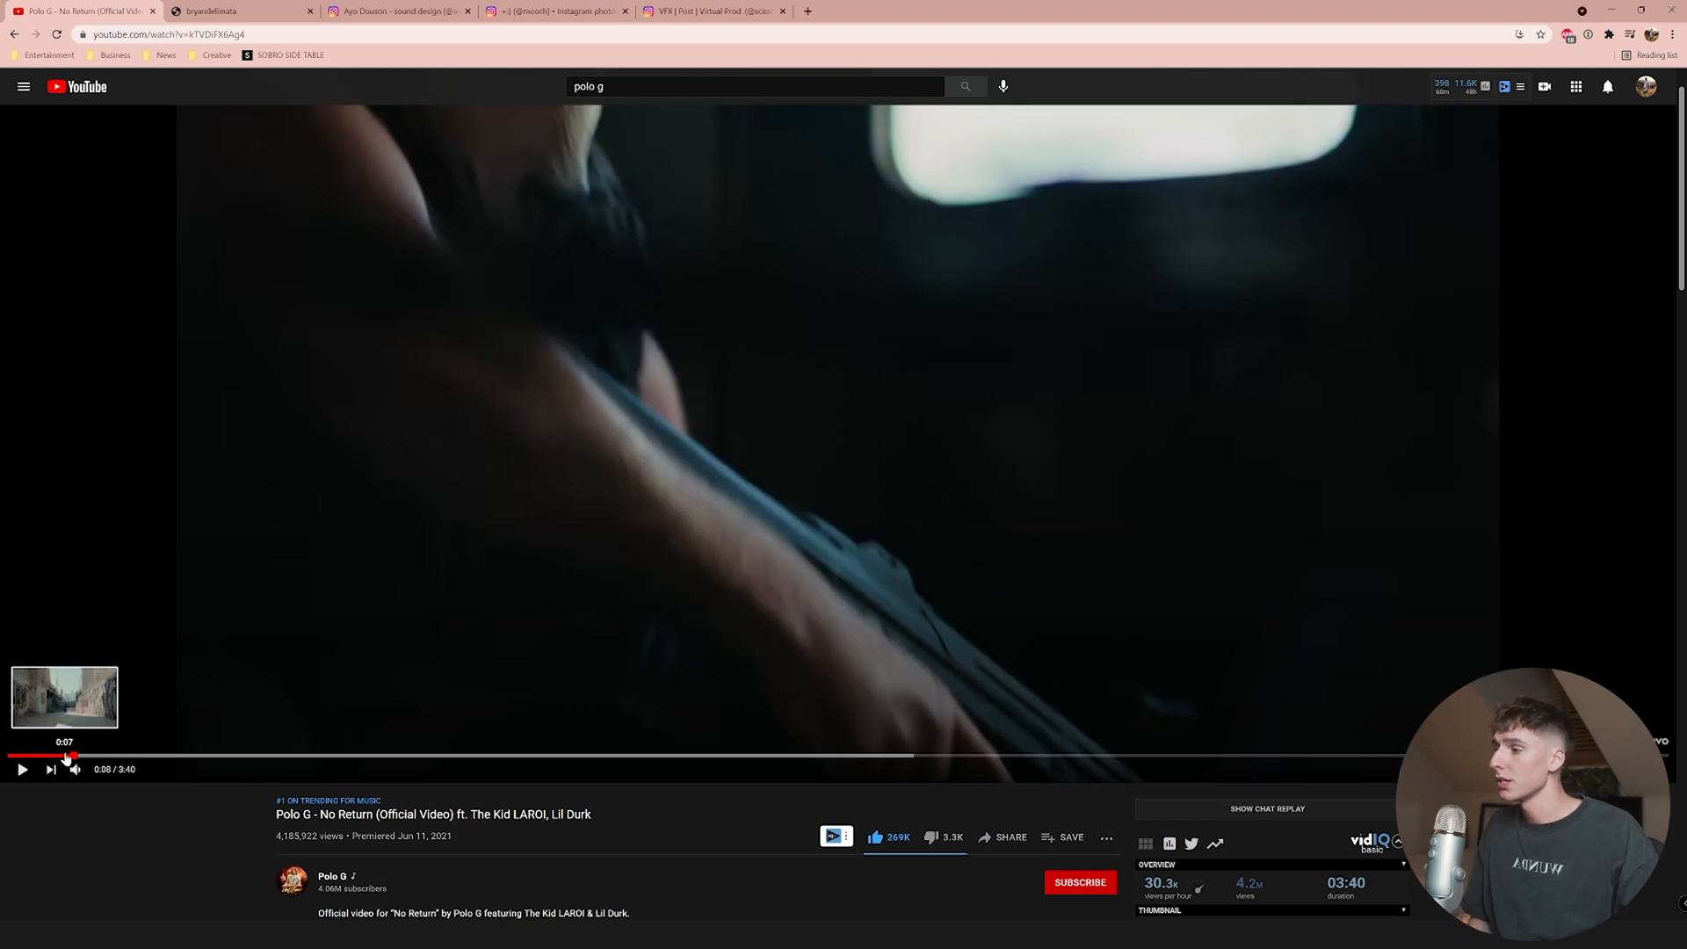
click(77, 755)
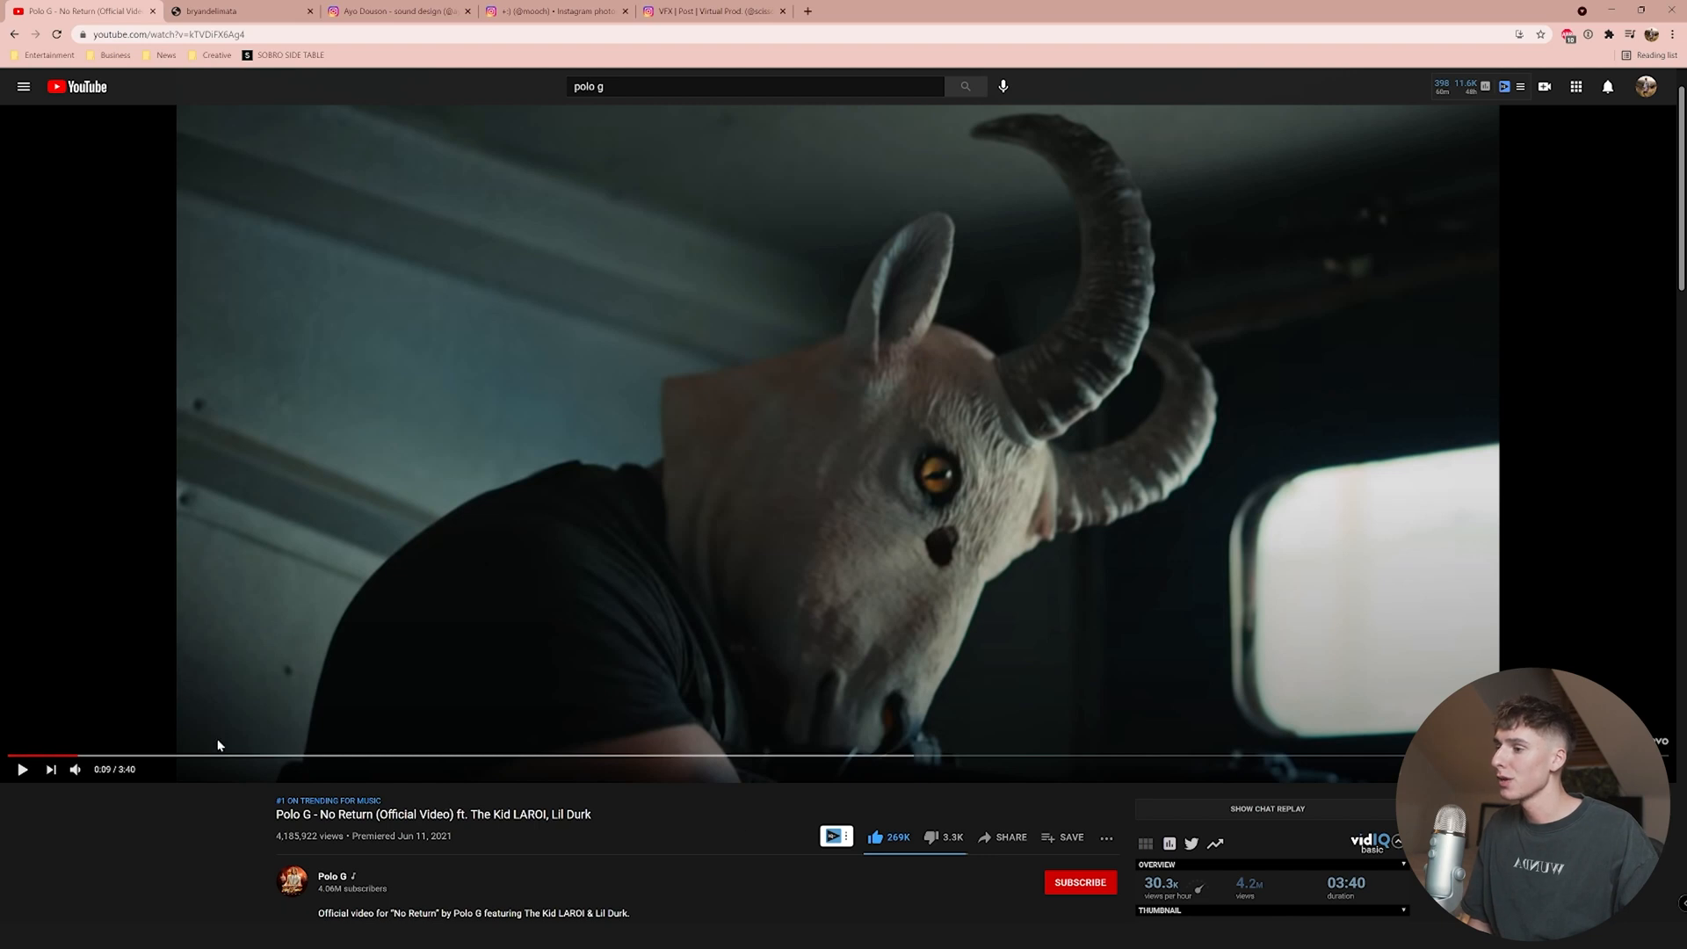
mouse_move(99, 760)
mouse_down()
mouse_move(121, 760)
mouse_move(74, 759)
mouse_up()
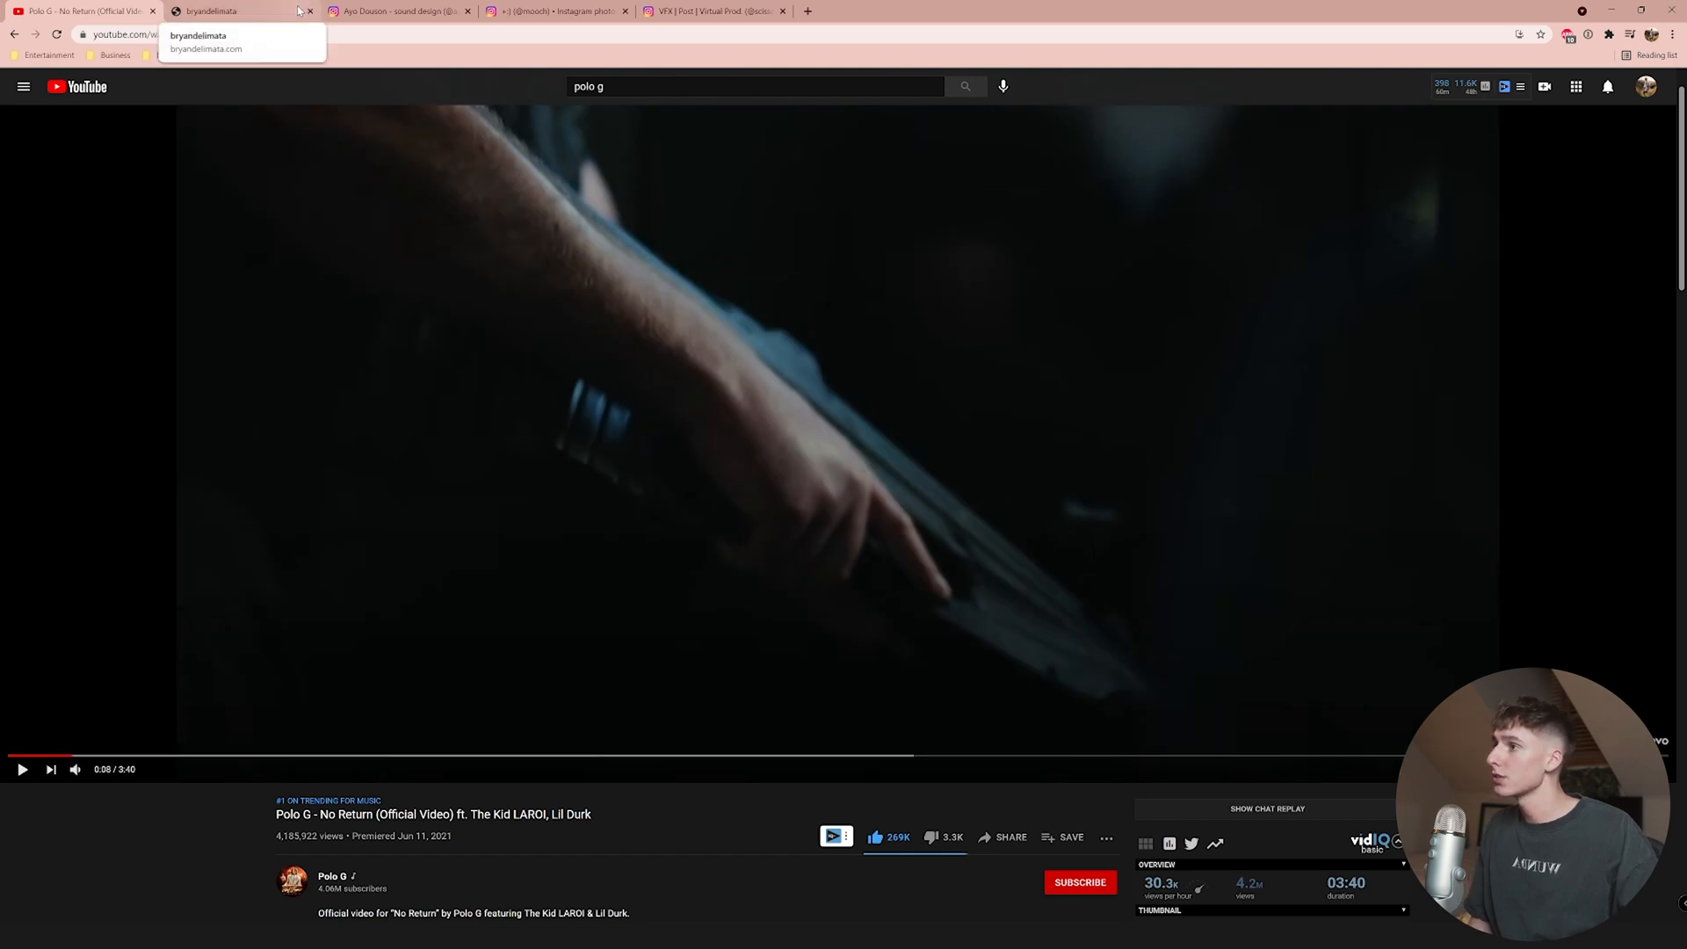
- View the Ultimate Texture Bundle store page and the three open Instagram profiles, including scissorfilms, and return to the store page
click(254, 12)
scroll(1303, 466, down, 2)
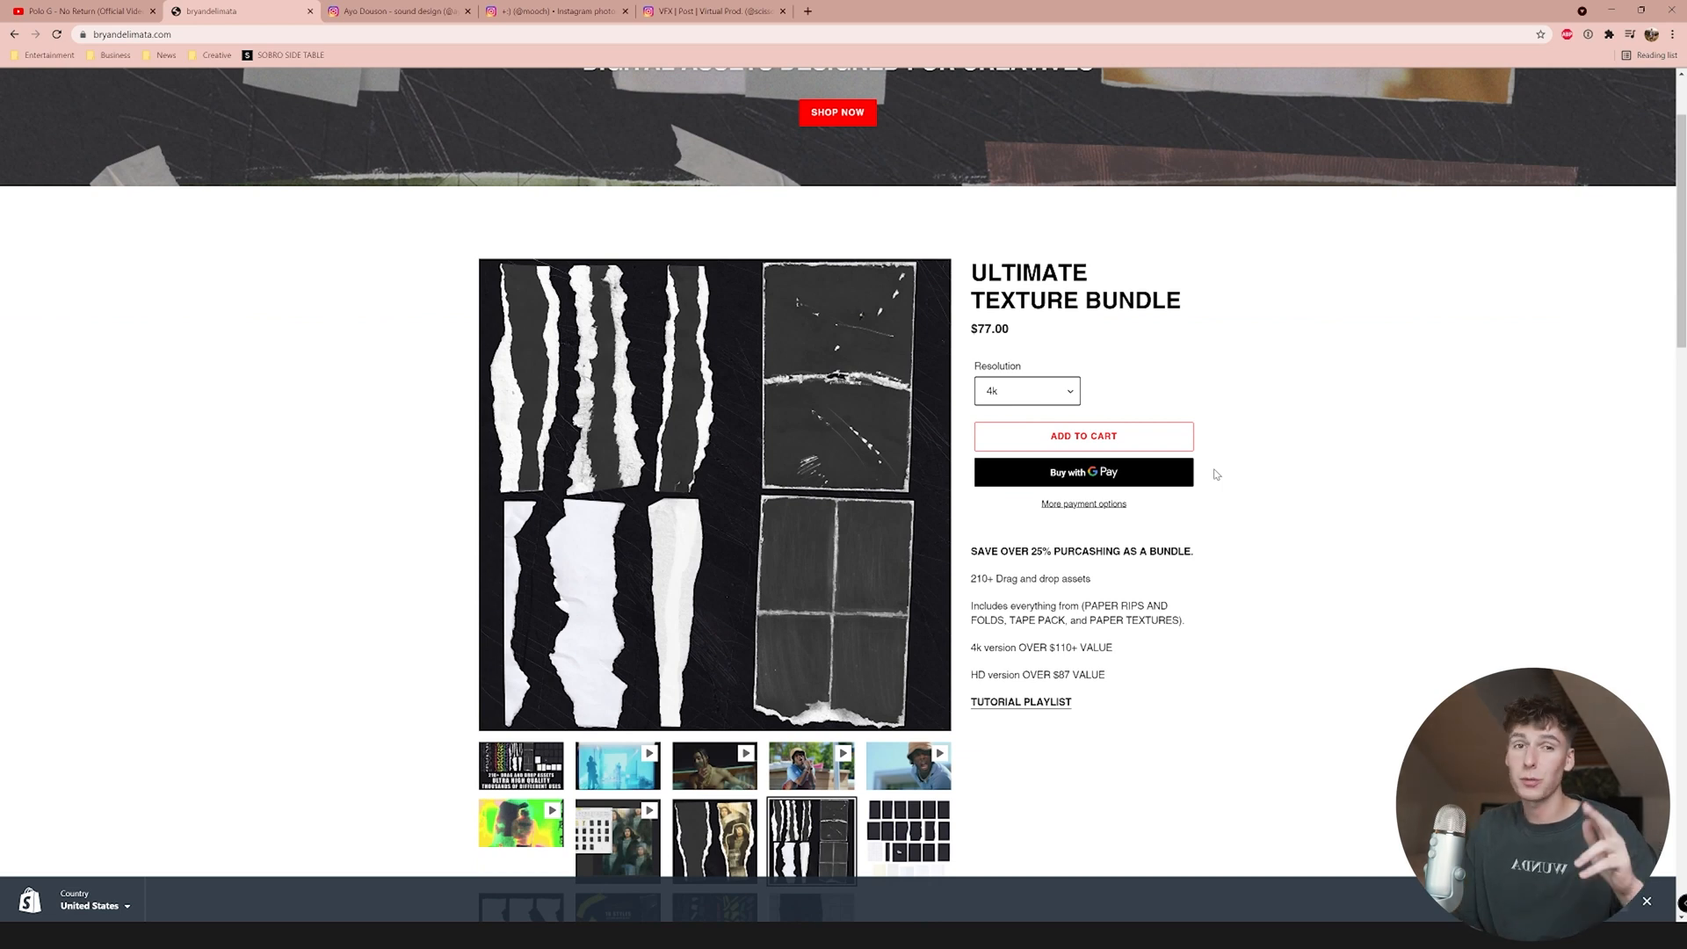
click(396, 11)
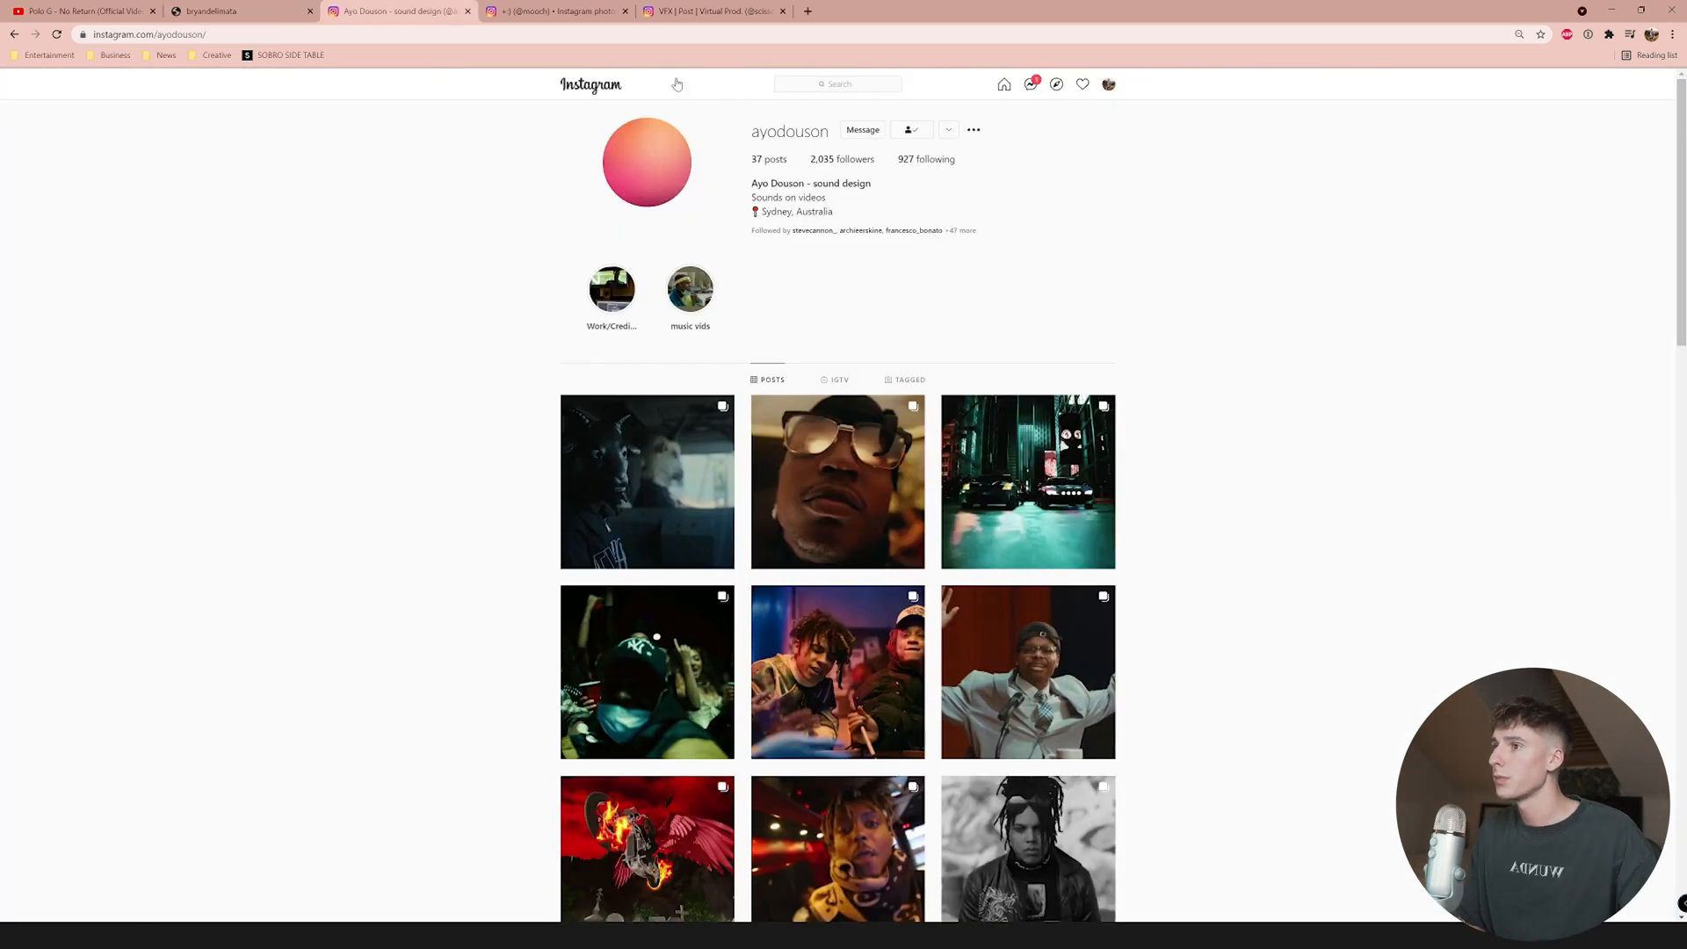
click(559, 11)
click(691, 12)
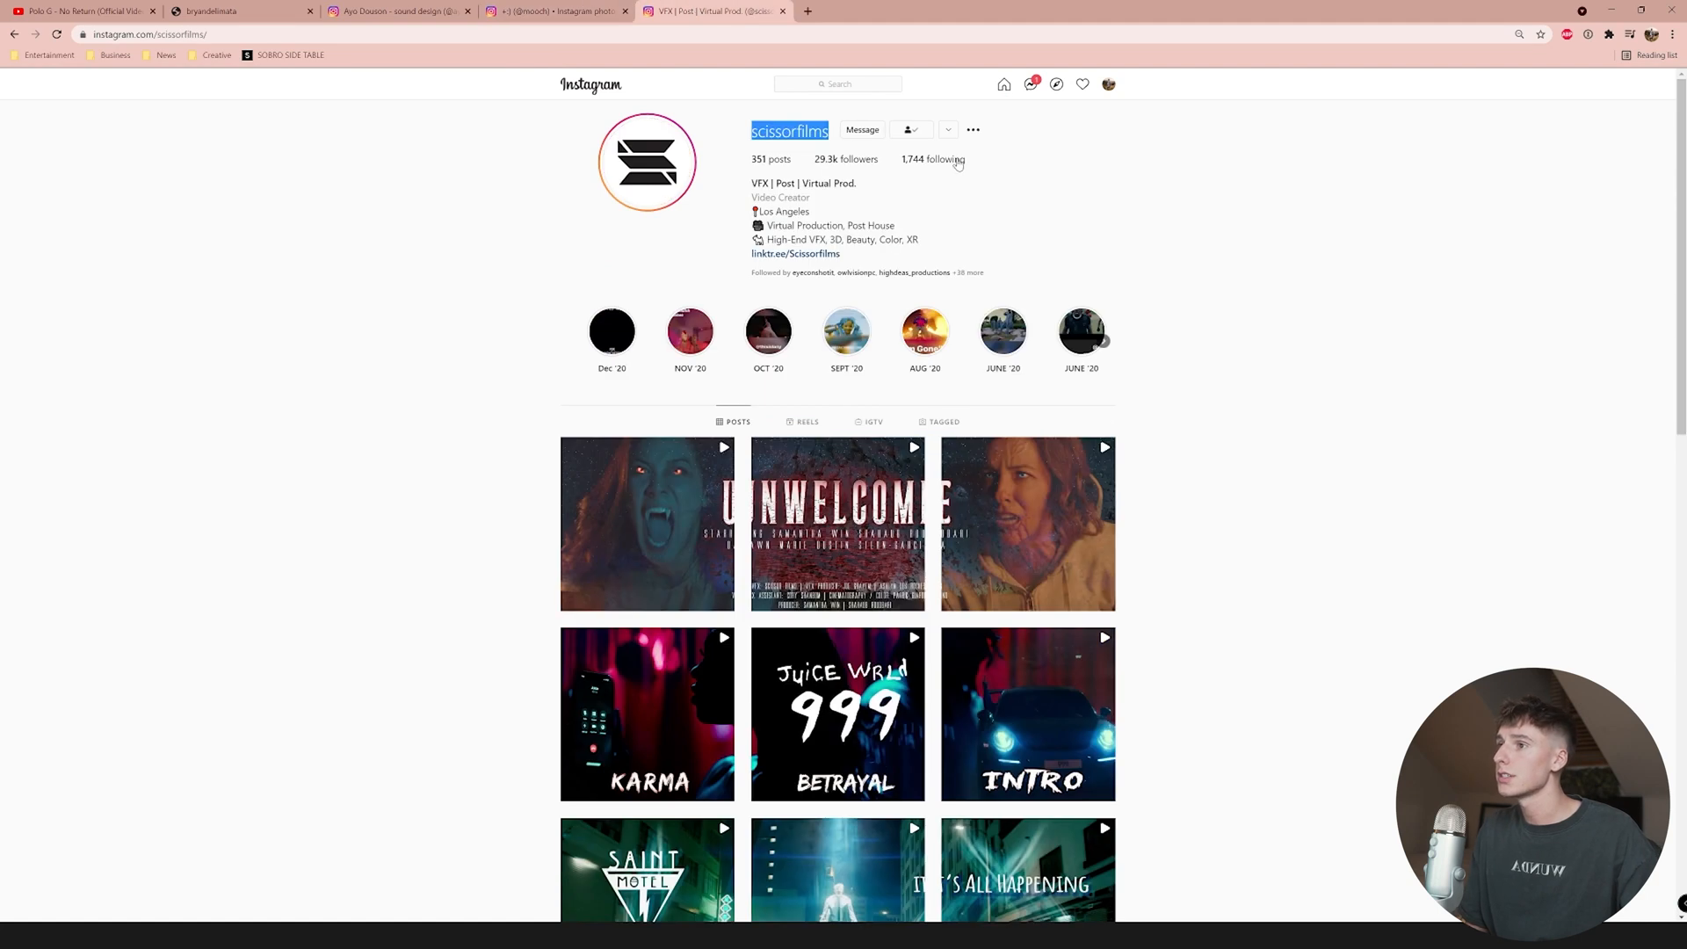
click(286, 7)
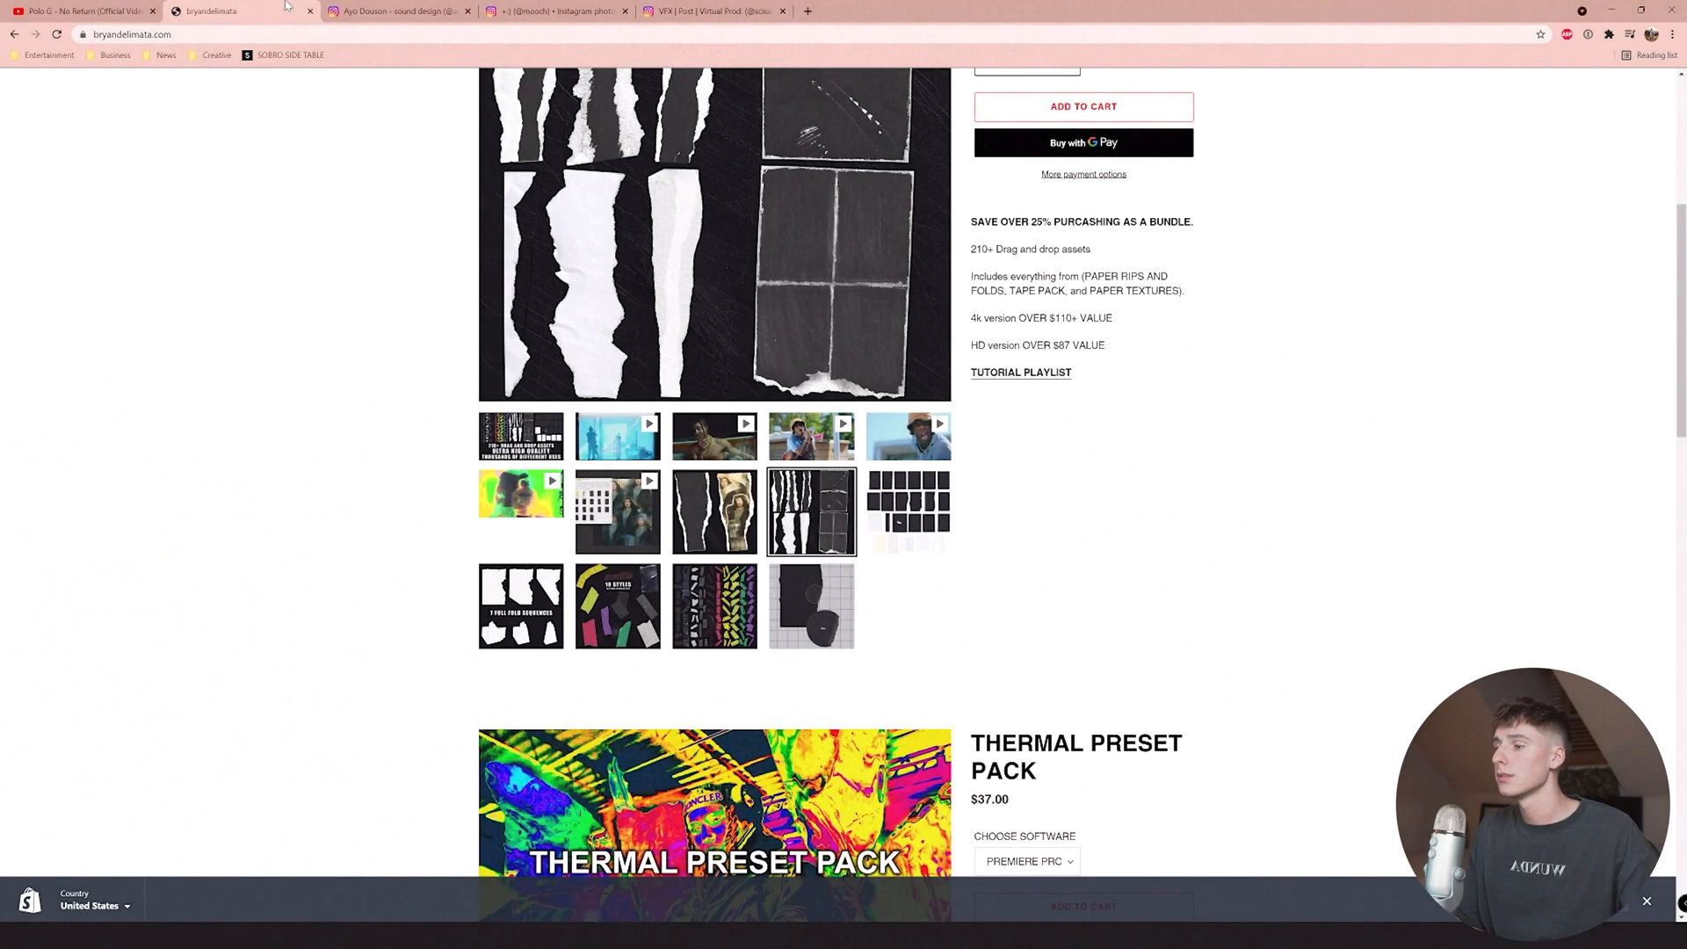